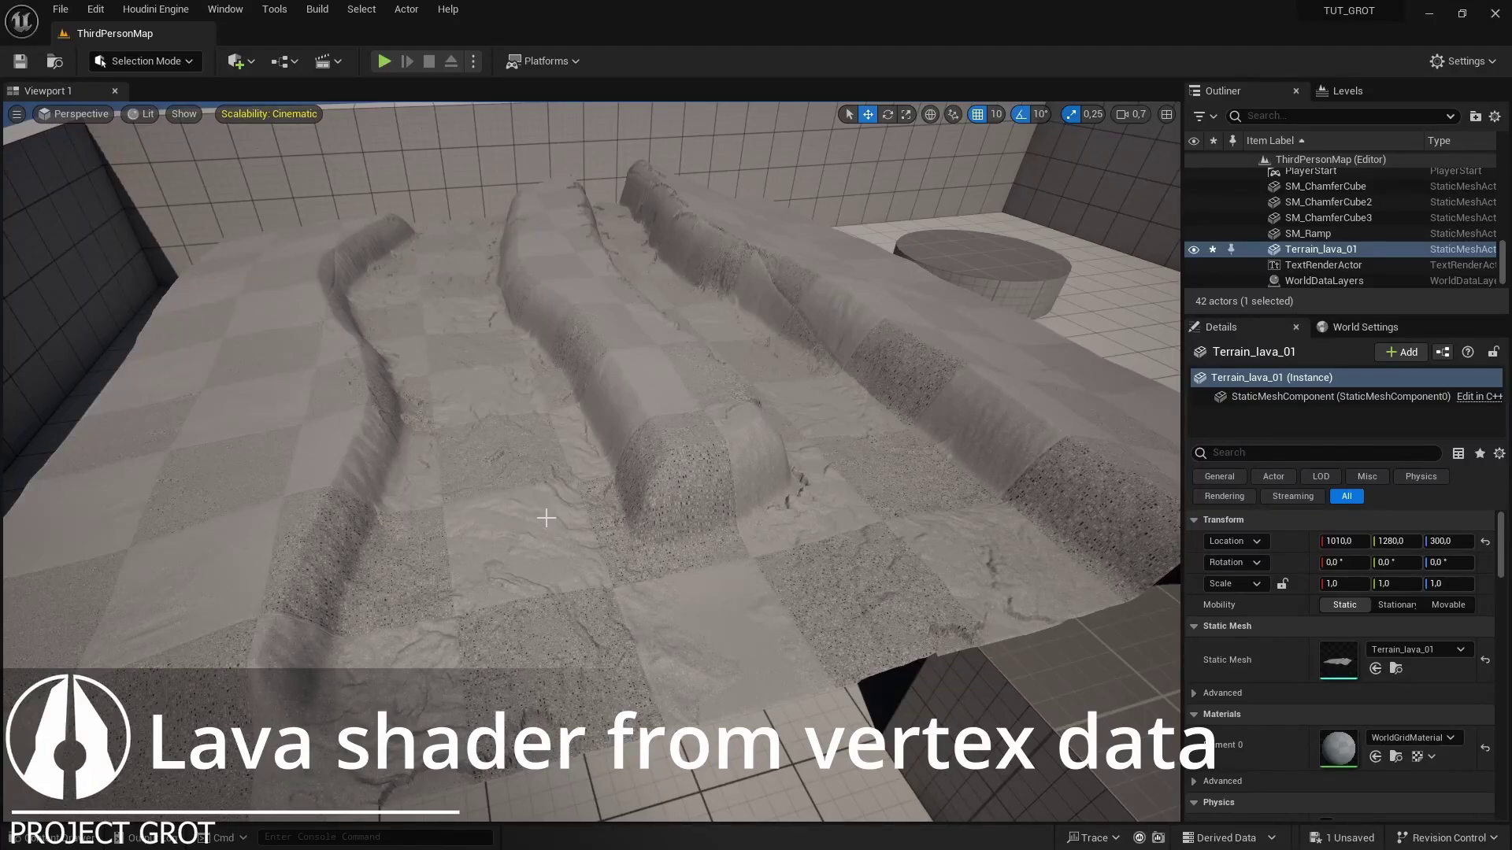
Inspect the Vertex Color Import Option choices in the Terrain_lava_01 static mesh's import settings without changing them
key("ctrl+space")
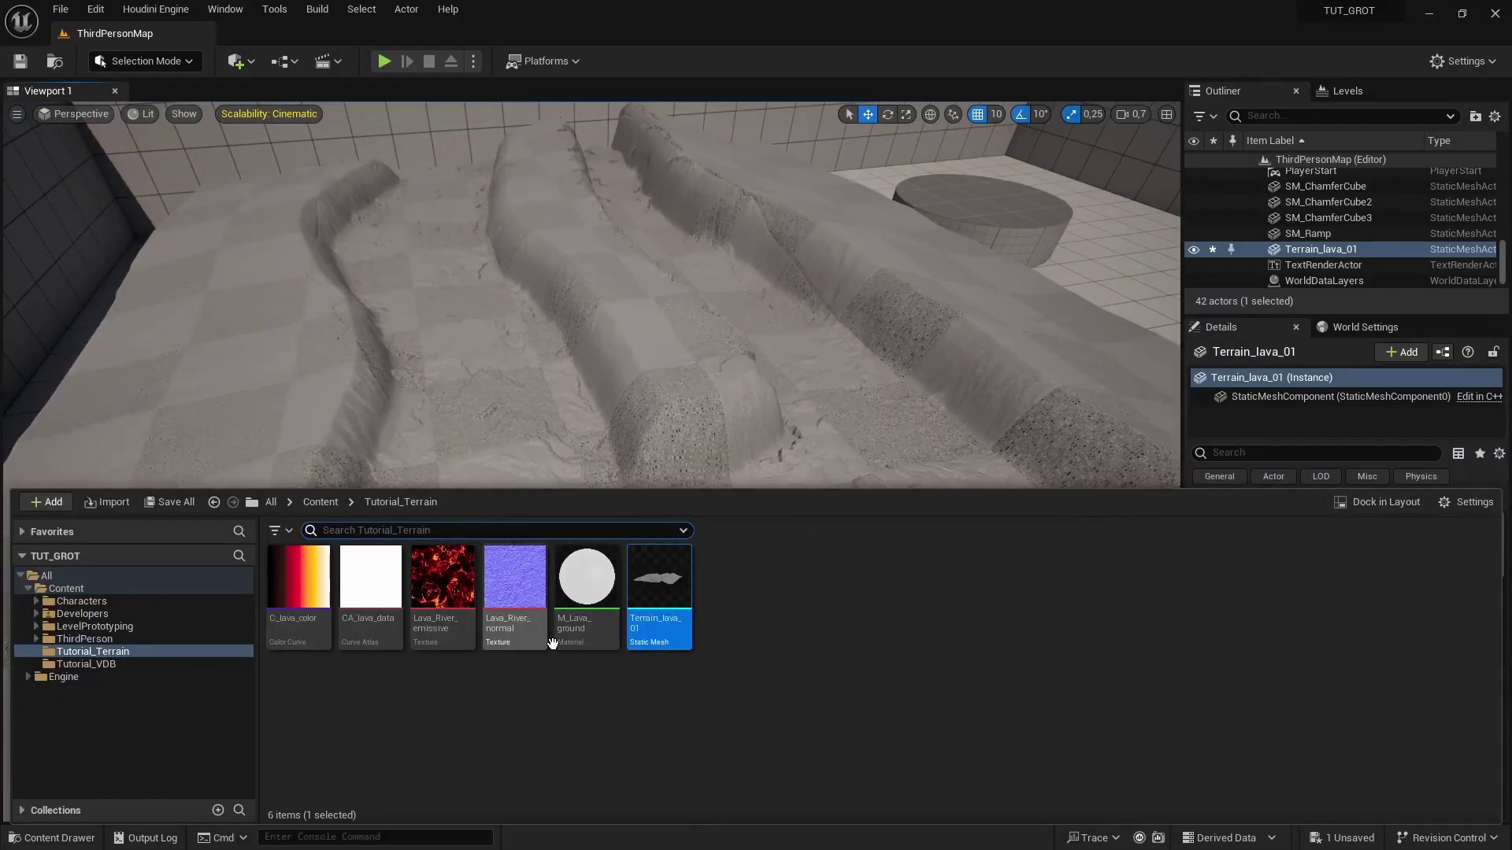
left_click(839, 721)
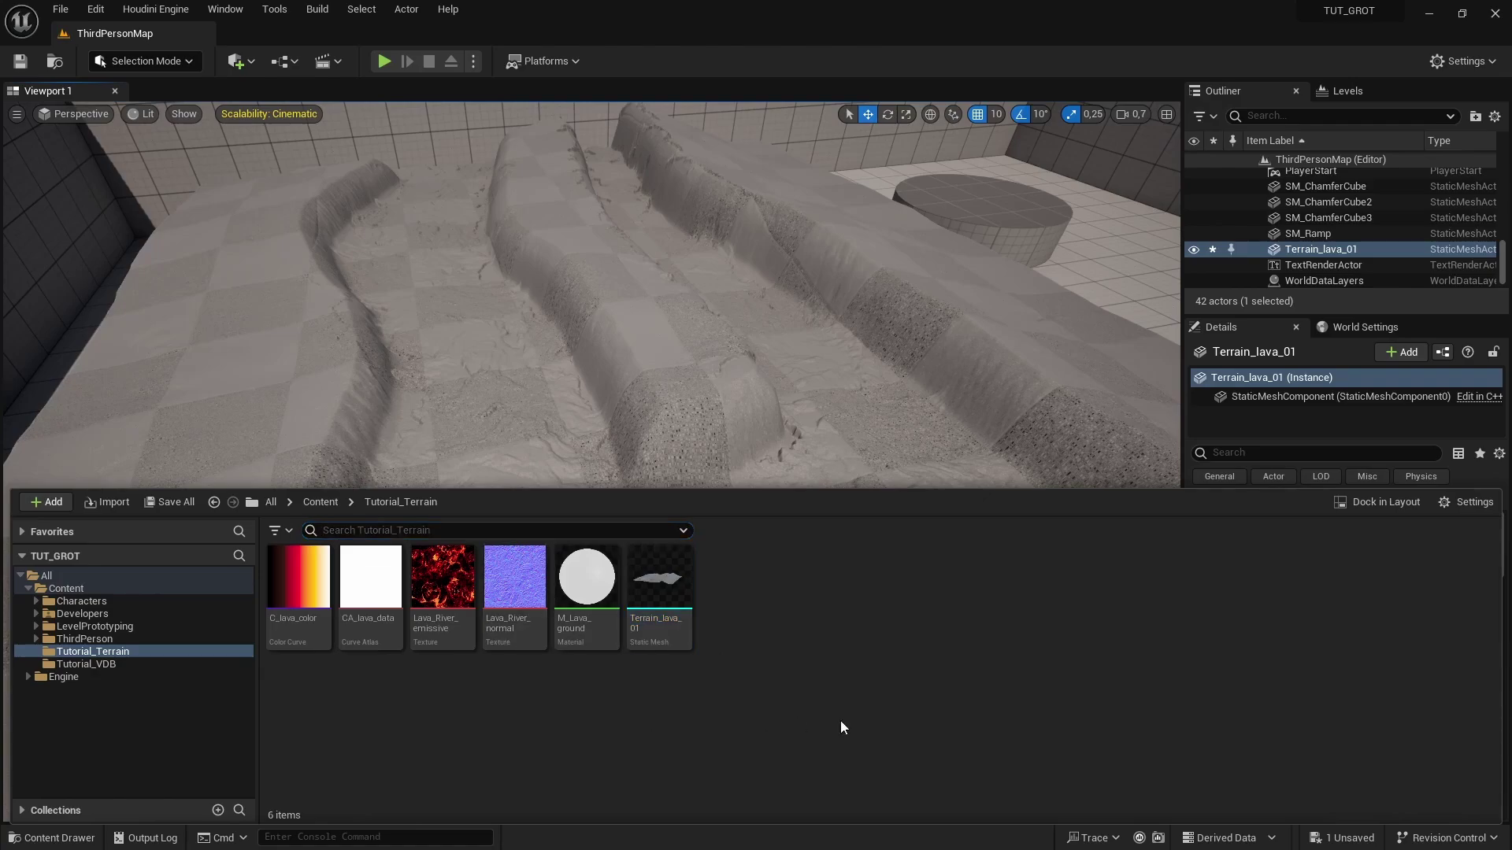
left_click(674, 614)
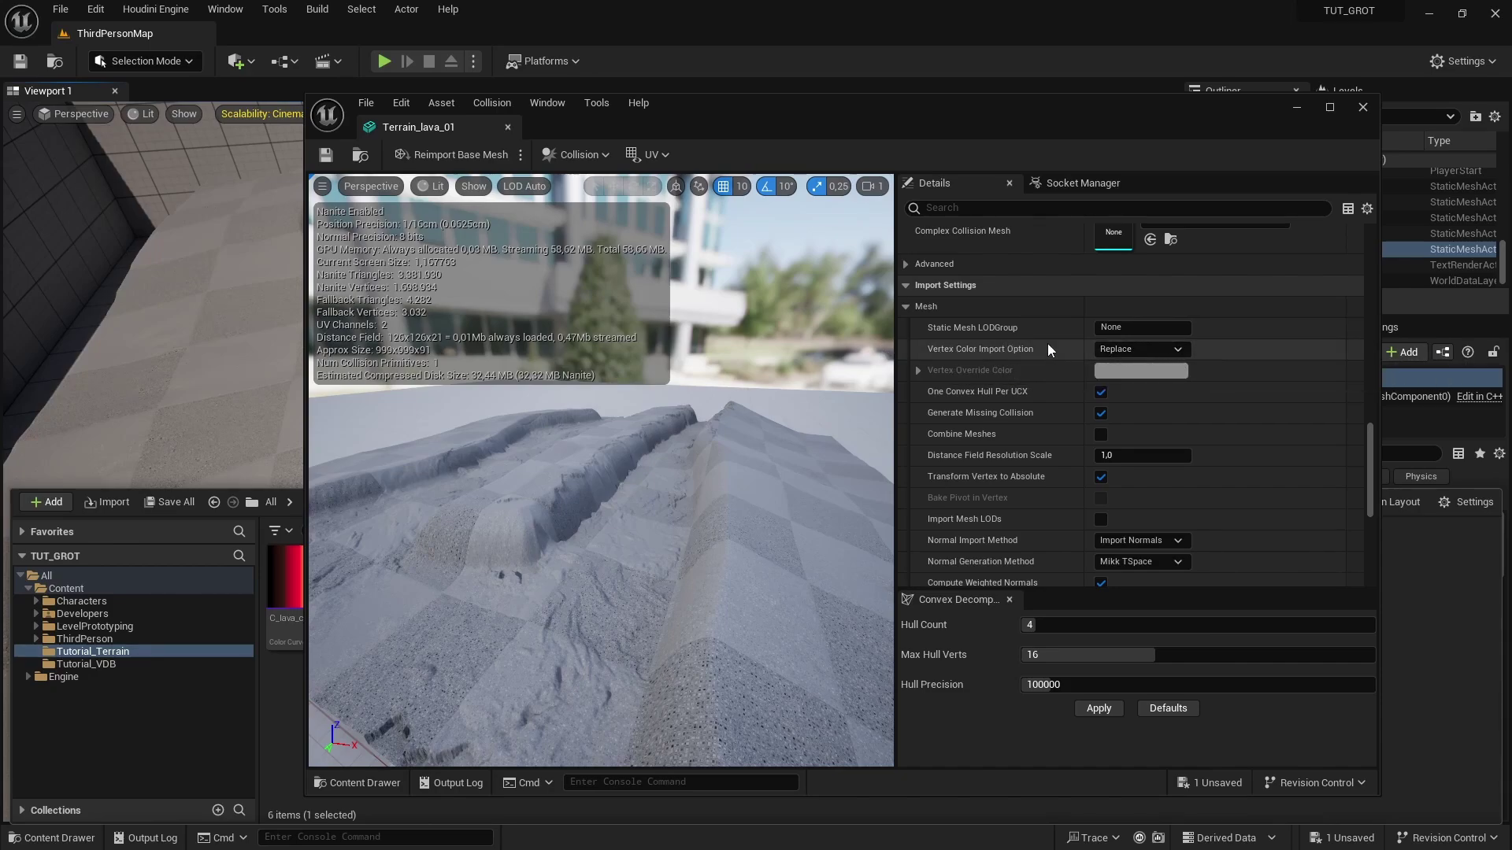
left_click(1179, 350)
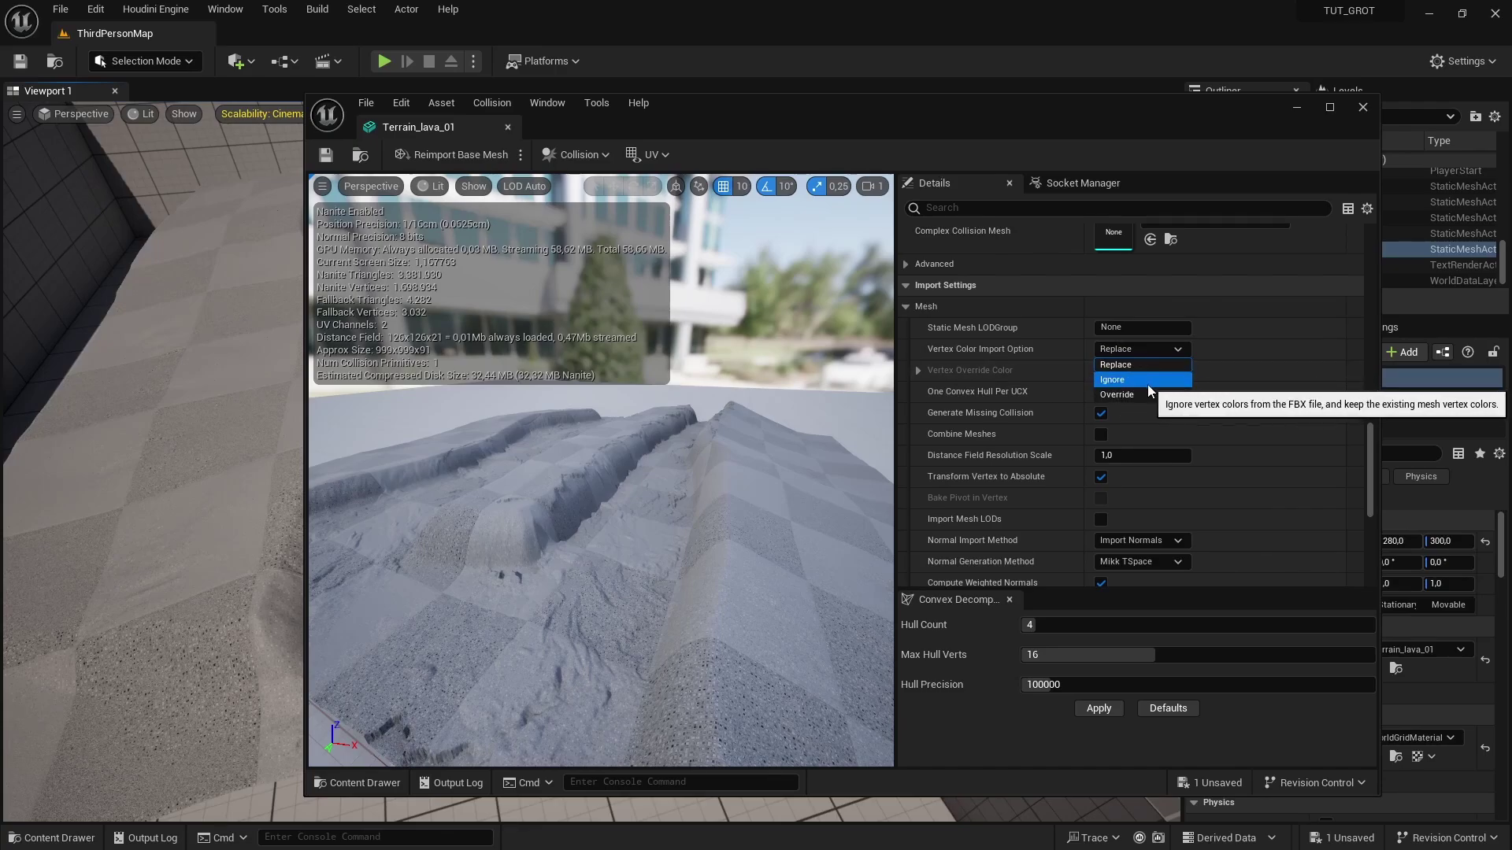
left_click(1240, 354)
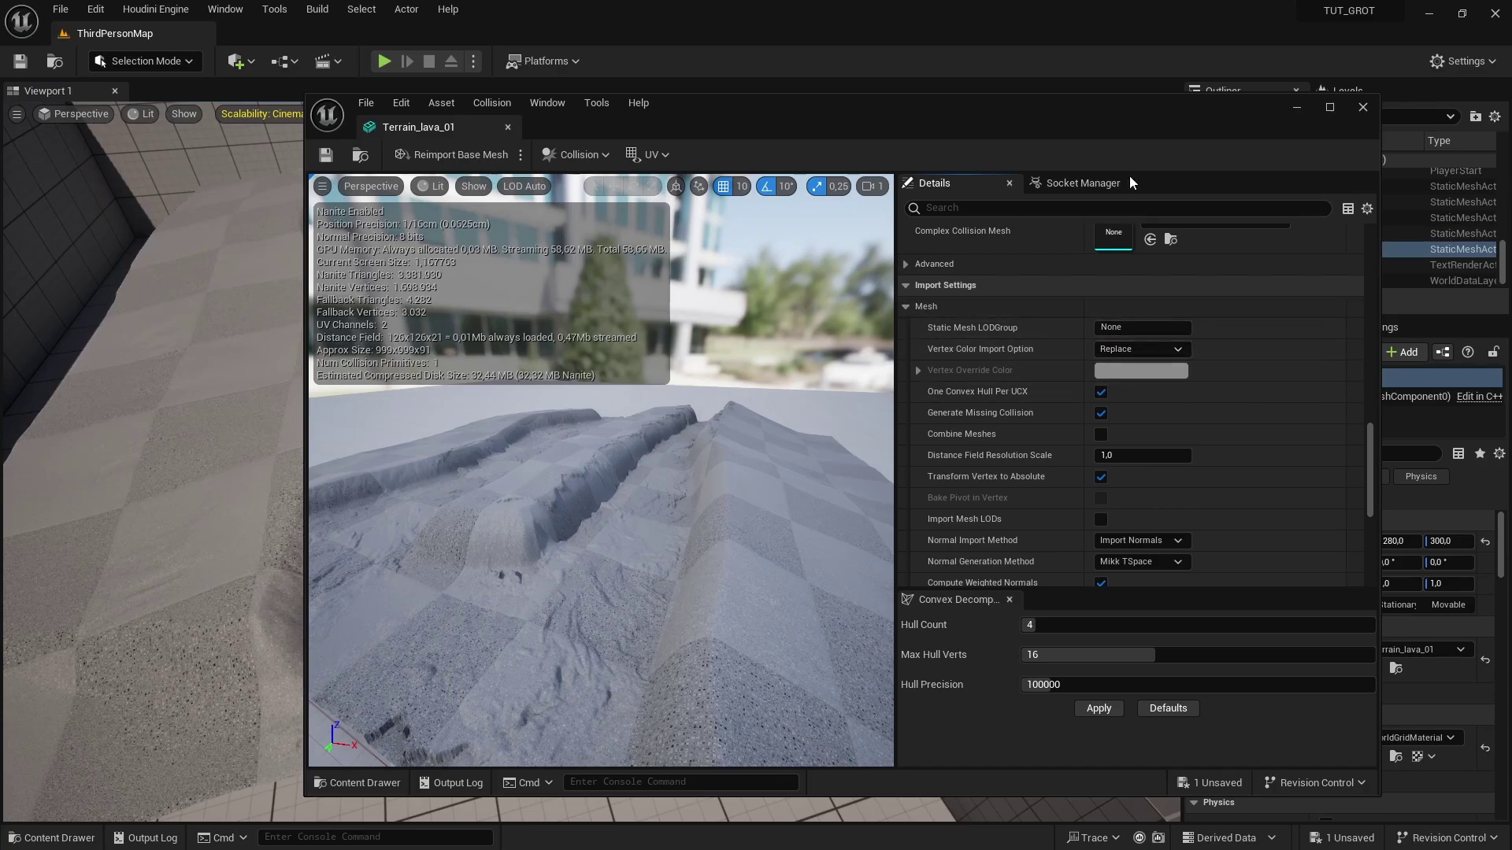
left_click(1363, 108)
right_click_drag(929, 277, 928, 277)
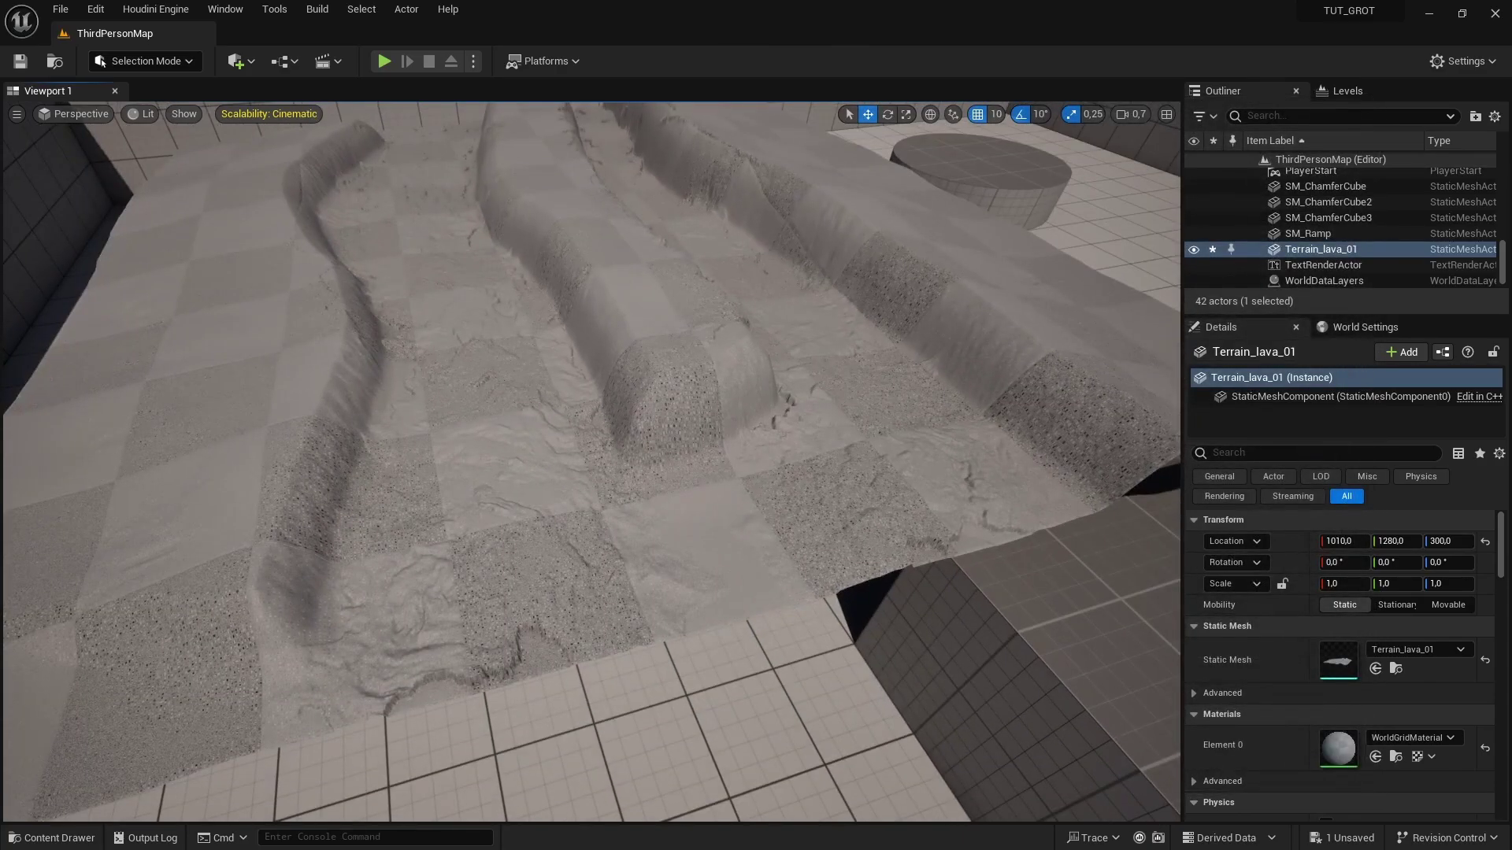
Create a material named M_terrain in the Tutorial_Terrain folder
key("ctrl+space")
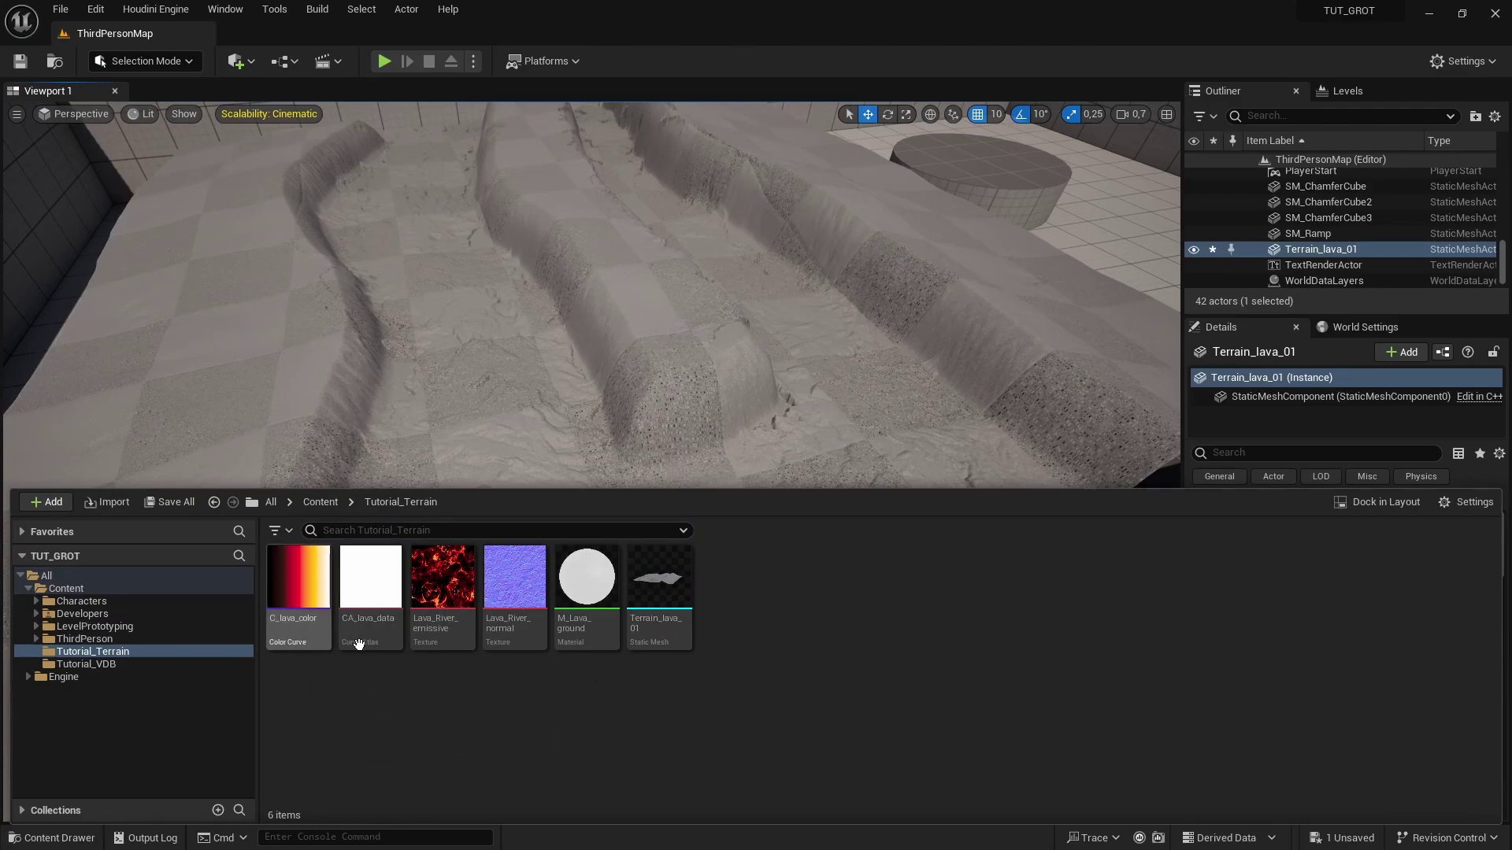
right_click(792, 616)
left_click(877, 211)
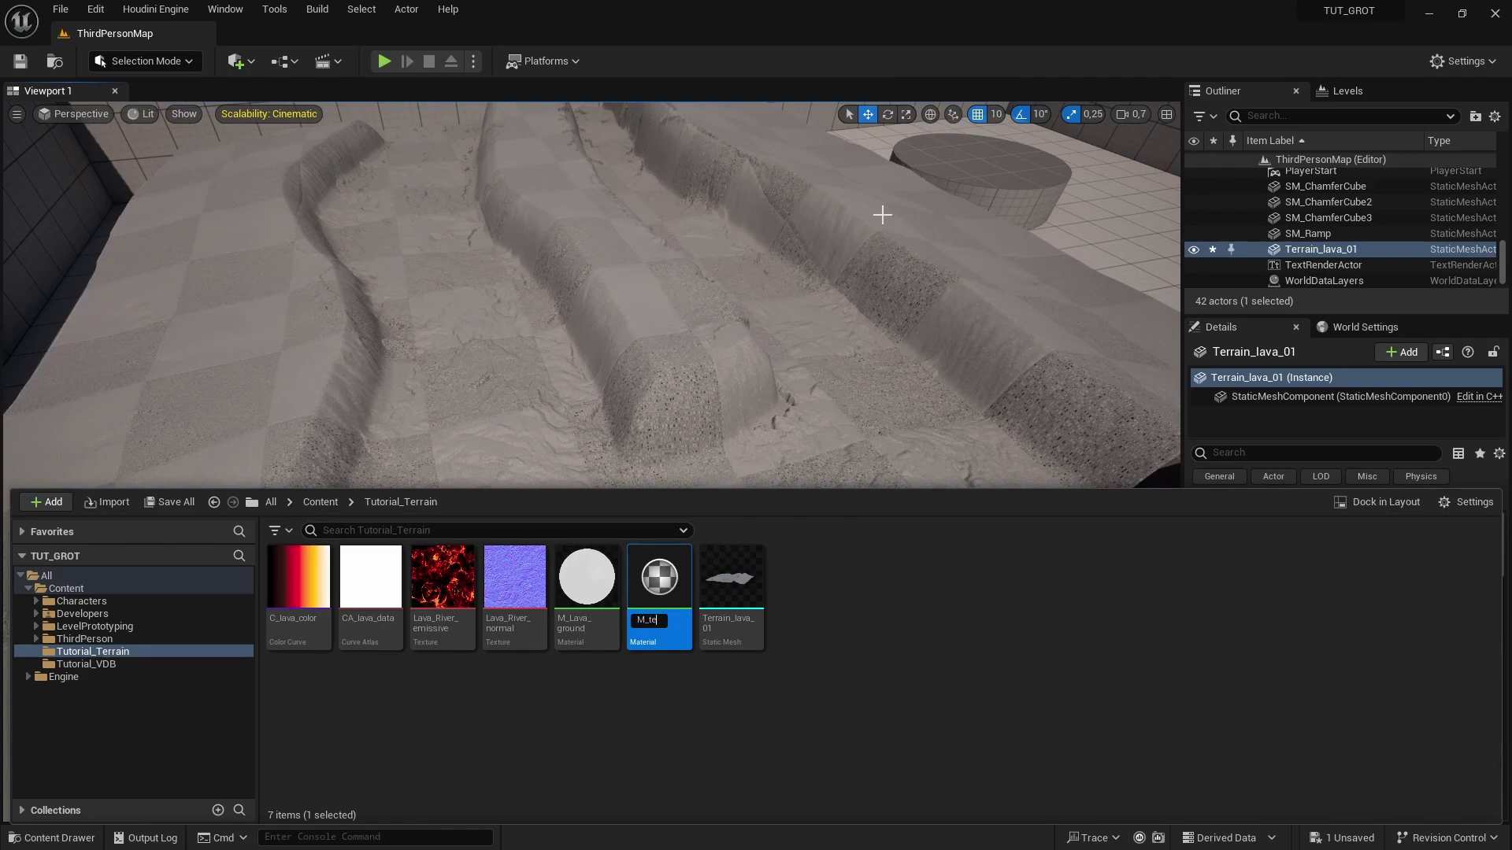
type("M_terrain")
key("Return")
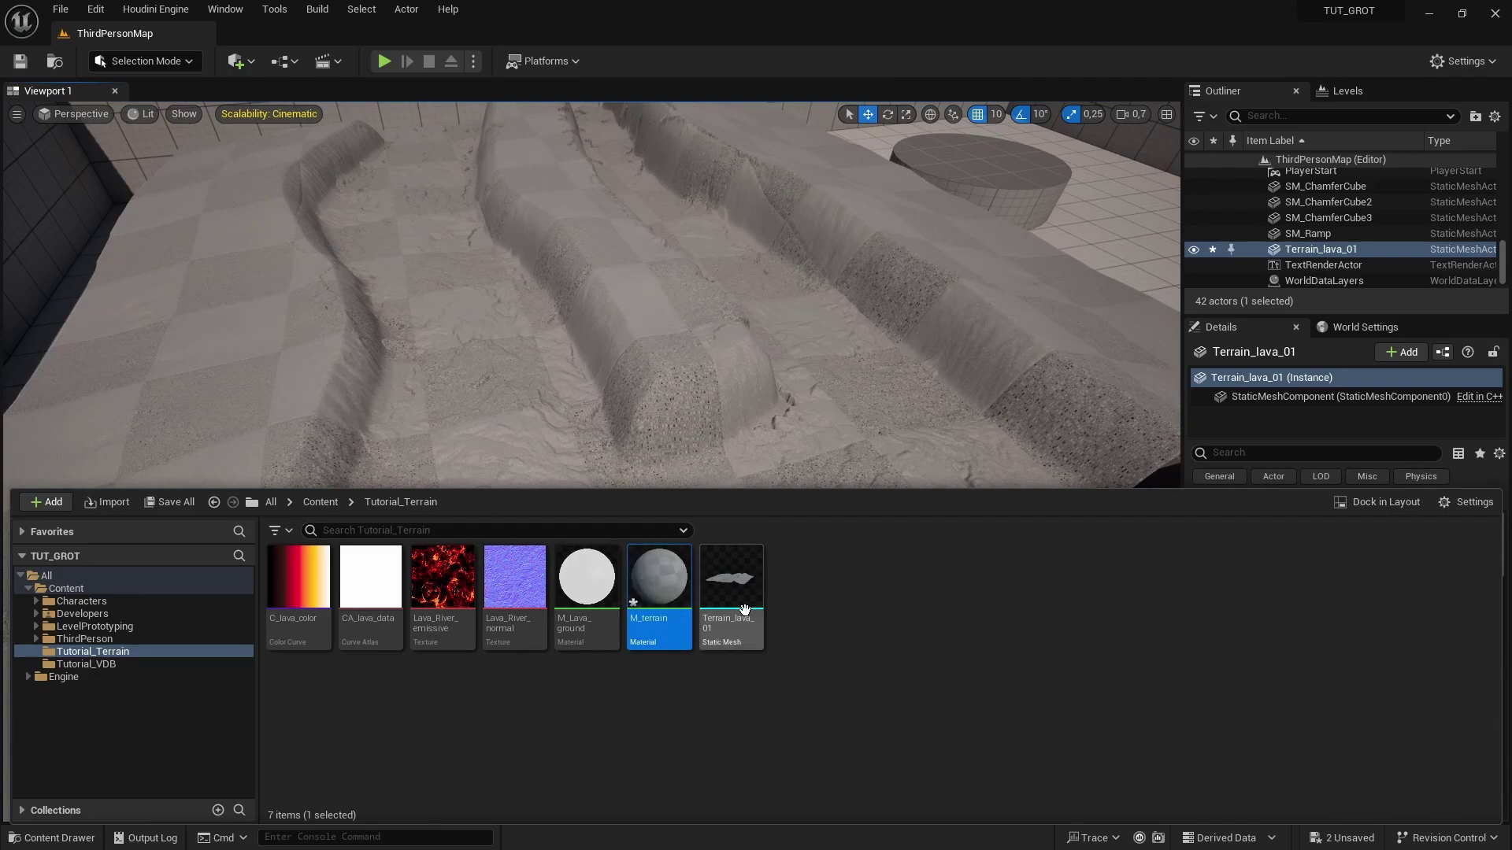
Add a Vertex Color node to the M_terrain material, connect its combined color output to Base Color and save
double_click(666, 594)
scroll(718, 351, "up", 2)
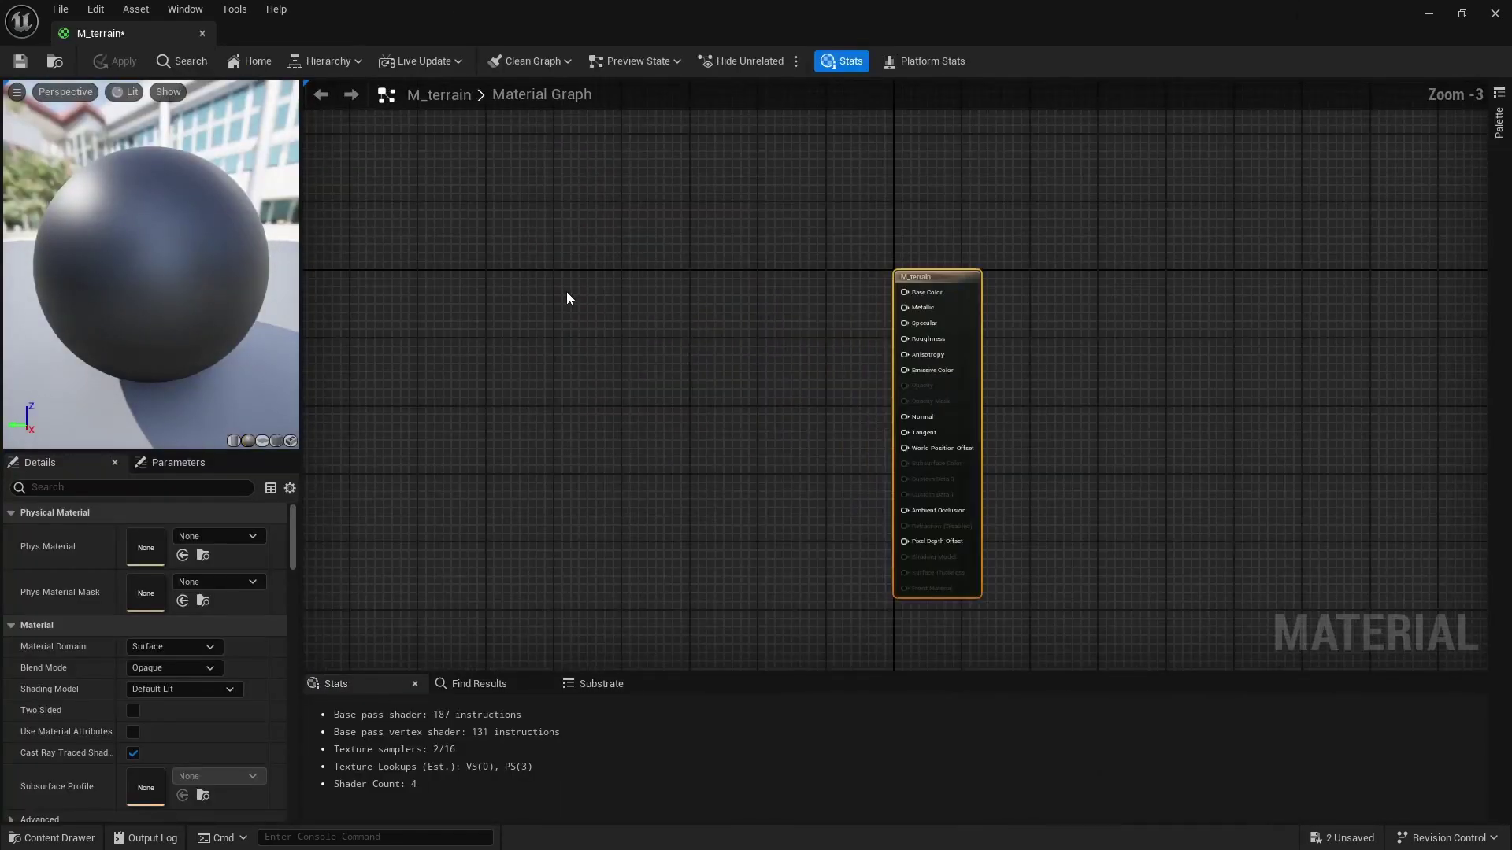
right_click(565, 291)
type("vertex")
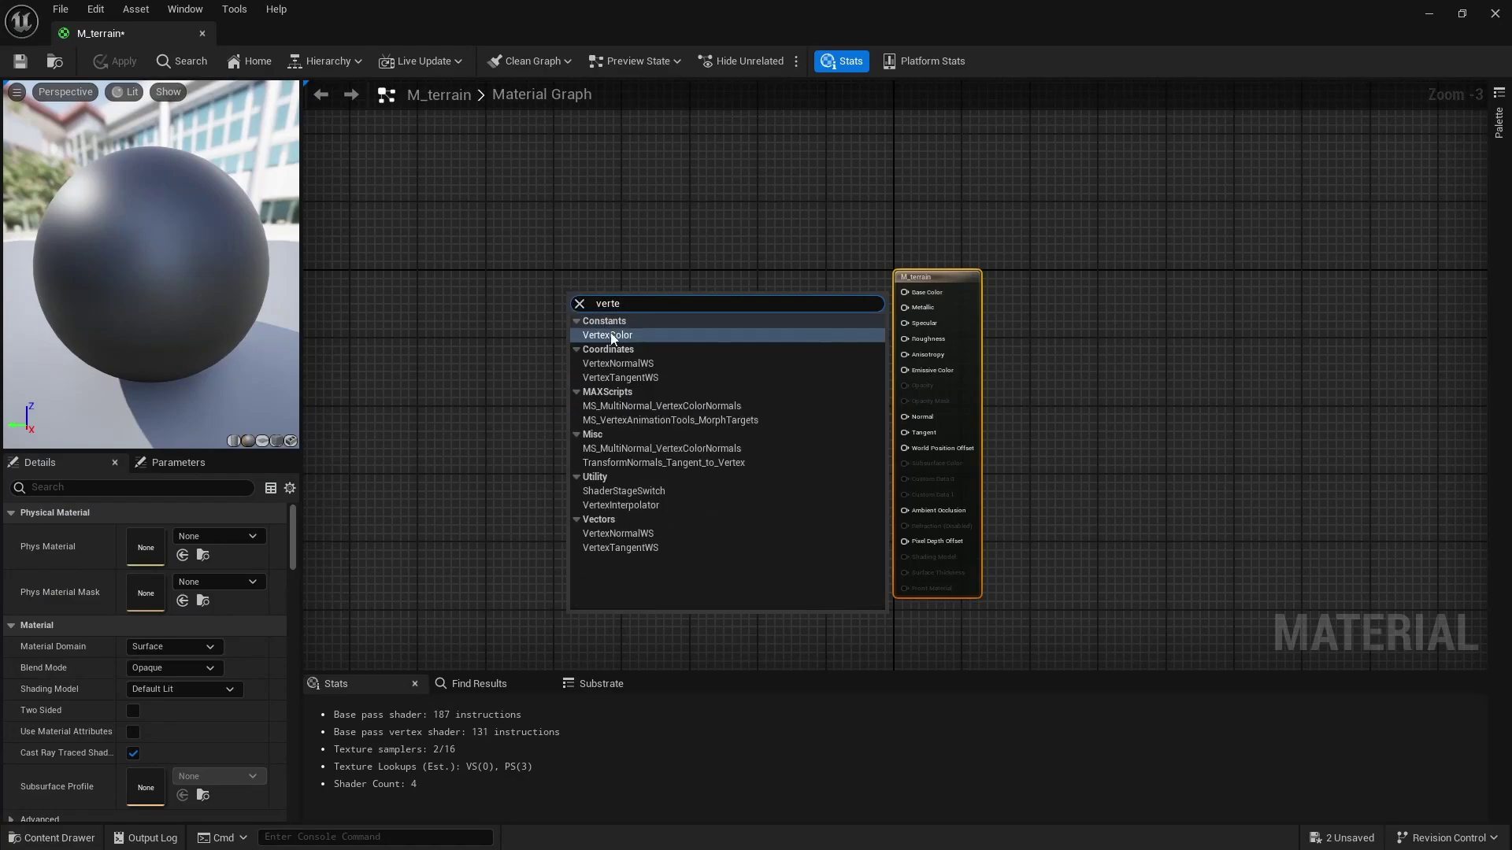
left_click(611, 332)
scroll(620, 308, "up", 2)
scroll(621, 308, "up", 1)
left_click_drag(604, 326, 1028, 285)
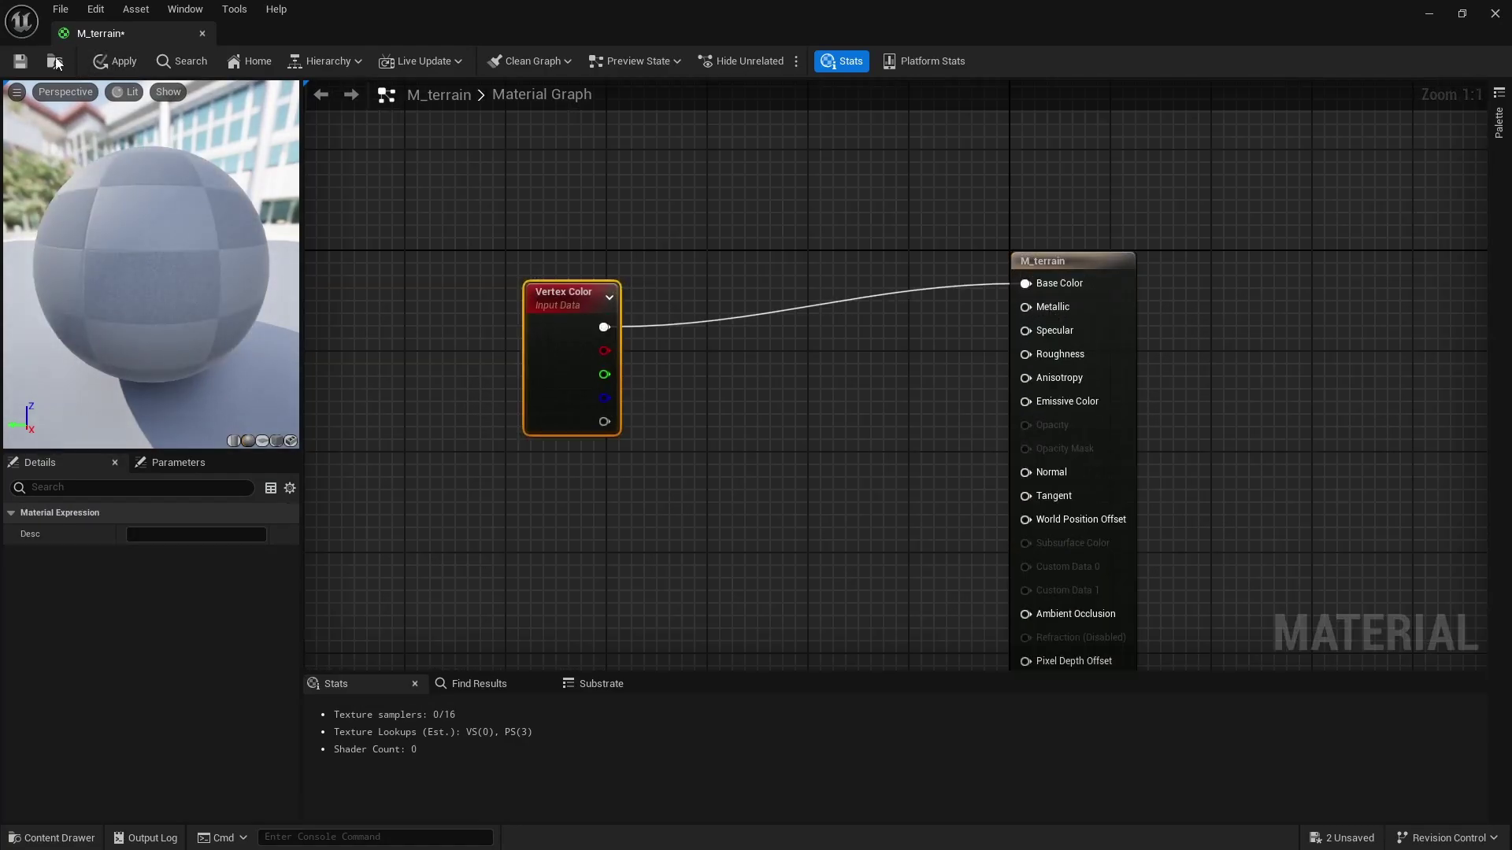
left_click(32, 63)
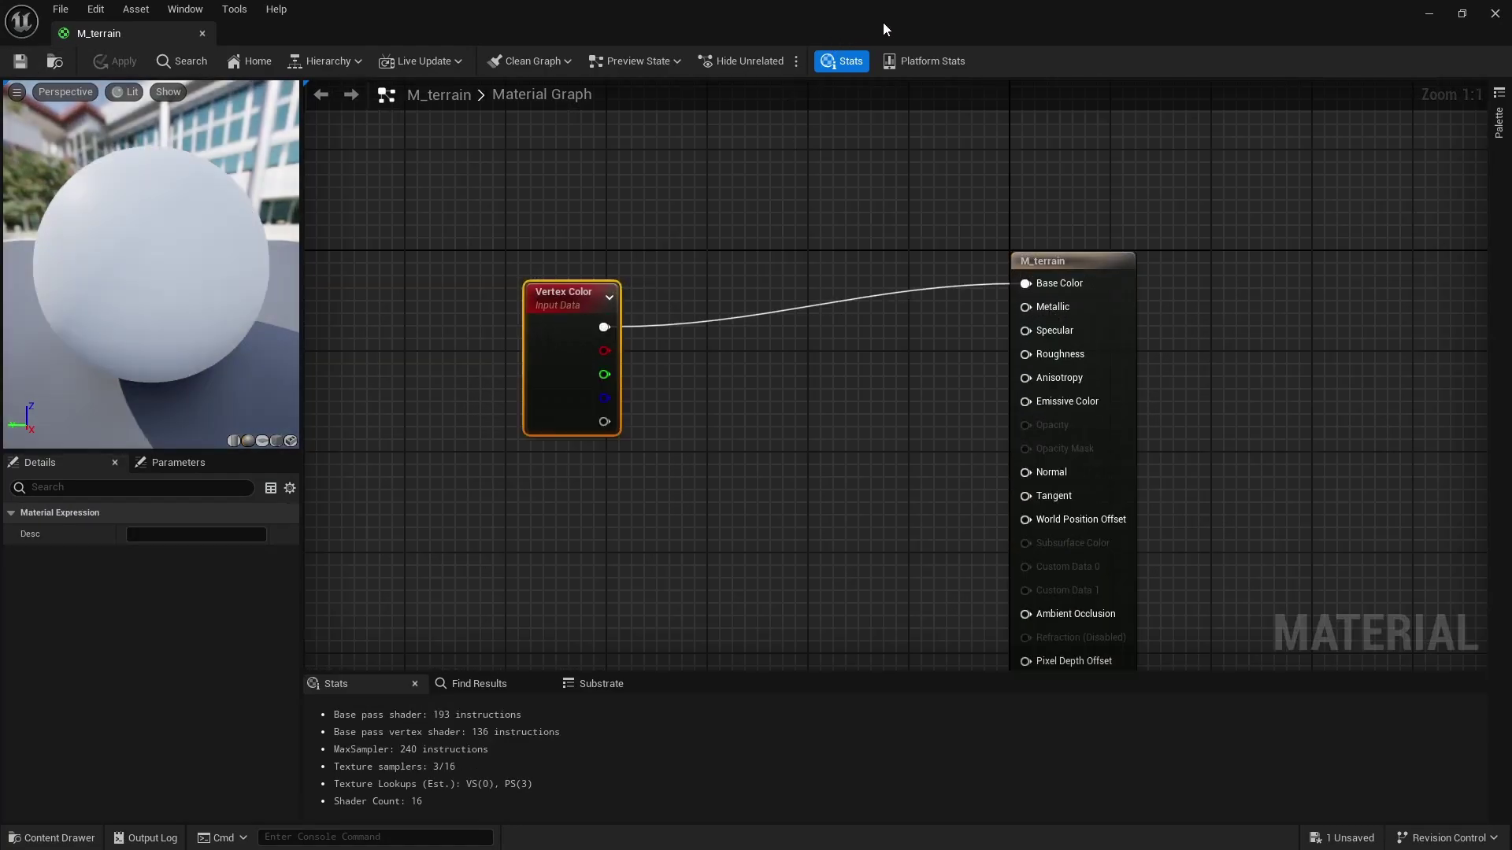
Assign the M_terrain material to the lava terrain mesh in the level and inspect its vertex colors
left_click_drag(882, 22, 1086, 234)
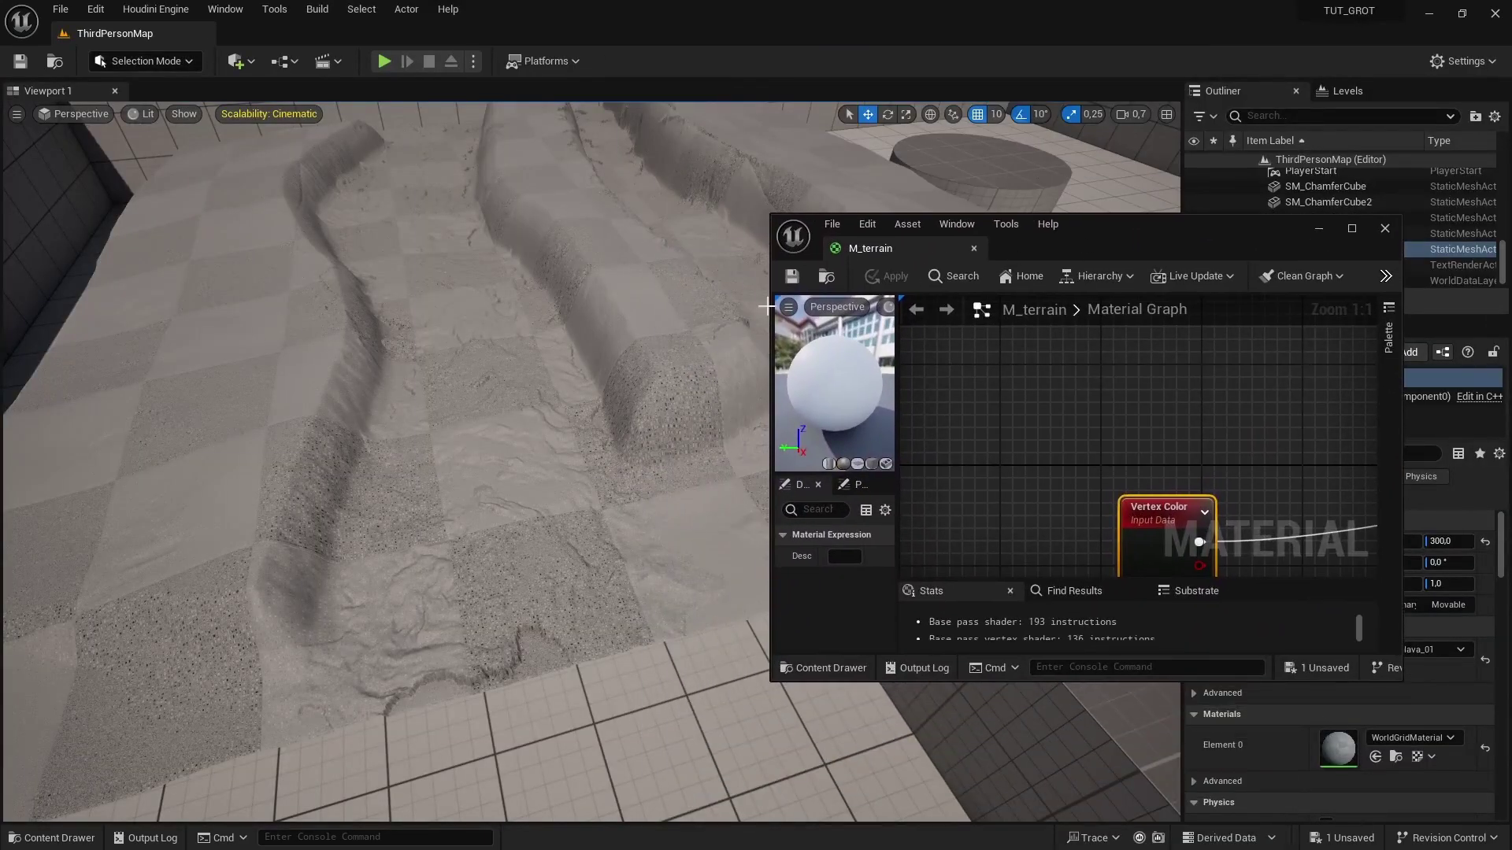
left_click(824, 281)
left_click_drag(1323, 591, 504, 363)
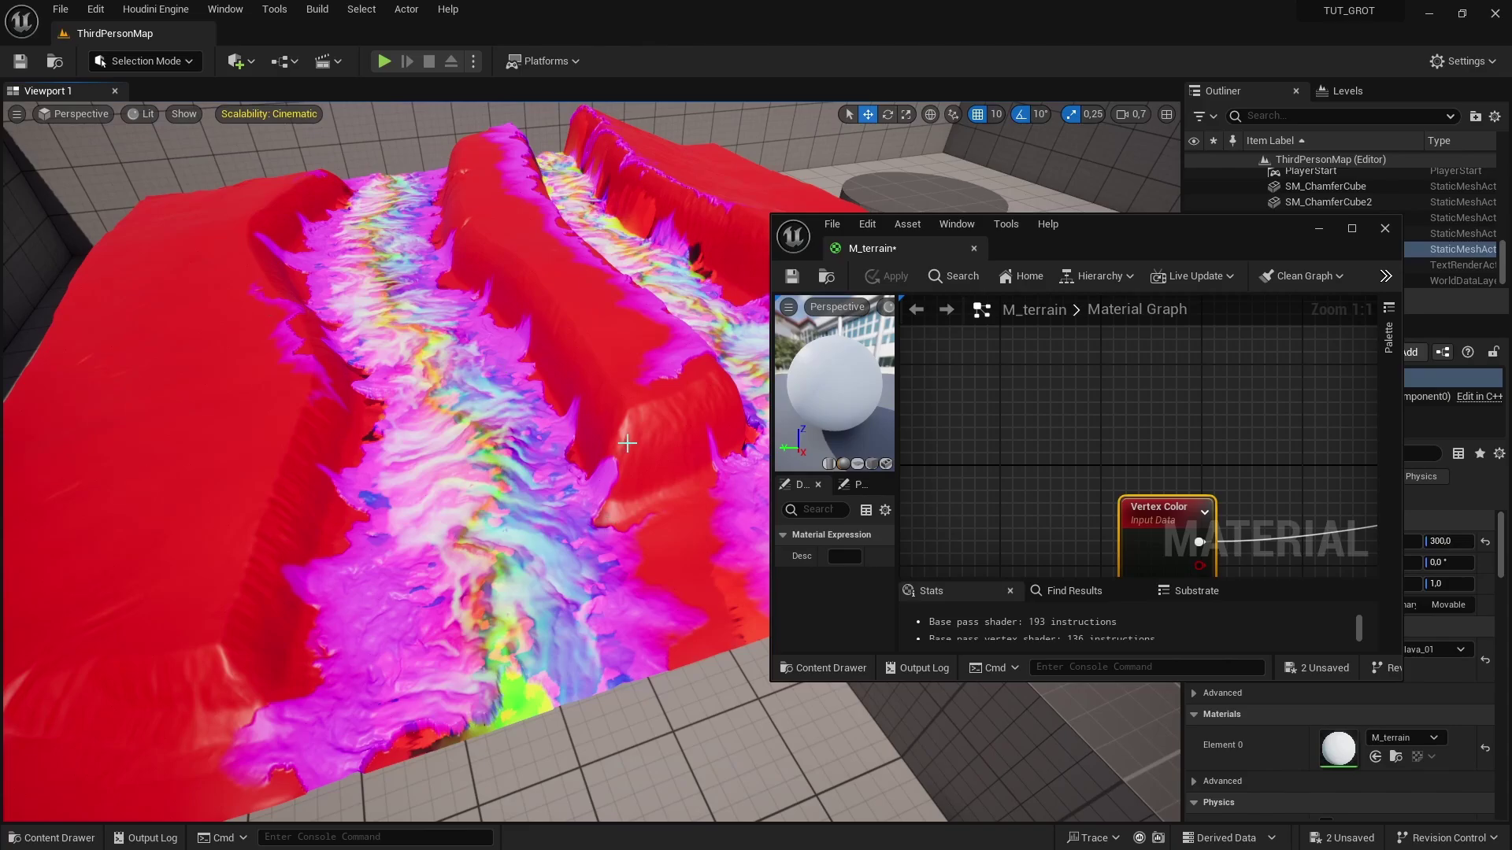
right_click_drag(626, 443, 599, 370)
key("w")
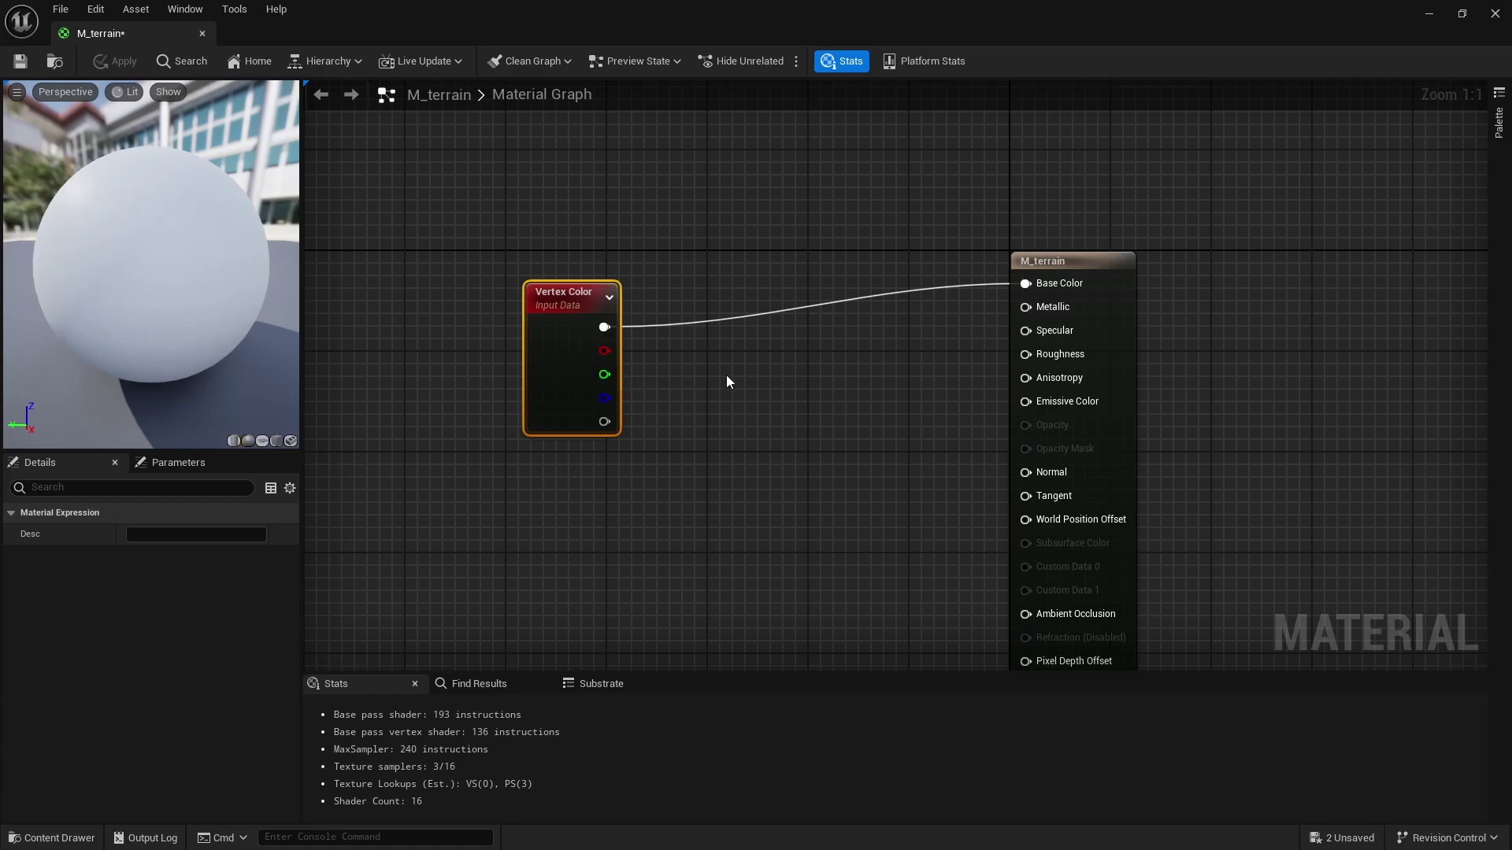
Connect the Vertex Color node's green channel to Base Color, save M_terrain and inspect the channel on the terrain
left_click_drag(542, 287, 411, 243)
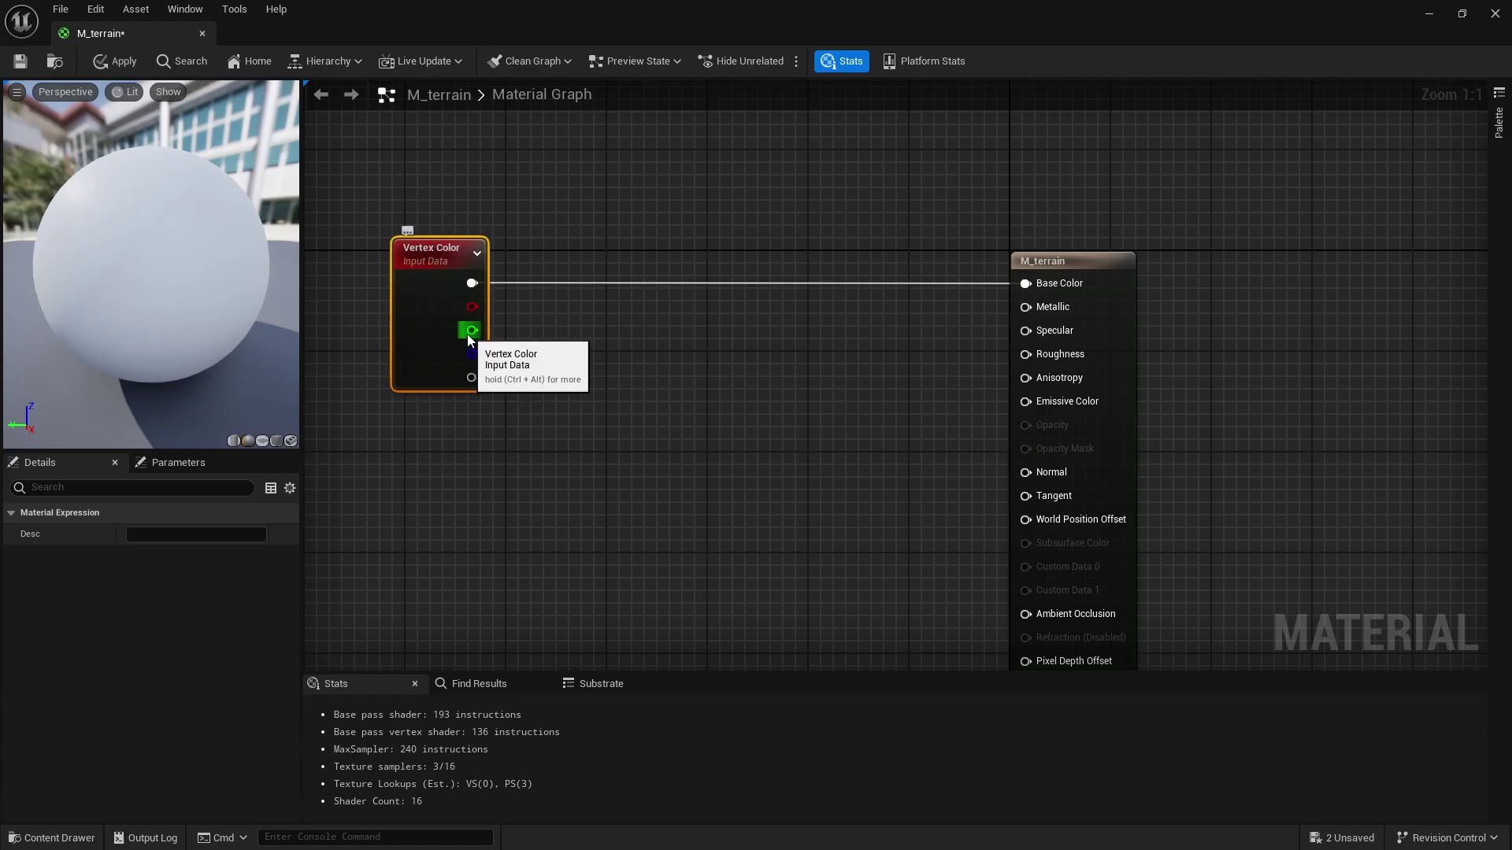
left_click_drag(466, 334, 1038, 286)
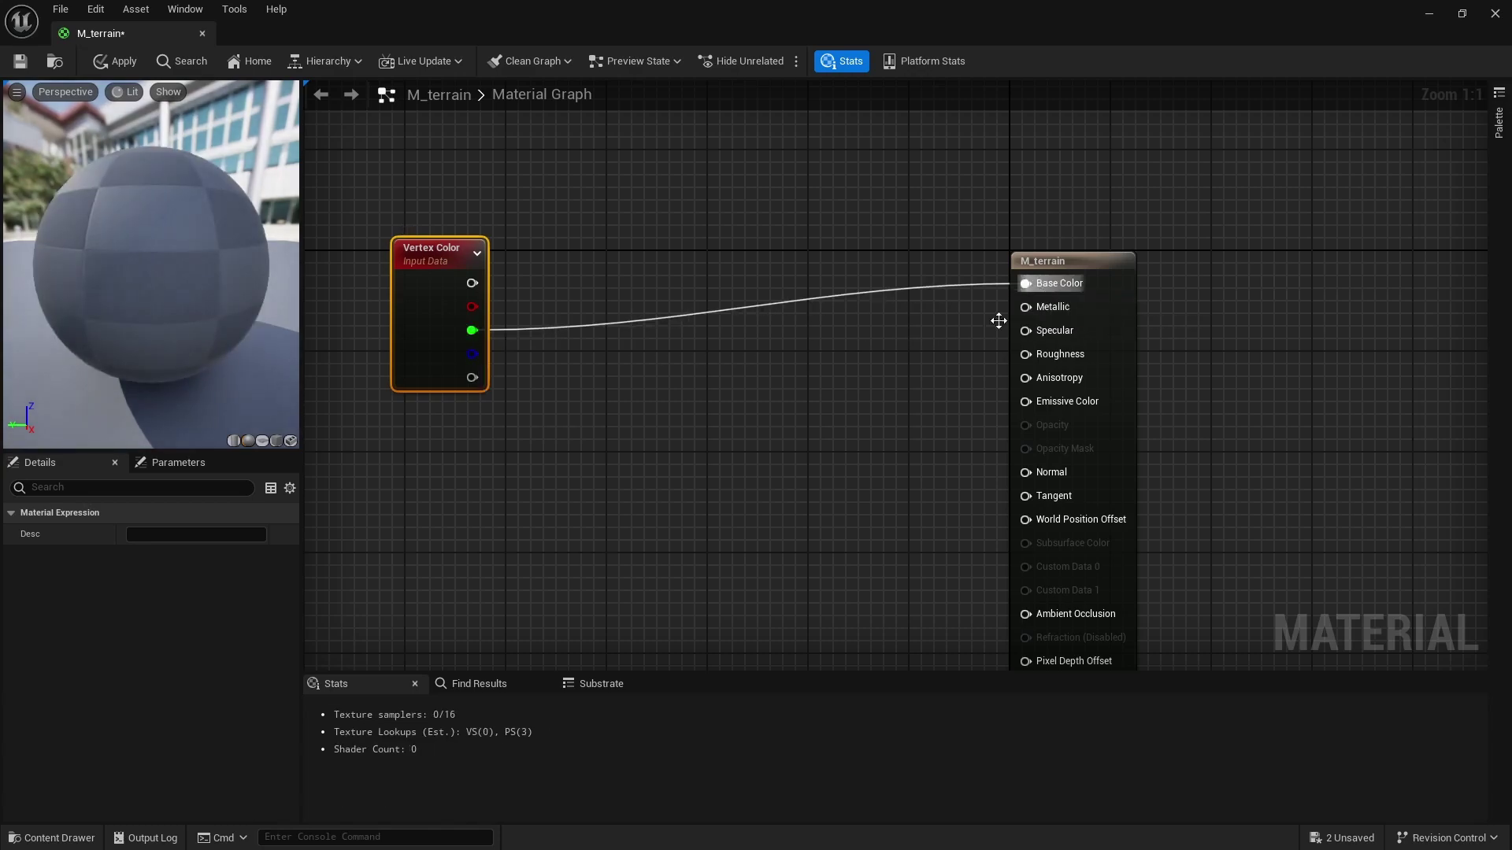
left_click(27, 60)
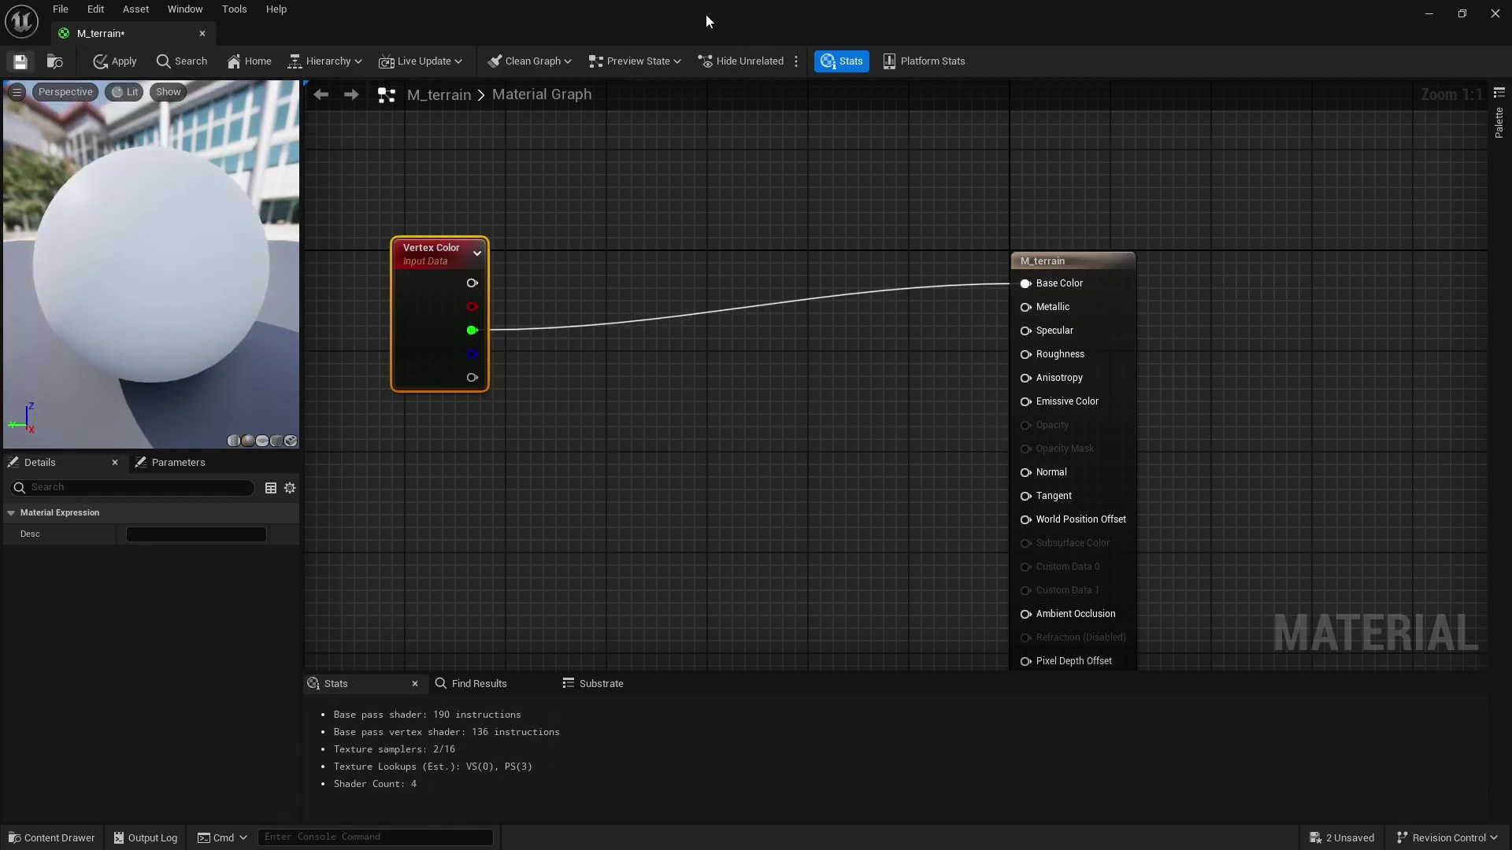
left_click_drag(706, 14, 1167, 265)
right_click_drag(441, 461, 740, 464)
right_click_drag(536, 394, 567, 393)
right_click_drag(519, 495, 531, 521)
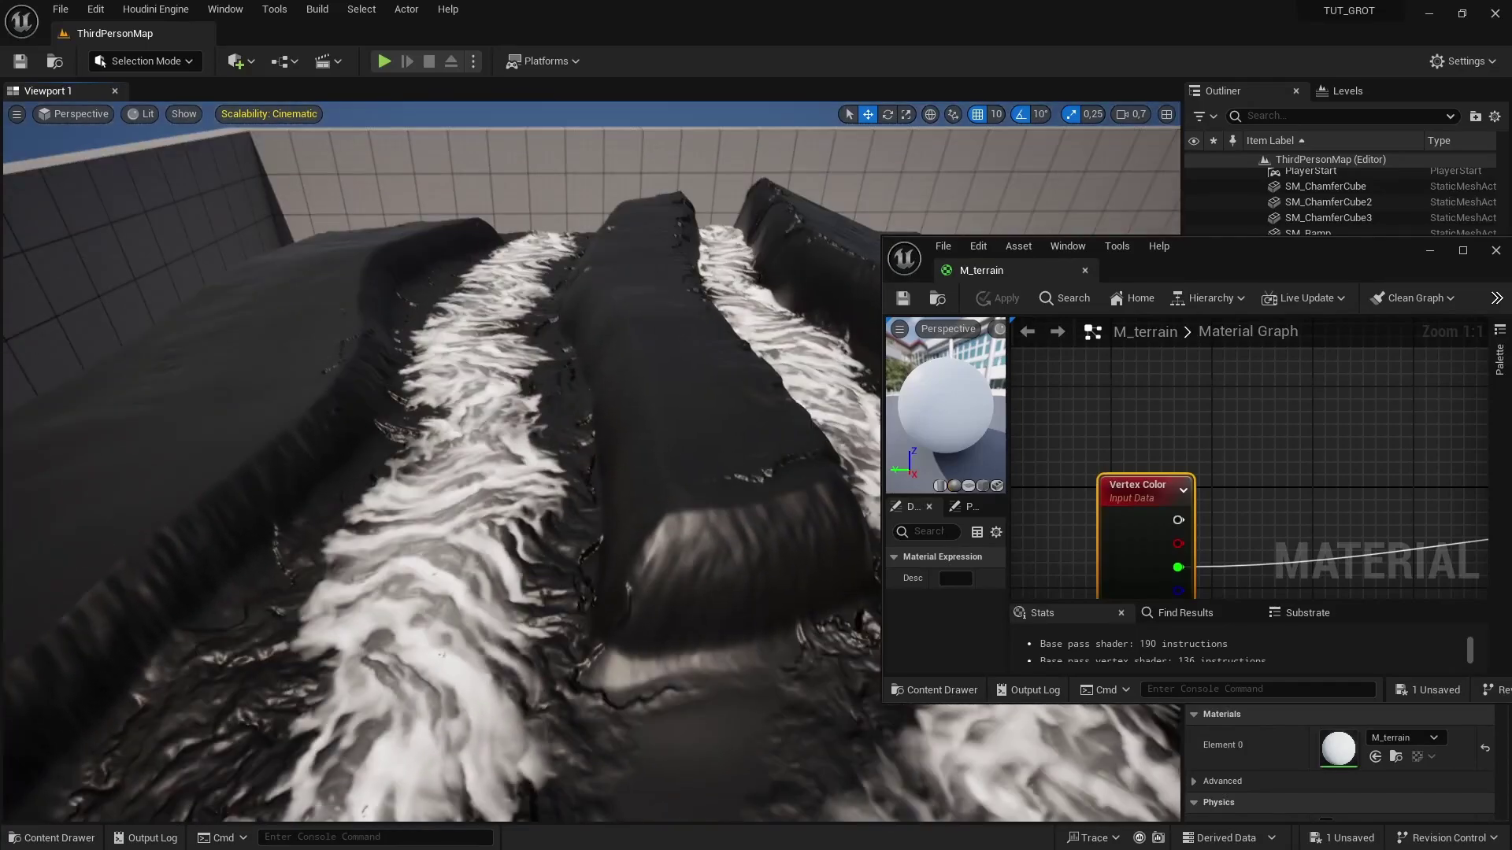
Open the CA_lava_data curve atlas from the Tutorial_Terrain folder and enlarge its editor window
key("ctrl+space")
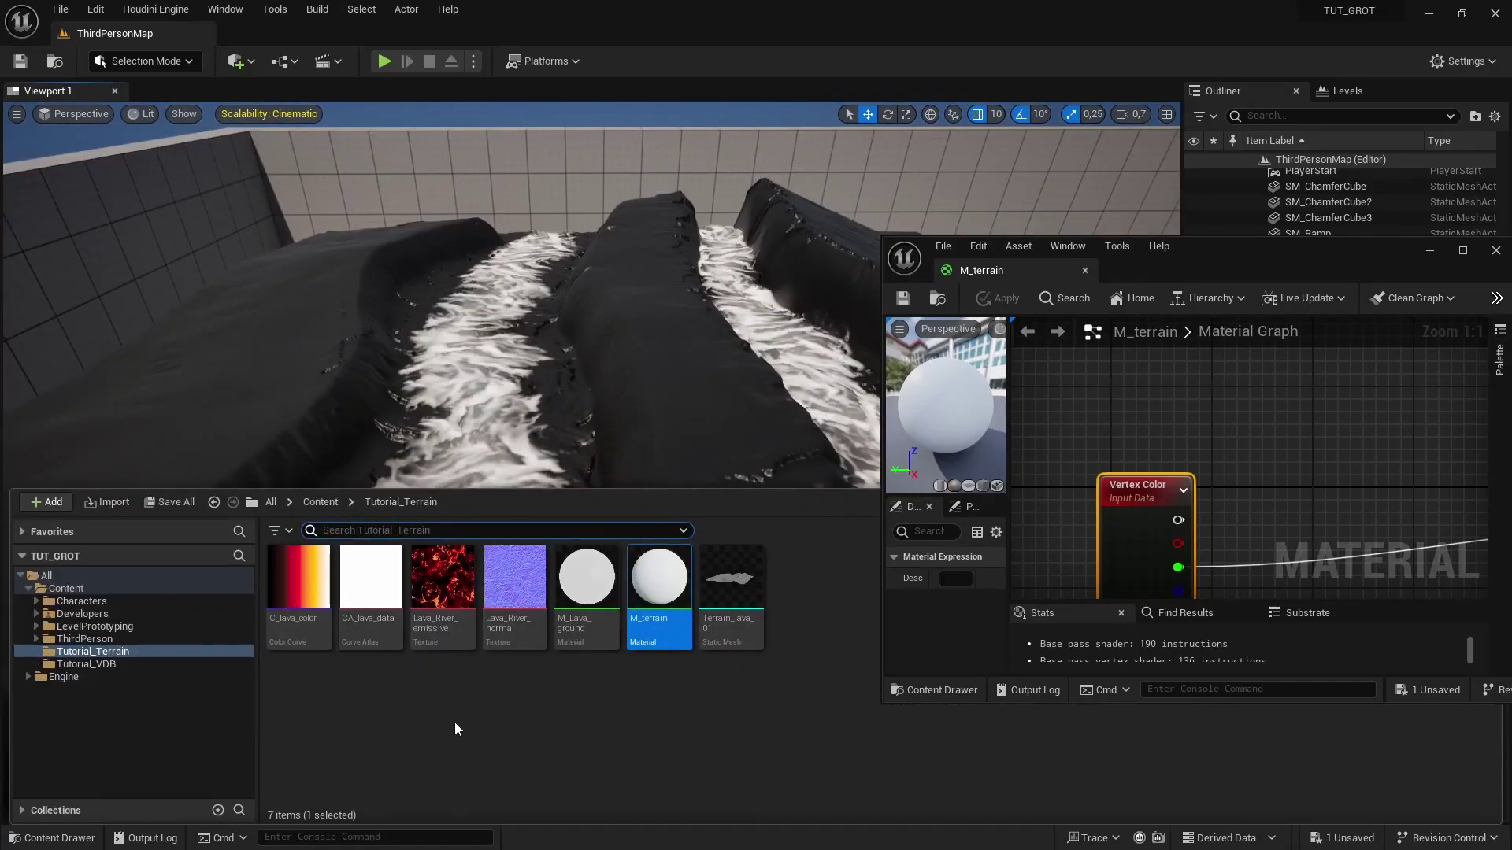
left_click(420, 710)
right_click(420, 710)
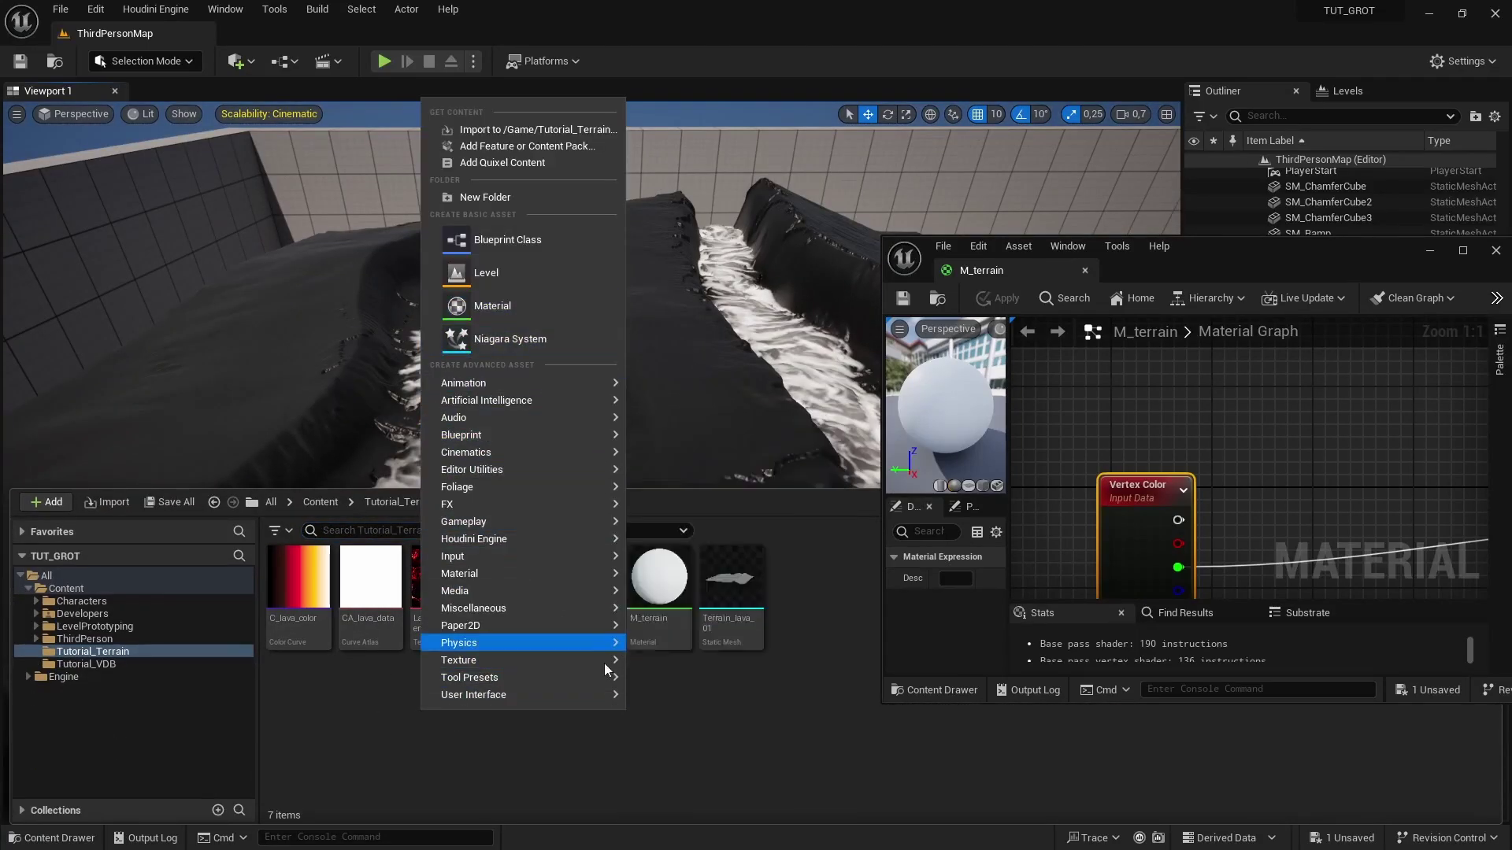
mouse_move(504, 610)
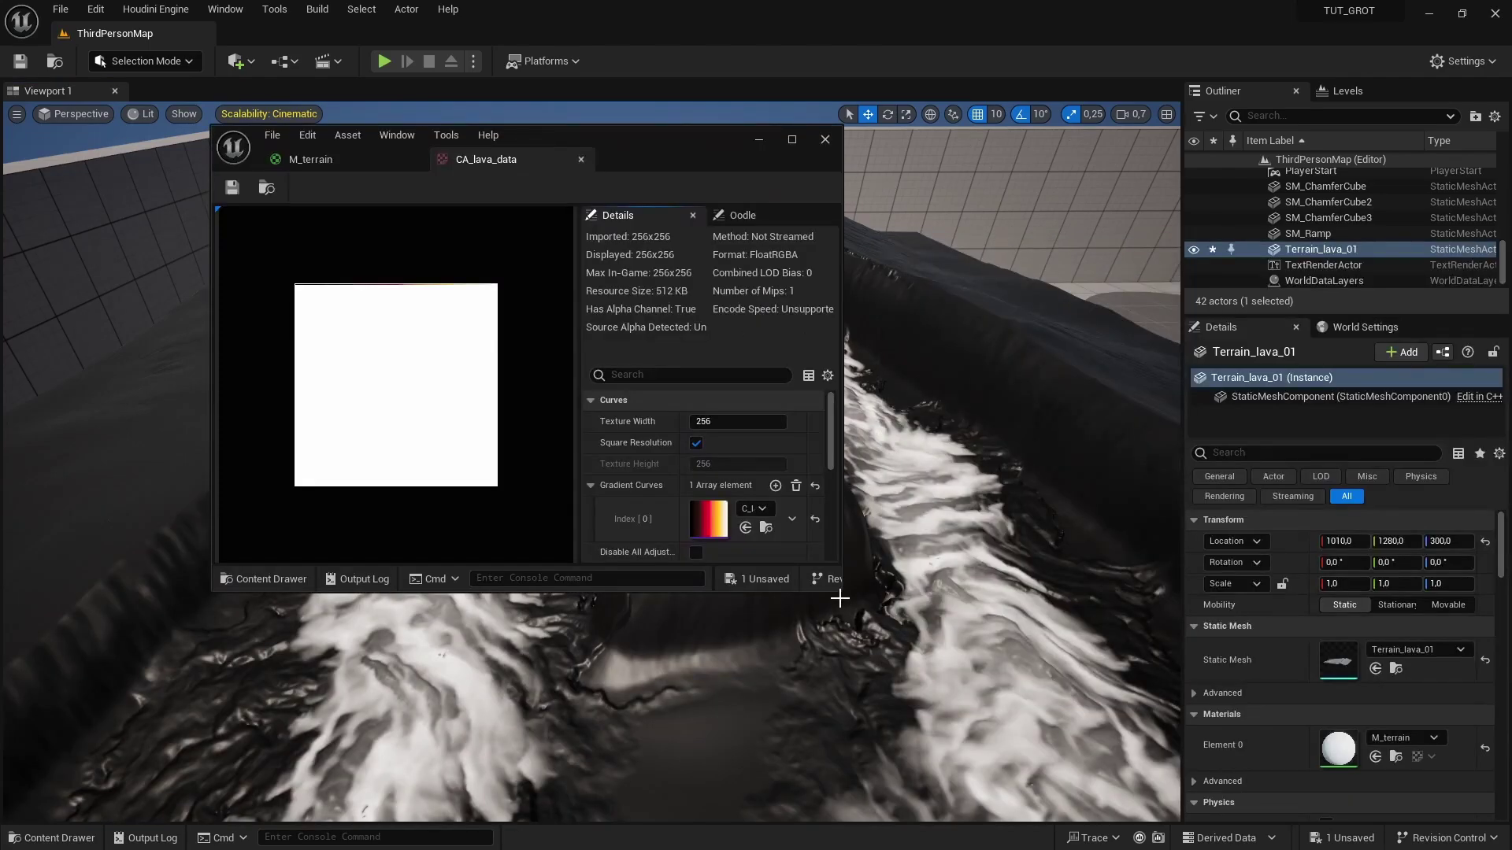
left_click_drag(839, 593, 1426, 750)
left_click_drag(825, 145, 783, 141)
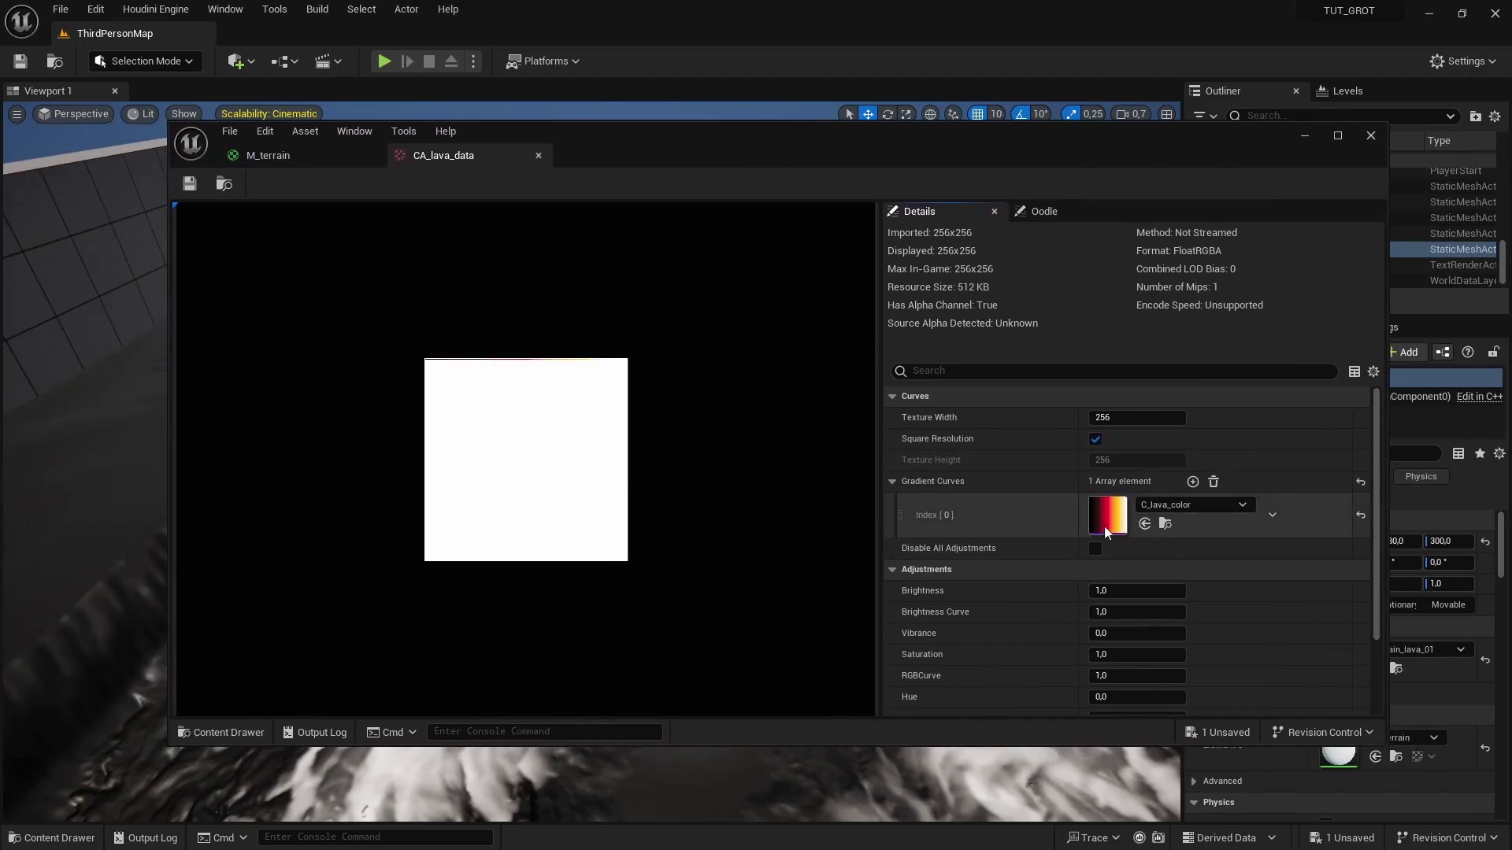
Open the C_lava_color curve used by the atlas and examine its color gradient and channel curves
key("ctrl+space")
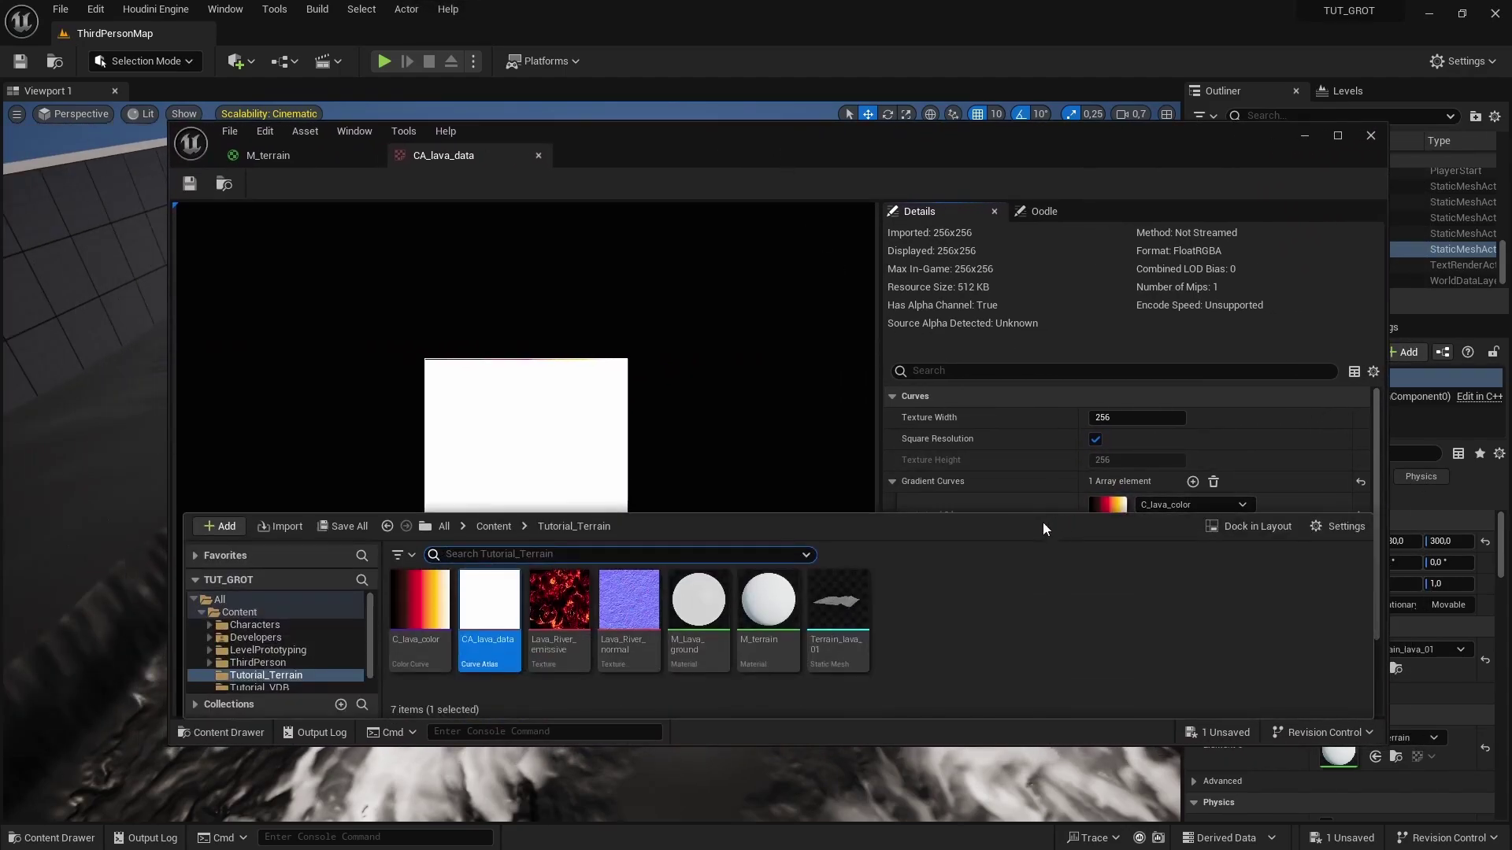
double_click(424, 622)
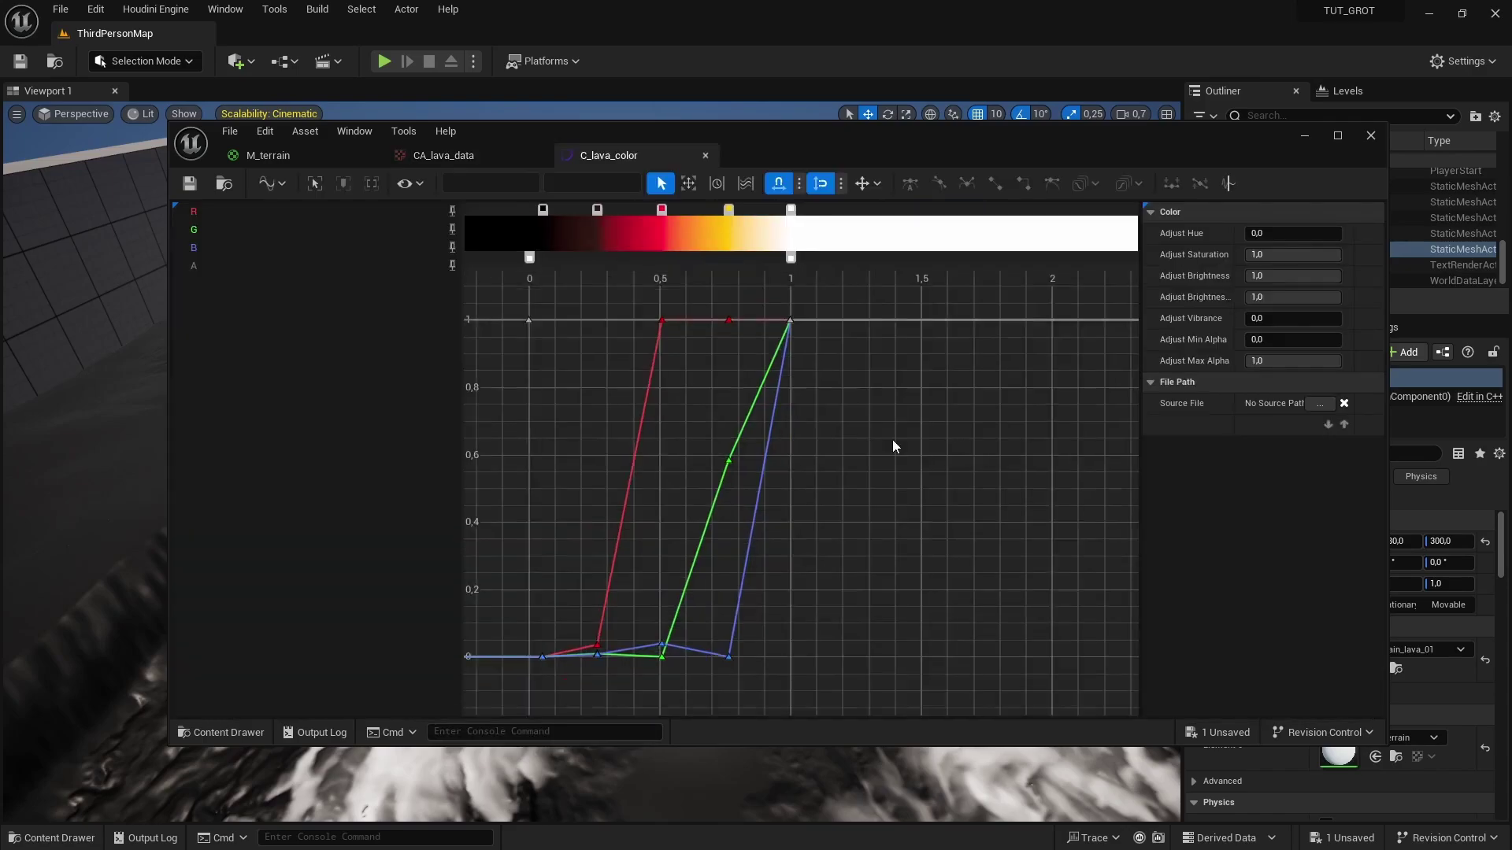
scroll(894, 442, "down", 2)
scroll(844, 441, "up", 5)
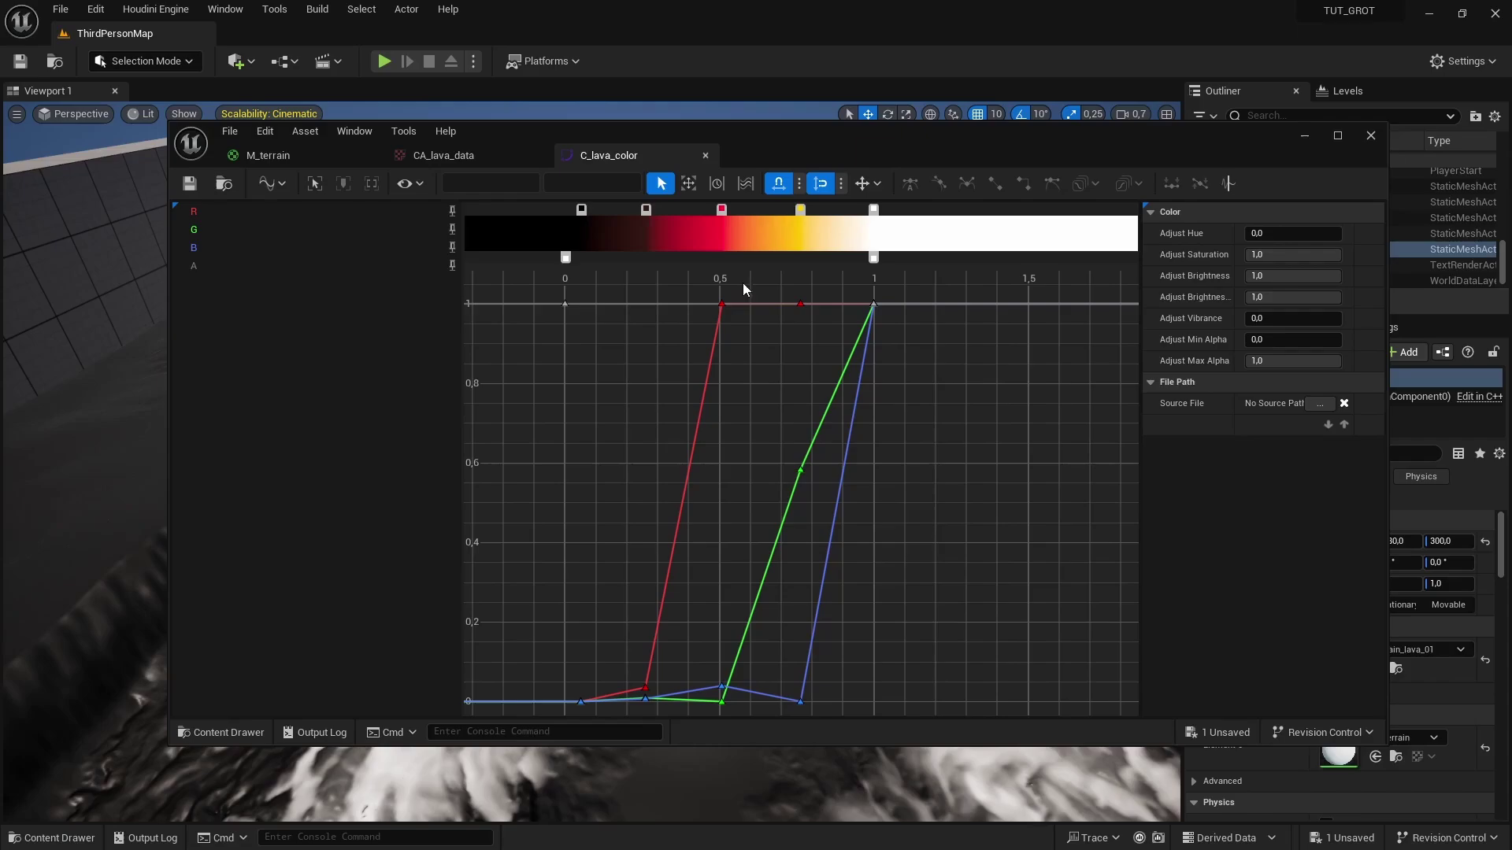
Try adding a key at 0.6 to the C_lava_color curves and an extra gradient color stop beside it, and undo both
left_click(722, 207)
right_click(1007, 420)
left_click(951, 406)
right_click(764, 362)
left_click(796, 390)
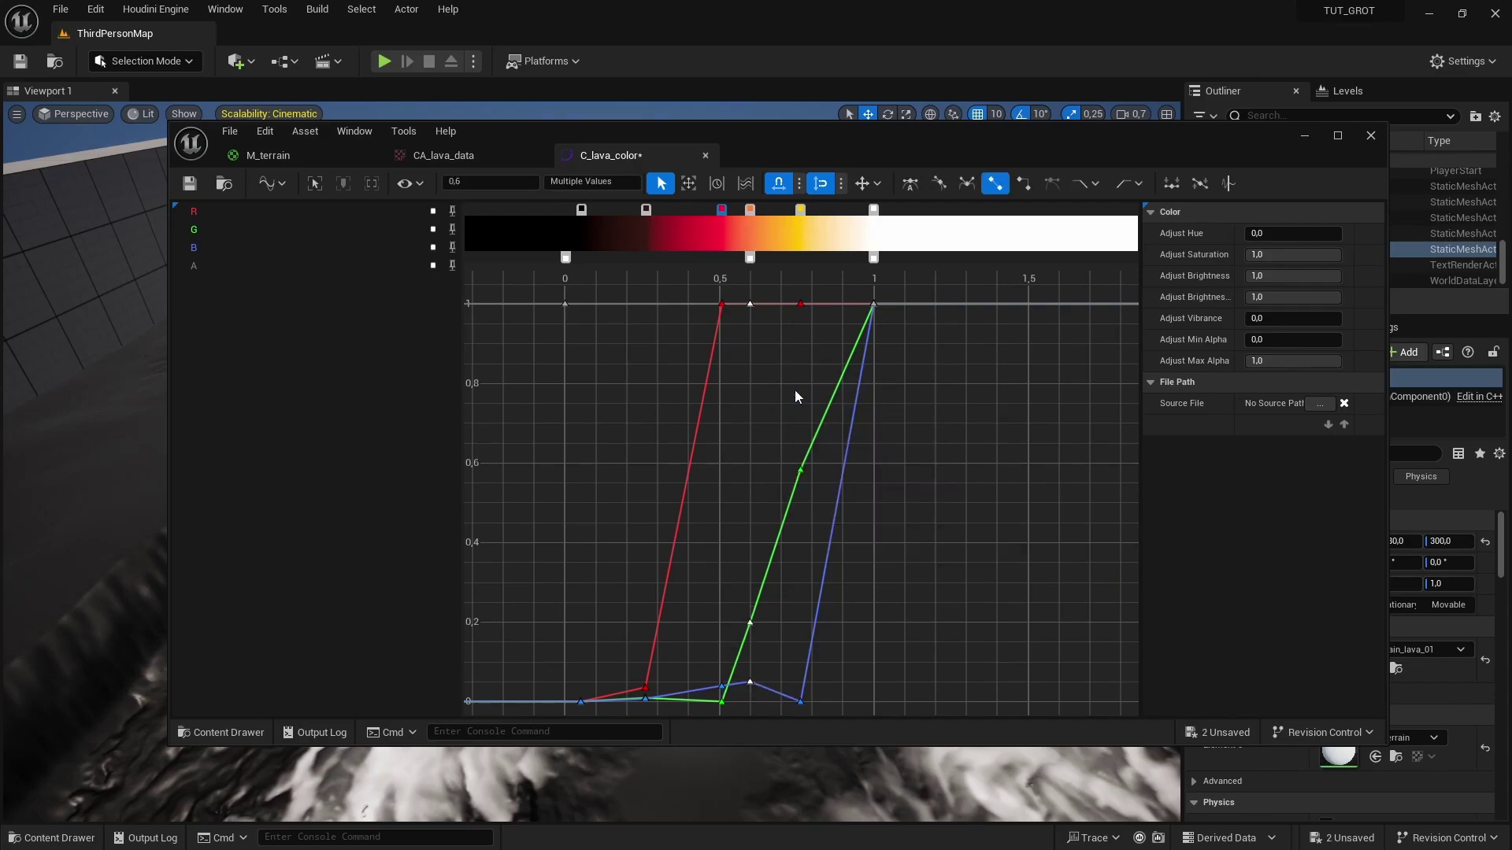
left_click(744, 210)
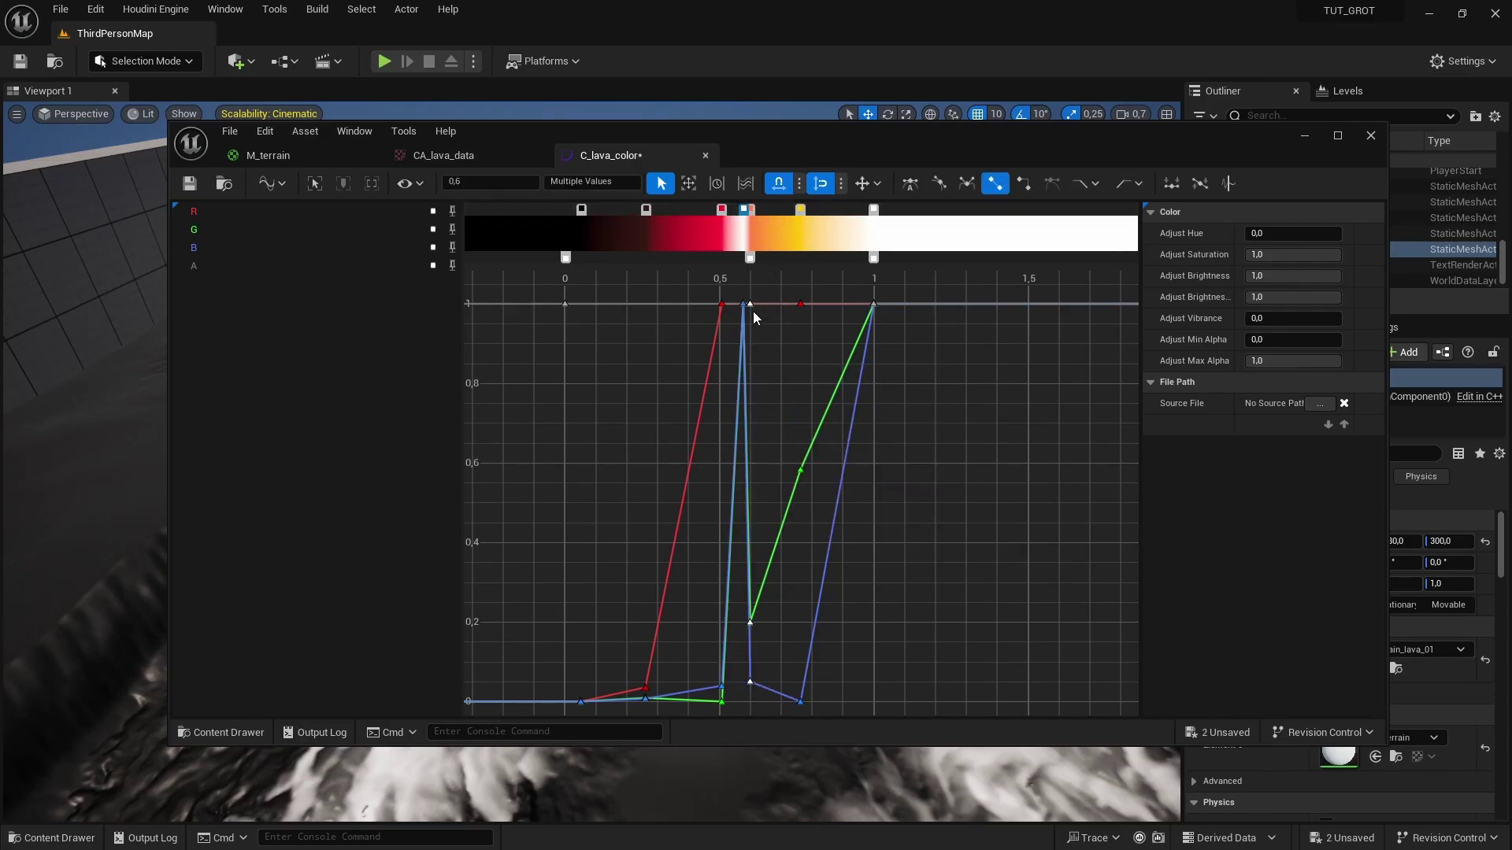
key("ctrl+z")
key("ctrl+z")
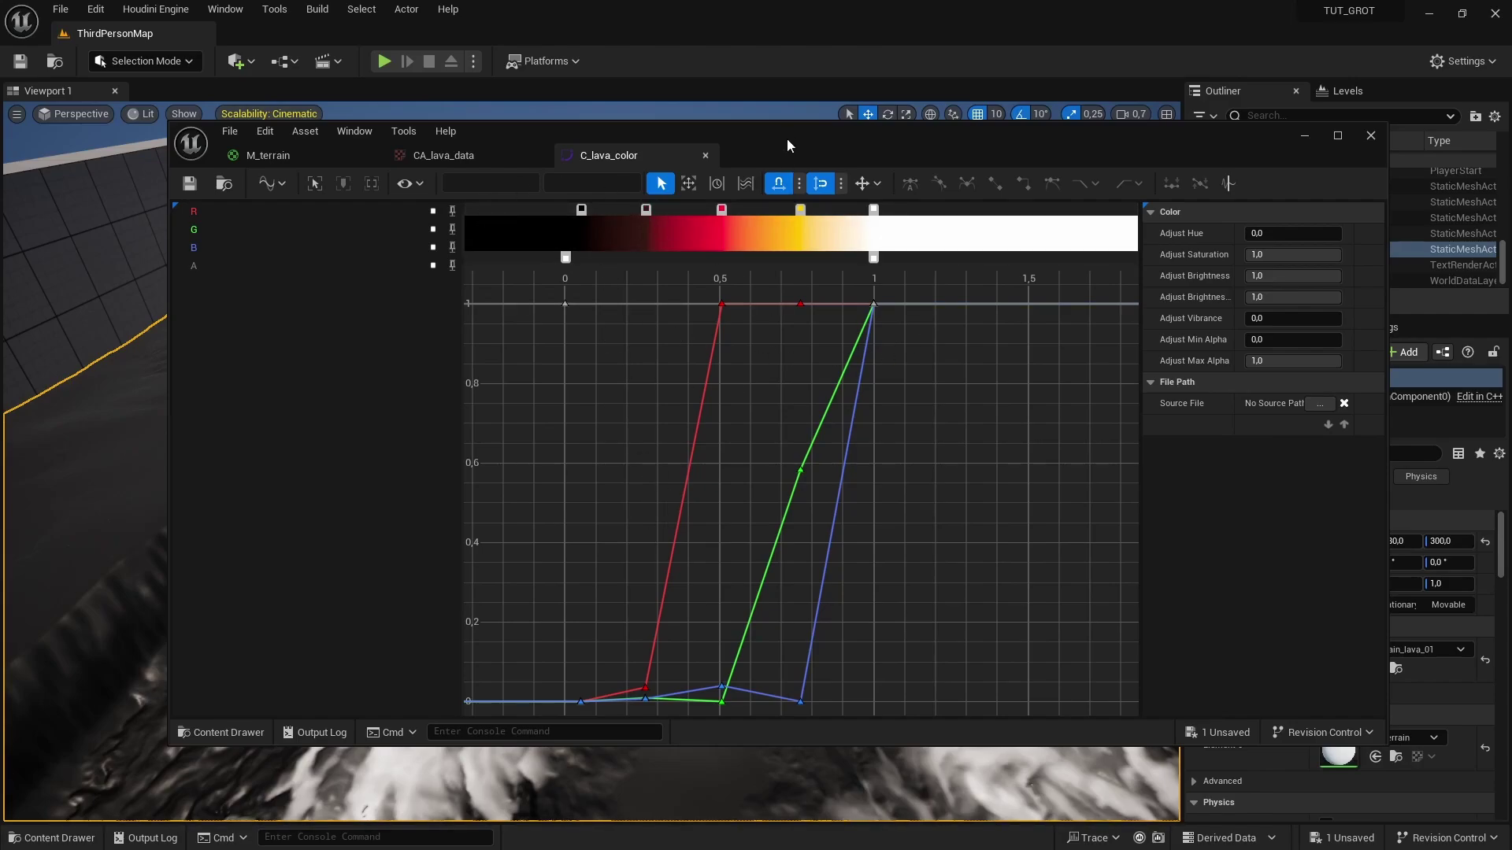
Close the C_lava_color curve and return to the CA_lava_data curve atlas
left_click_drag(786, 139, 1088, 11)
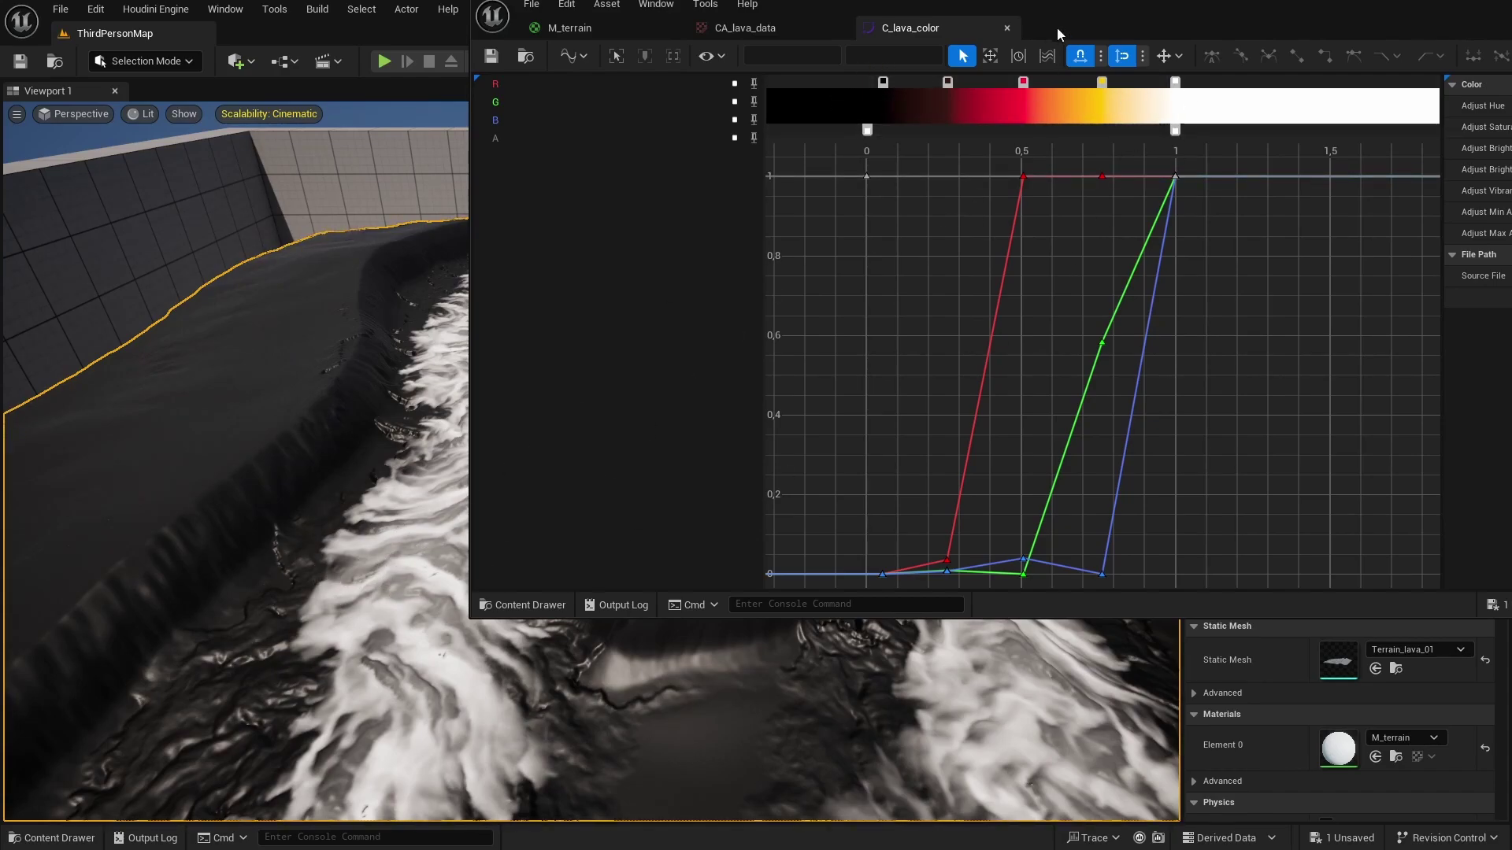
left_click_drag(1057, 27, 778, 134)
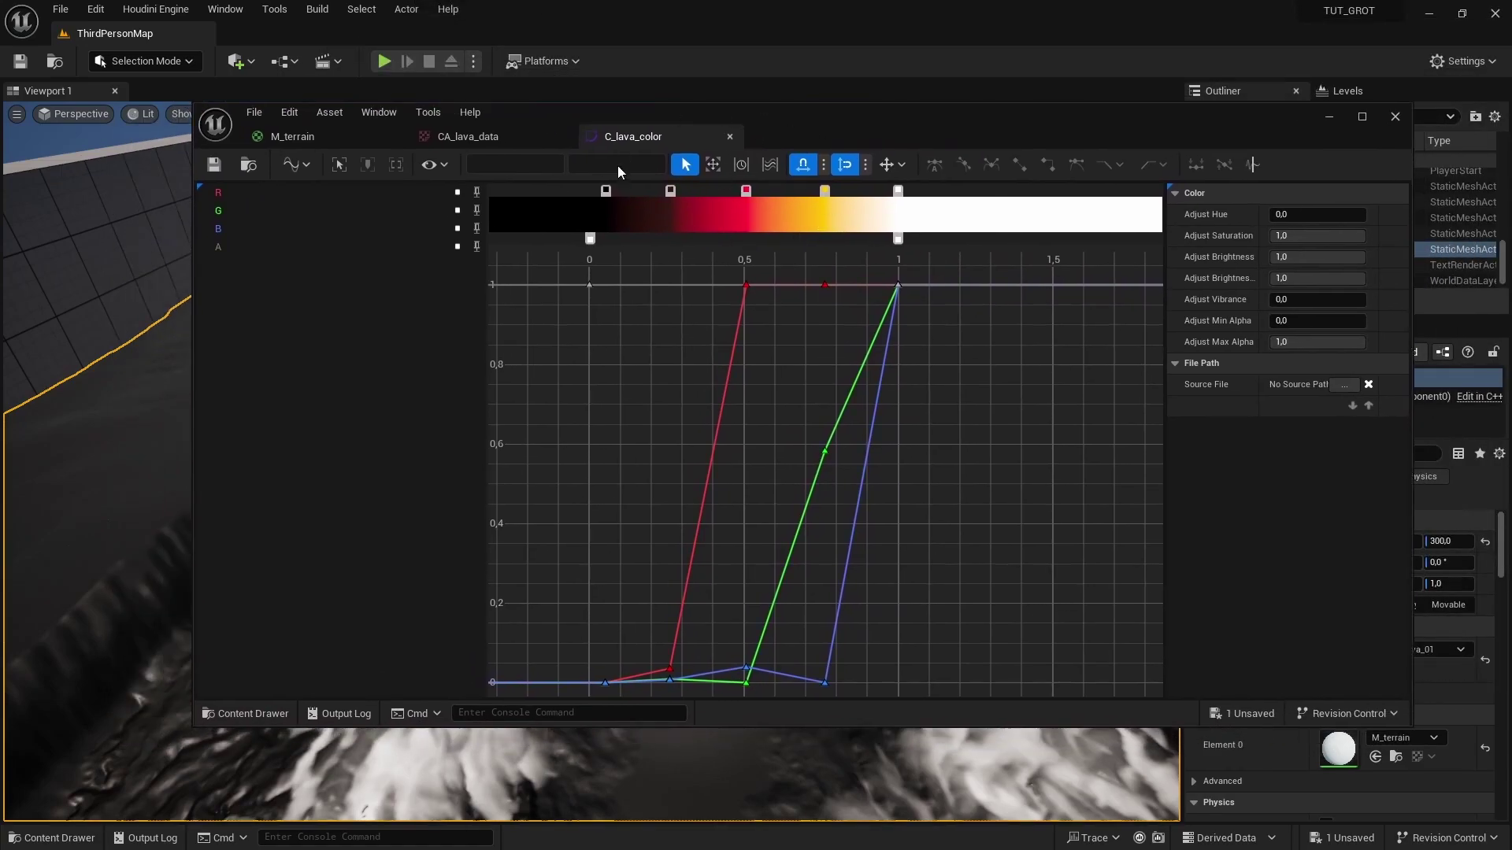
left_click(729, 137)
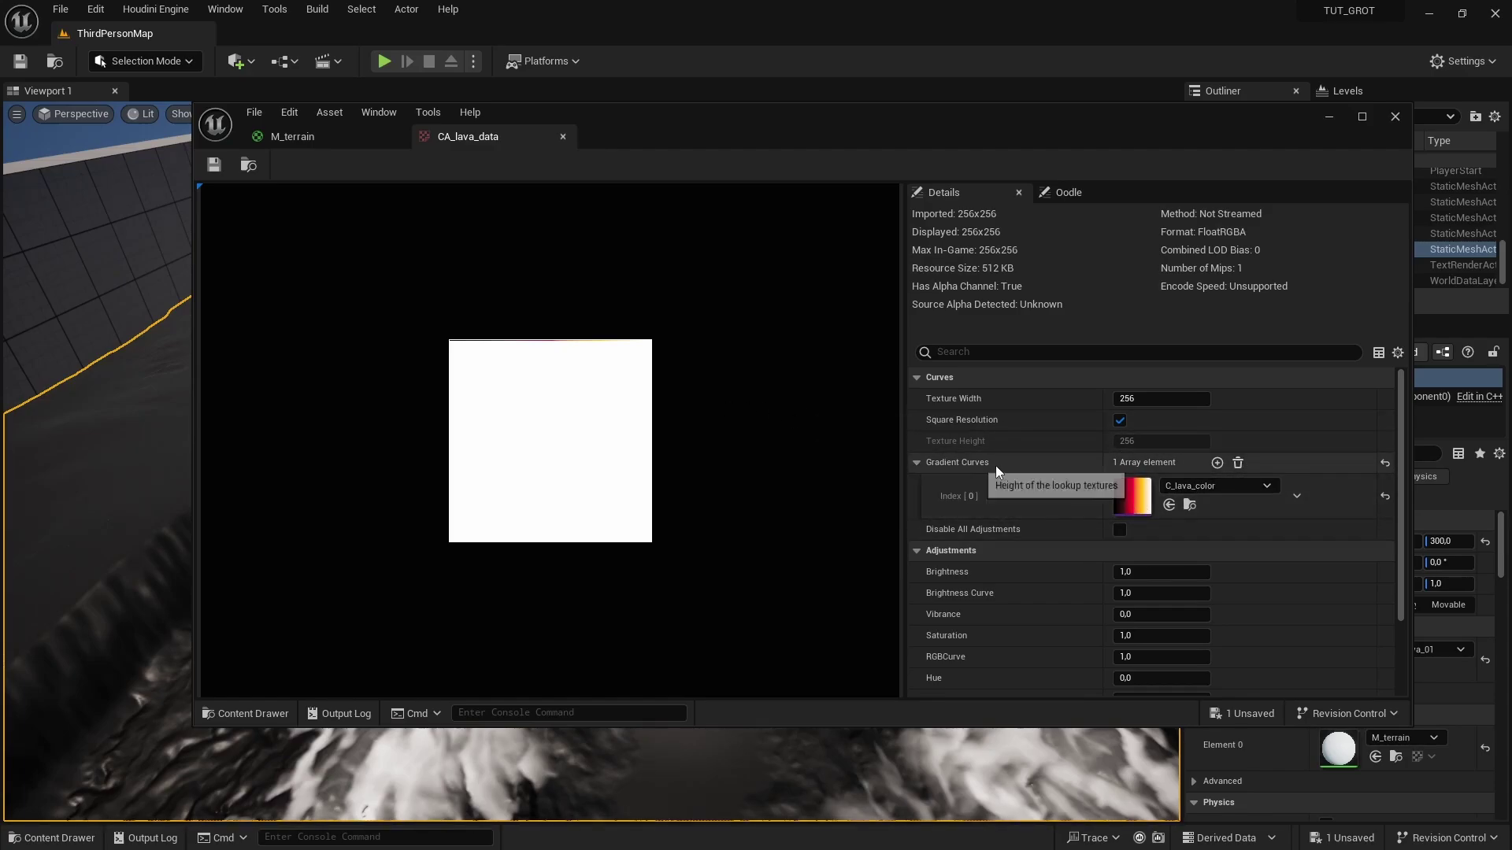
Try adding a second entry to the CA_lava_data atlas's gradient curves, and delete it again
left_click(1217, 462)
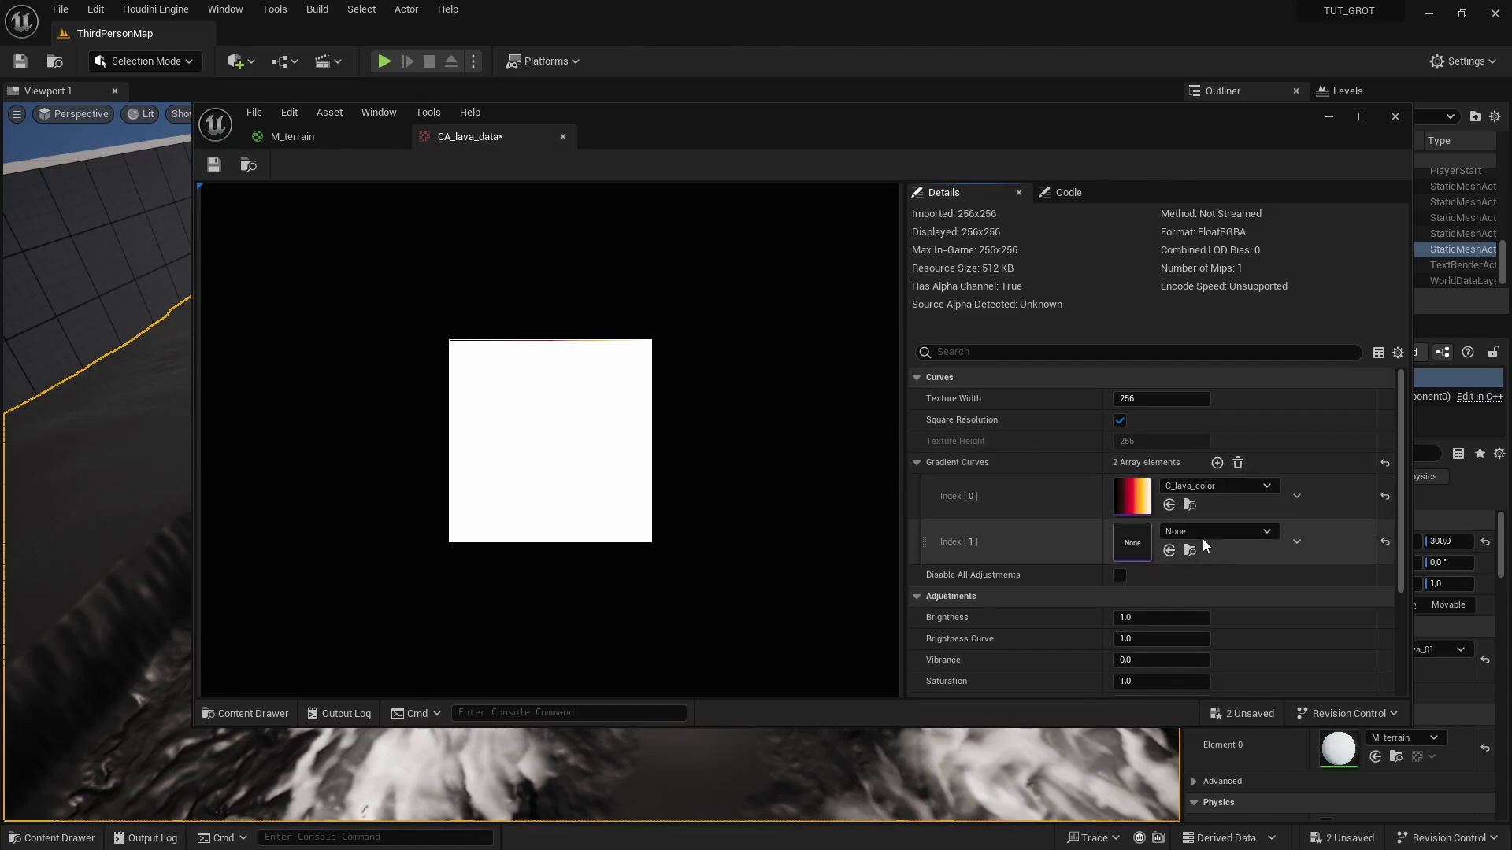
left_click(1295, 543)
left_click(1304, 583)
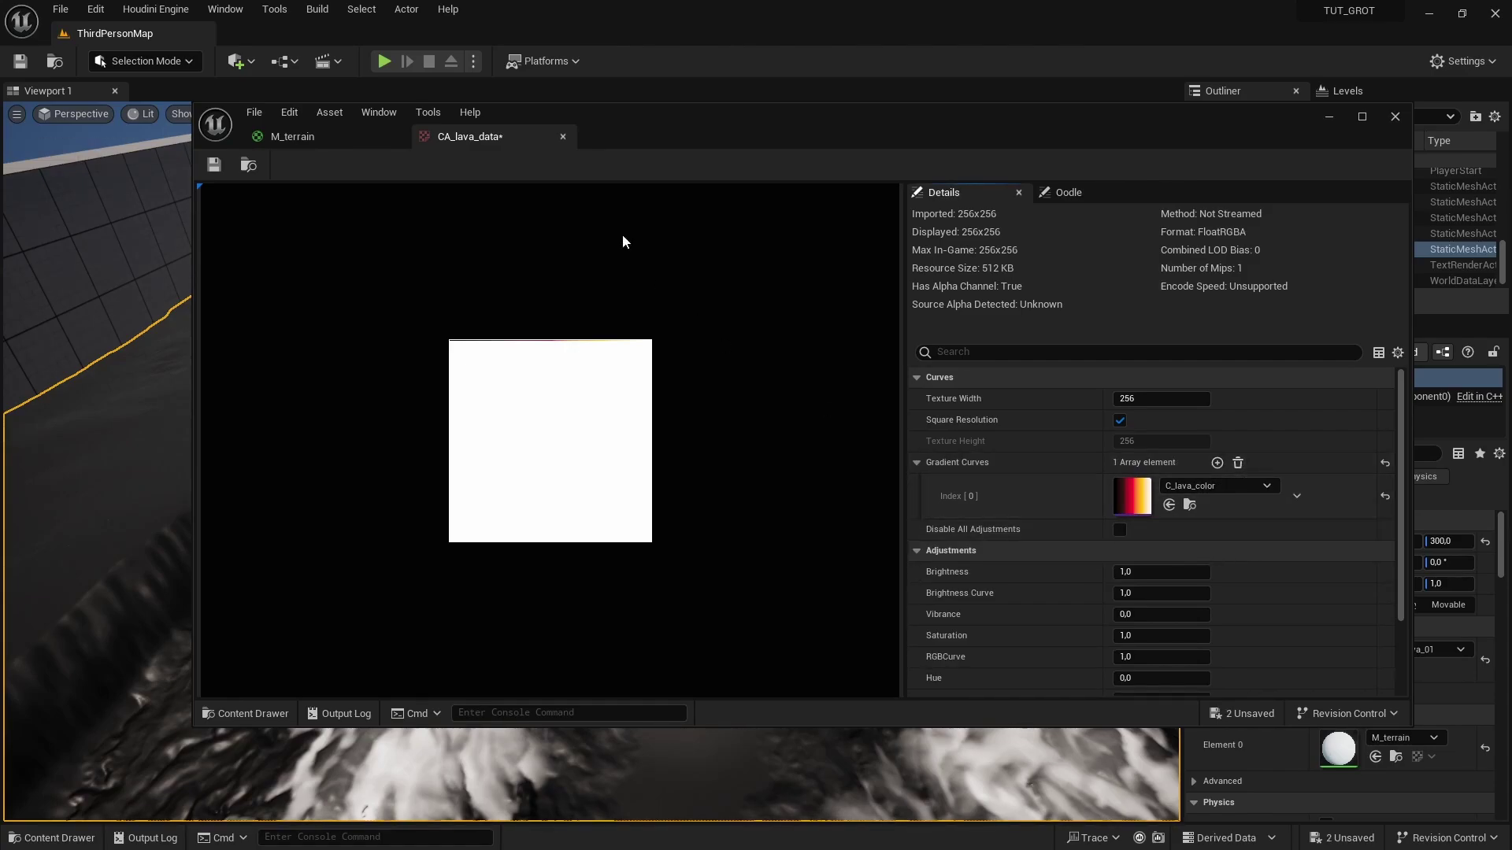
Close the CA_lava_data atlas and add a CurveAtlasRowParameter node to the M_terrain graph, above the Vertex Color connection
left_click(564, 138)
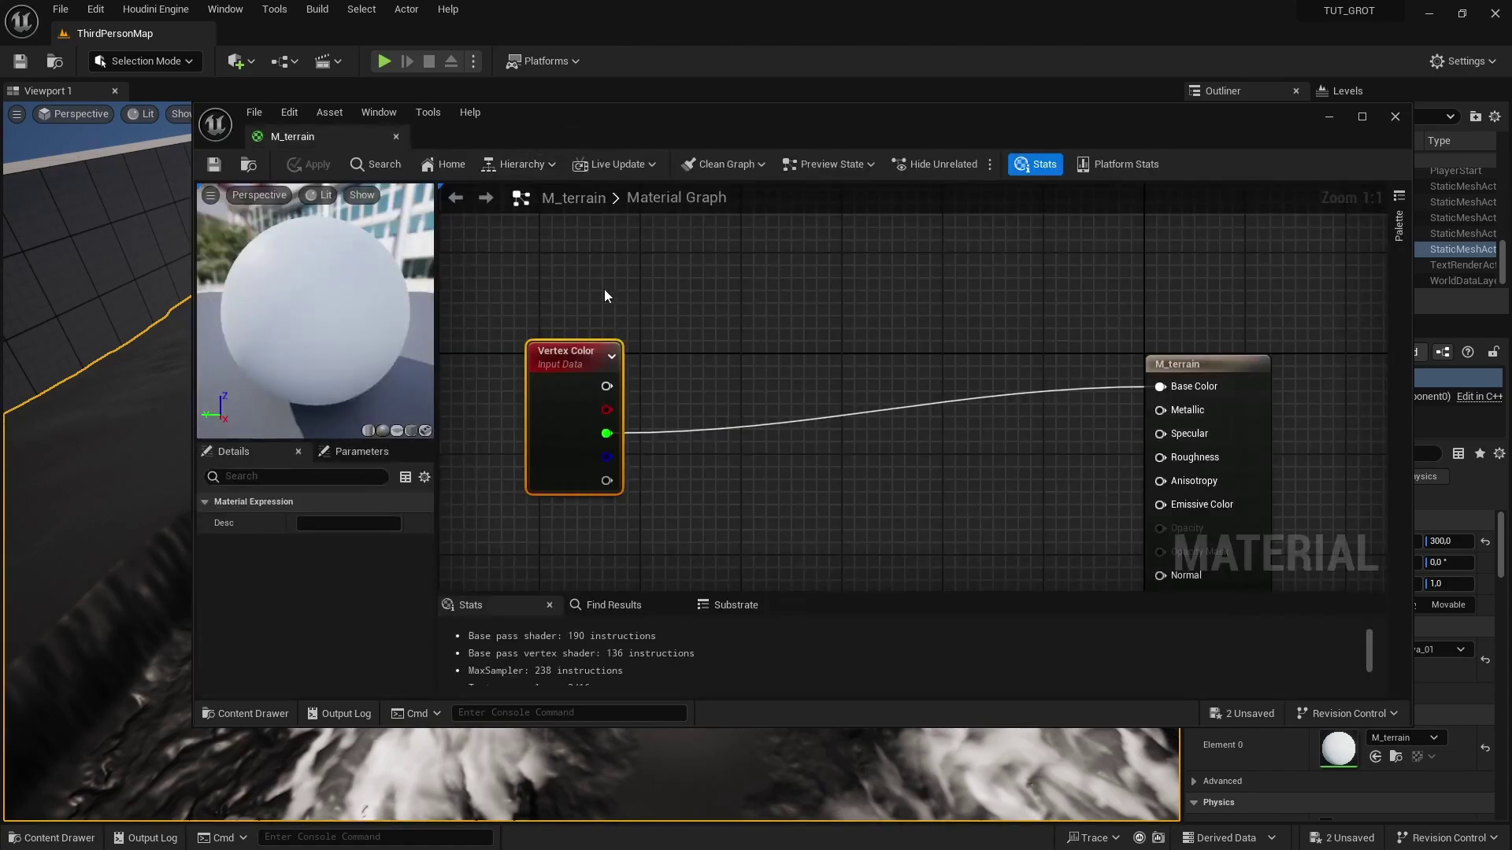
right_click(795, 319)
type("curve")
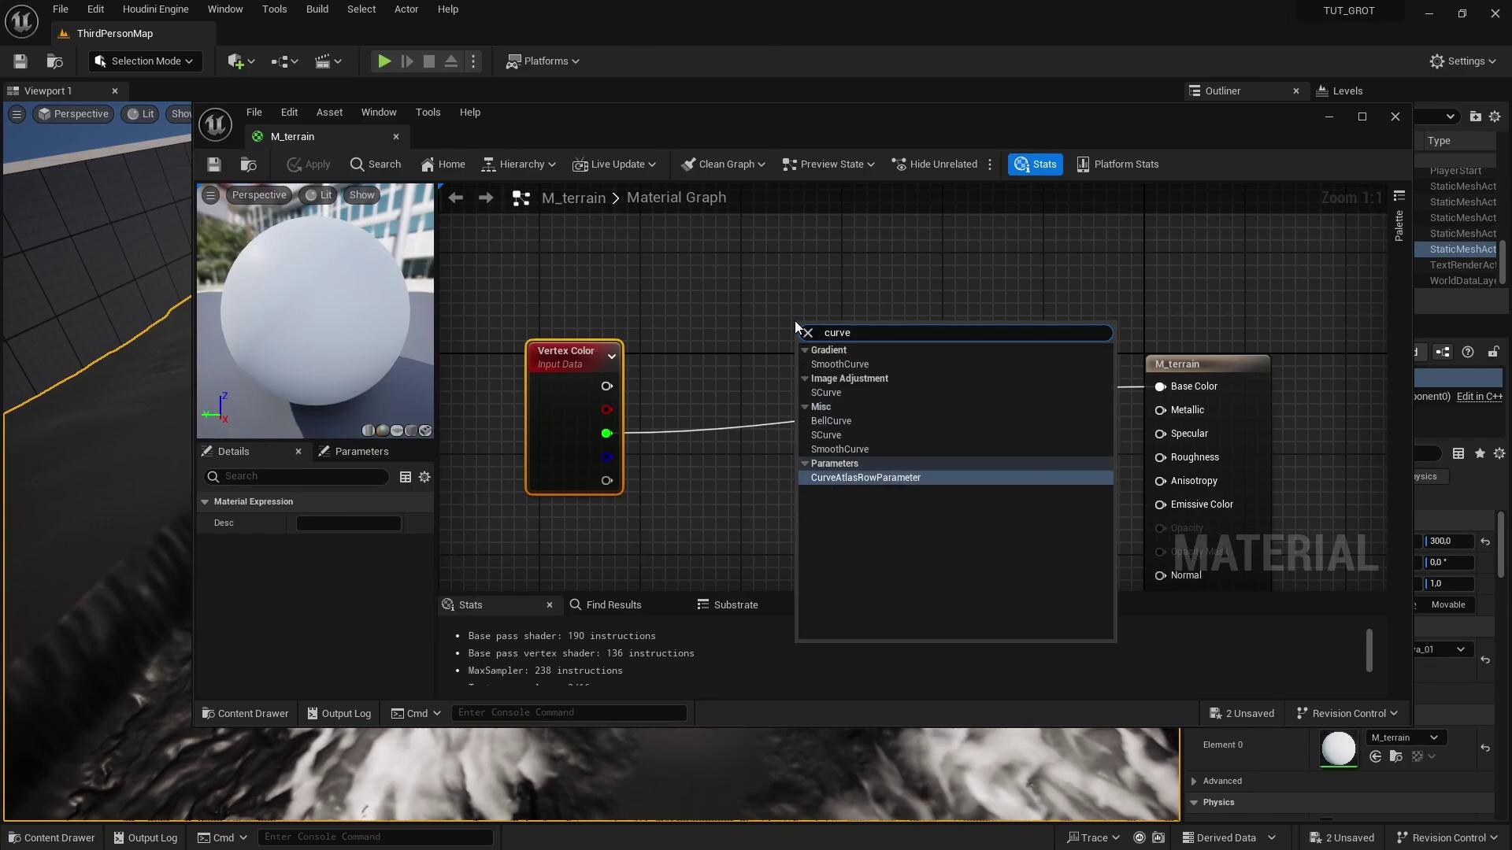
left_click(850, 478)
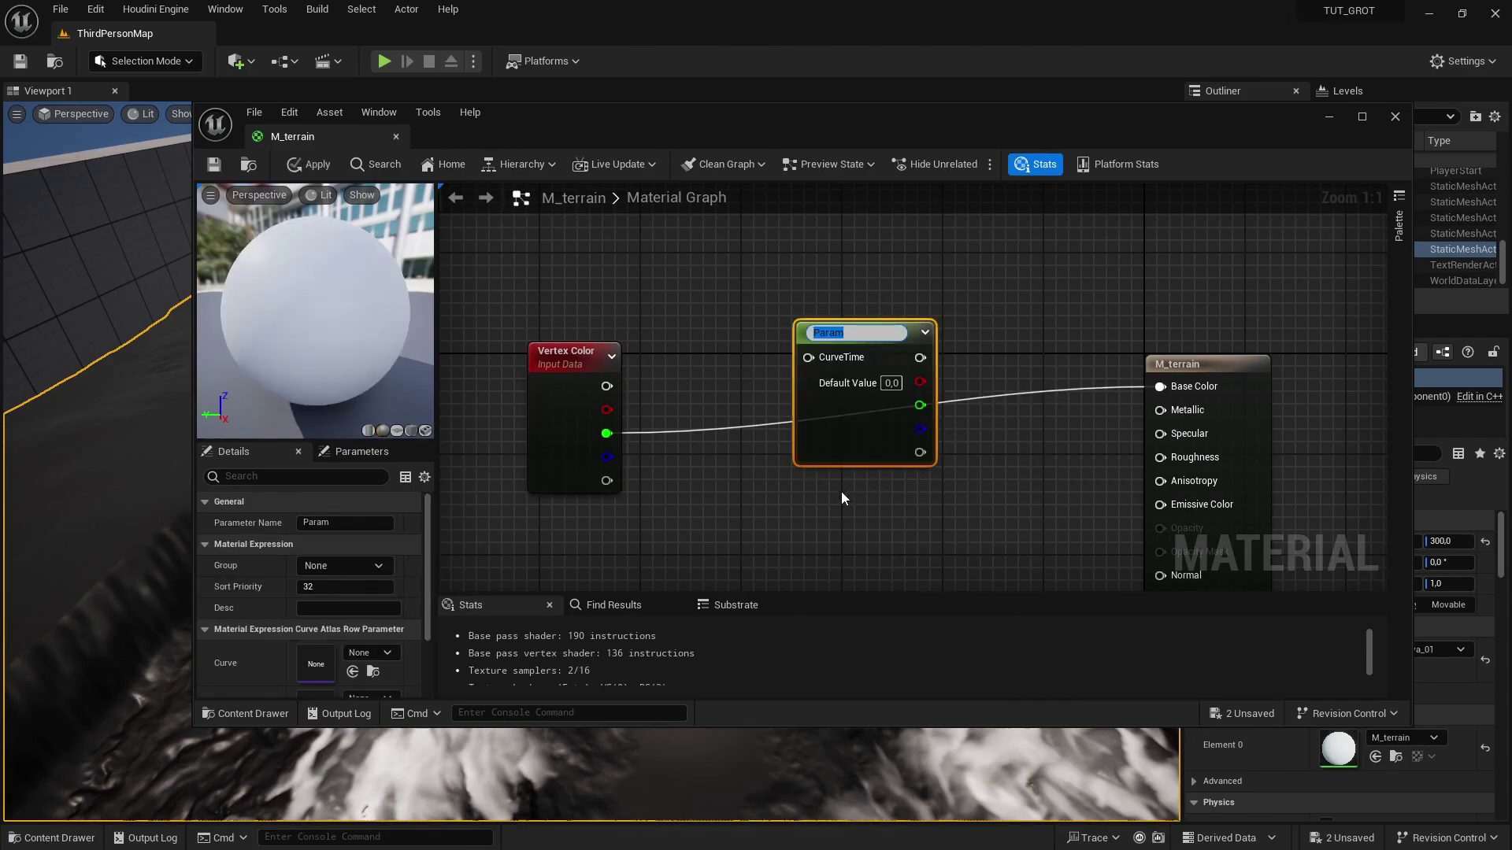
left_click_drag(825, 452, 773, 344)
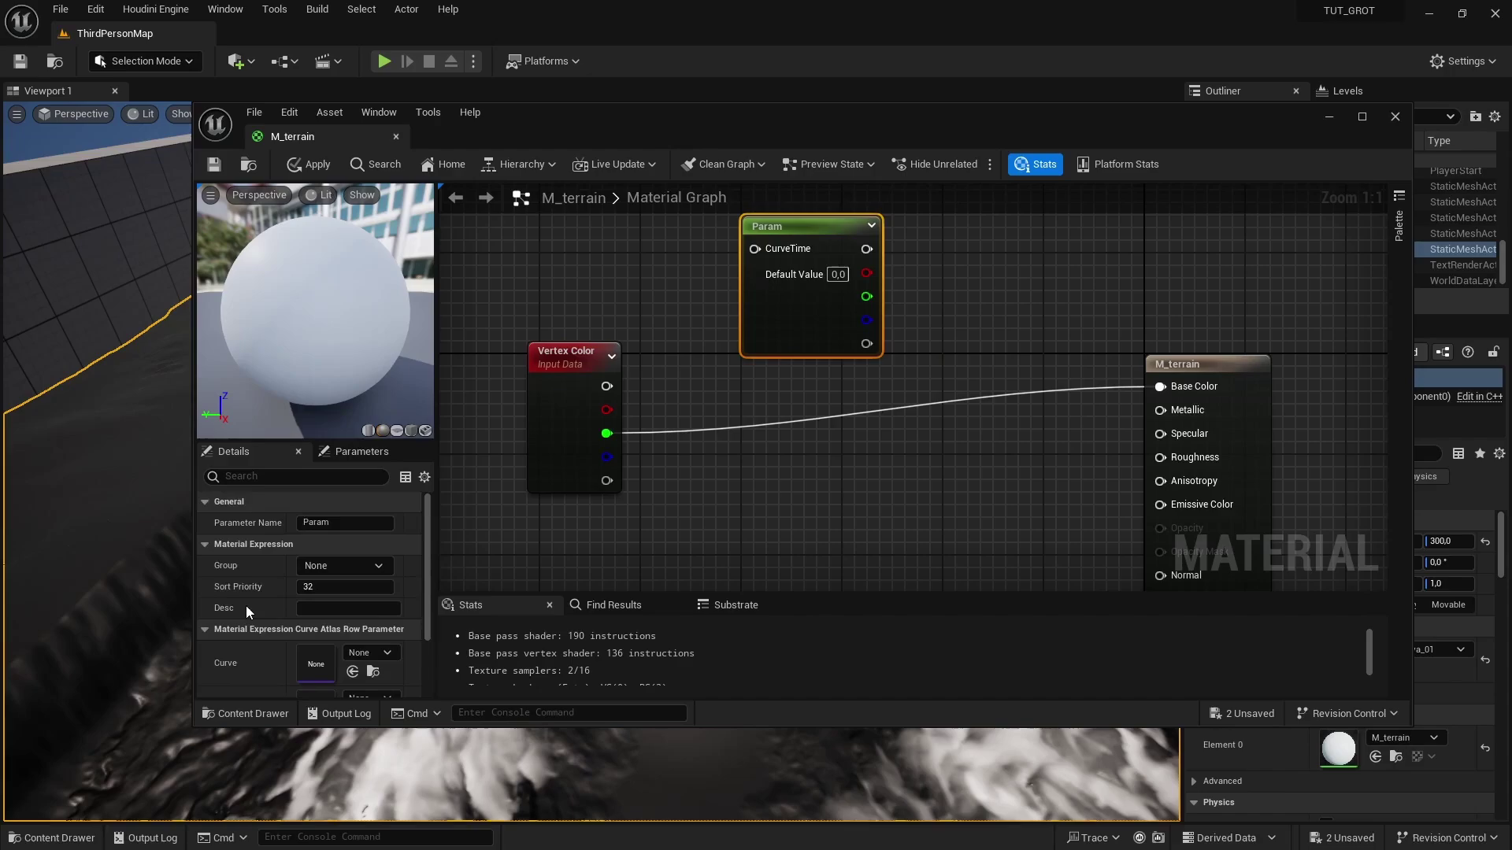
Assign the CA_lava_data atlas and the C_lava_color curve to the curve atlas row parameter
scroll(248, 606, "down", 3)
left_click(369, 600)
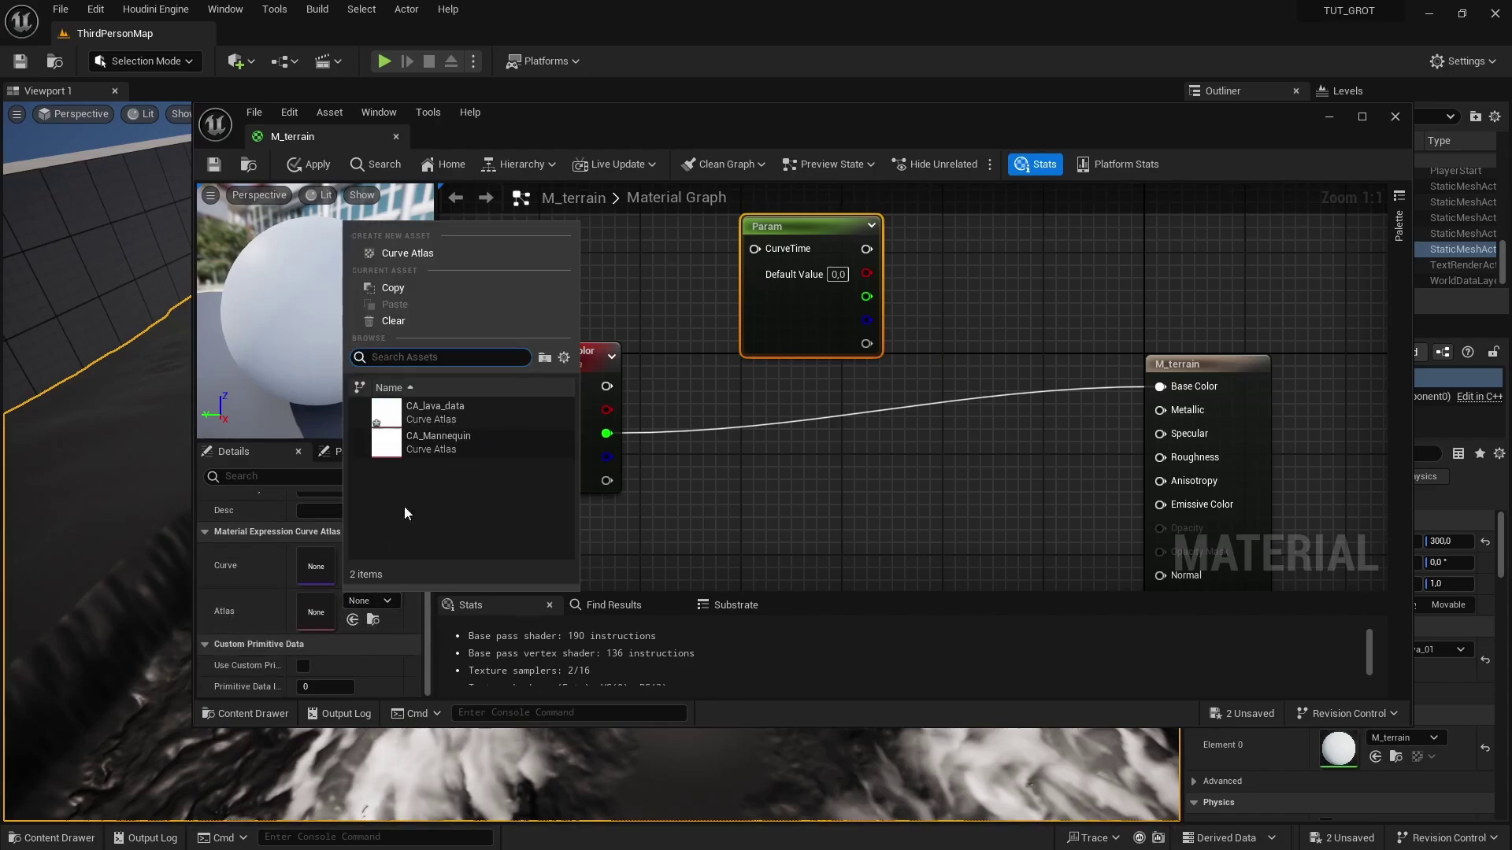
left_click(455, 414)
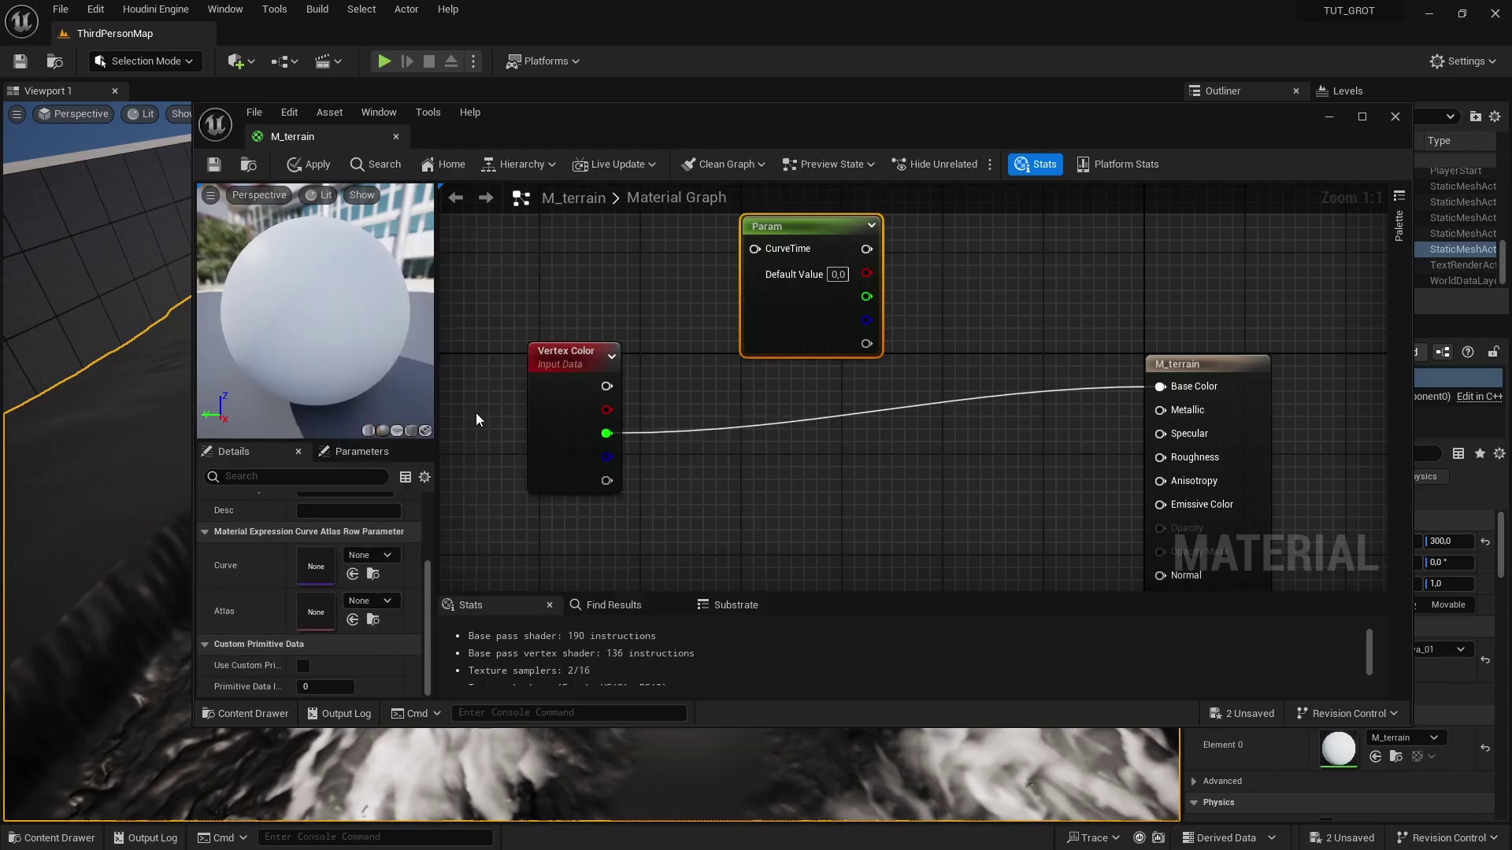
left_click(369, 555)
left_click(415, 368)
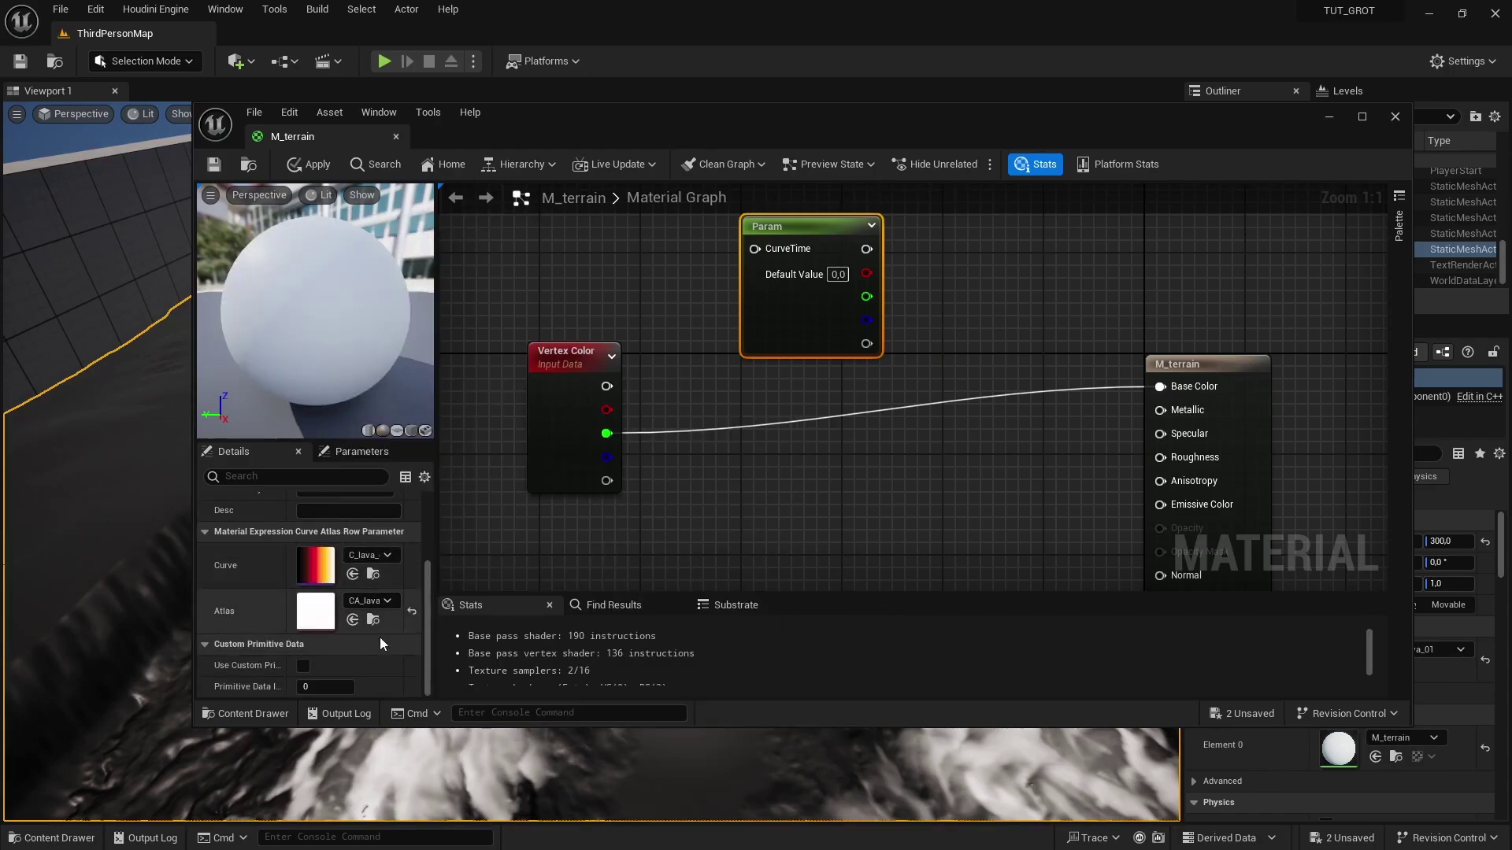
Connect Vertex Color's green channel through the curve parameter's CurveTime to Base Color, apply the material and view the terrain
left_click_drag(607, 433, 755, 251)
left_click_drag(867, 249, 1171, 393)
left_click(307, 164)
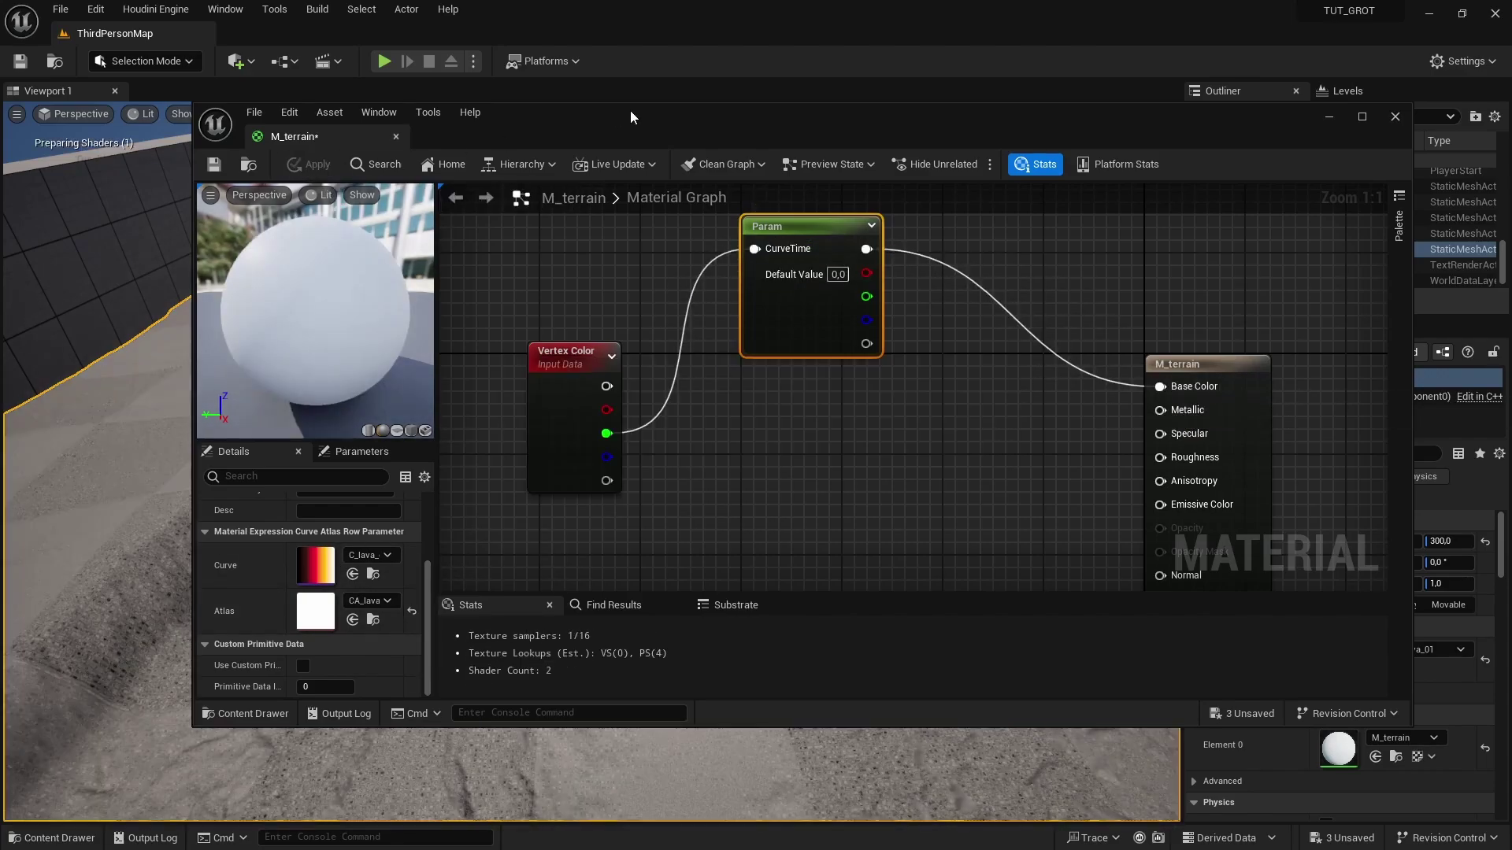
left_click_drag(631, 111, 1016, 98)
right_click_drag(391, 431, 425, 417)
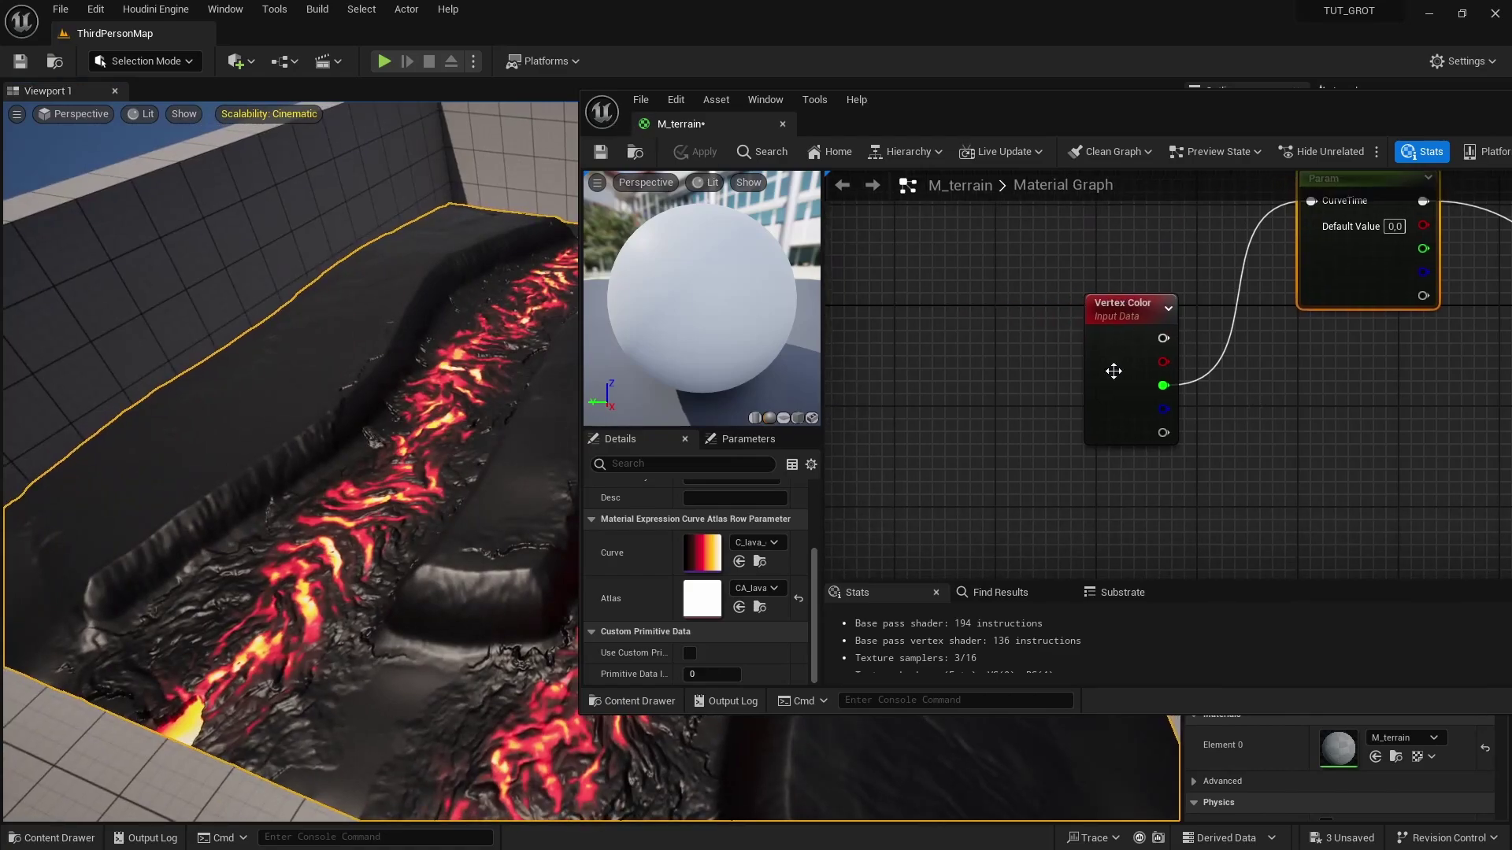
Move the Vertex Color node away and insert a Multiply node between its green channel and the curve parameter's CurveTime
left_click_drag(1122, 392, 748, 382)
scroll(1067, 375, "down", 2)
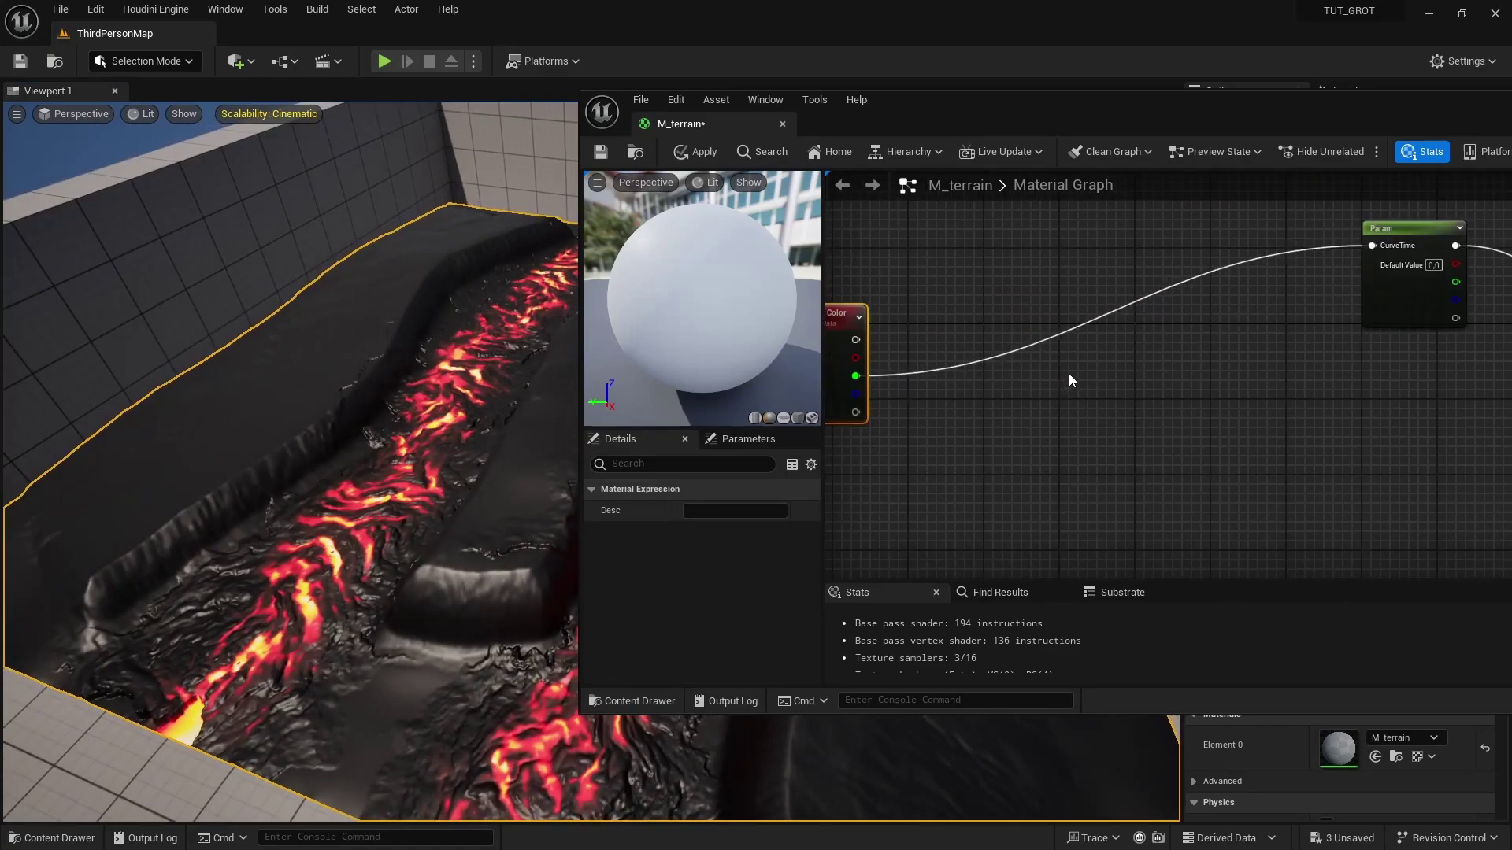
left_click(1070, 374)
left_click_drag(855, 375, 1374, 245)
left_click_drag(1086, 419, 1127, 319)
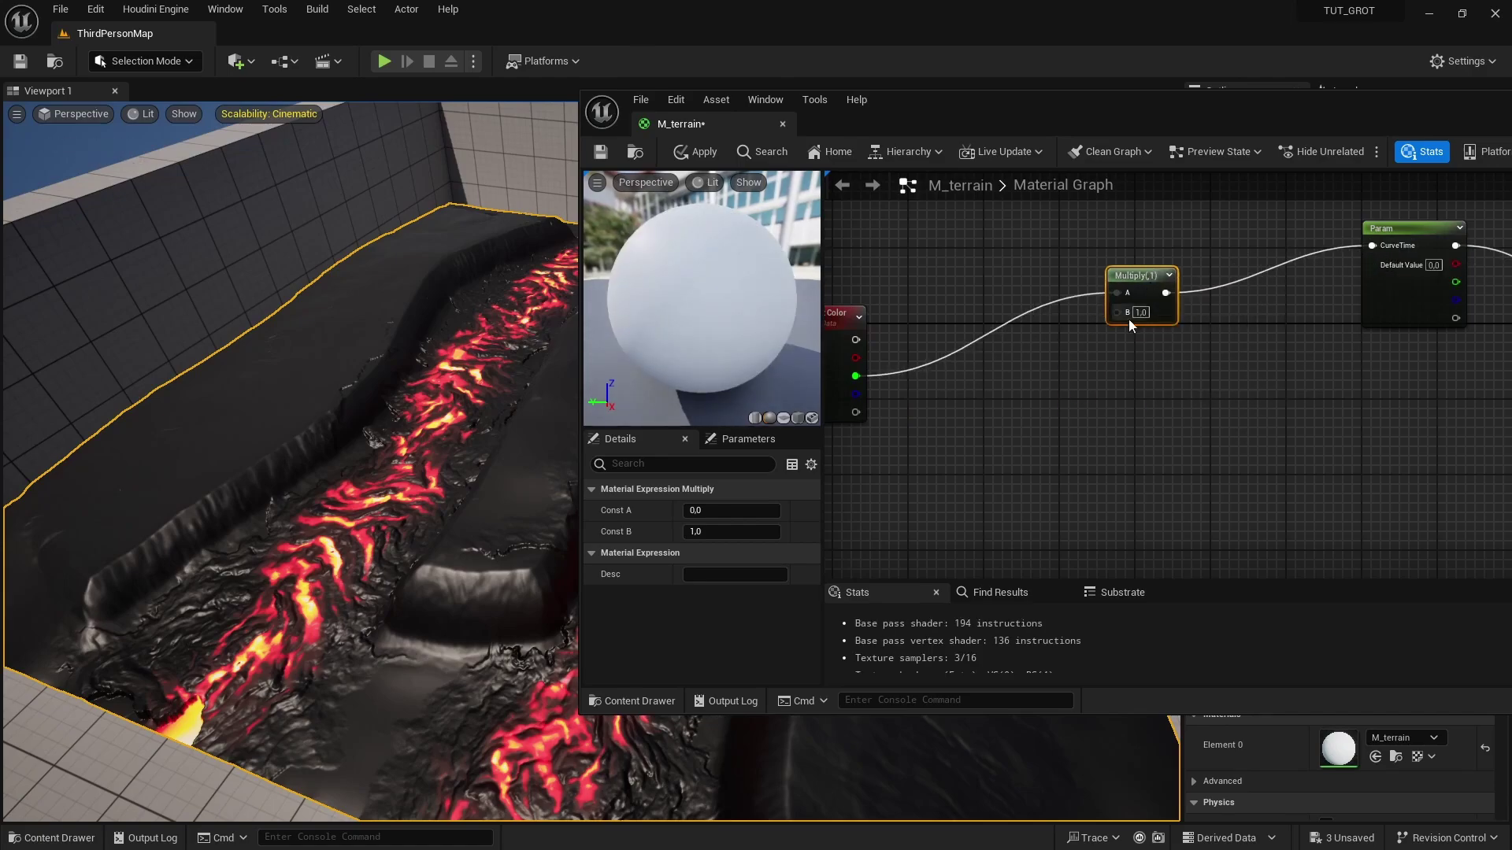
Promote the Multiply node's B input to a parameter named Gradient control with a default value of 1.0
right_click(1114, 315)
left_click(1127, 422)
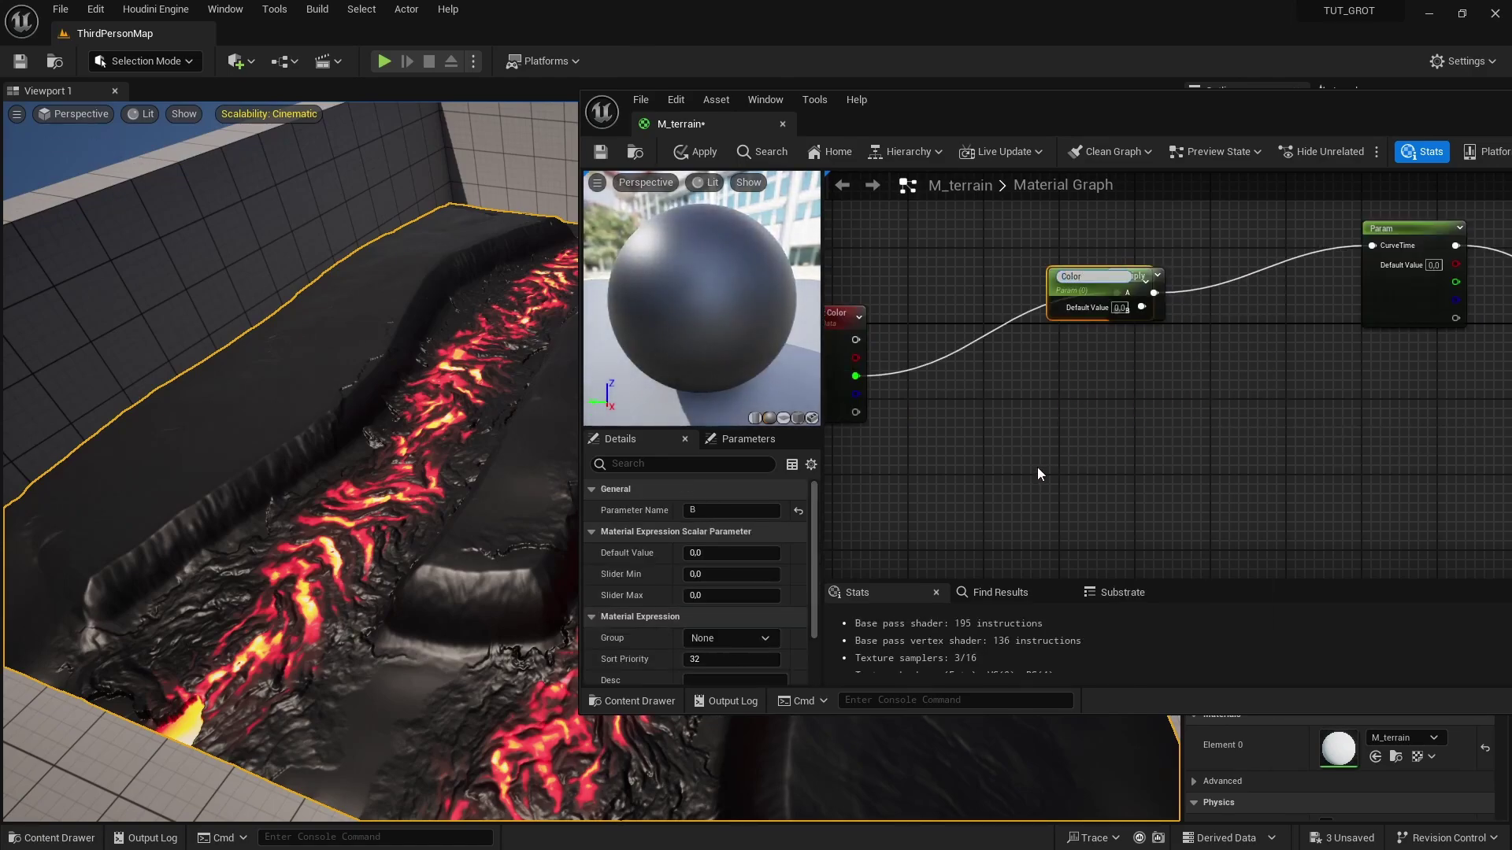
type("Color mu")
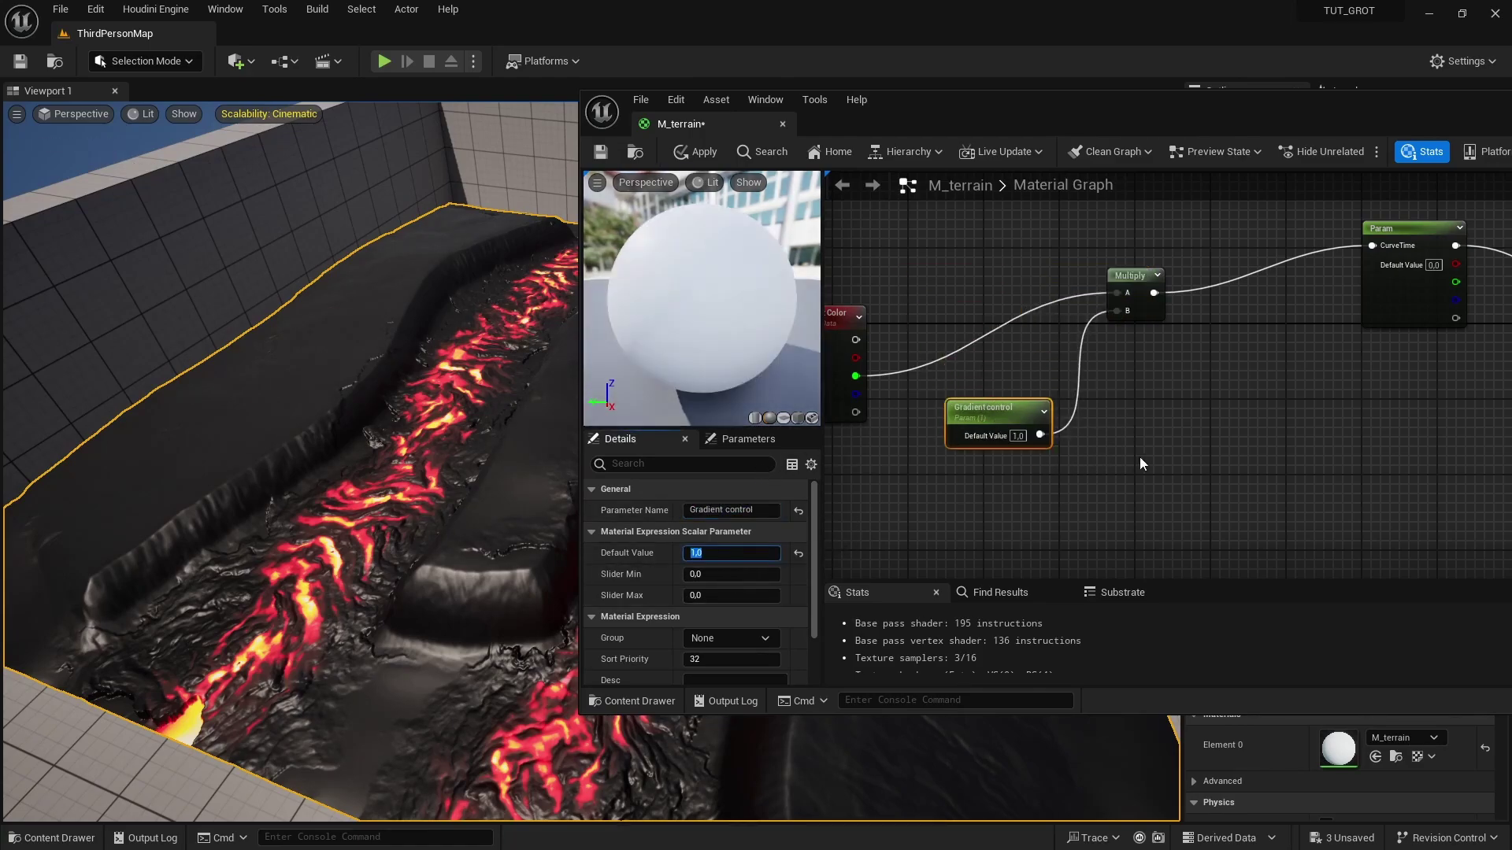
Apply the material and raise the Gradient control parameter's default value to about 1.87
left_click(696, 151)
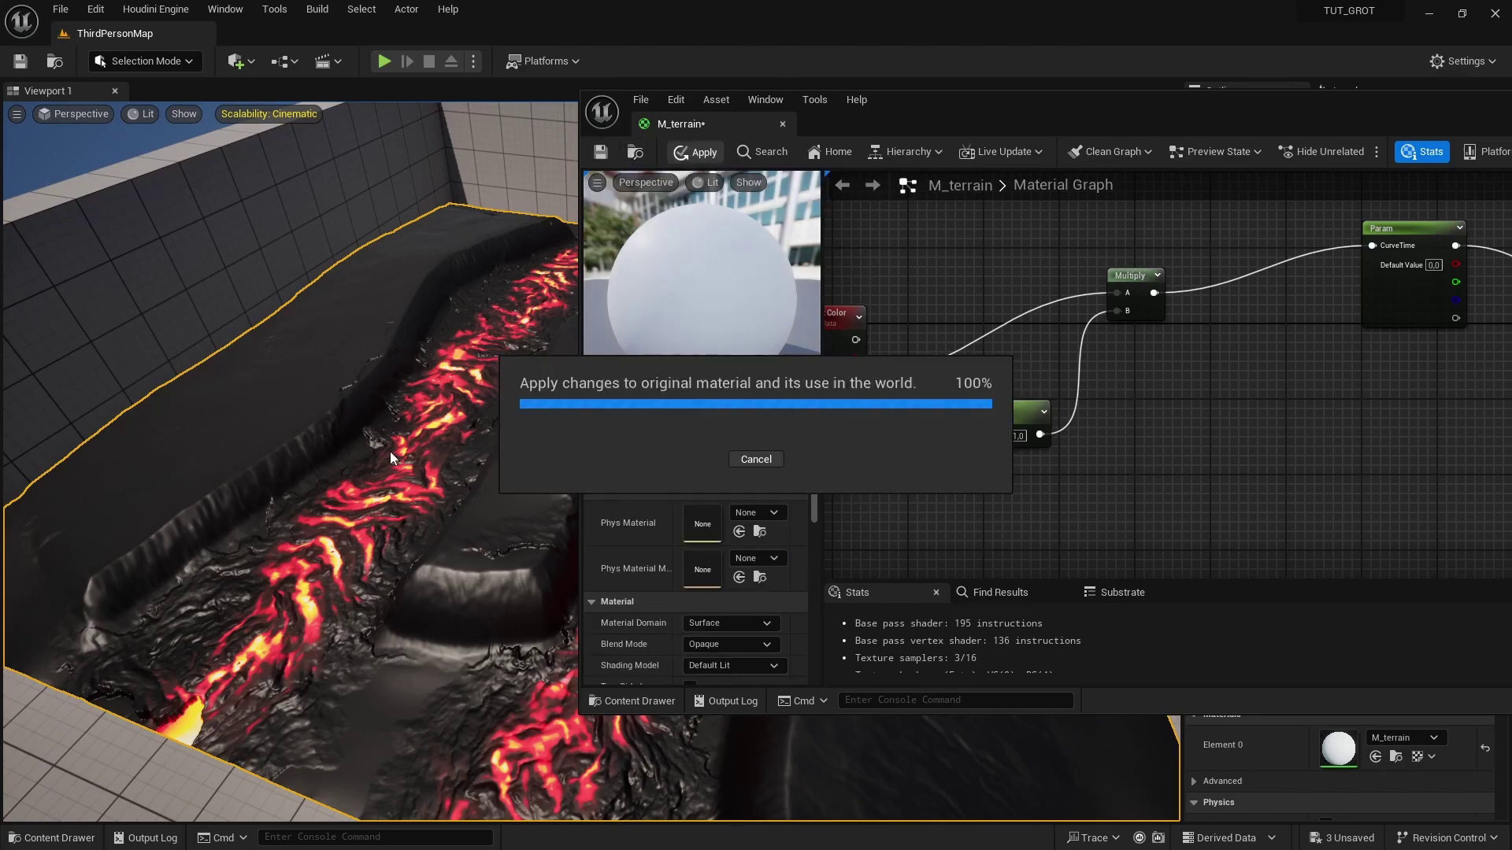
left_click(990, 417)
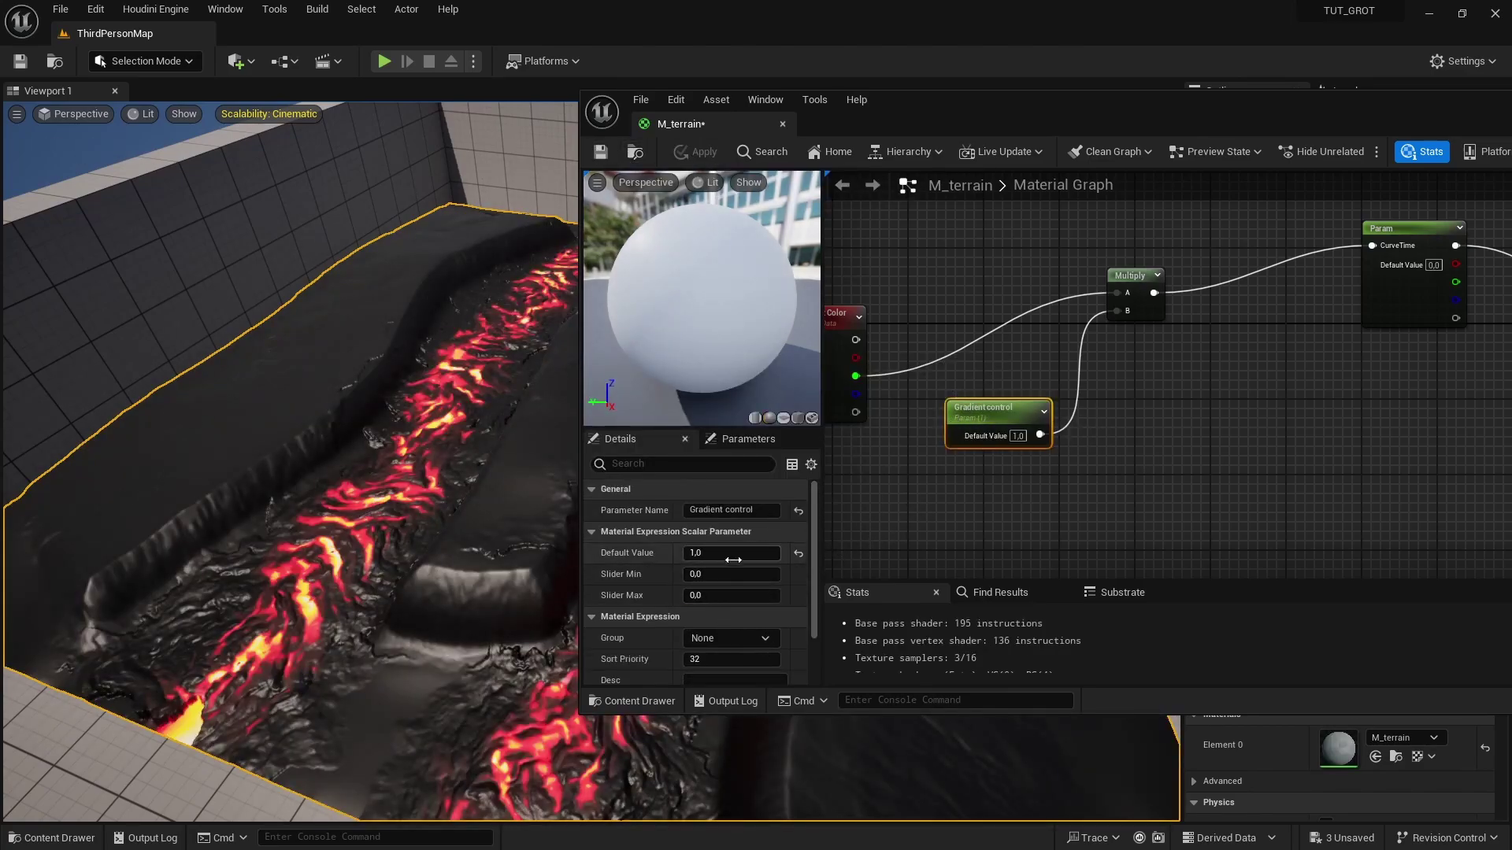
left_click_drag(716, 556, 748, 556)
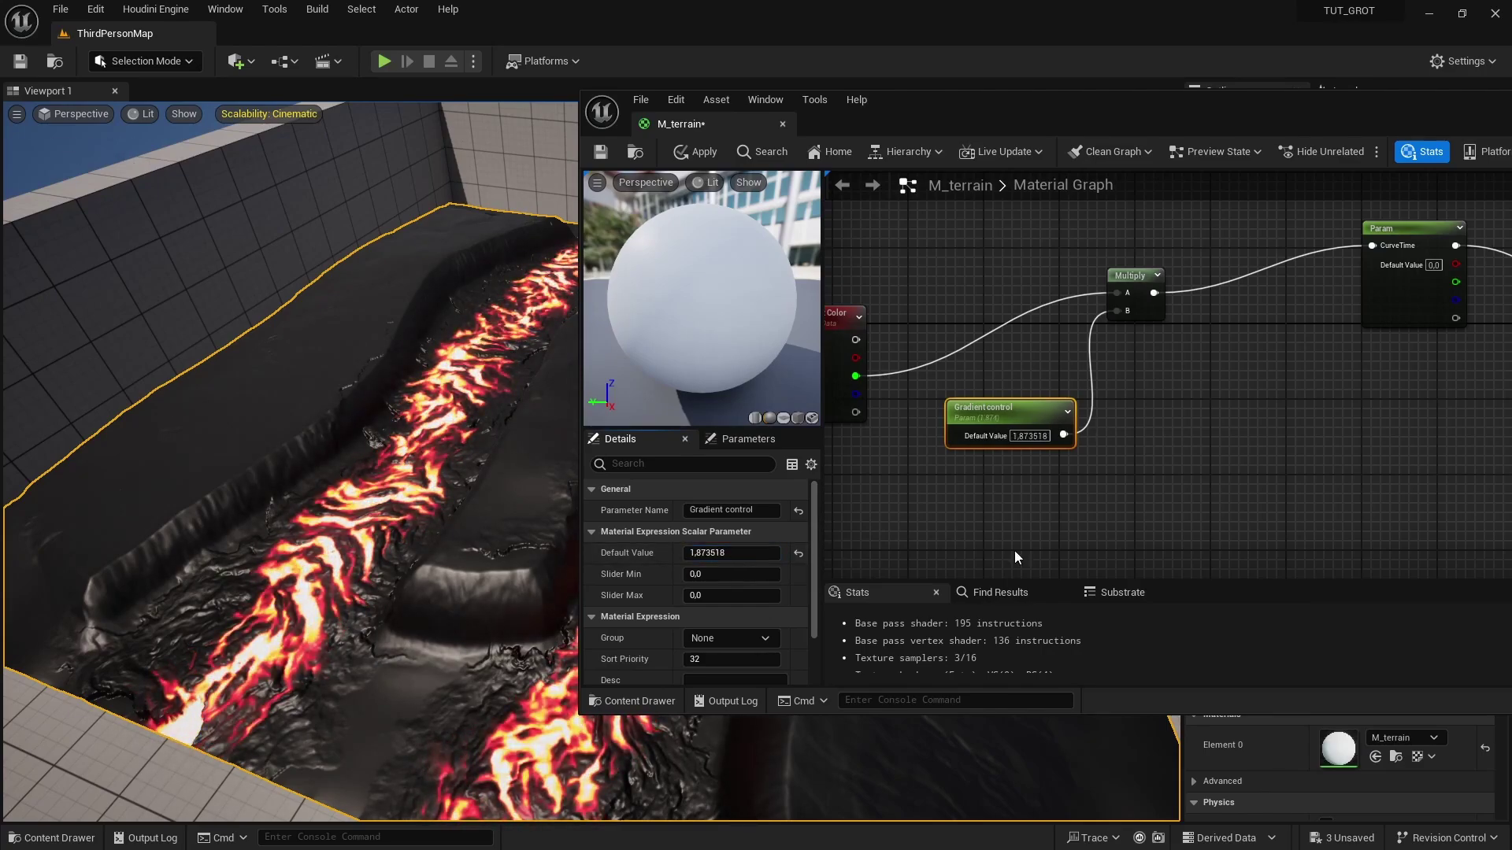
Connect the curve parameter's output to Emissive Color as well, save M_terrain and view the lava on the terrain
right_click_drag(1233, 468, 1133, 437)
scroll(1134, 437, "down", 3)
right_click_drag(1339, 394, 1181, 388)
scroll(1181, 388, "up", 4)
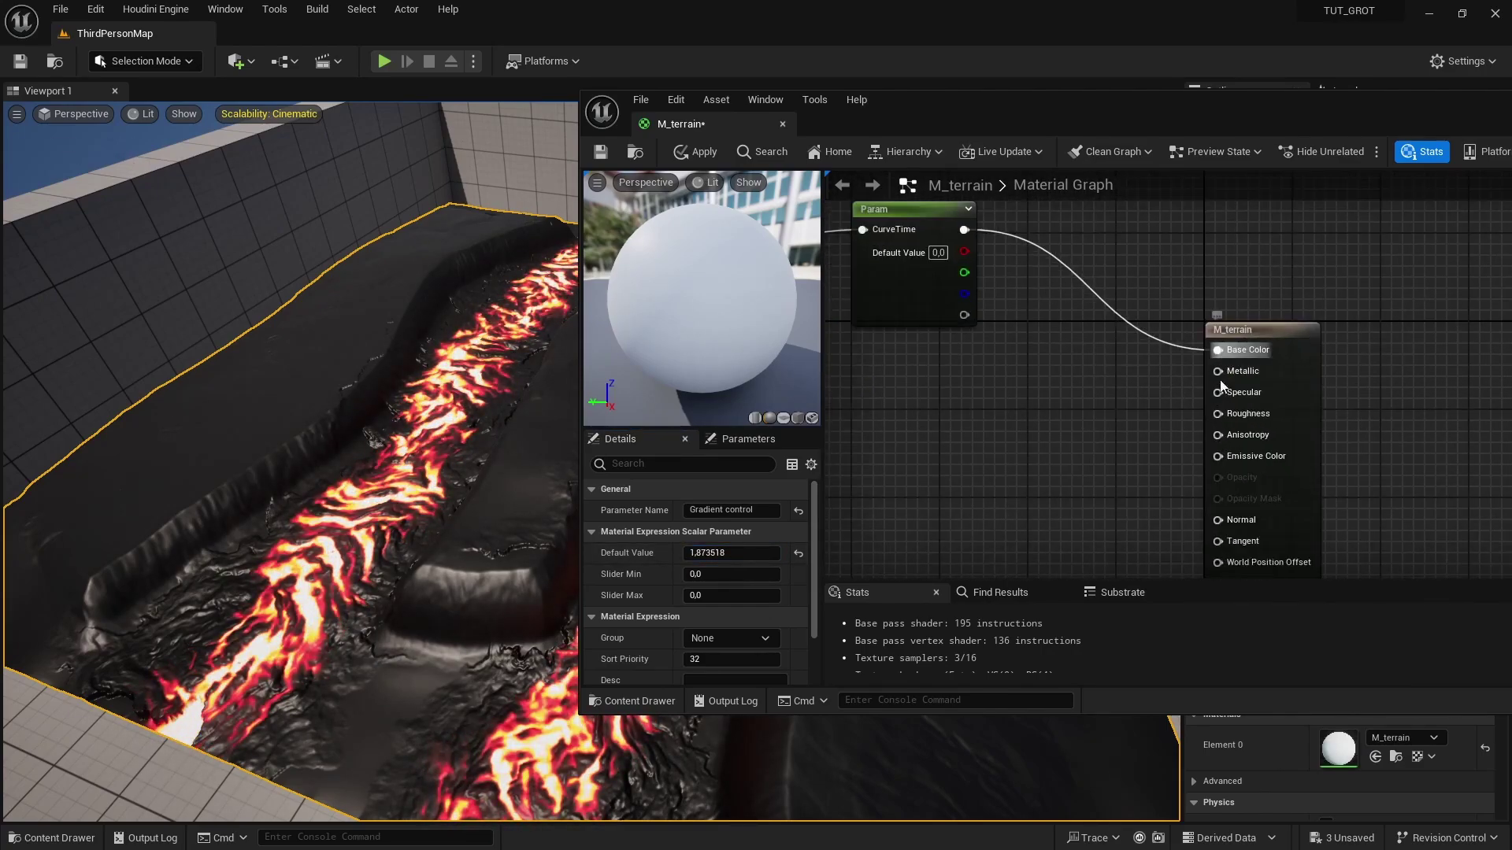
left_click_drag(1219, 458, 964, 229)
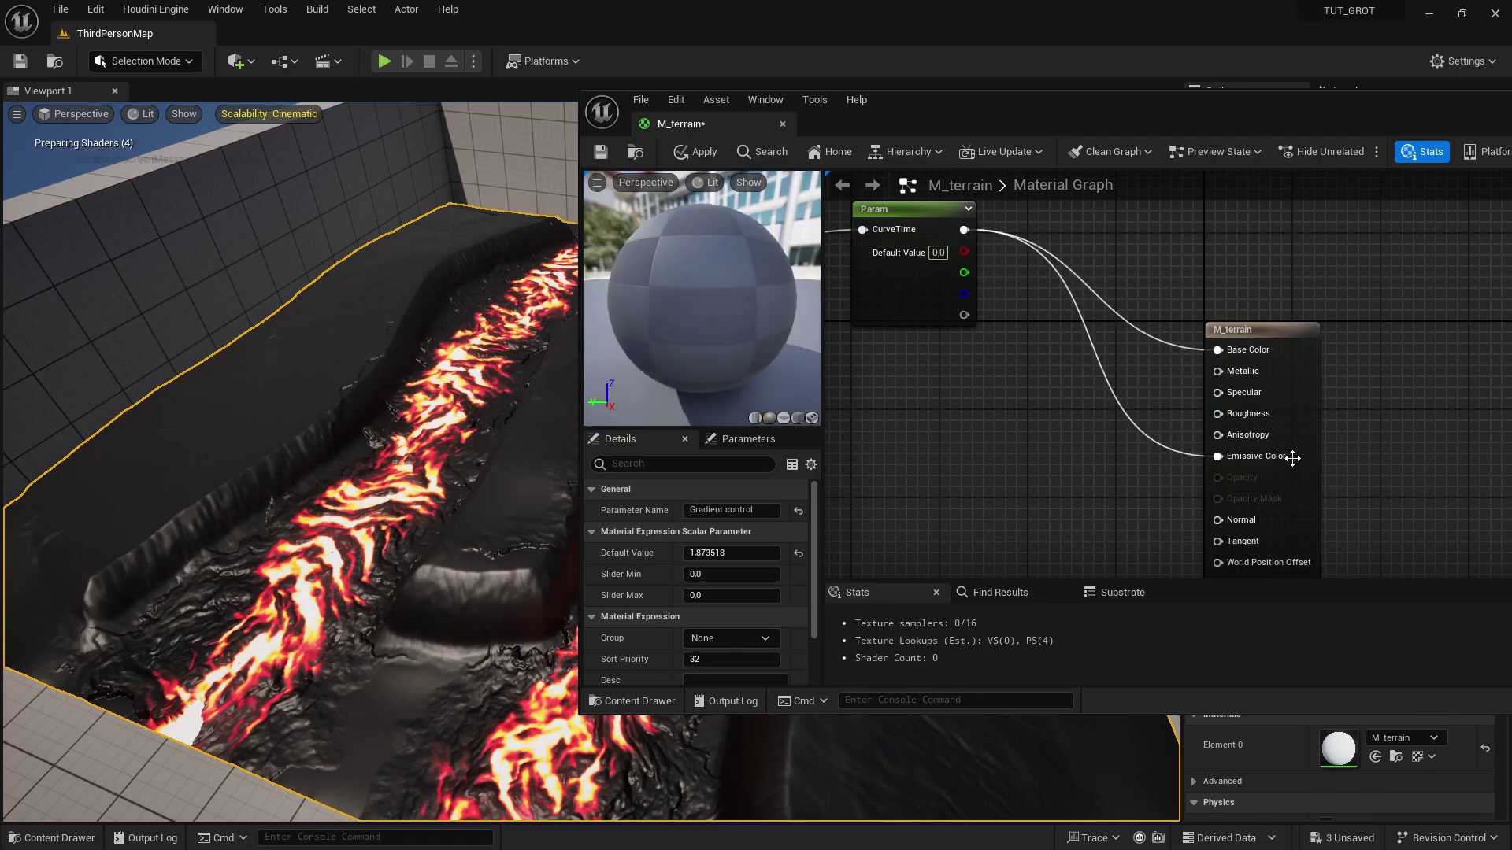
left_click(600, 151)
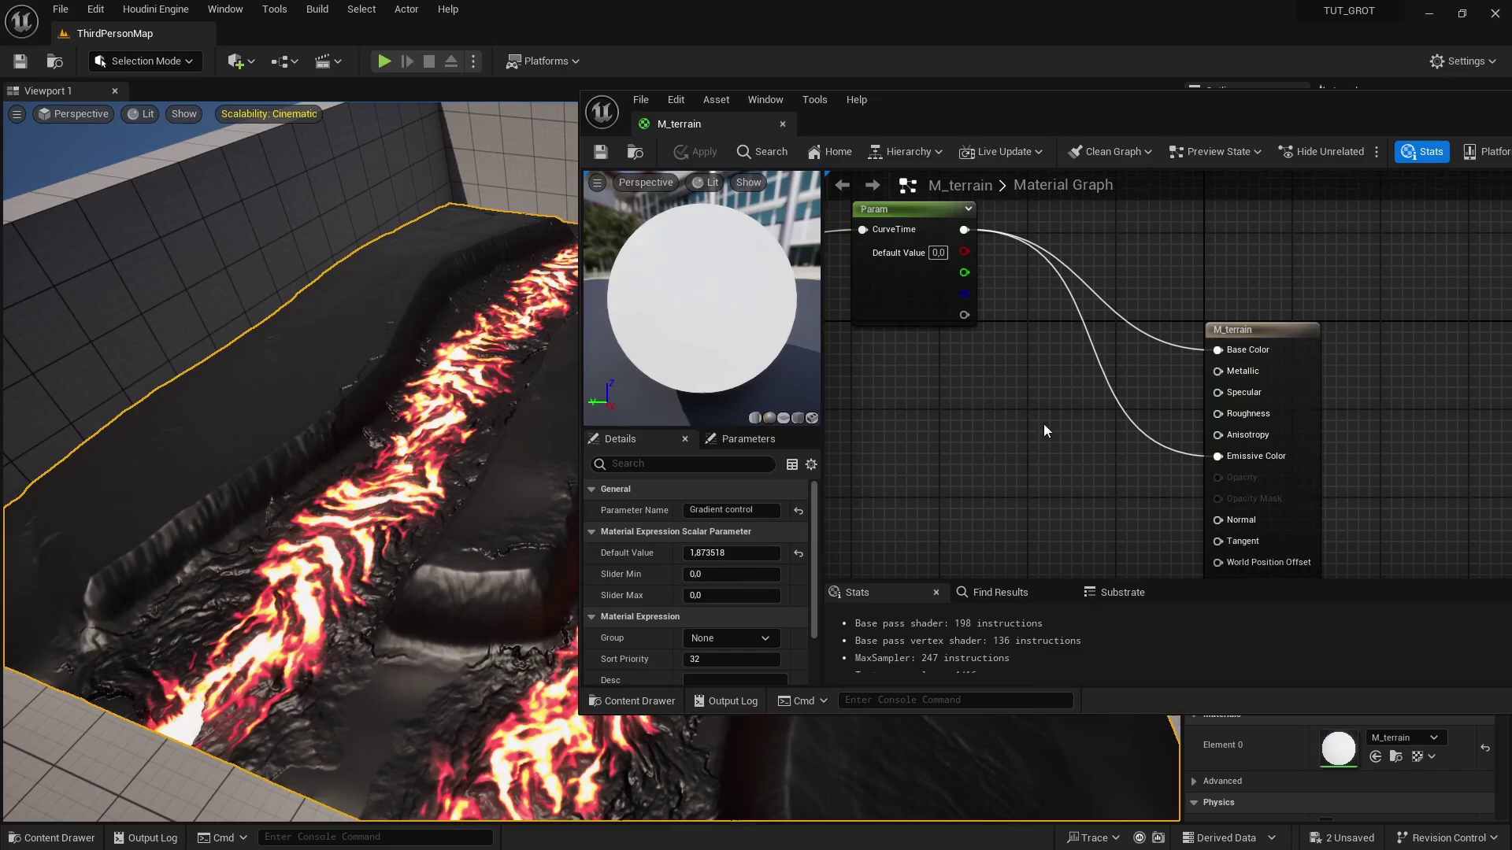
right_click_drag(514, 476, 422, 510)
Move the Multiply node next to the curve parameter and bring the Vertex Color node up in line with it
right_click_drag(930, 411, 1204, 394)
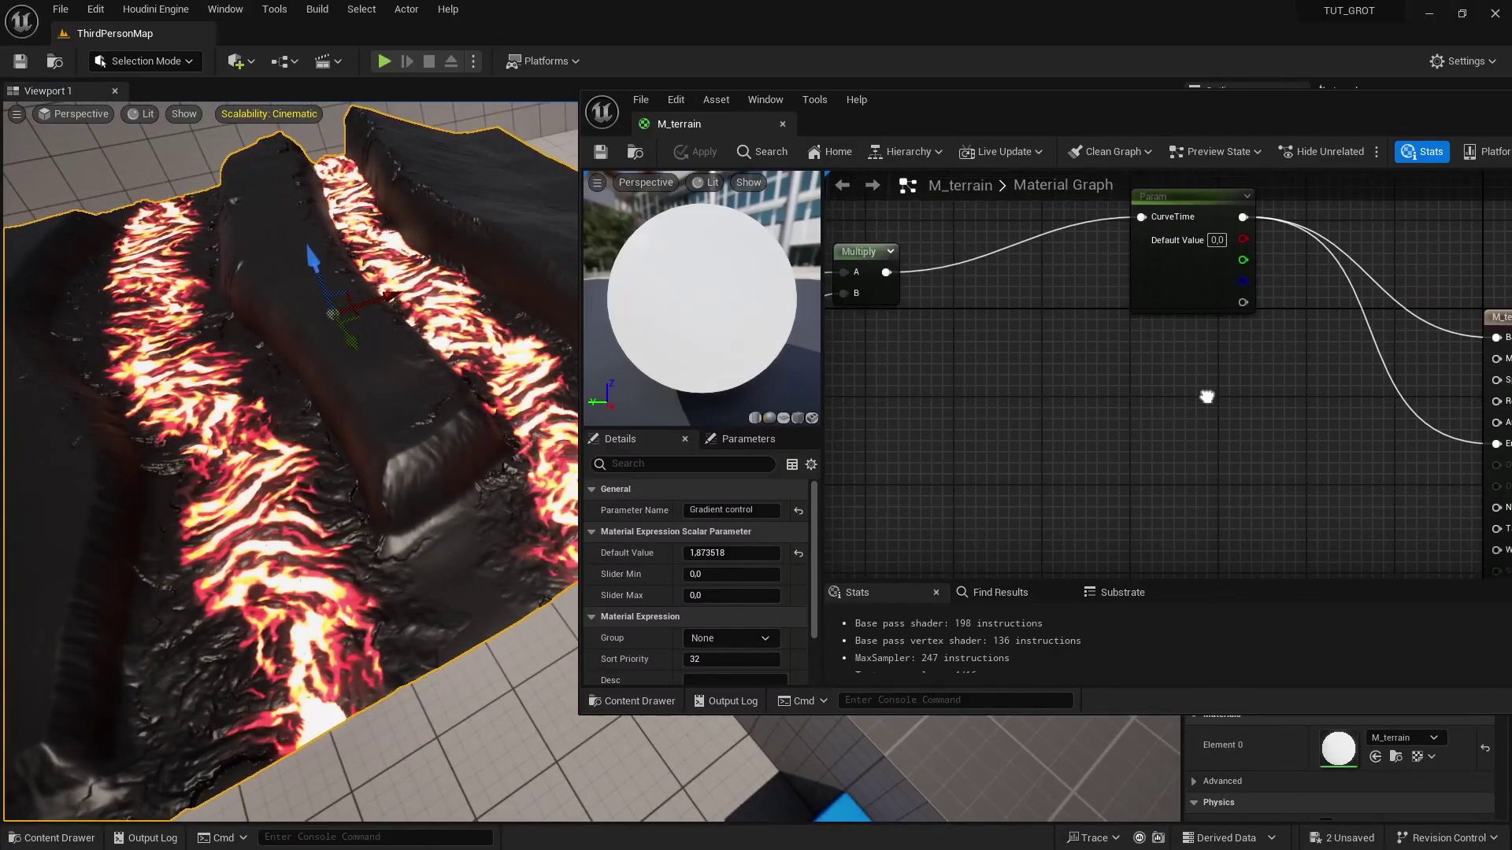
scroll(1201, 395, "down", 2)
left_click_drag(932, 285, 1058, 275)
right_click_drag(961, 293, 1116, 314)
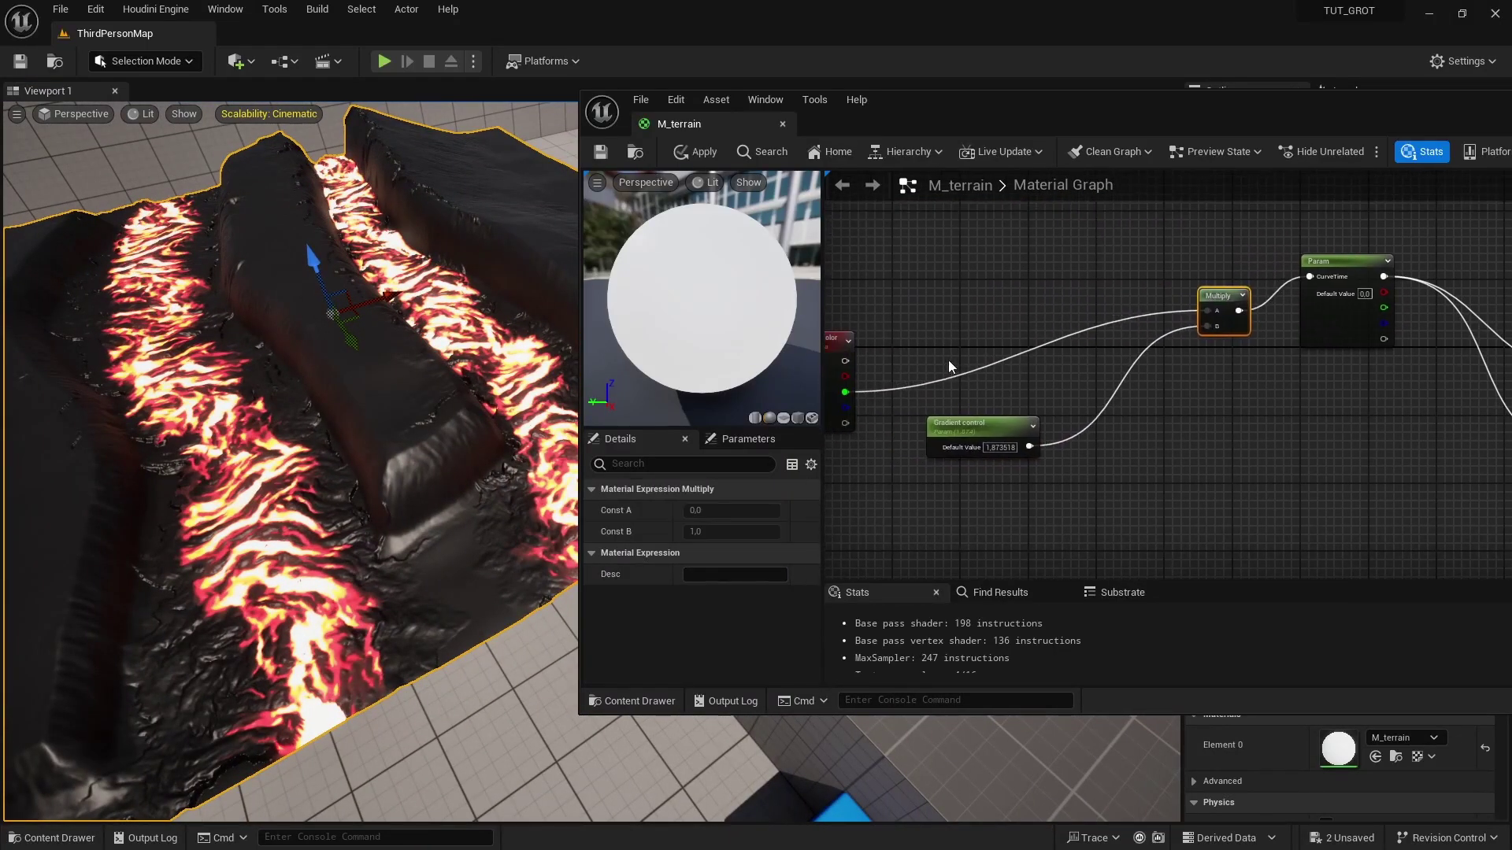
scroll(929, 343, "down", 2)
right_click_drag(956, 346, 978, 352)
scroll(980, 352, "up", 2)
scroll(982, 311, "up", 2)
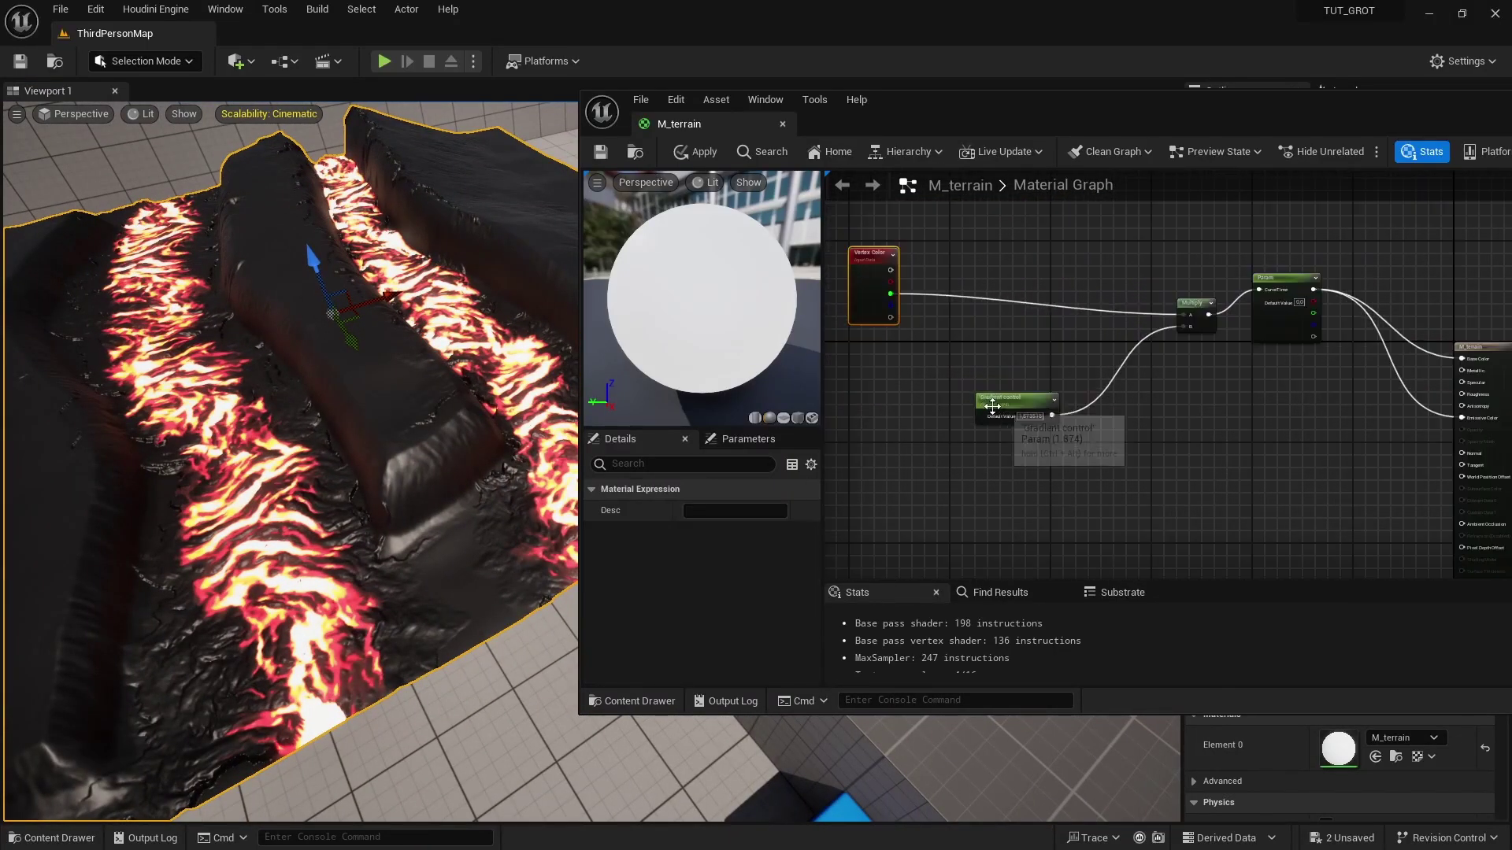
Place the Gradient control node close to the Multiply node and align the chain of nodes feeding the curve parameter
left_click_drag(995, 409, 1066, 334)
scroll(1098, 349, "up", 2)
right_click_drag(1263, 403, 1199, 395)
left_click_drag(1188, 394, 1003, 276)
left_click_drag(1137, 290, 1126, 272)
left_click(1022, 422)
scroll(1047, 406, "down", 3)
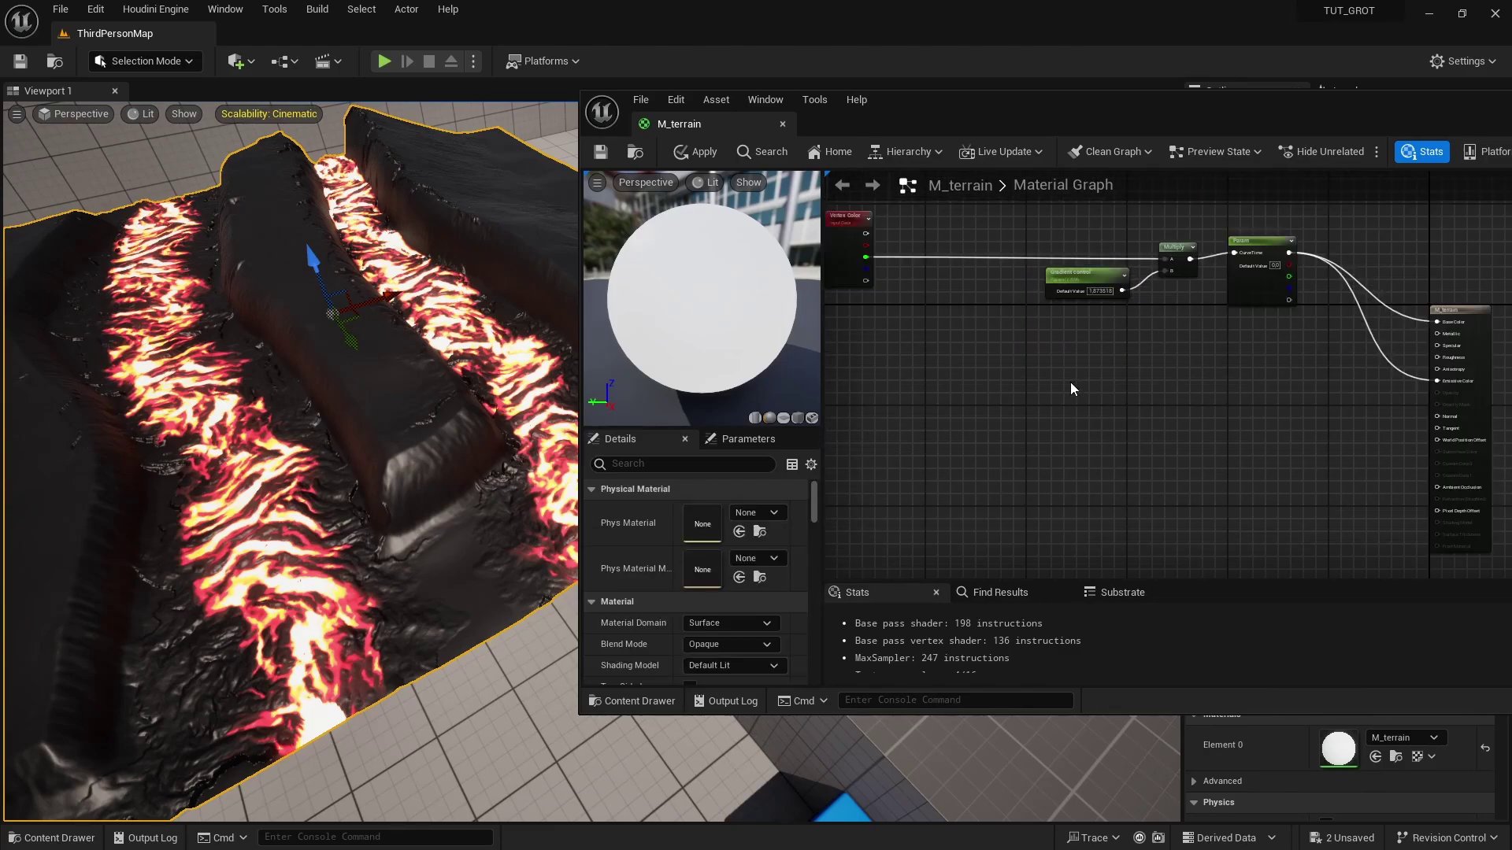
Connect Vertex Color's red channel to Base Color, disconnect Emissive Color, apply the material and view the terrain
right_click_drag(982, 408, 1044, 405)
left_click_drag(930, 243, 1500, 322)
right_click_drag(1417, 384, 1264, 386)
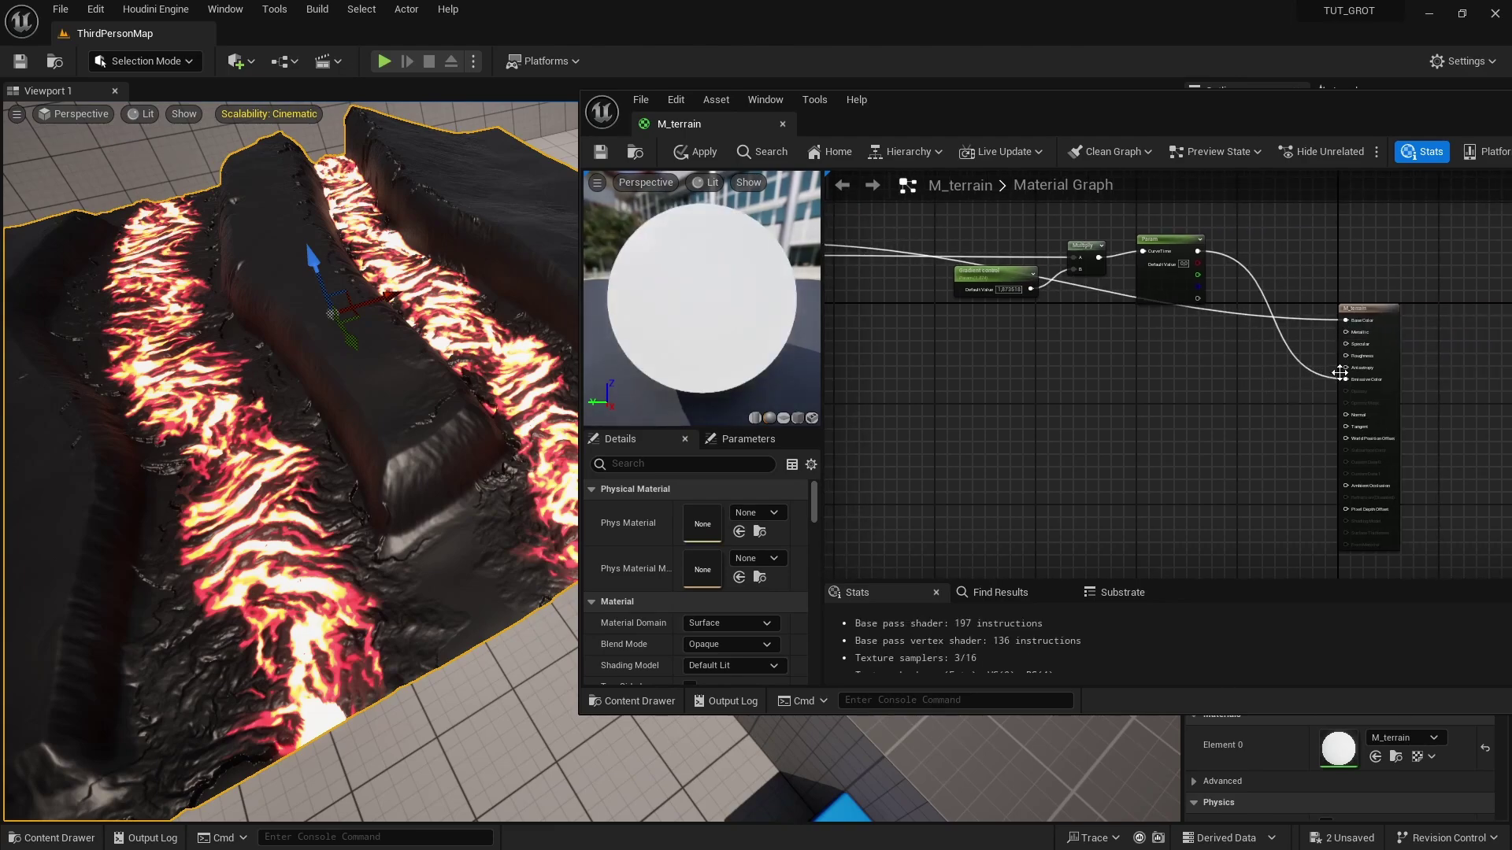
left_click(693, 152)
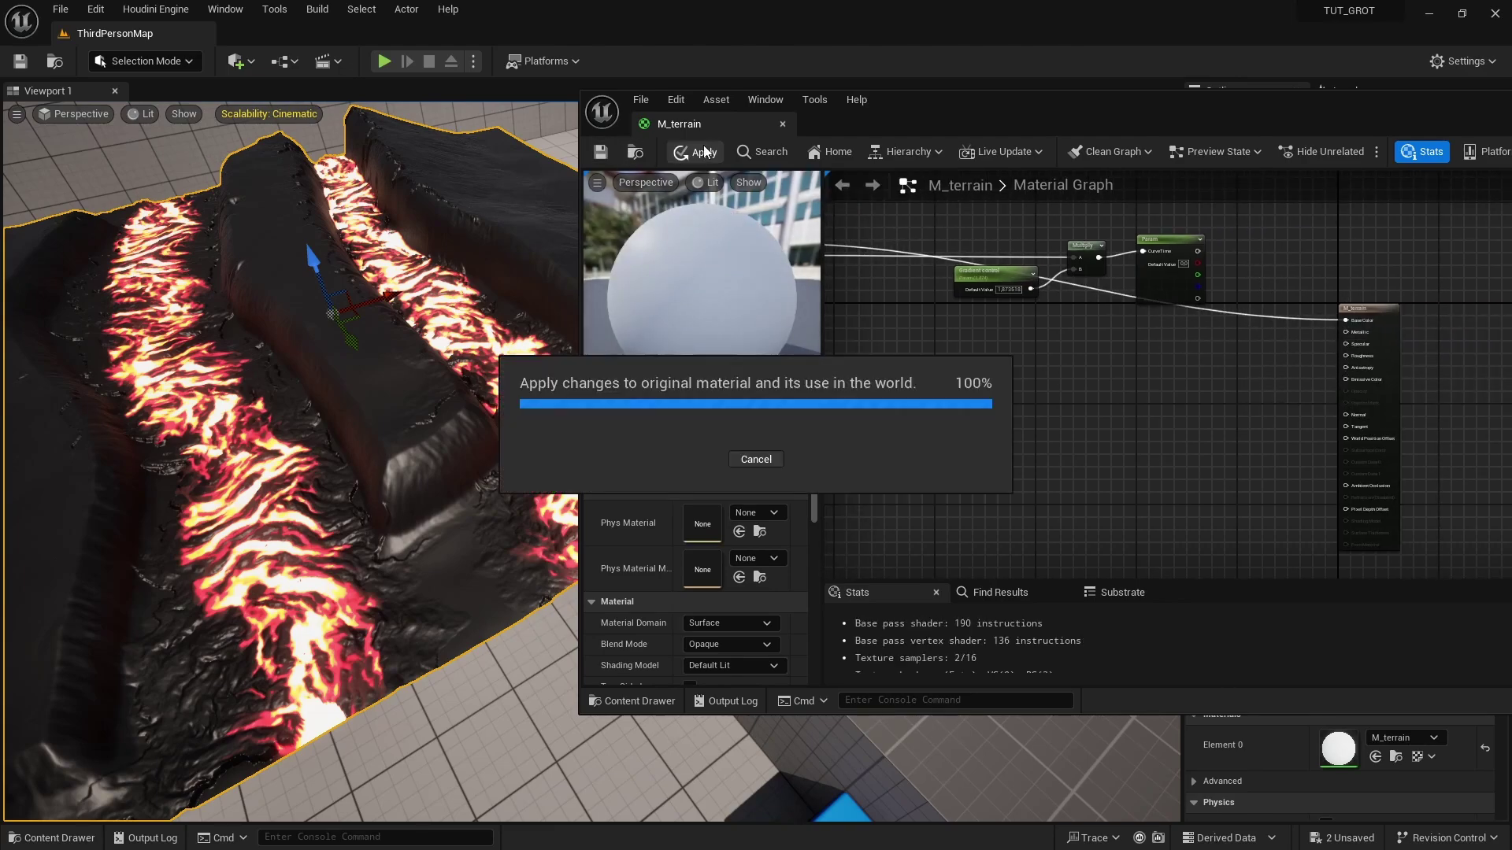
mouse_move(409, 444)
right_mouse_down()
mouse_move(480, 460)
mouse_move(551, 445)
mouse_move(709, 504)
mouse_move(410, 445)
right_mouse_up()
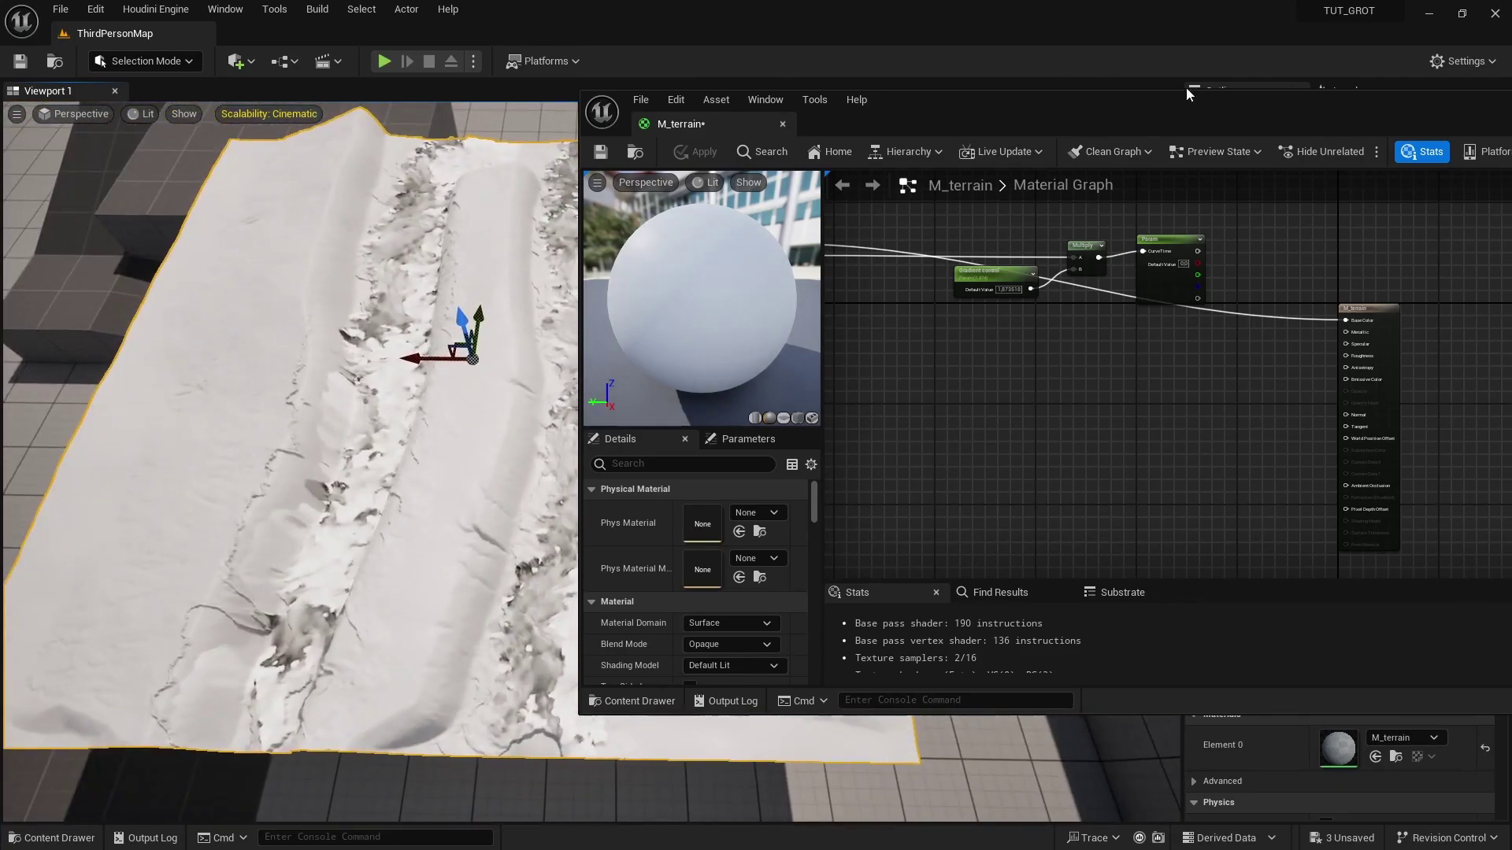
Maximize the material editor window and move the Vertex Color node farther away from the other nodes to make room
left_click_drag(1200, 117, 799, 127)
left_click(1345, 116)
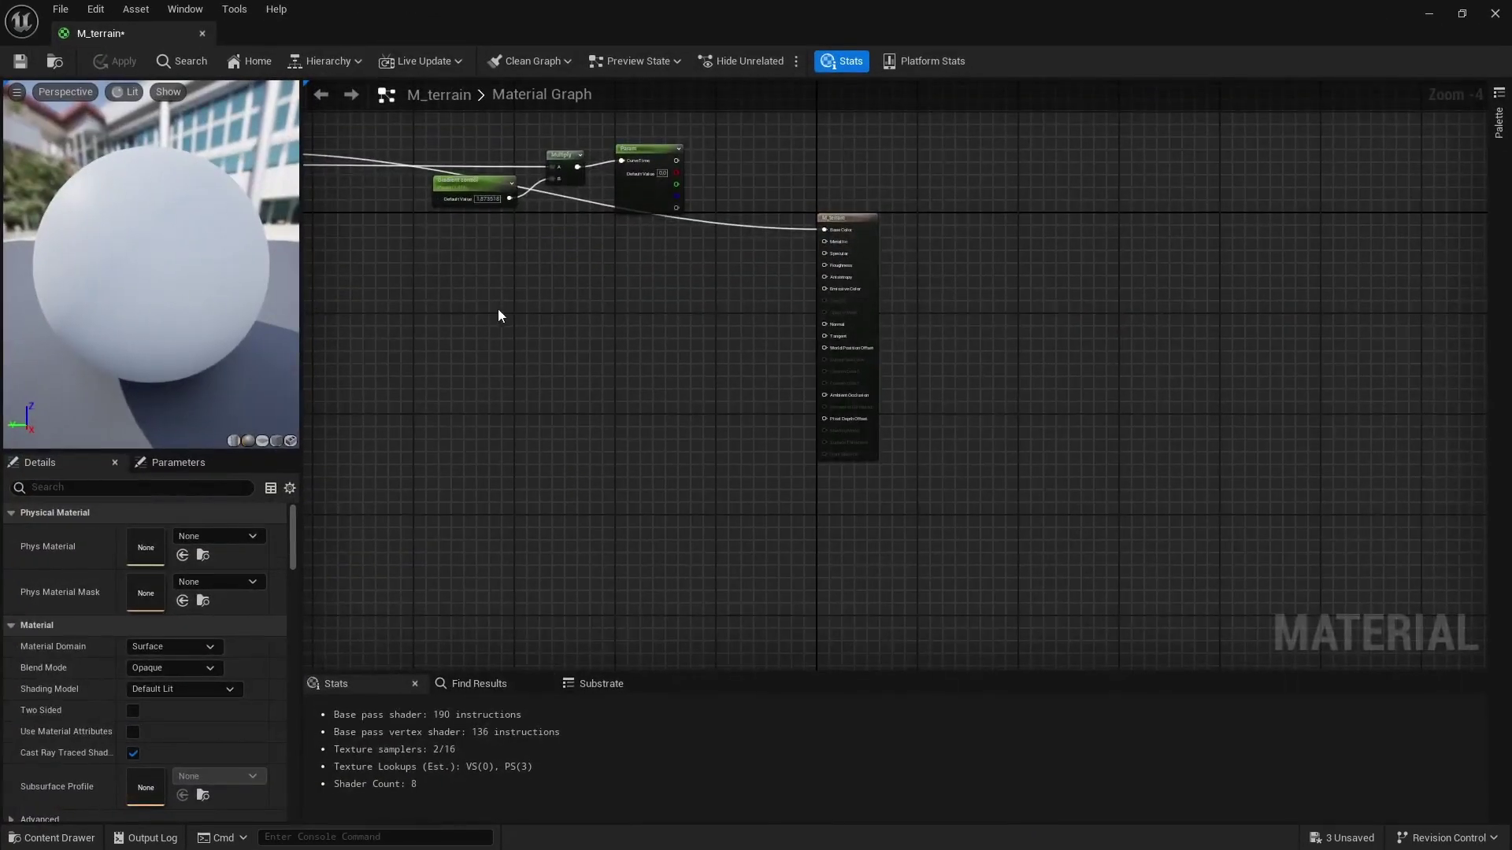
right_click_drag(497, 309, 868, 344)
scroll(595, 182, "up", 1)
right_click_drag(594, 182, 593, 249)
scroll(593, 250, "up", 2)
left_click_drag(594, 249, 367, 348)
right_click_drag(492, 424, 559, 370)
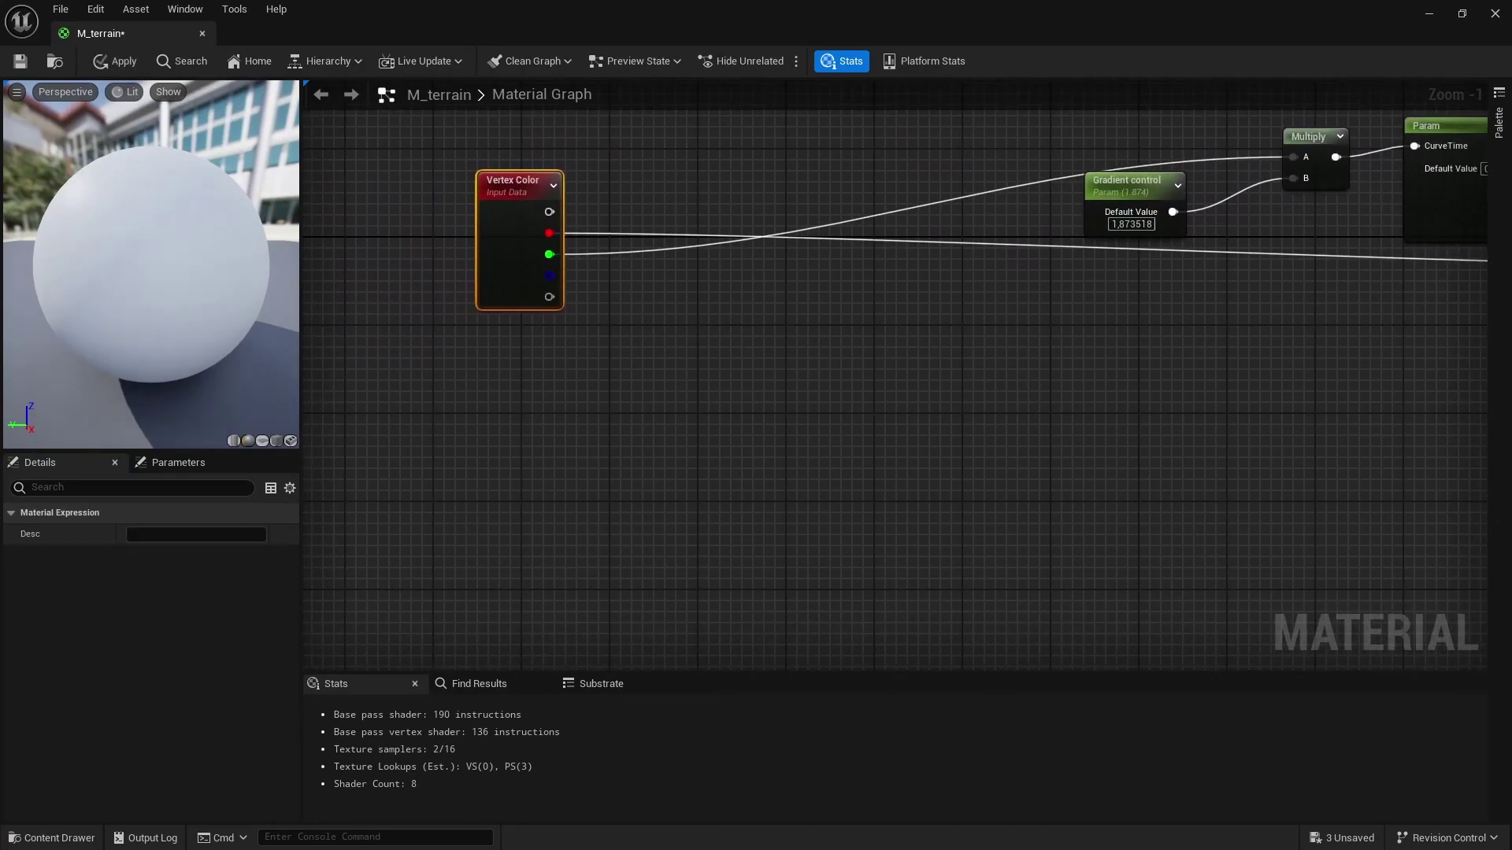
Add a second Multiply node below Vertex Color and connect the red channel to its A input
right_click_drag(661, 378, 711, 371)
left_click(725, 393)
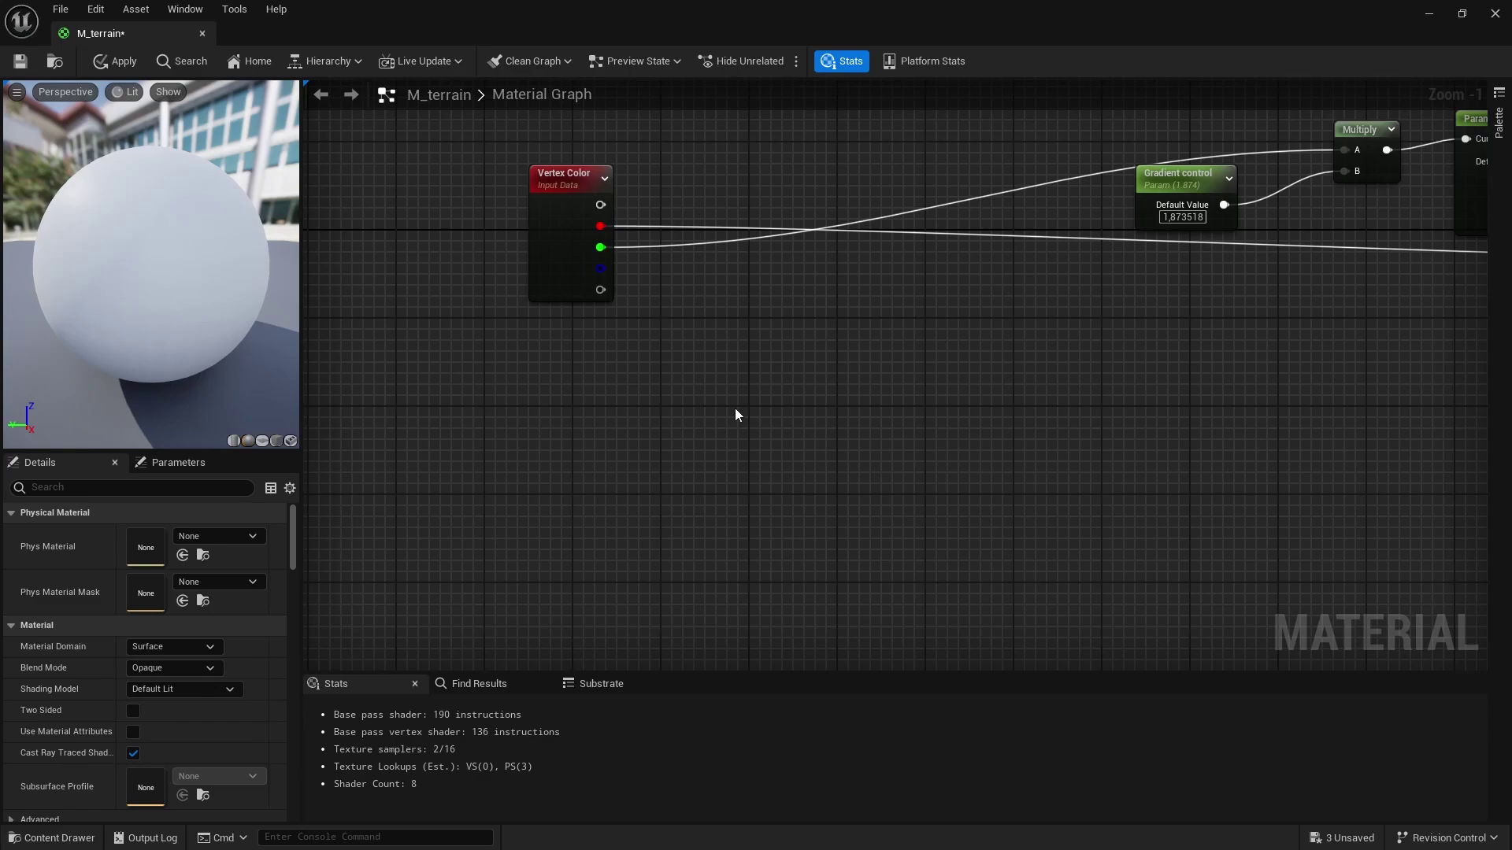
left_click(734, 408)
scroll(708, 338, "up", 1)
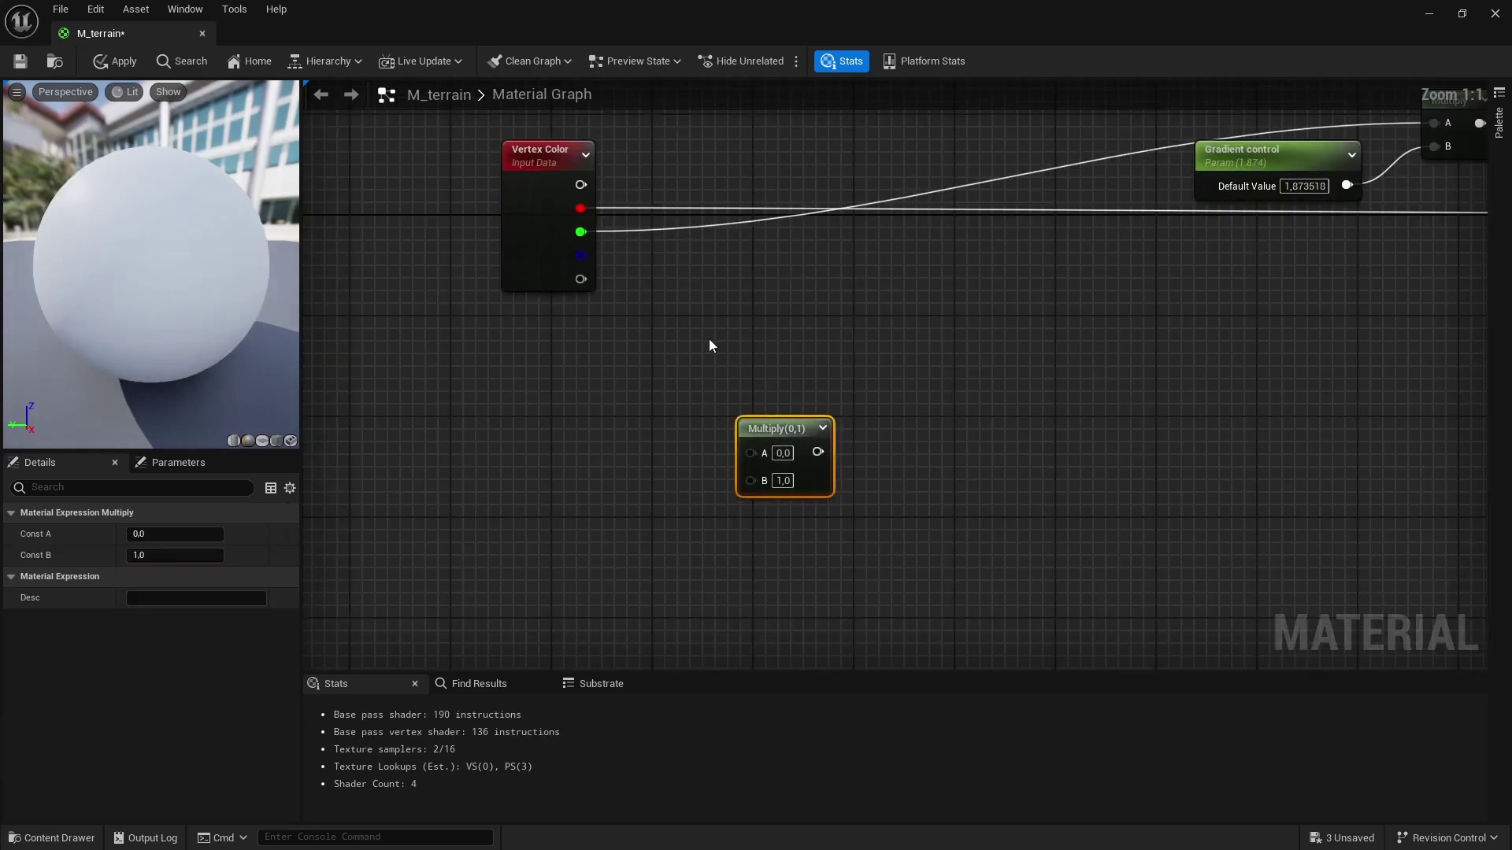
left_click_drag(591, 216, 750, 451)
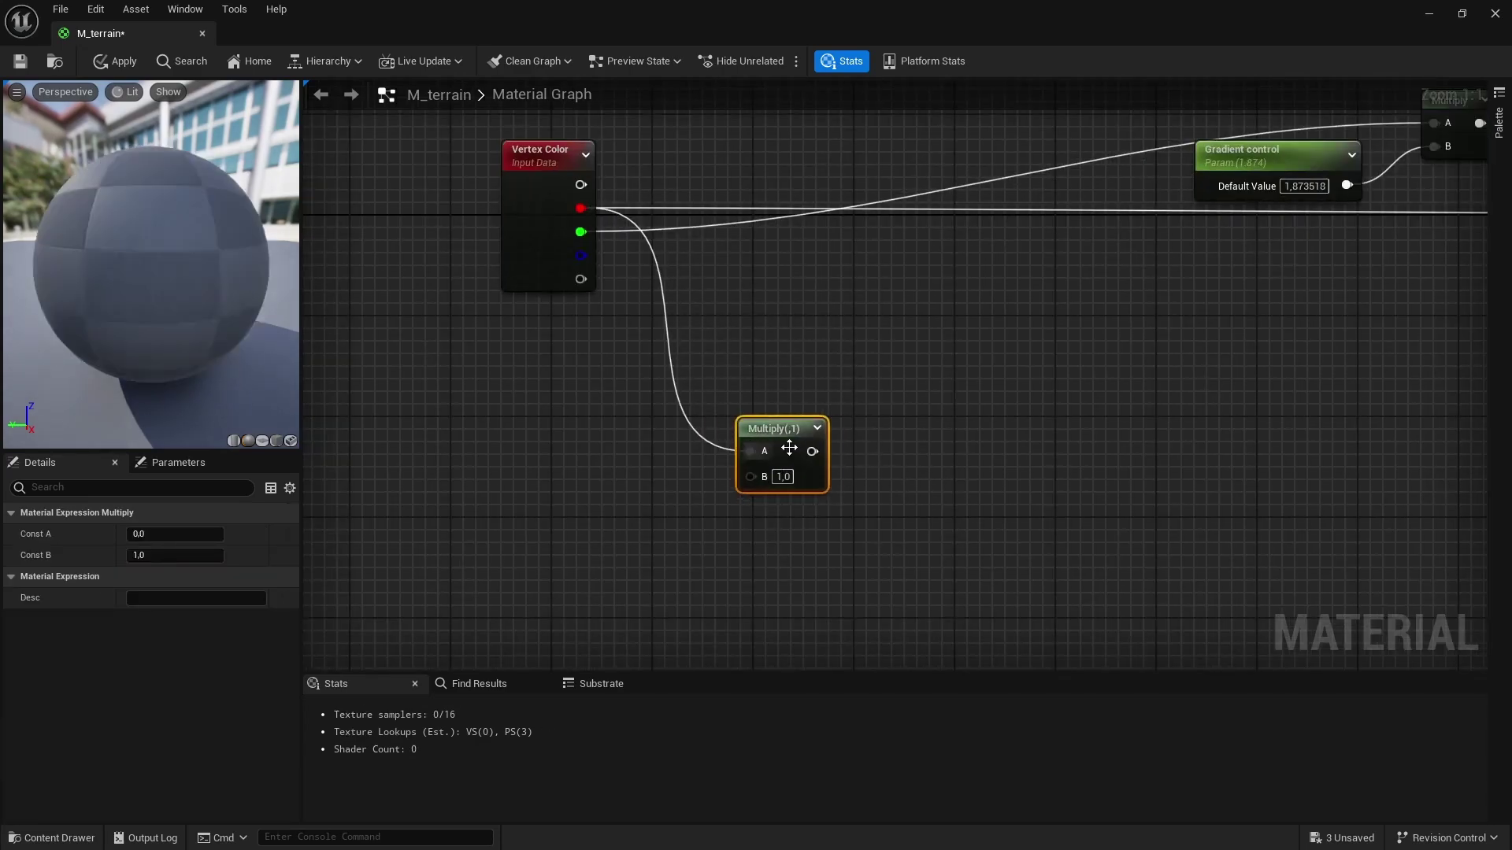
Set the new Multiply node's B value to 360 and move the node slightly lower in the graph
left_click(789, 478)
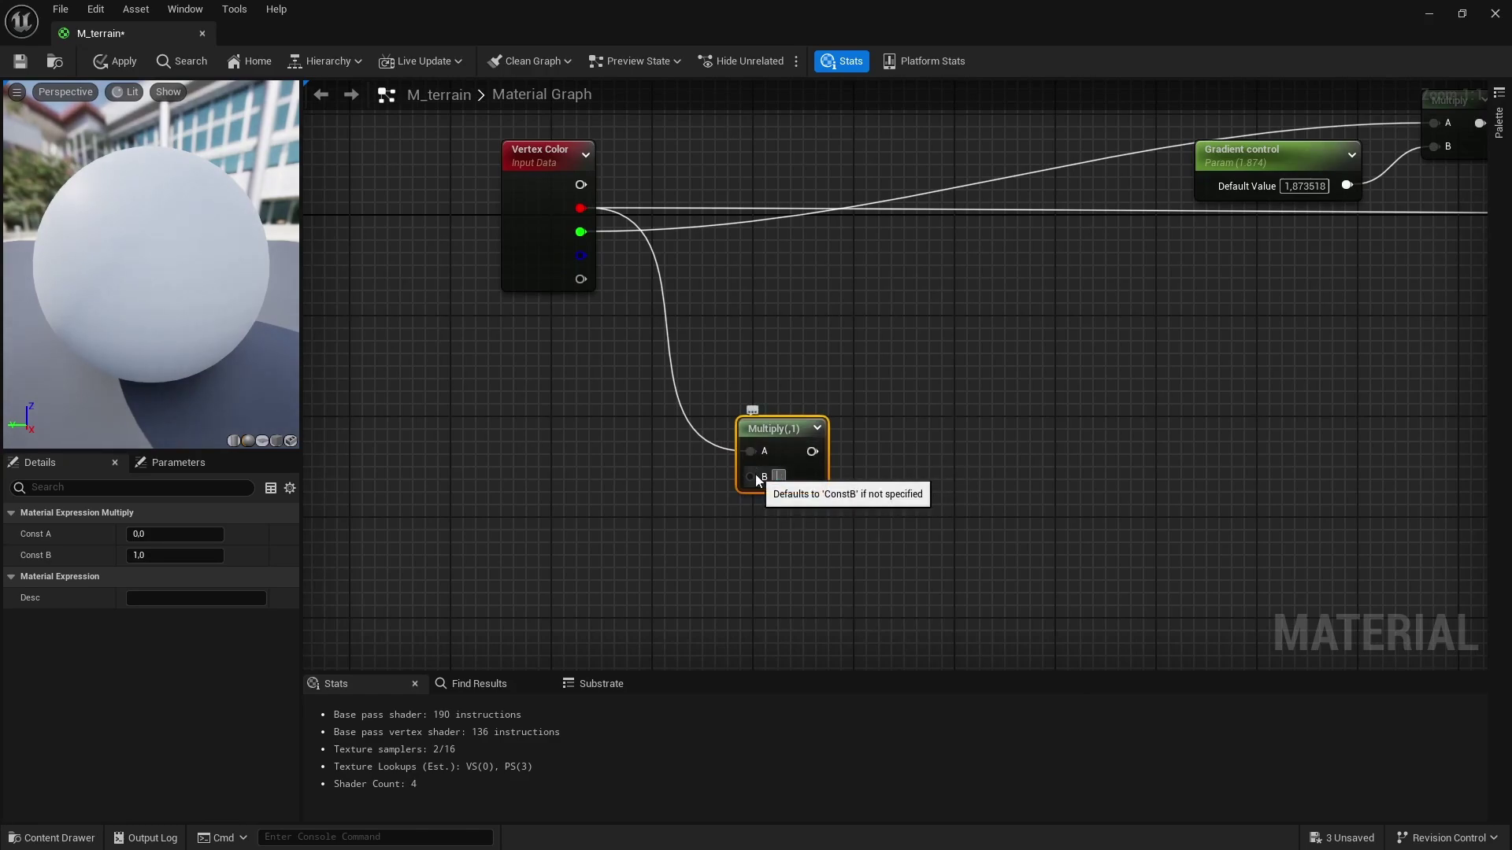
type("360")
key("Return")
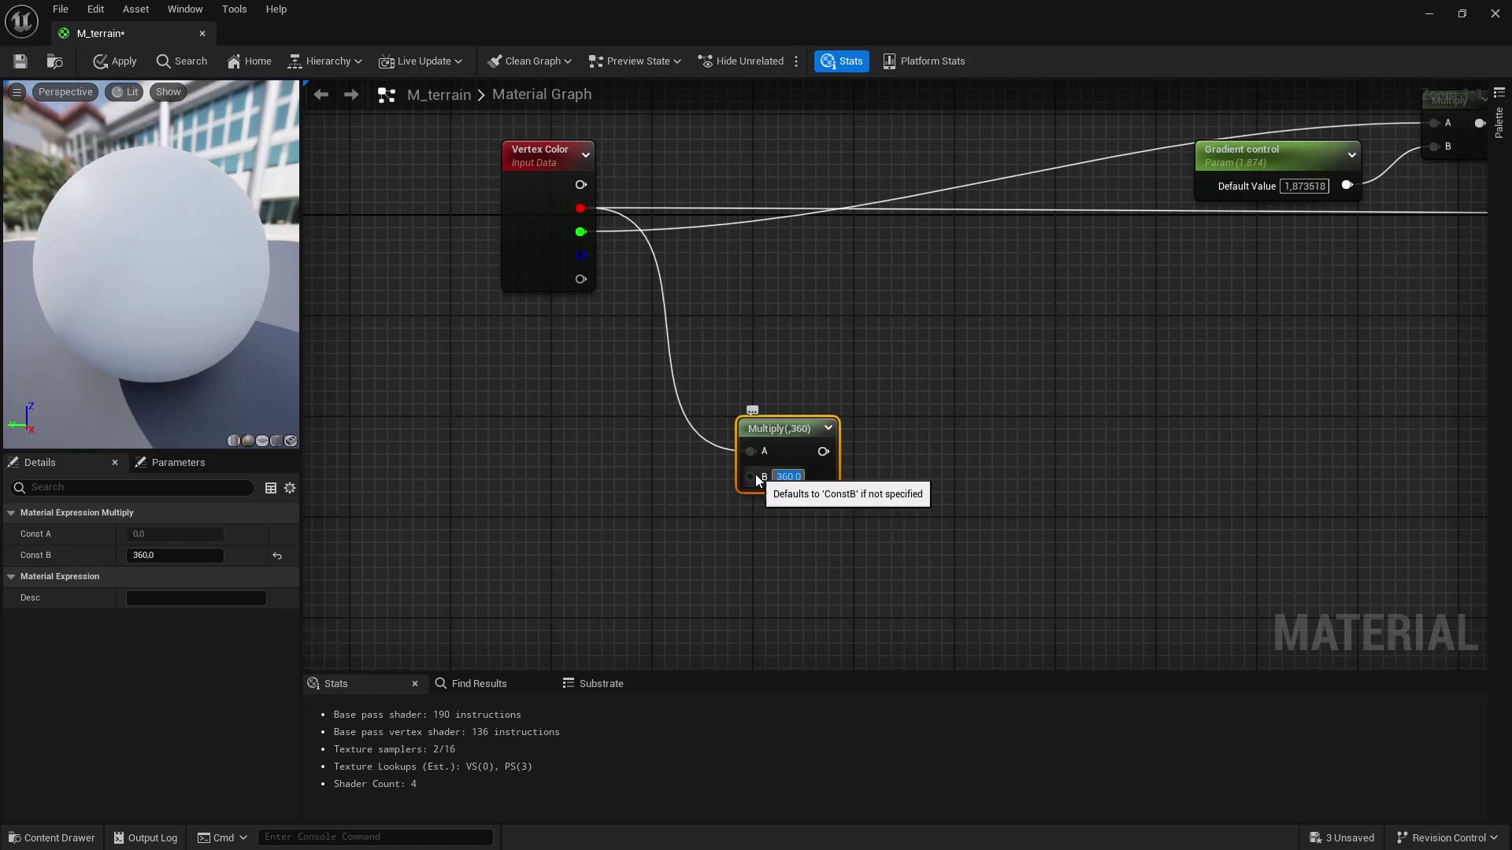
left_click(940, 390)
left_click_drag(790, 428, 793, 478)
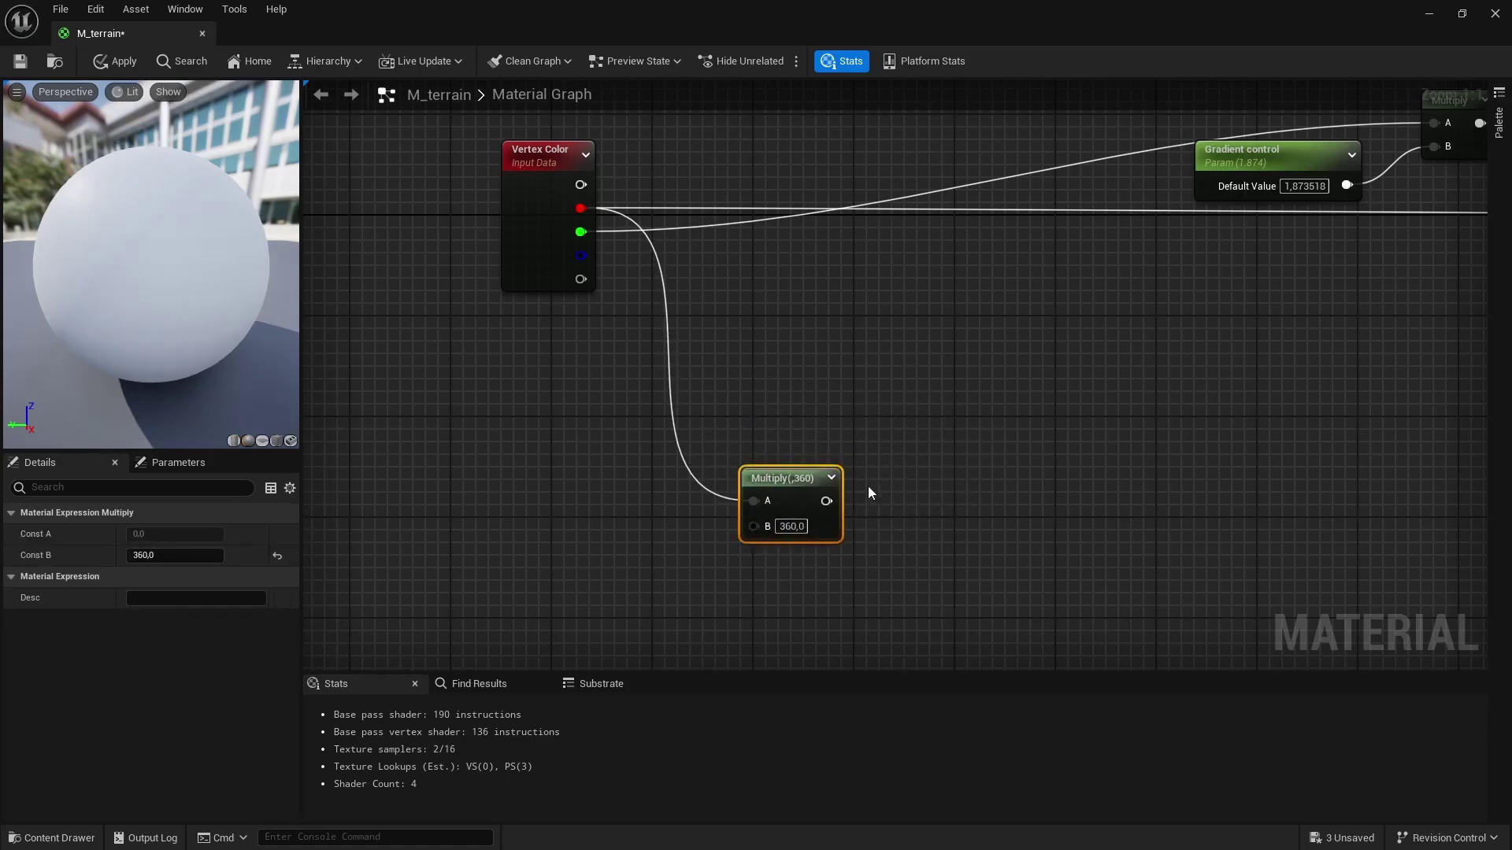
Add a Subtract node after the 360 Multiply node, with the Multiply output feeding its B input and A left unconnected
right_click_drag(872, 502, 784, 431)
left_click_drag(739, 430, 945, 399)
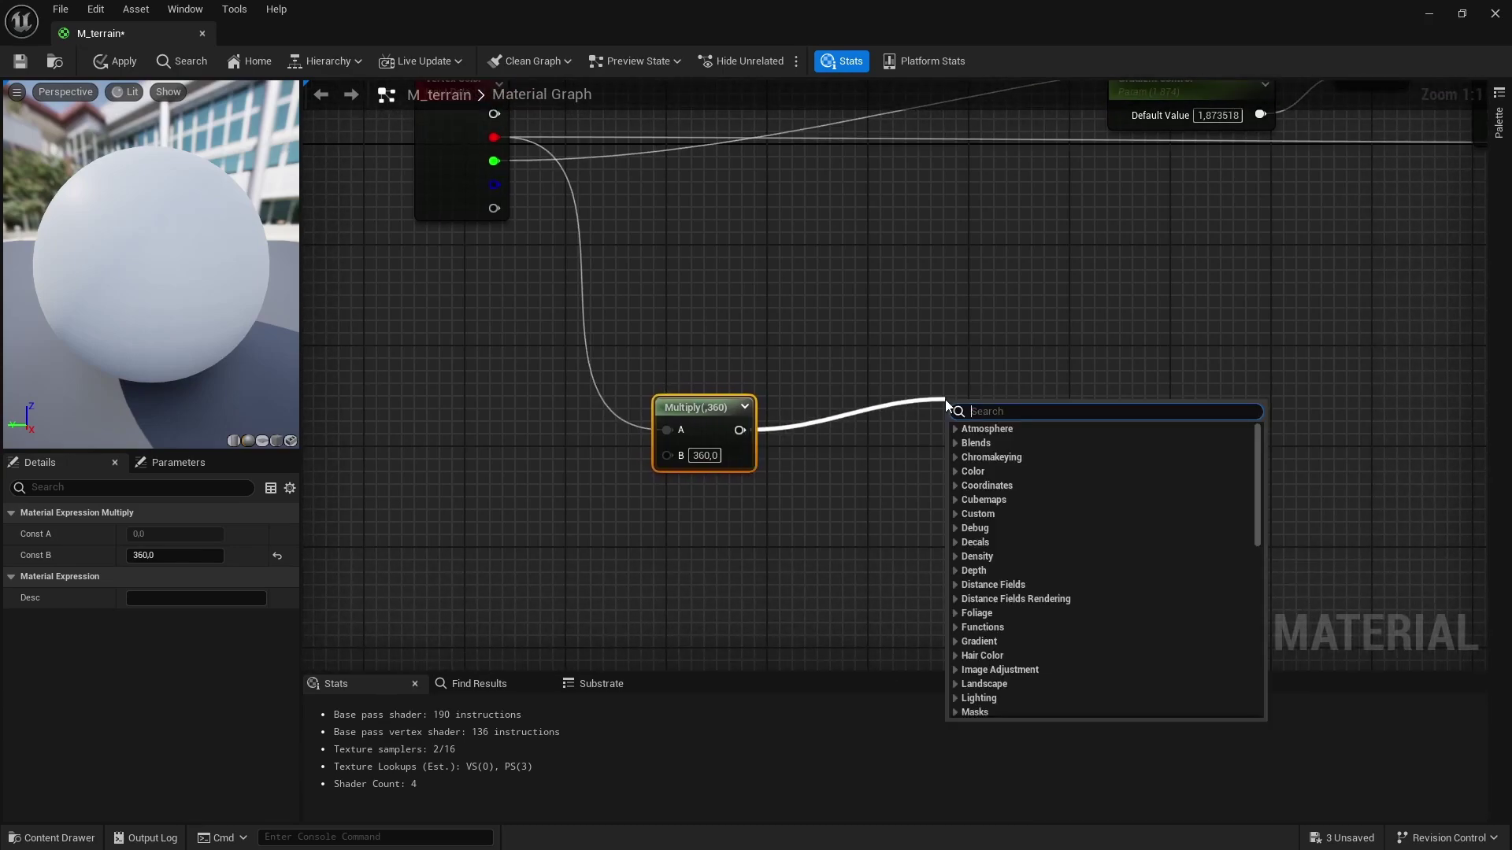
type("subt")
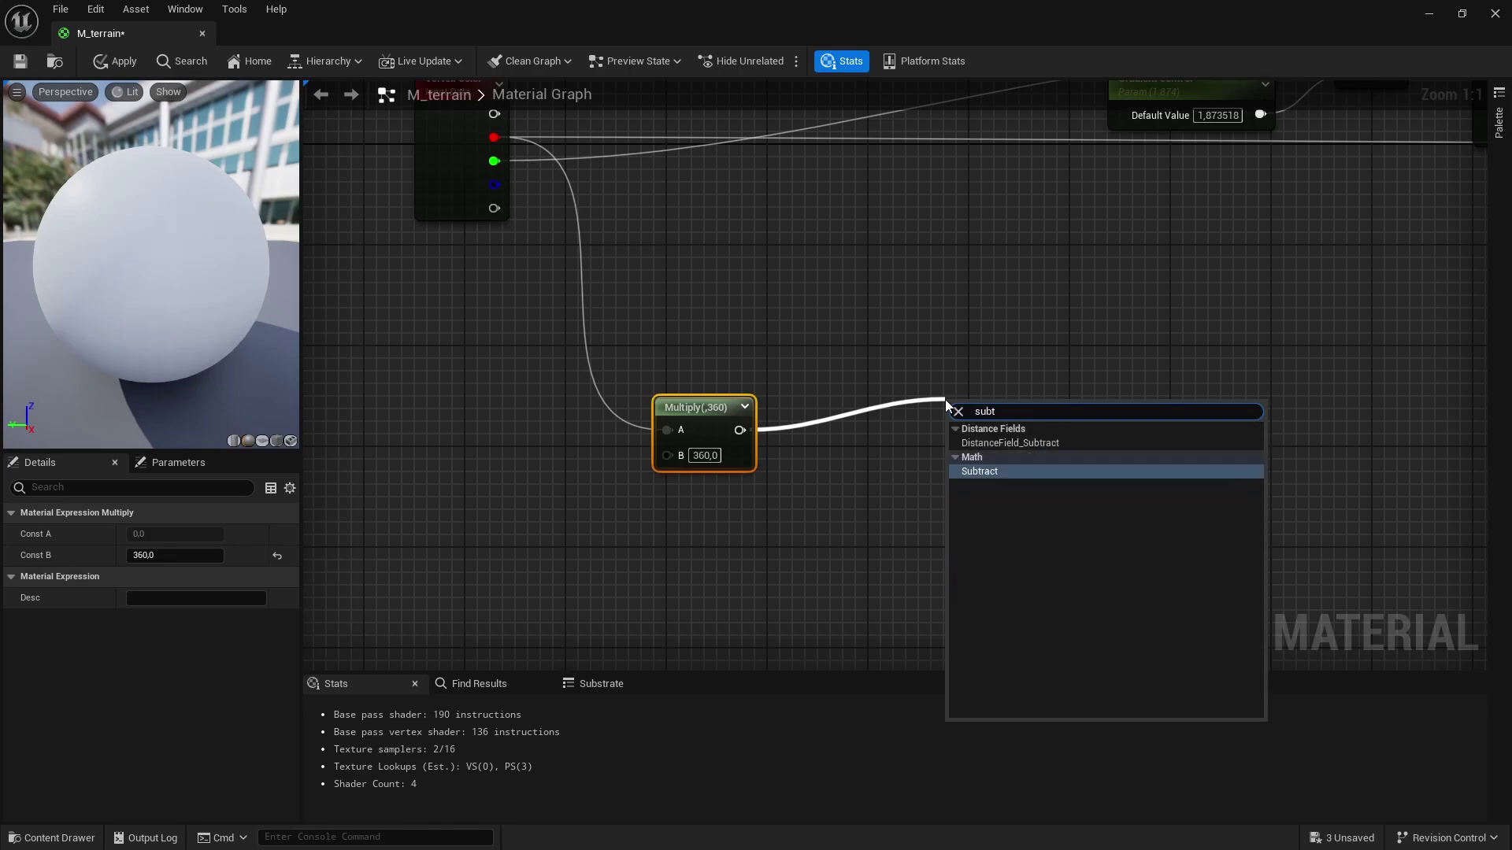
left_click(1003, 471)
left_click(990, 459)
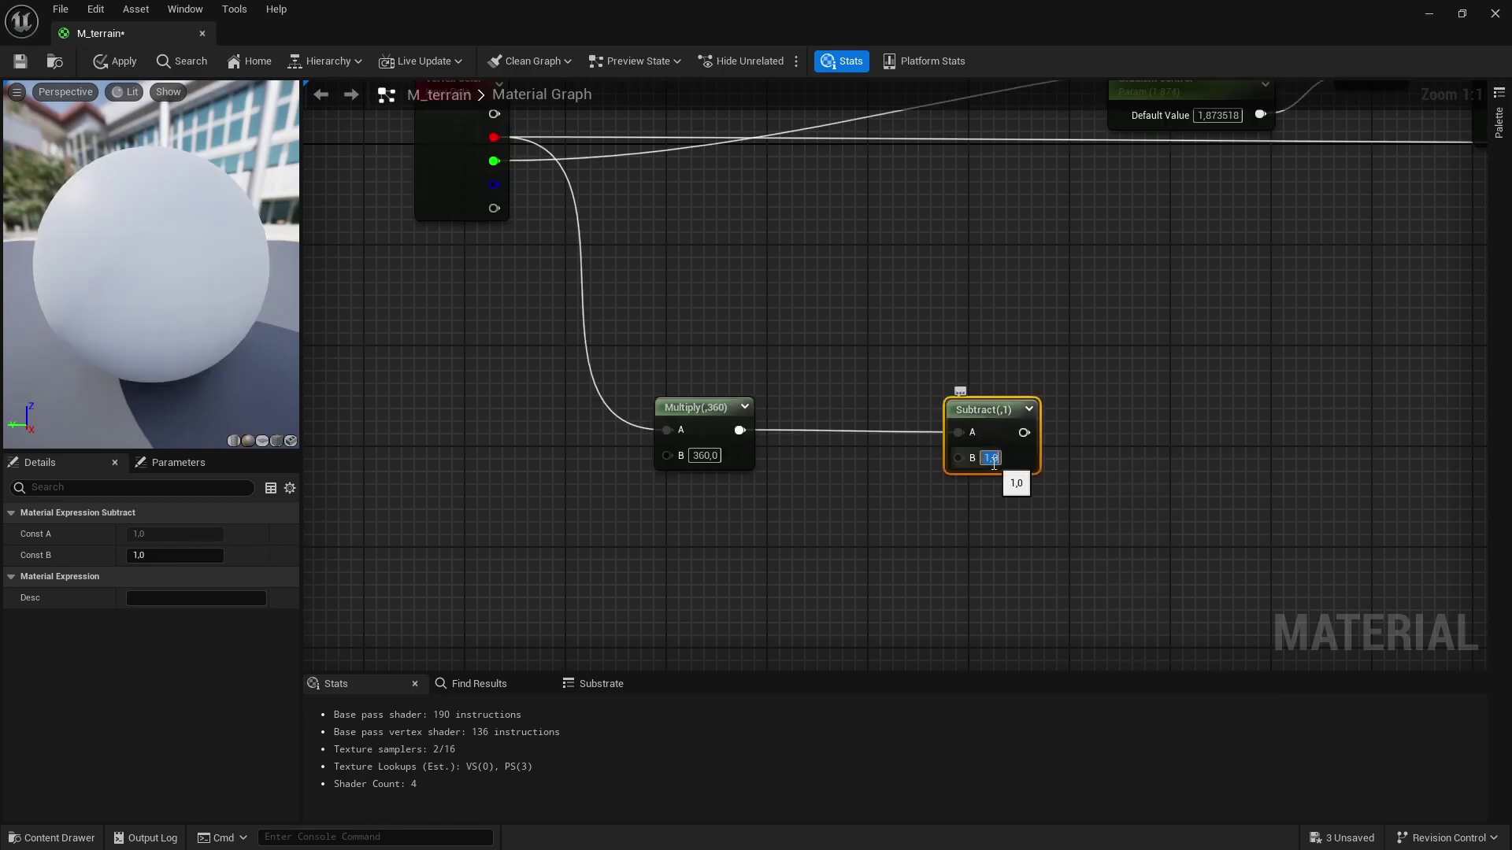
left_click_drag(740, 430, 959, 455)
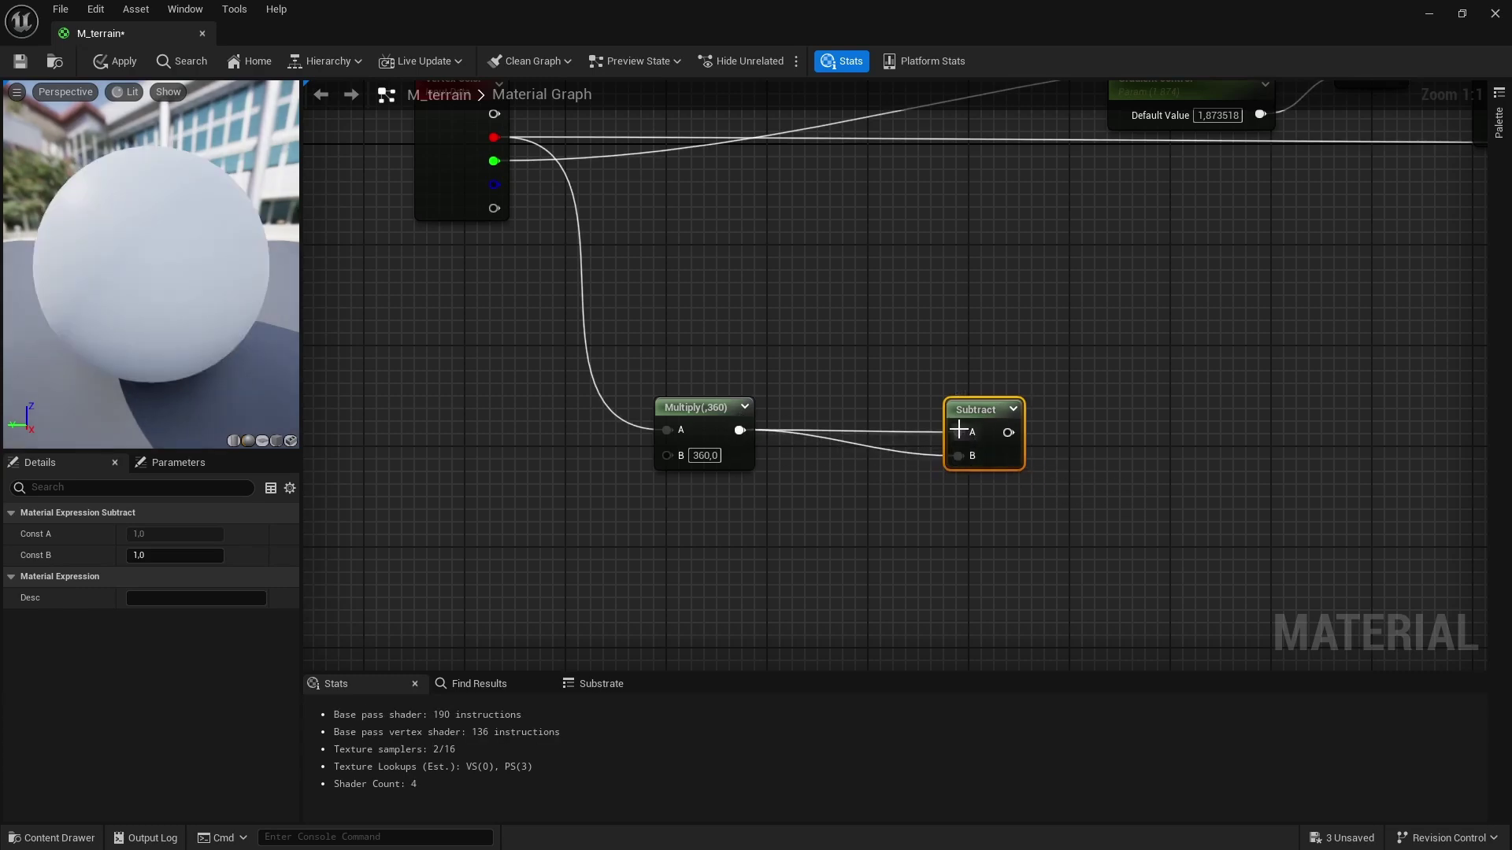
left_click(959, 430, "alt")
Set the Subtract node's A value to 180 and place the node right beside the 360 Multiply node
left_click(990, 434)
type("180")
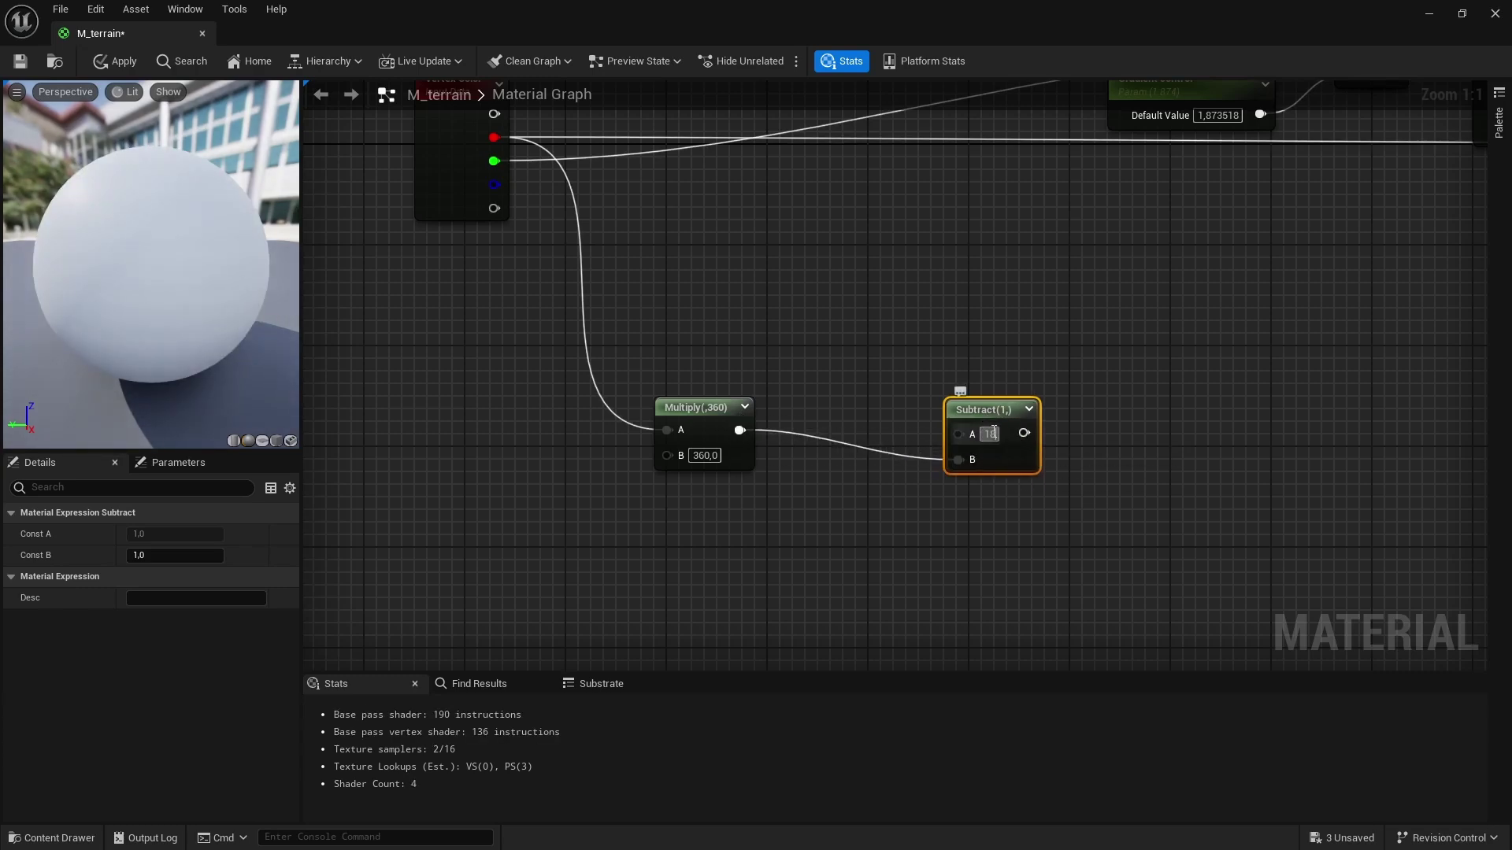
key("Return")
left_click_drag(990, 413, 856, 385)
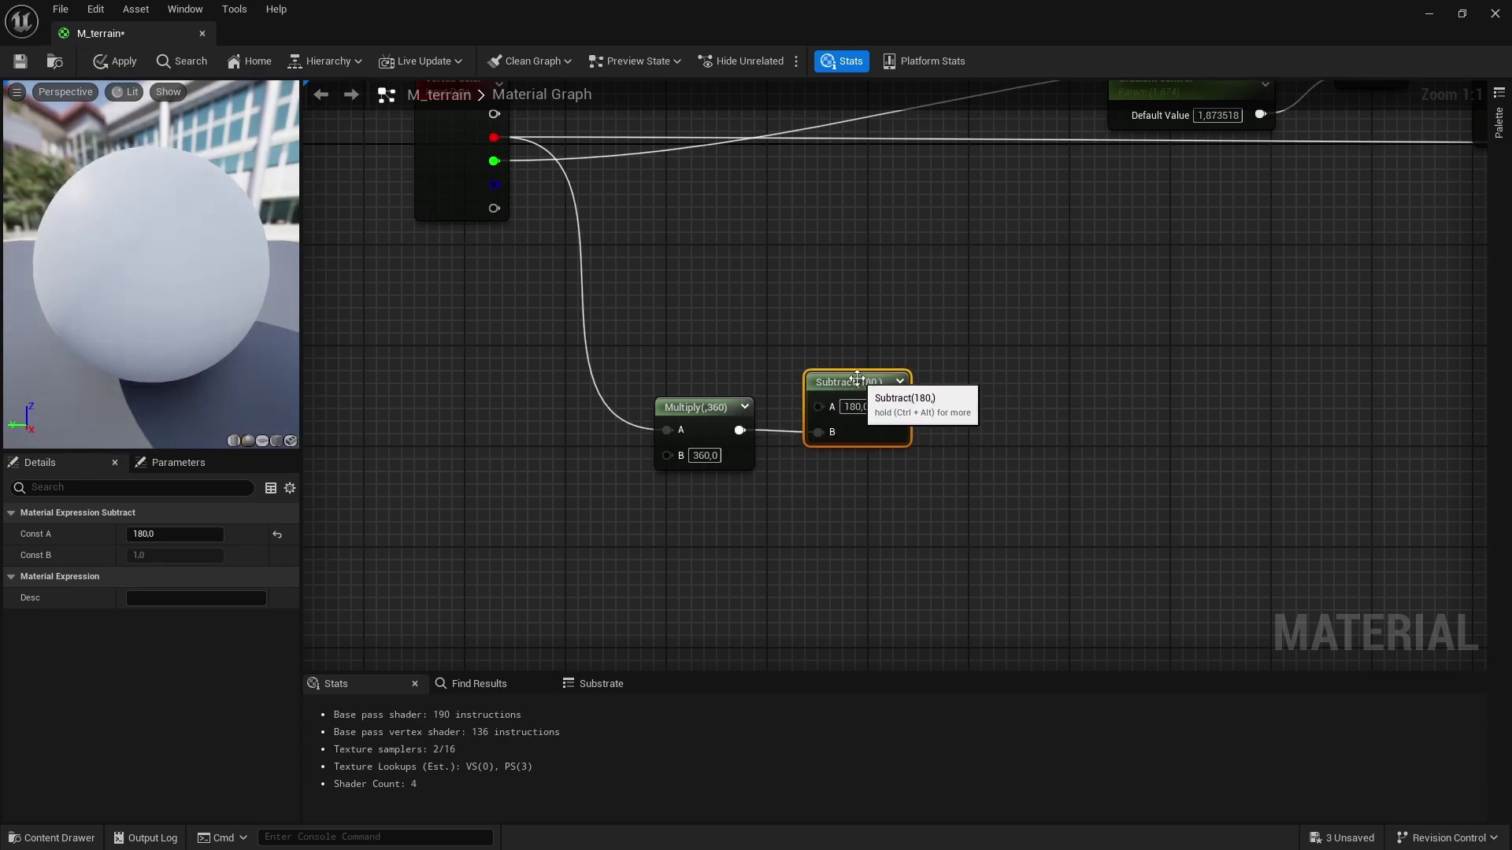
left_click_drag(698, 385, 882, 512)
left_click(1008, 495)
right_click_drag(1010, 501, 892, 463)
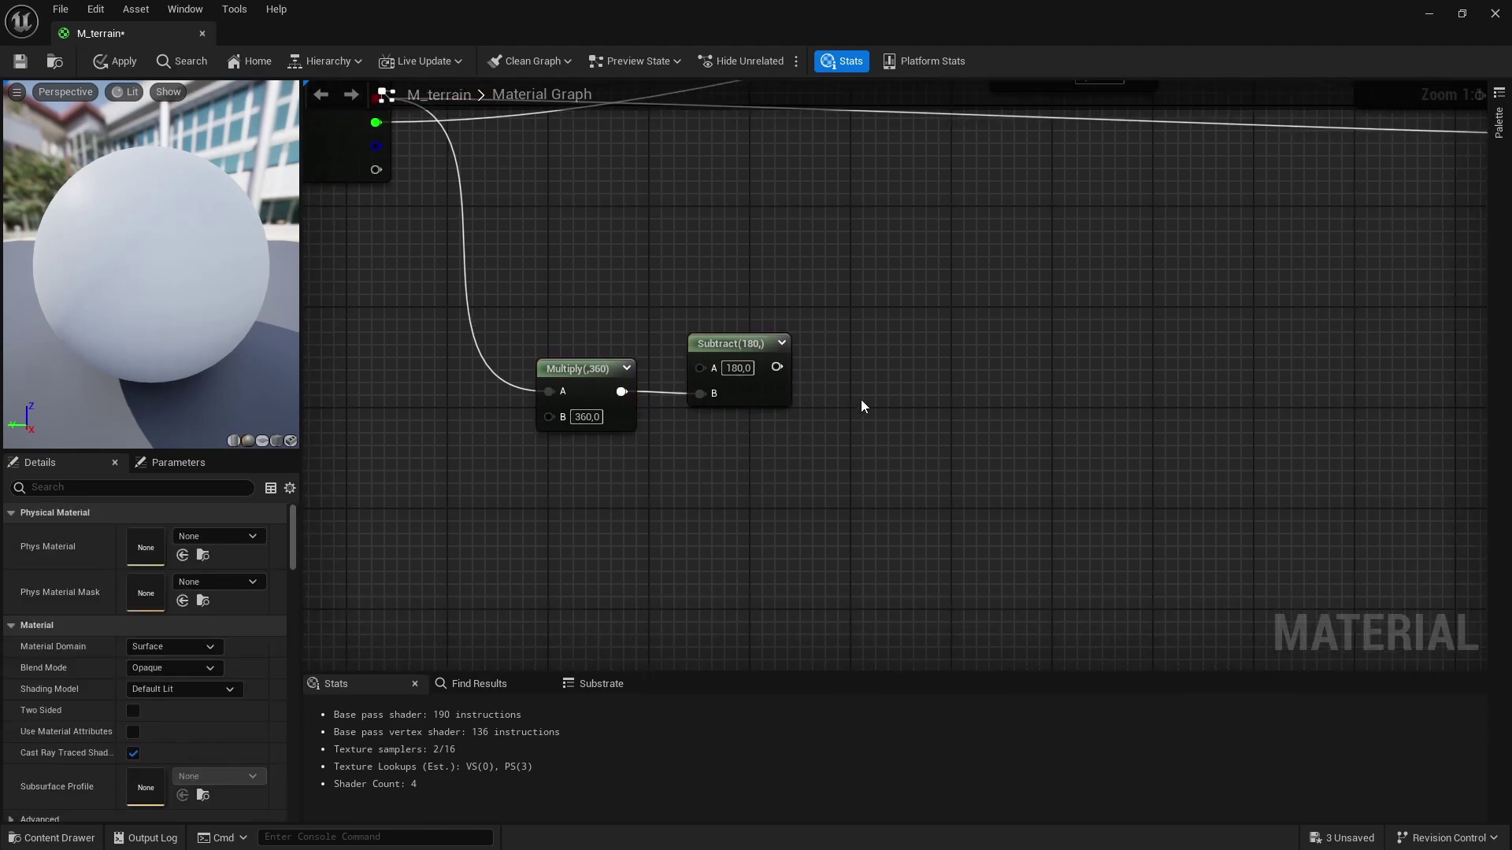
Place an Add node after Subtract and connect the Subtract output to its A input
right_click_drag(861, 405, 809, 319)
right_click(801, 350)
left_click(889, 302)
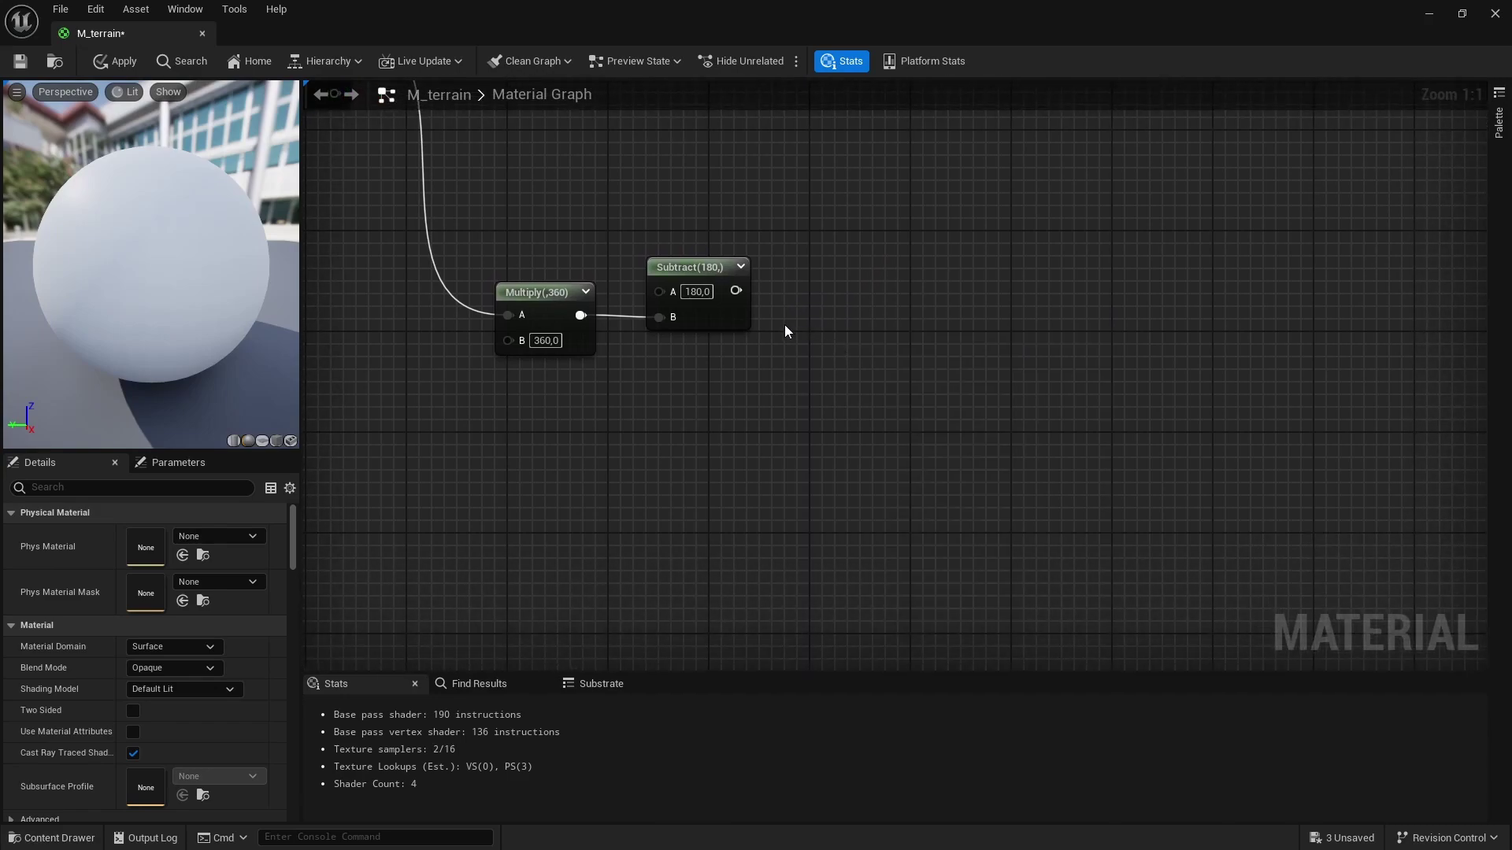
left_click(784, 325)
left_click_drag(736, 290, 802, 359)
left_click_drag(814, 342, 876, 337)
Promote the Add node's B input to a parameter named "Direction control" and place it below the Subtract node
right_click(860, 377)
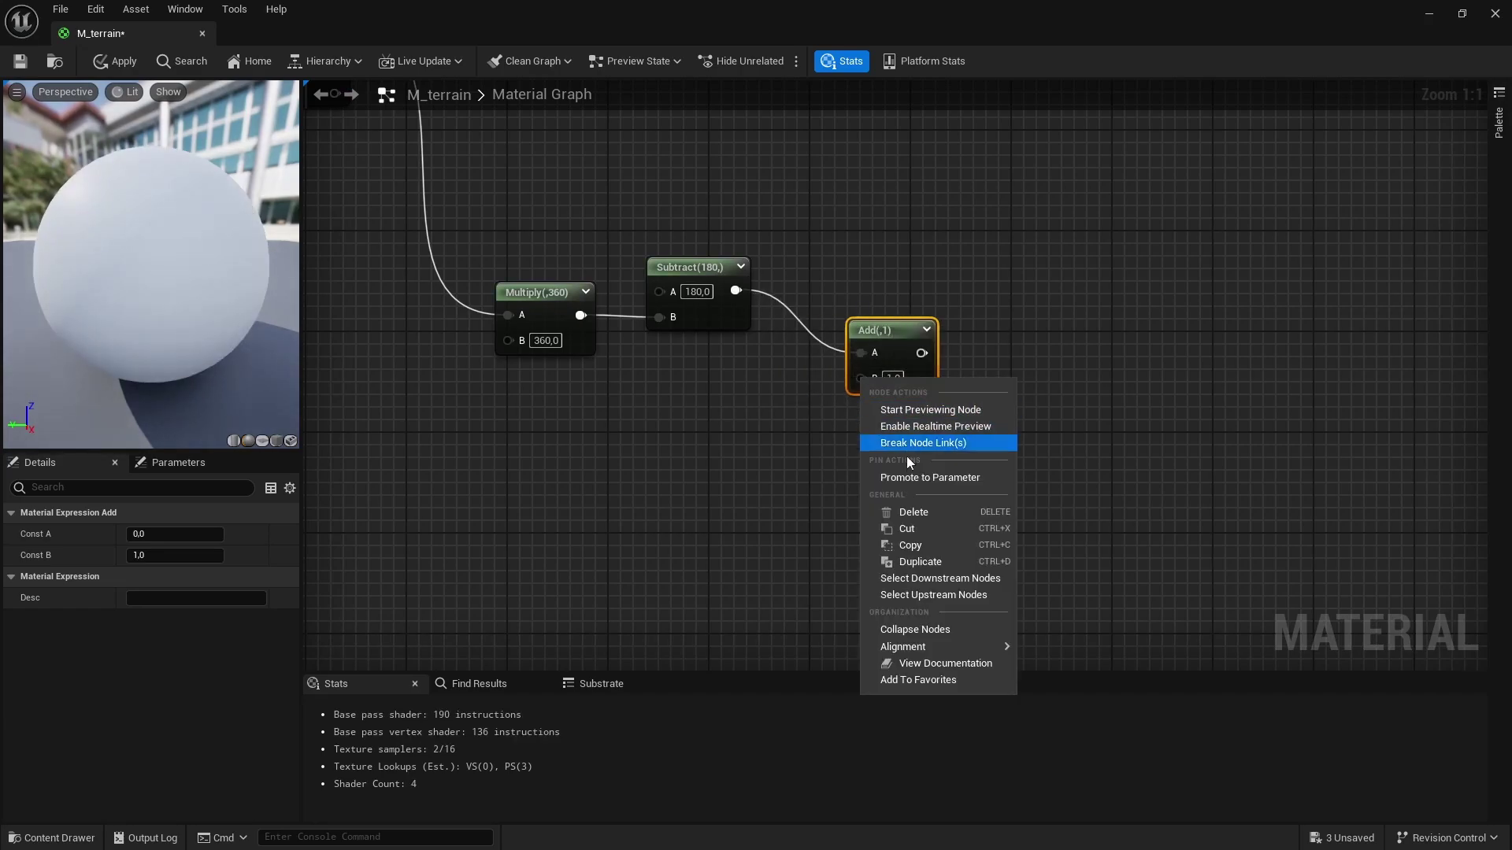
left_click(913, 477)
type("D")
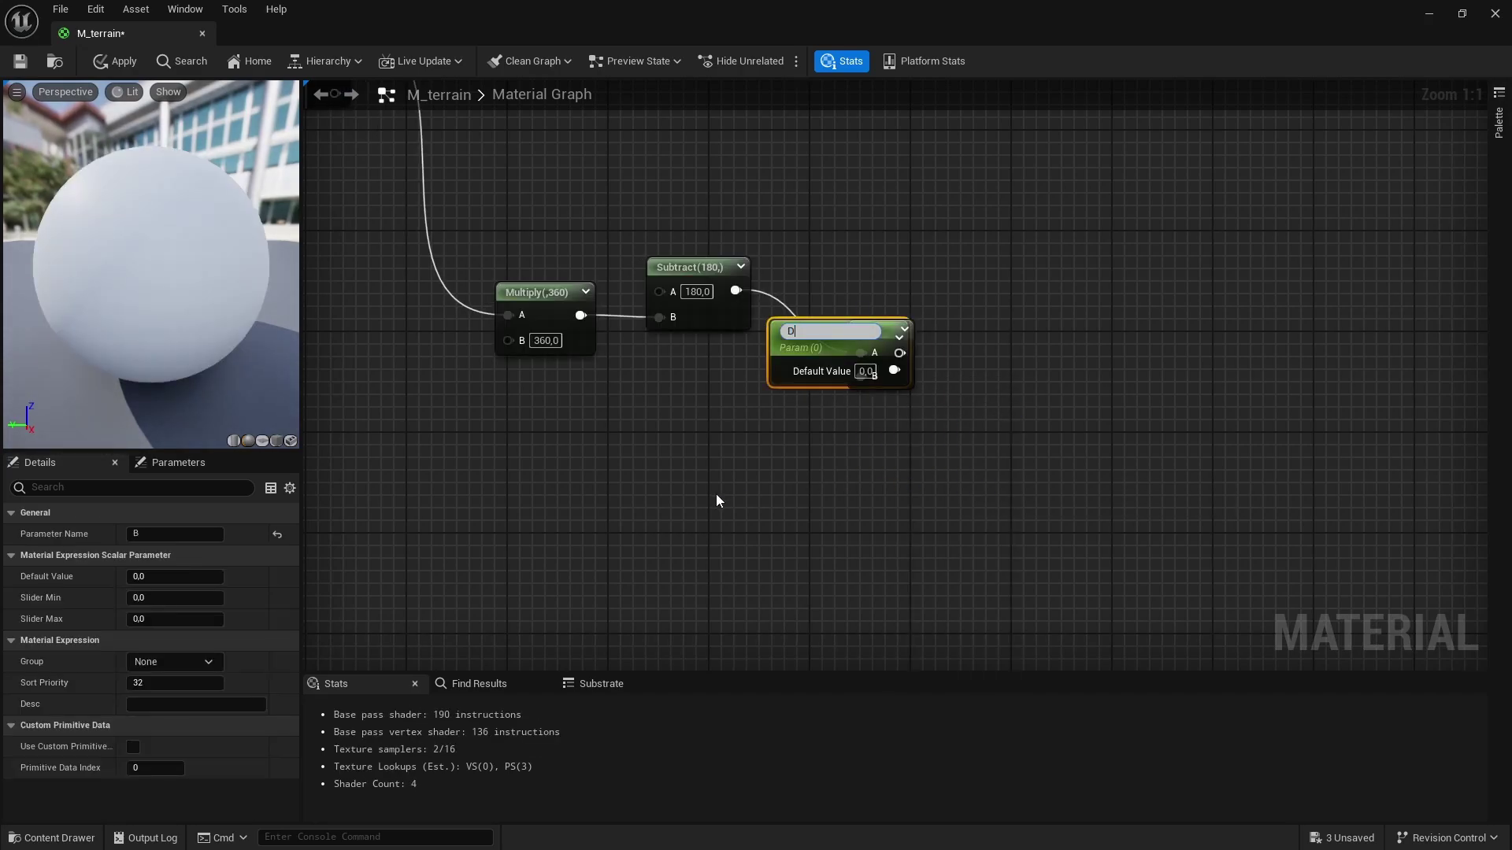
type("irection control")
key("Return")
left_click_drag(768, 367, 619, 468)
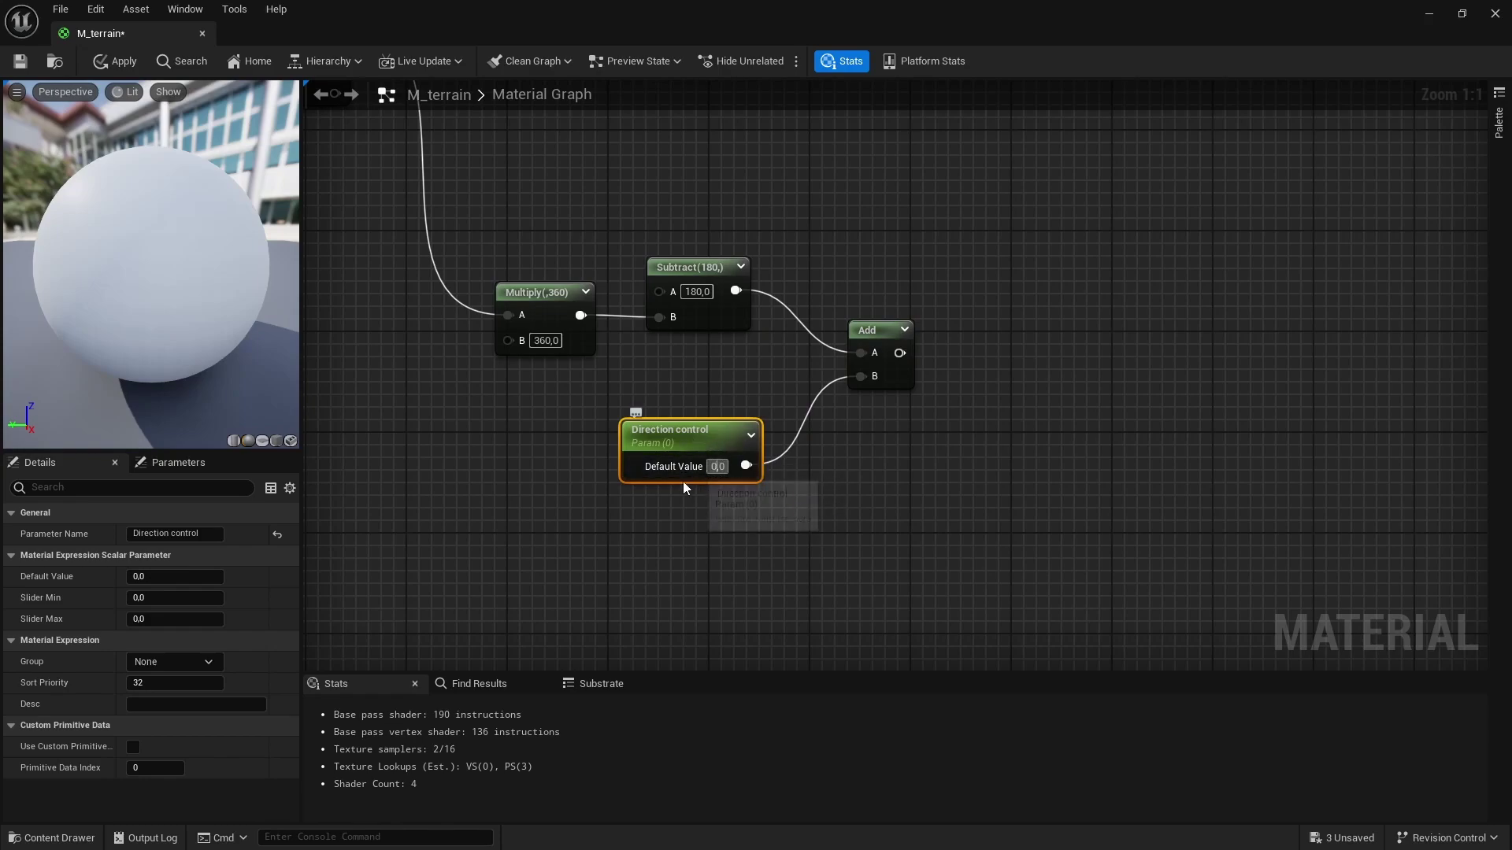
Add a Custom node, connect the Add output to its input and align it beside the Add node
right_click_drag(946, 446, 854, 390)
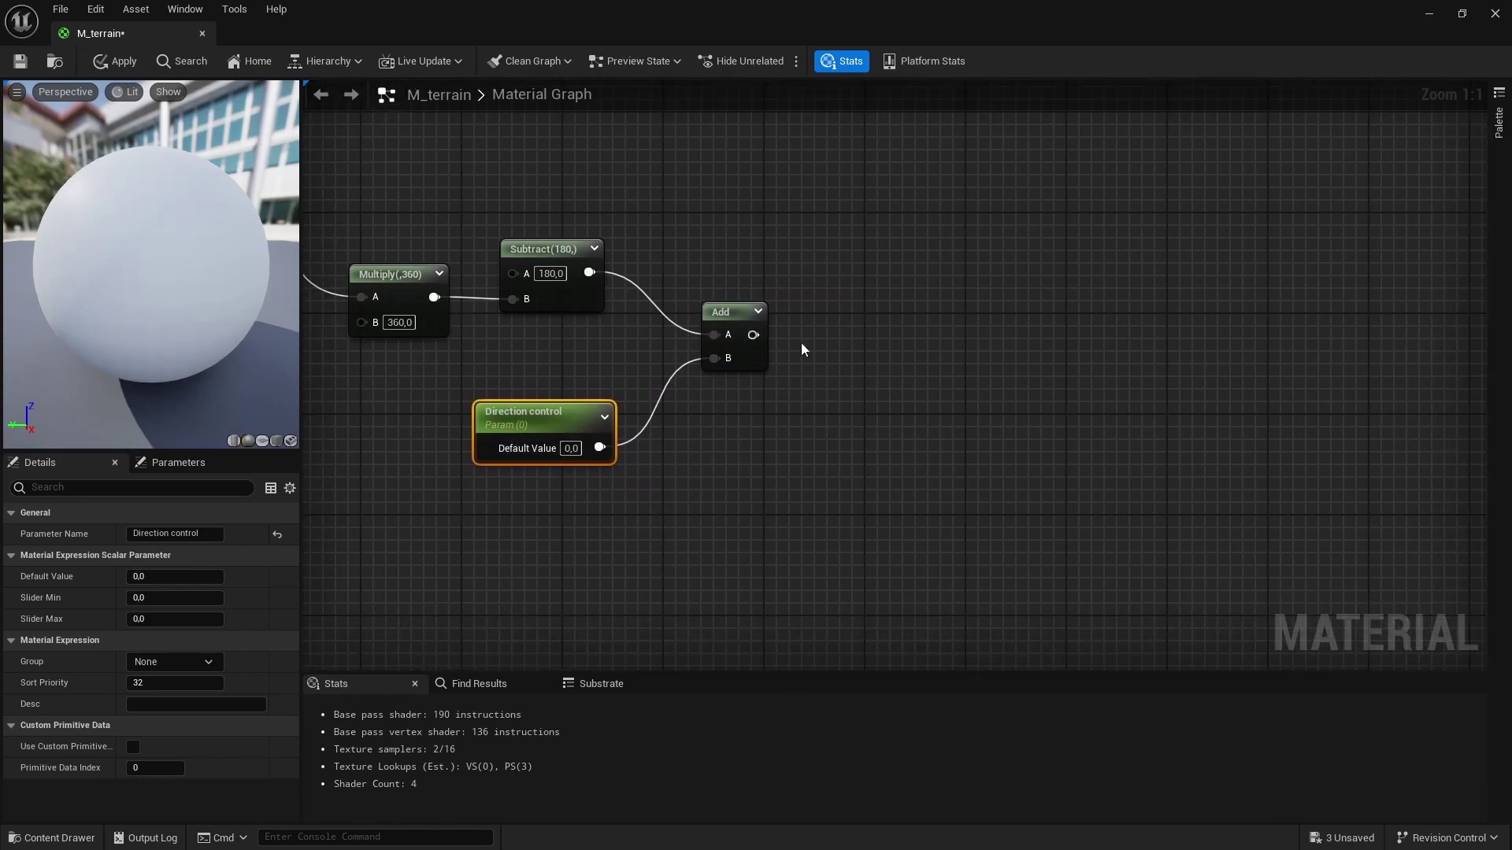
right_click(891, 349)
type("cus")
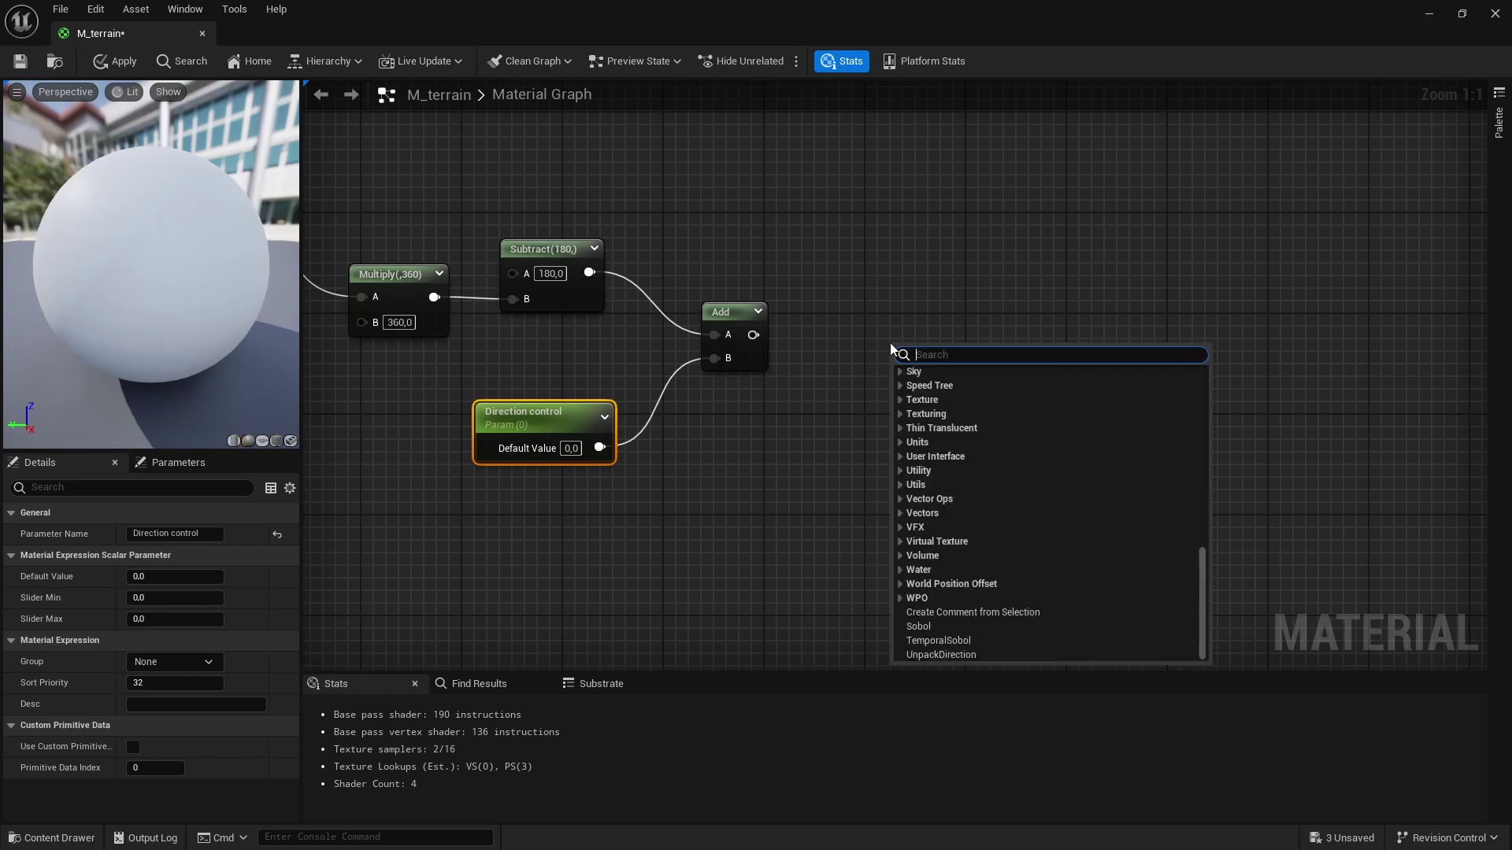
key("Return")
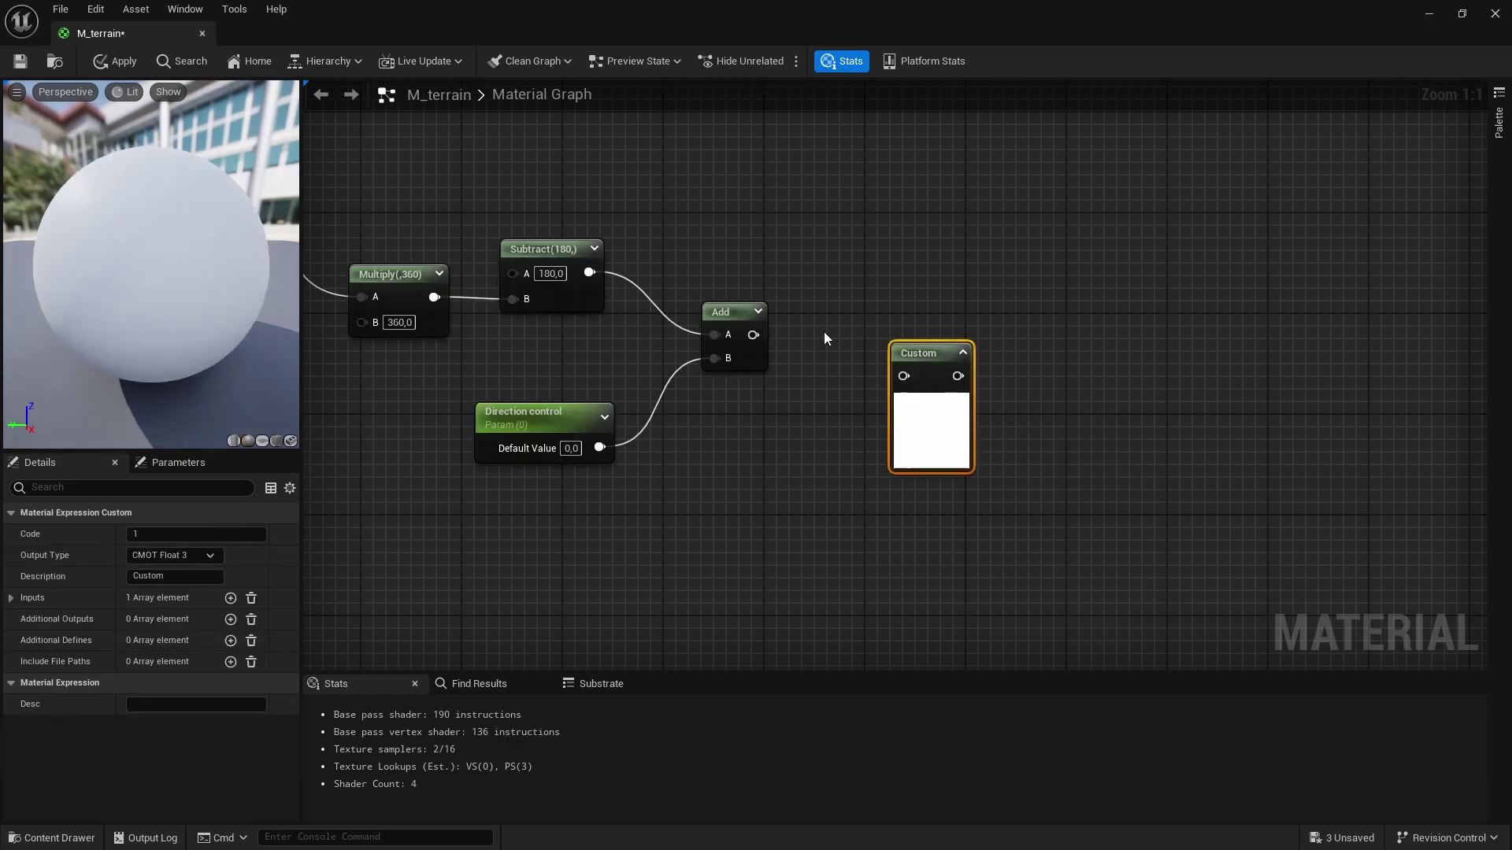
left_click_drag(752, 335, 838, 305)
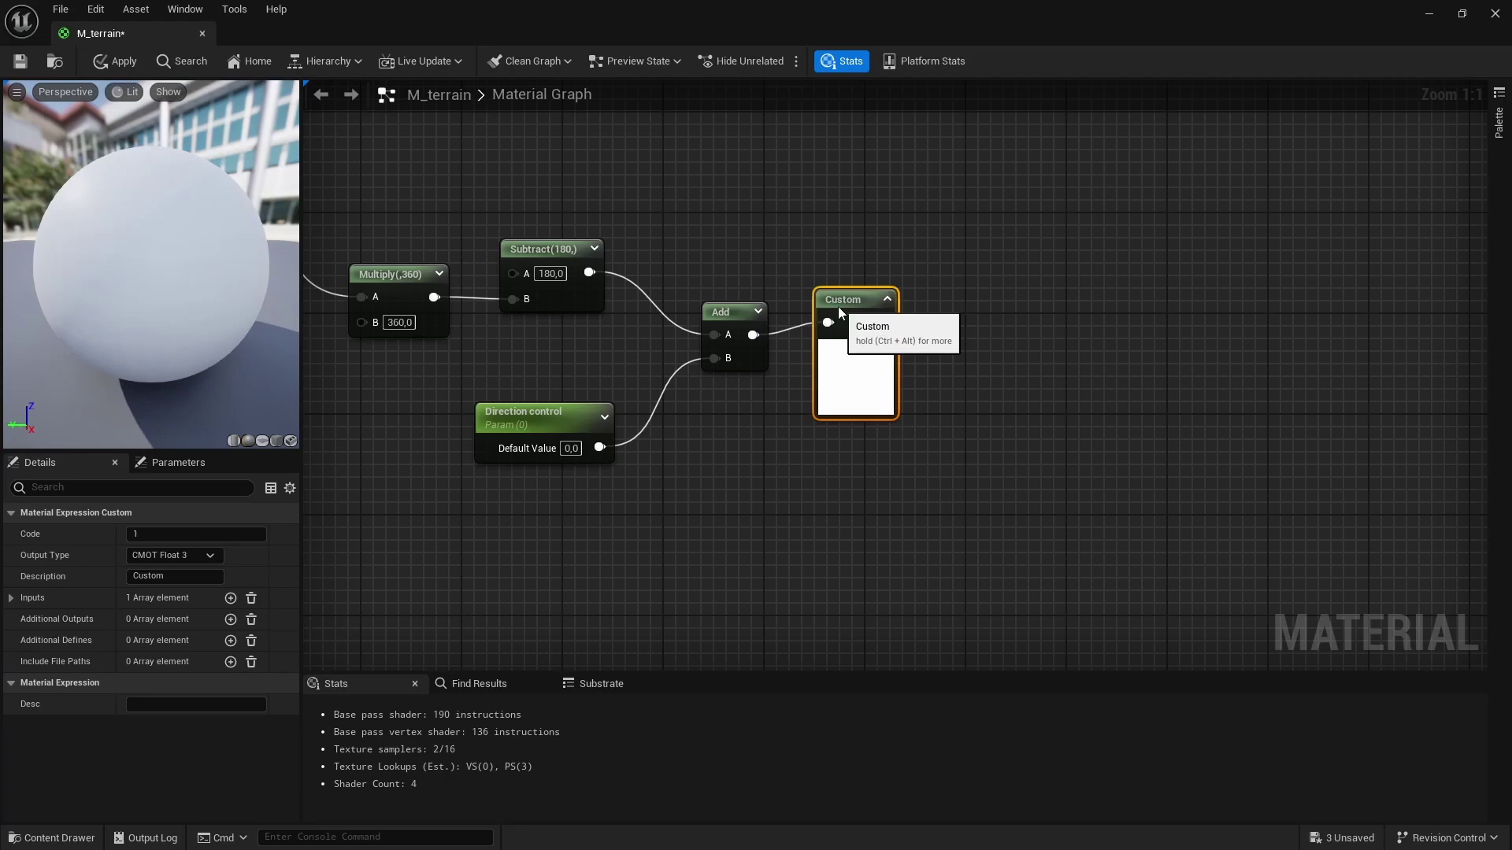
left_click(1055, 346)
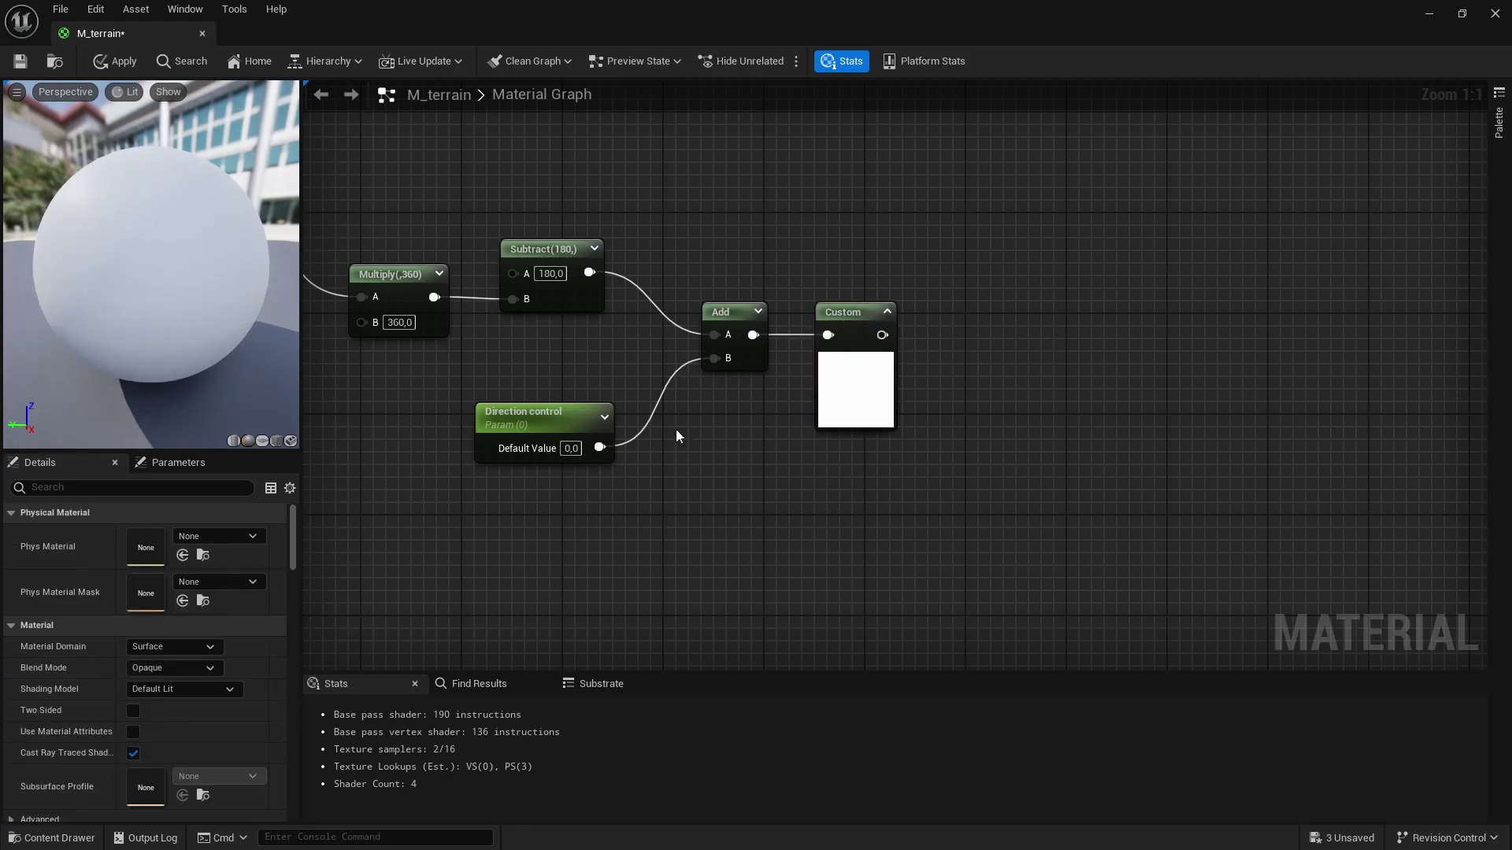
Name the Custom node's first input "angle"
left_click(828, 404)
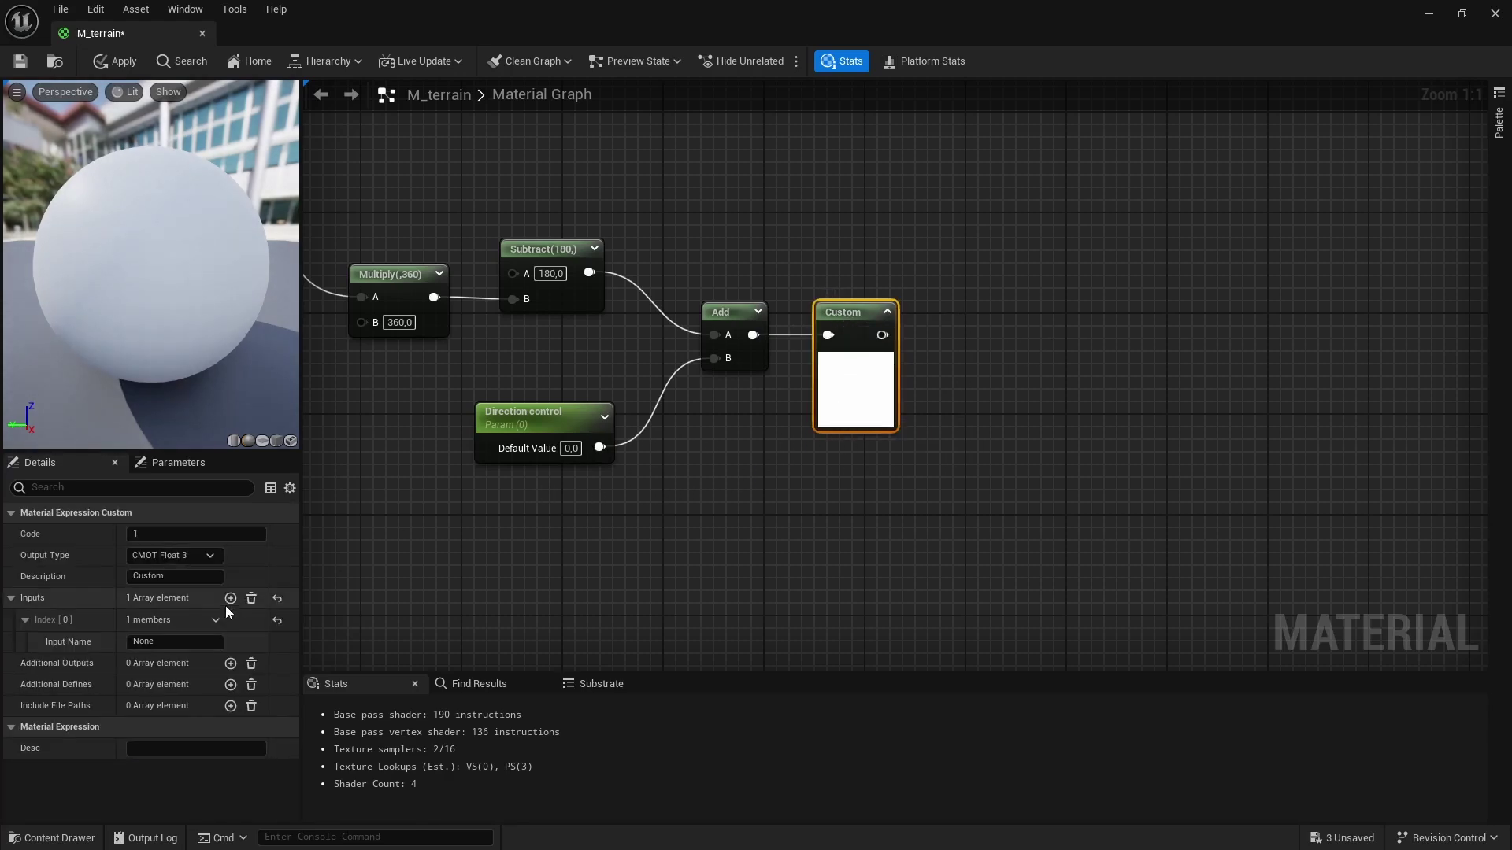
left_click(12, 598)
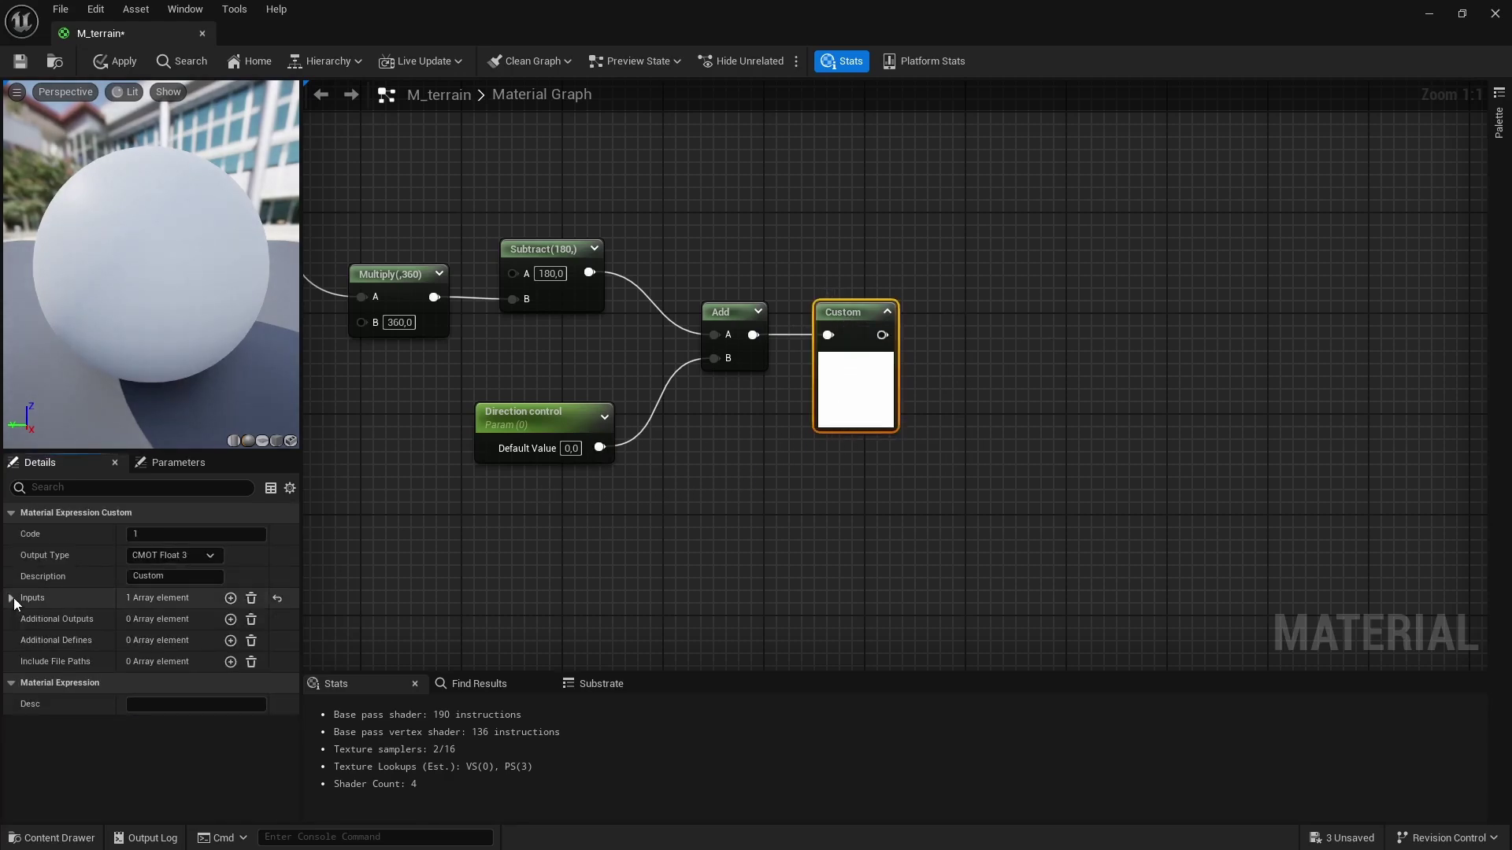
left_click(12, 597)
left_click(169, 640)
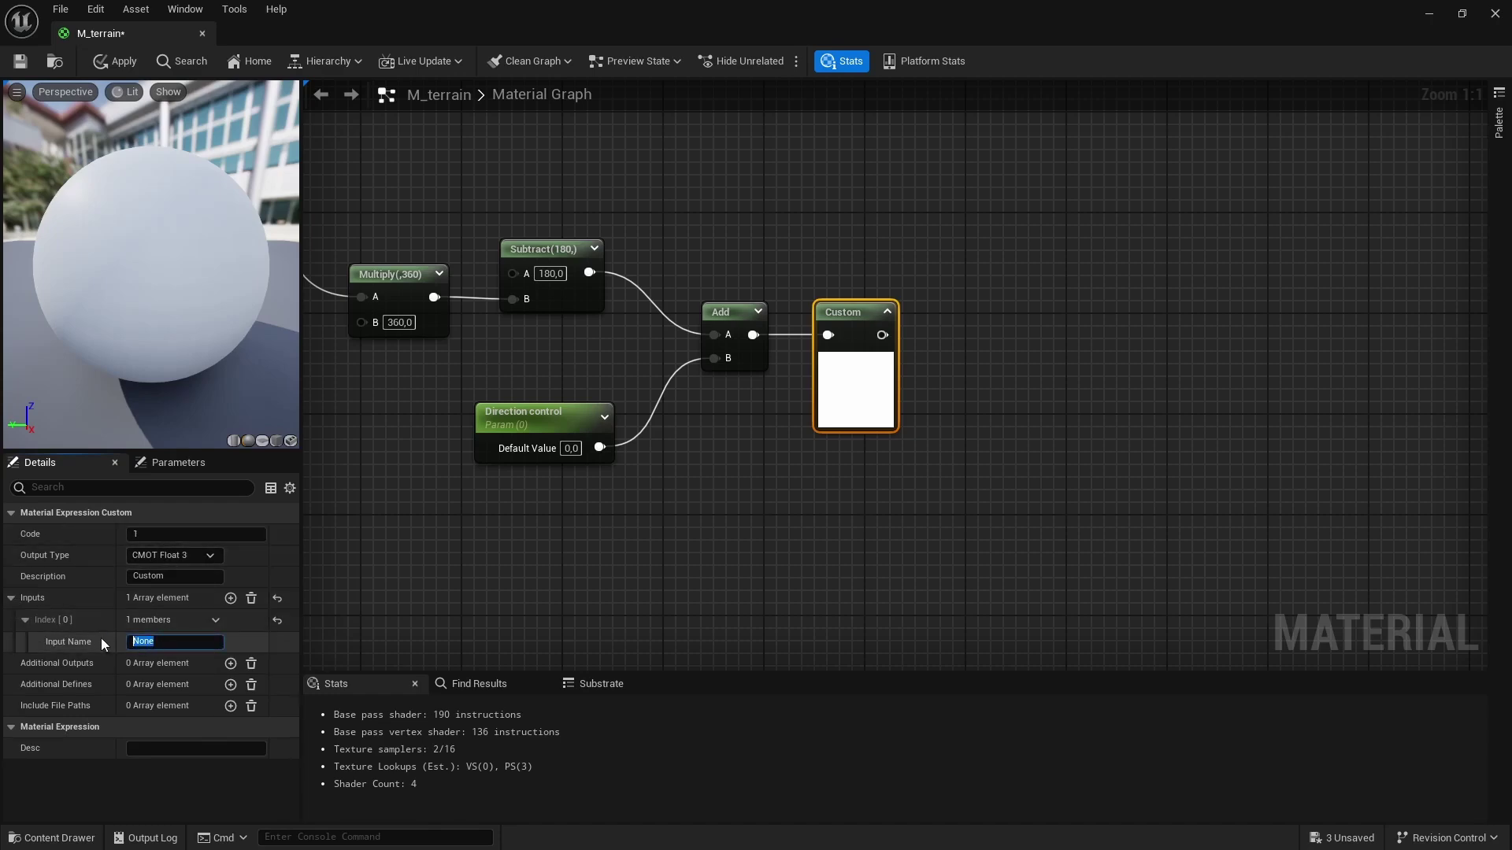
type("angle")
key("Return")
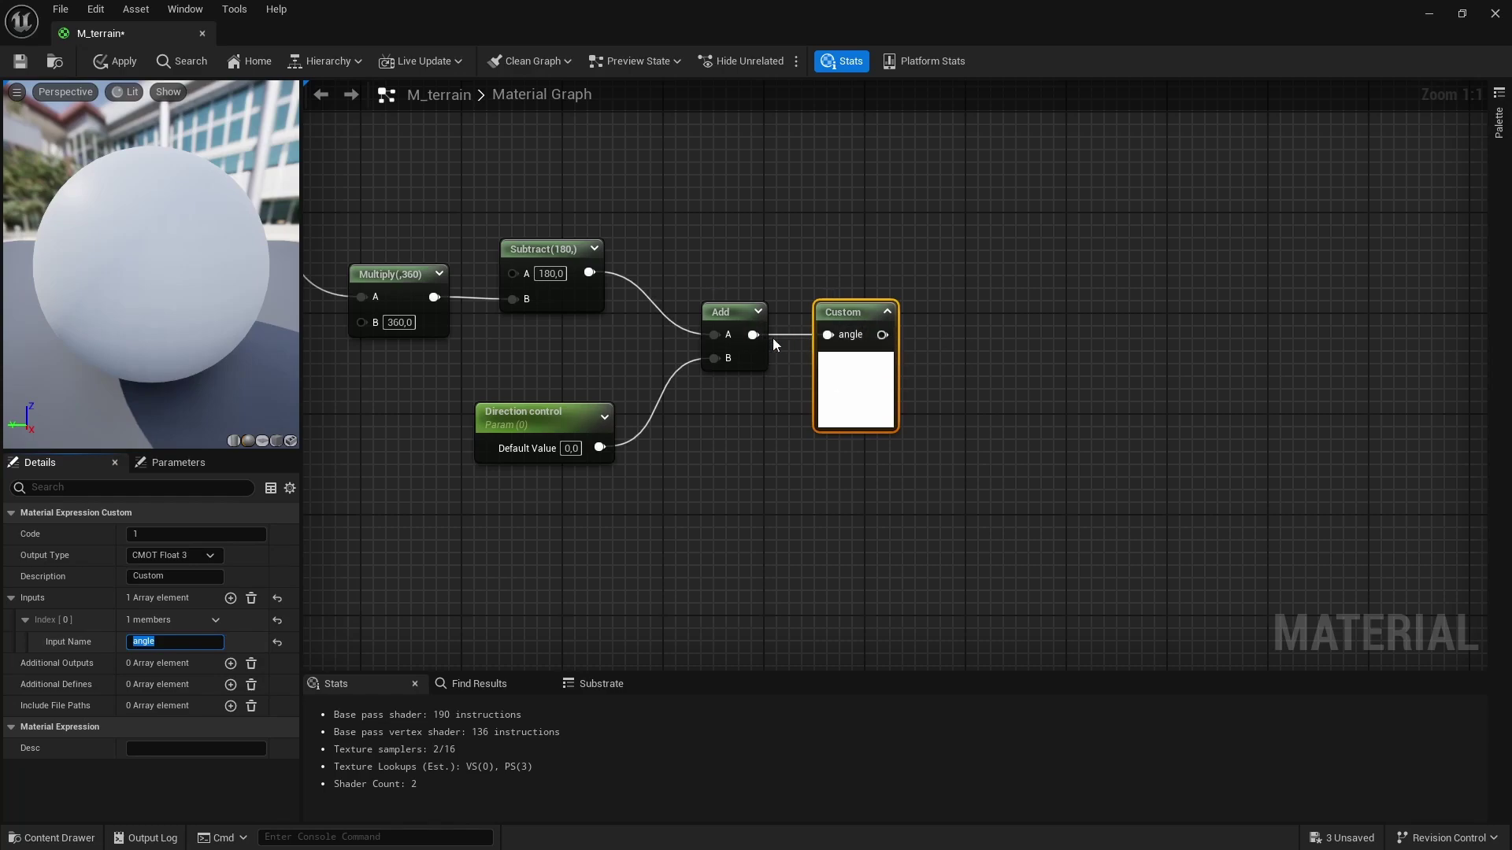
left_click(852, 306)
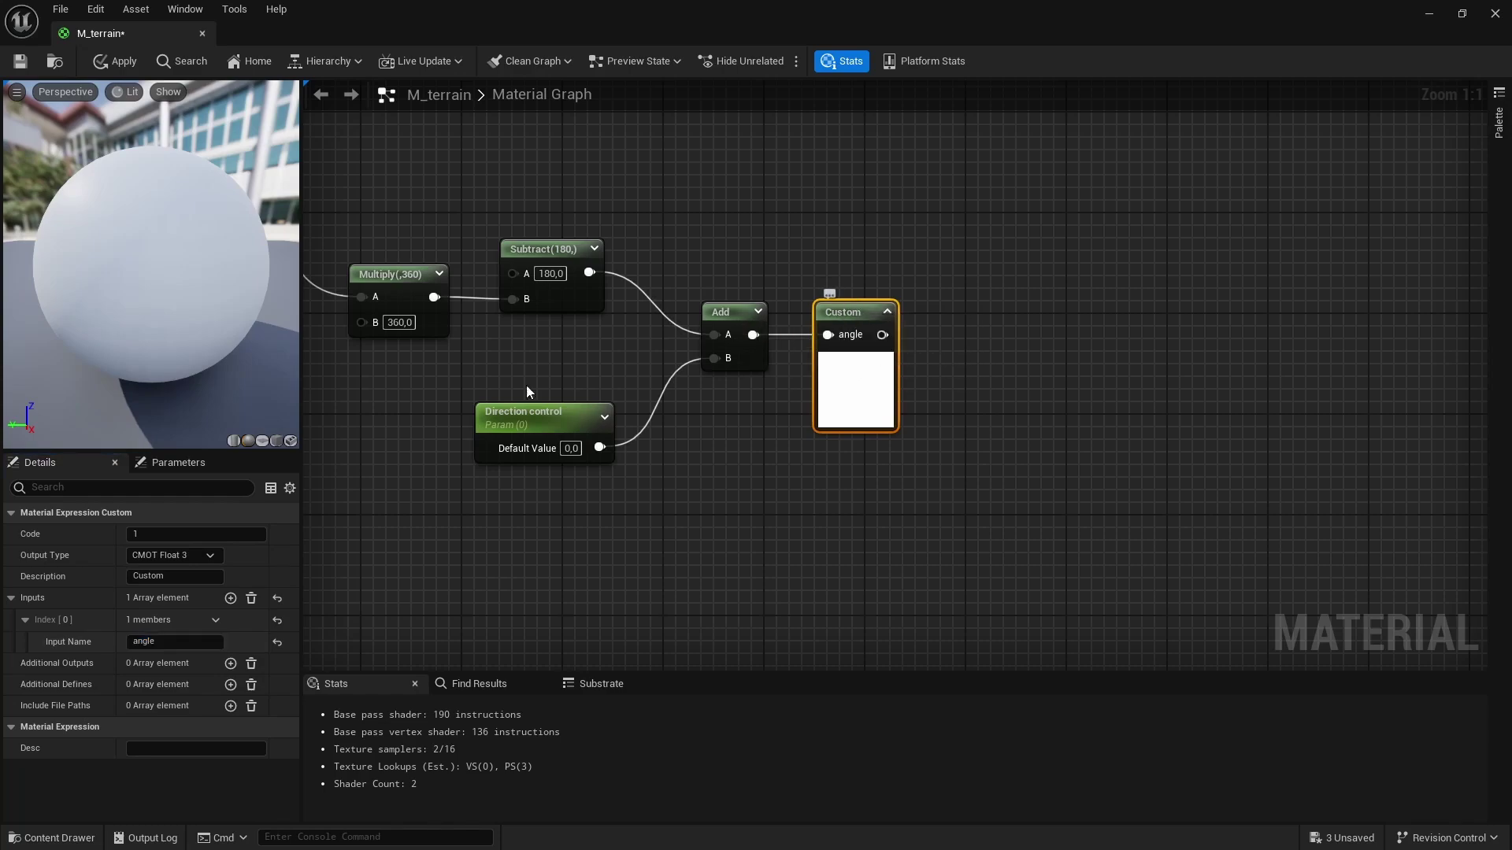
Switch to Visual Studio Code and write the first line of the Custom node's code: float angleRad = radians(angle);
left_click(240, 535)
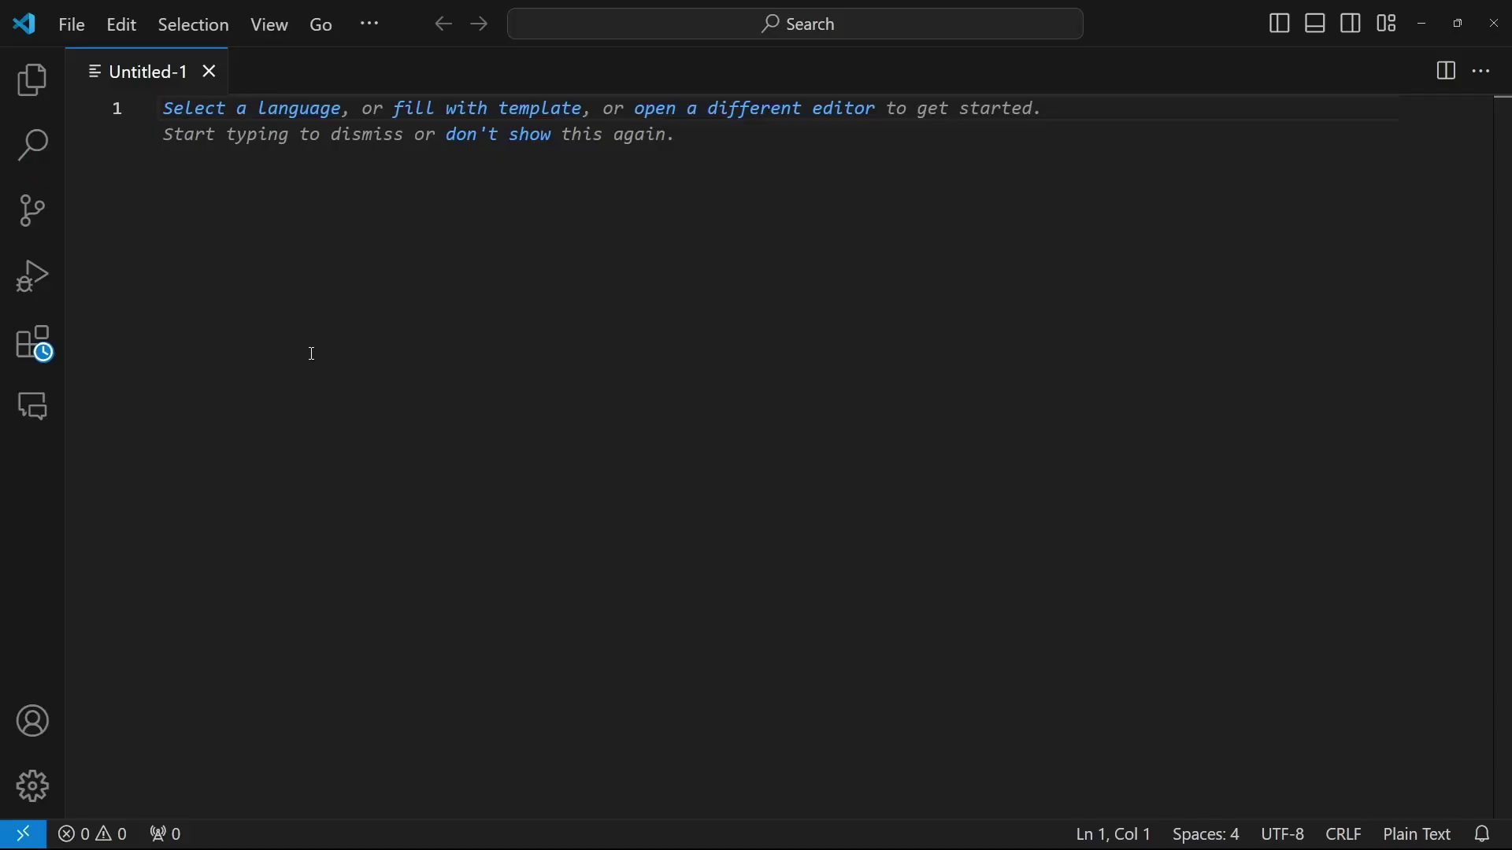
type("float")
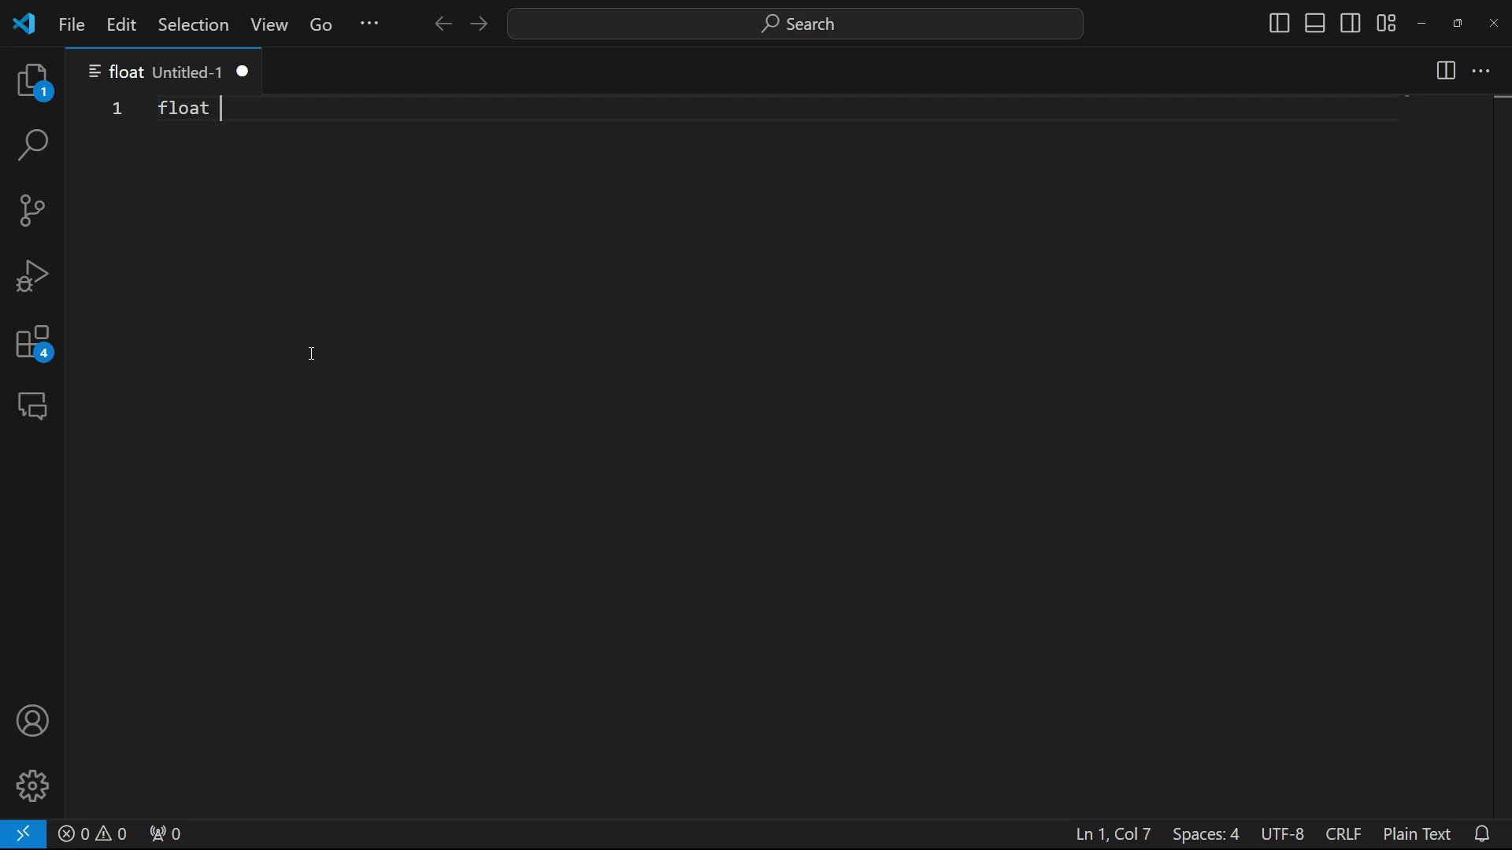
type(" angle")
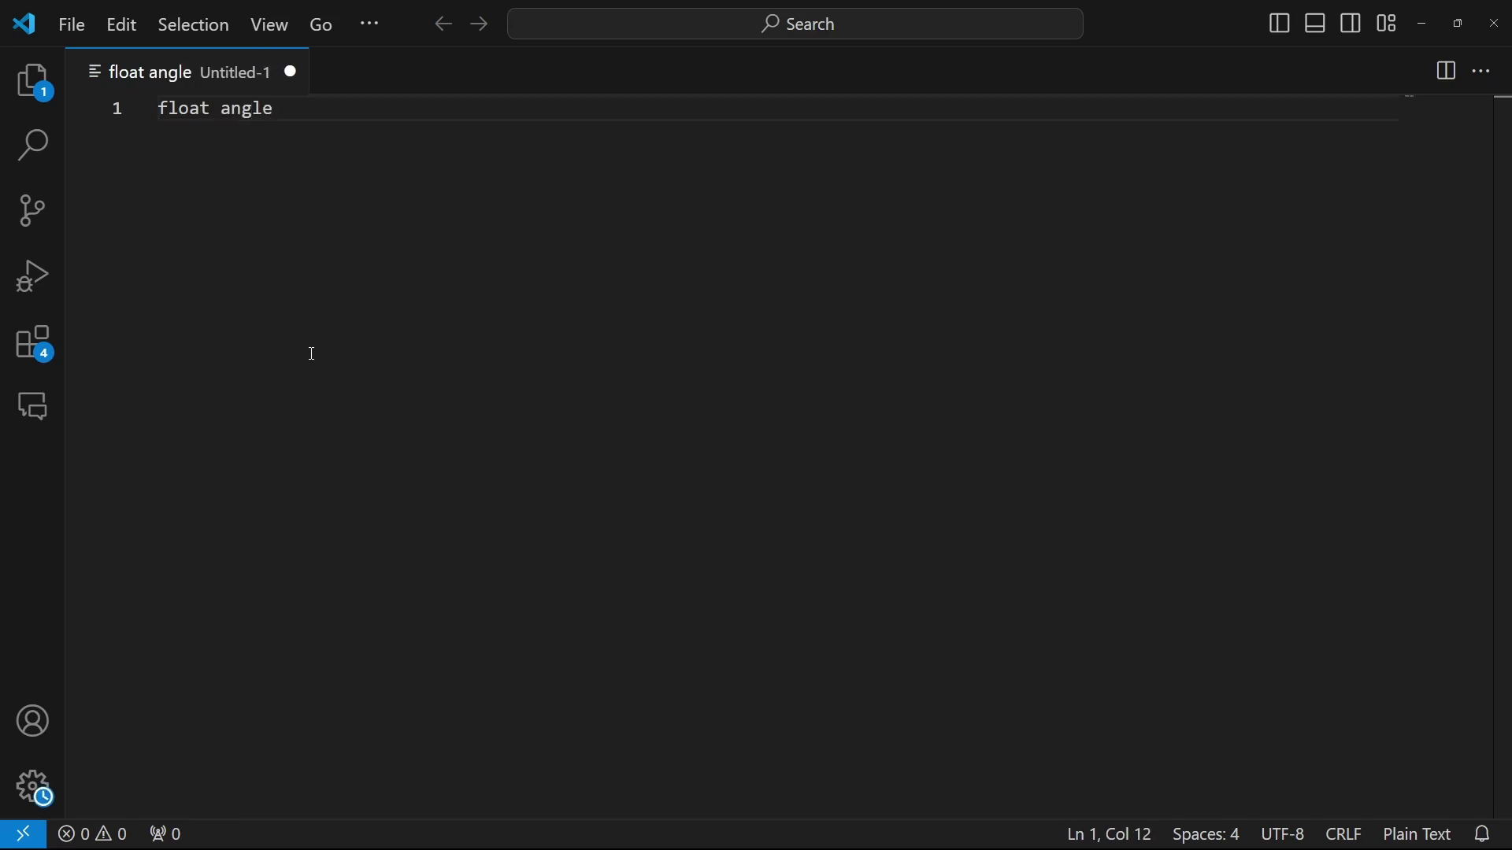
type("R")
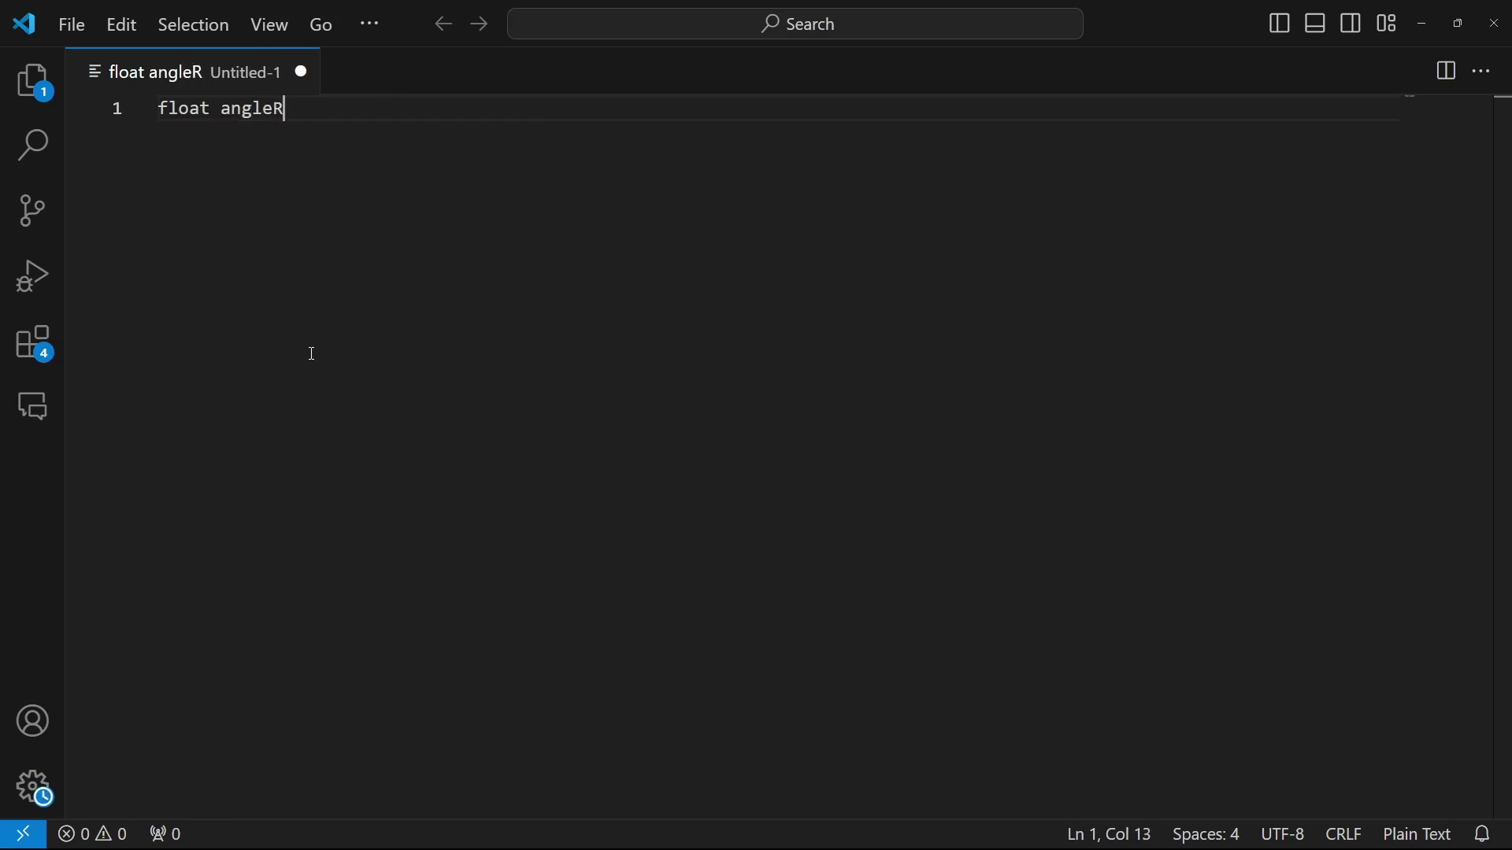
type("ad = ")
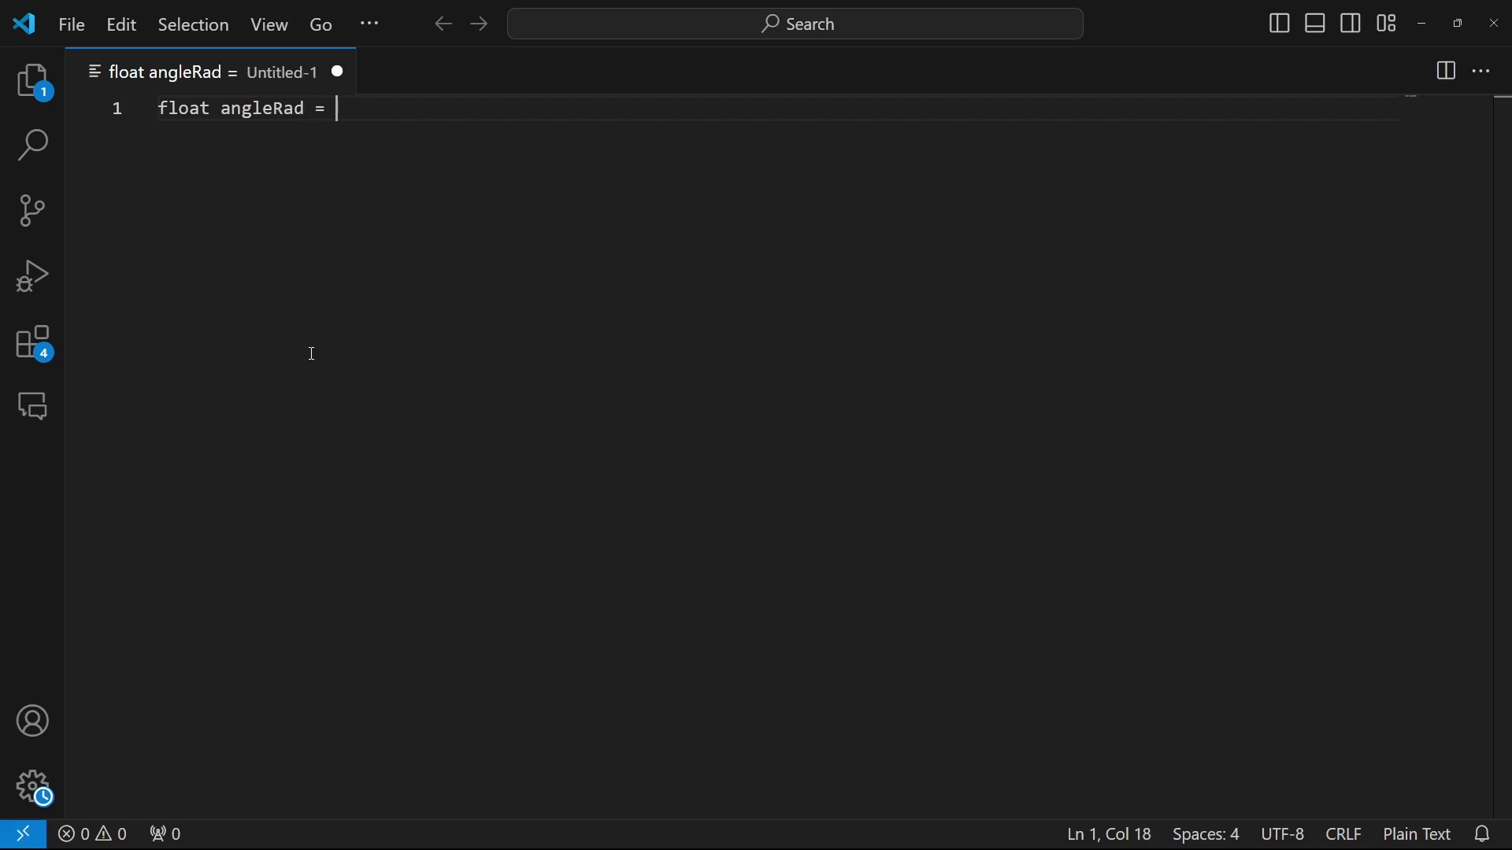
type("radians")
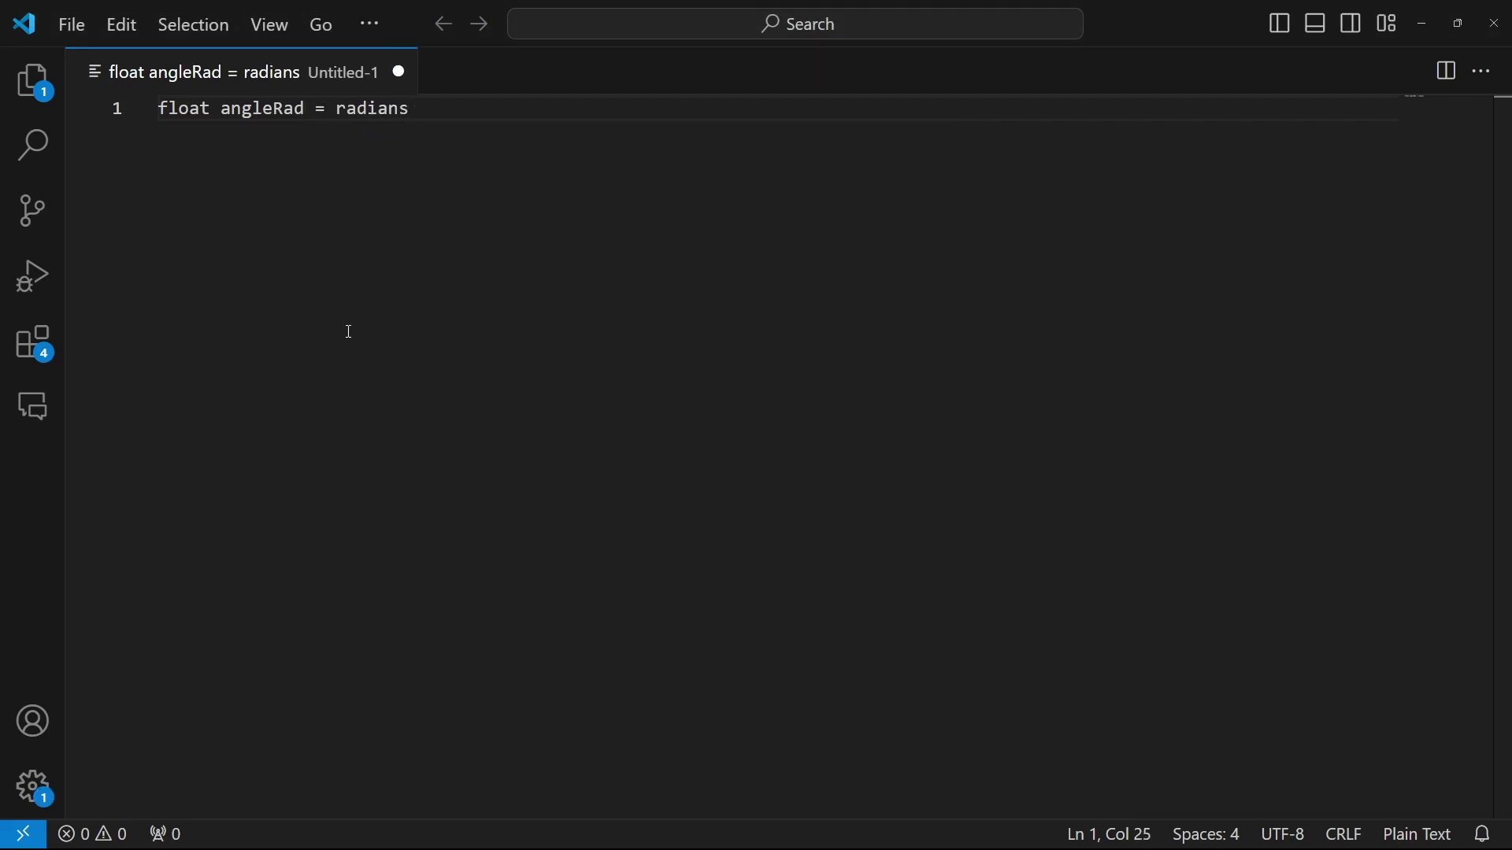
type("(angle")
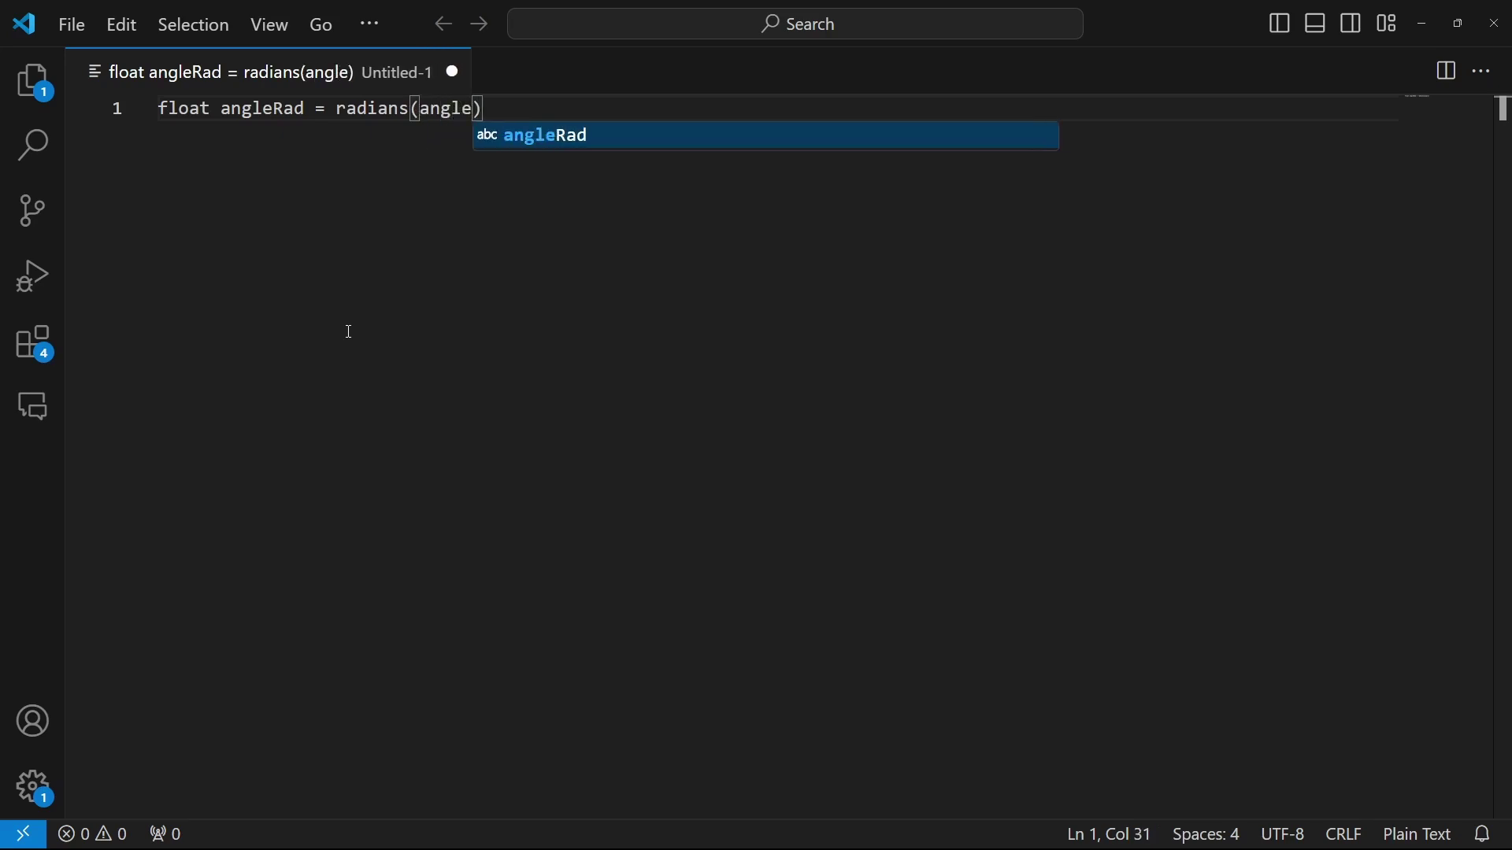
type(")")
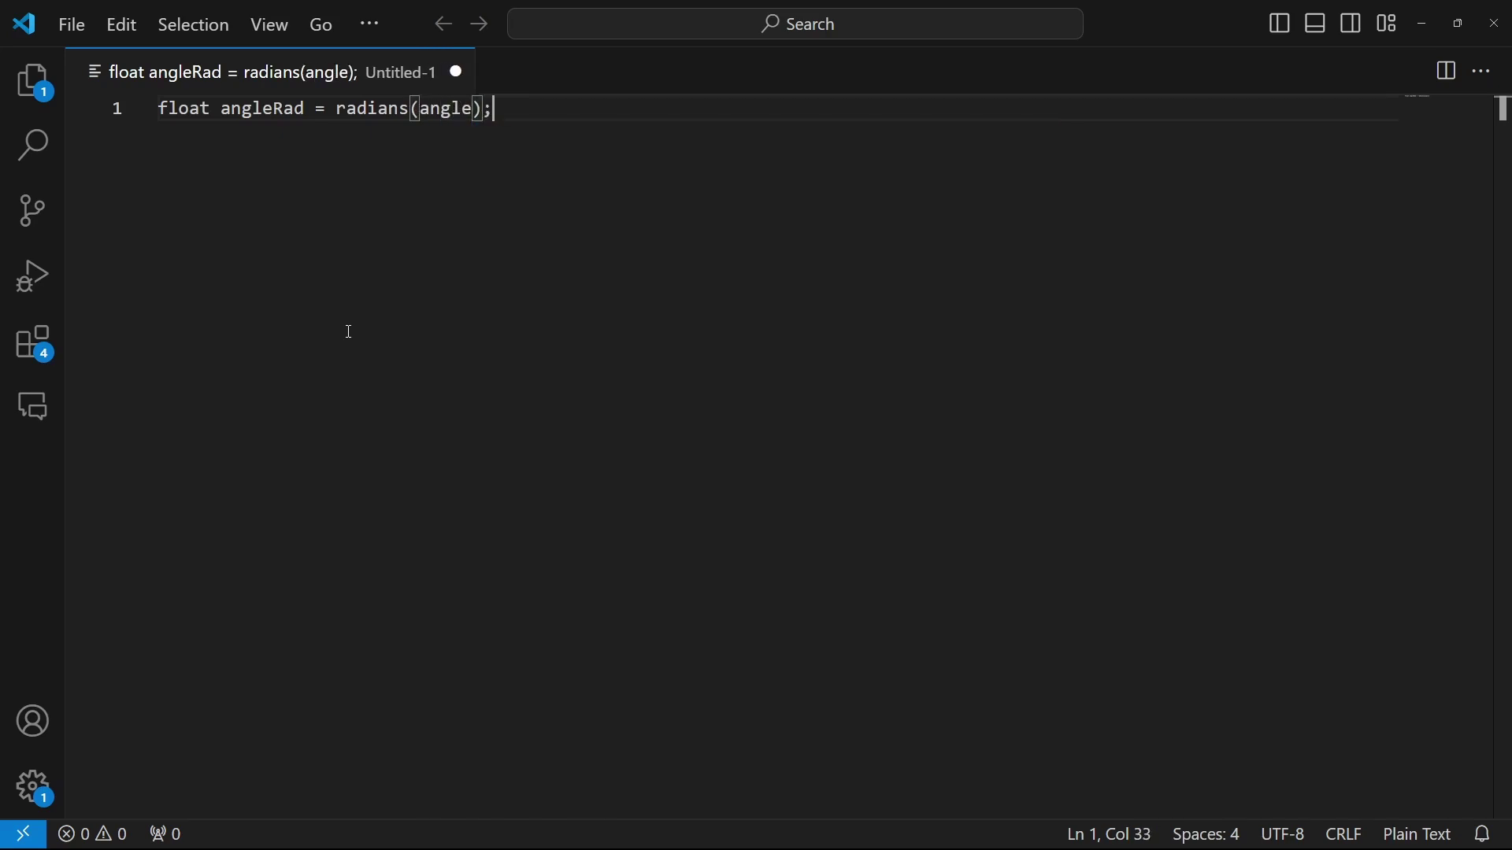
key("Return")
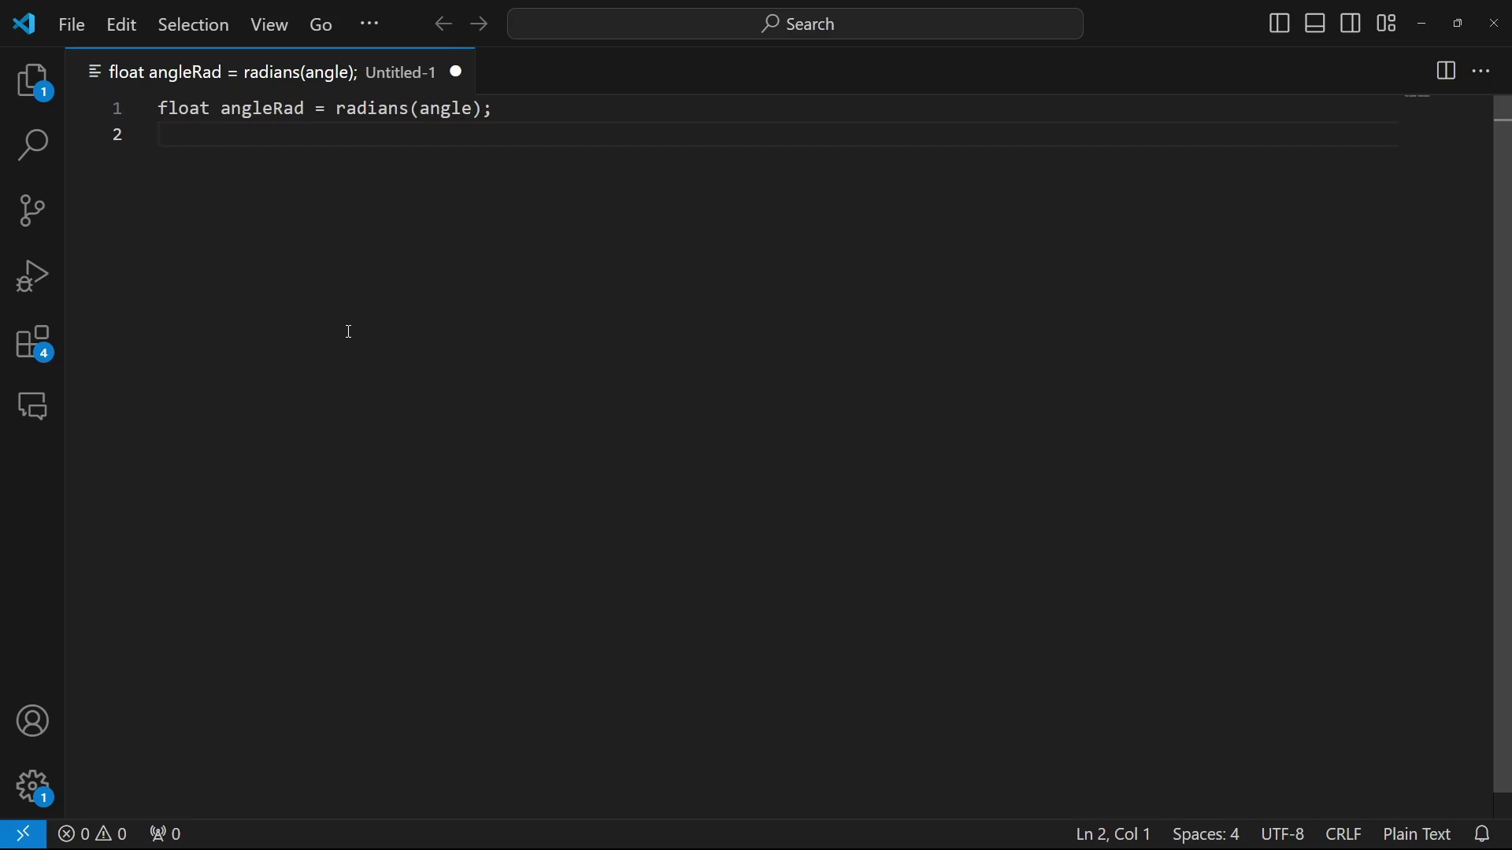
Write the second code line, float x = cos(angleRad); reusing the variable name from the first line
type("float x = ")
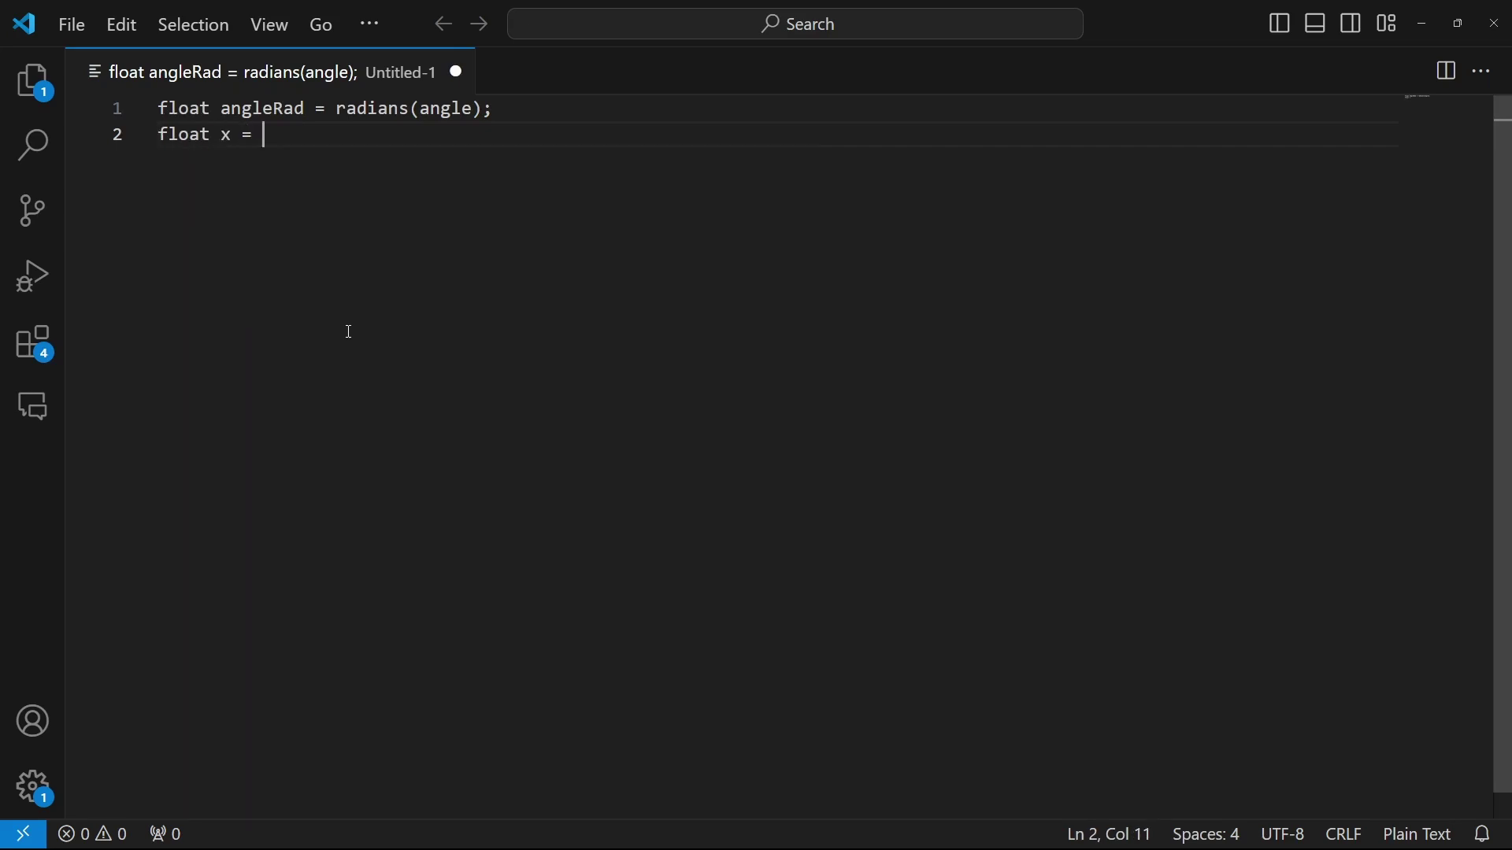
type("cos(")
double_click(258, 109)
key("ctrl+c")
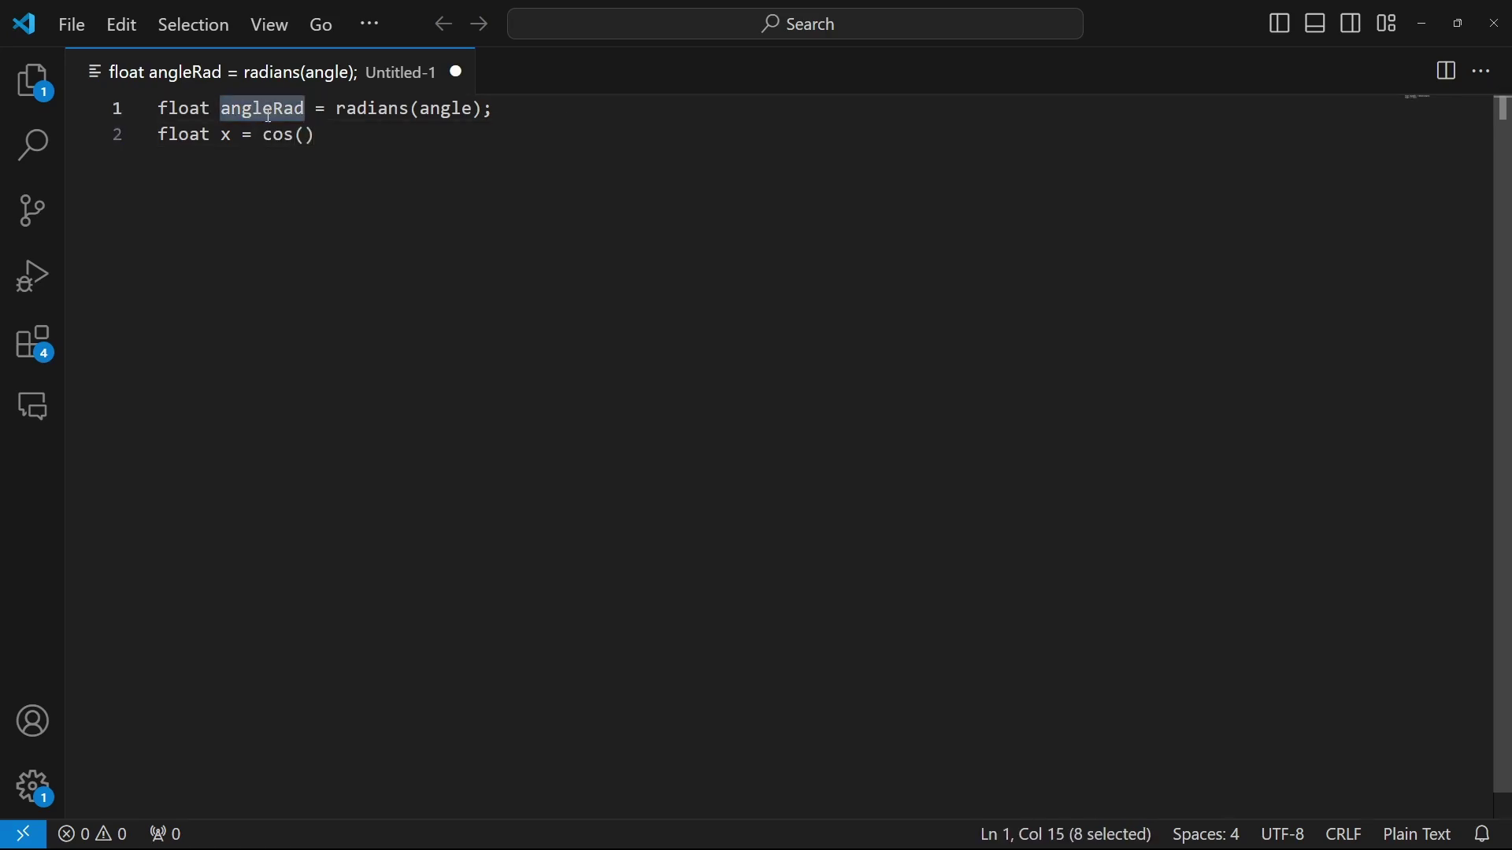
left_click(314, 135)
key("ctrl+v")
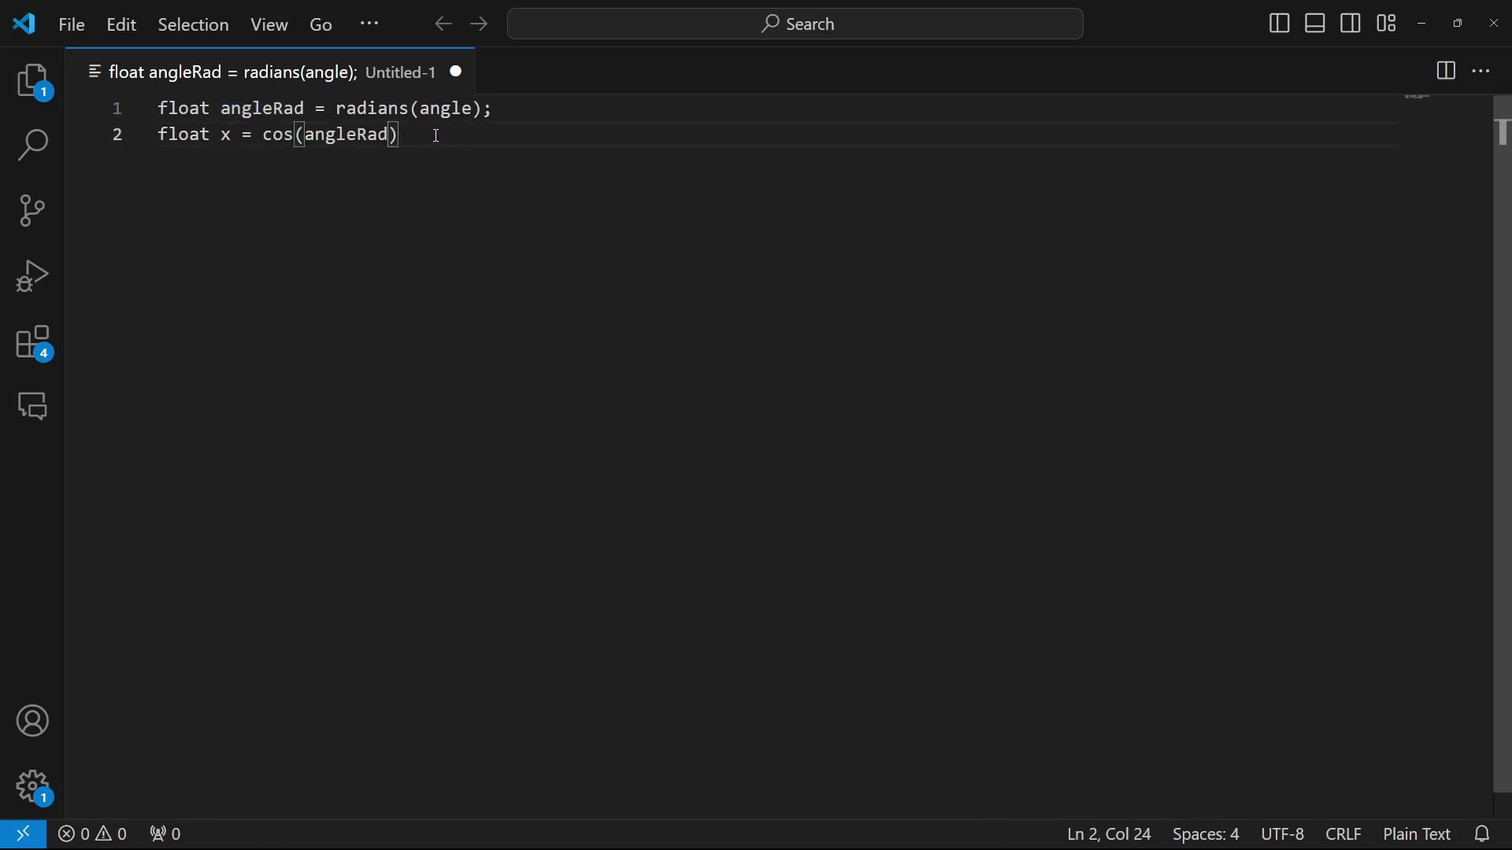
type(";")
key("Return")
Write the third code line, float y = sin(angleRad); reusing the bracketed argument from the cosine line
type("float ")
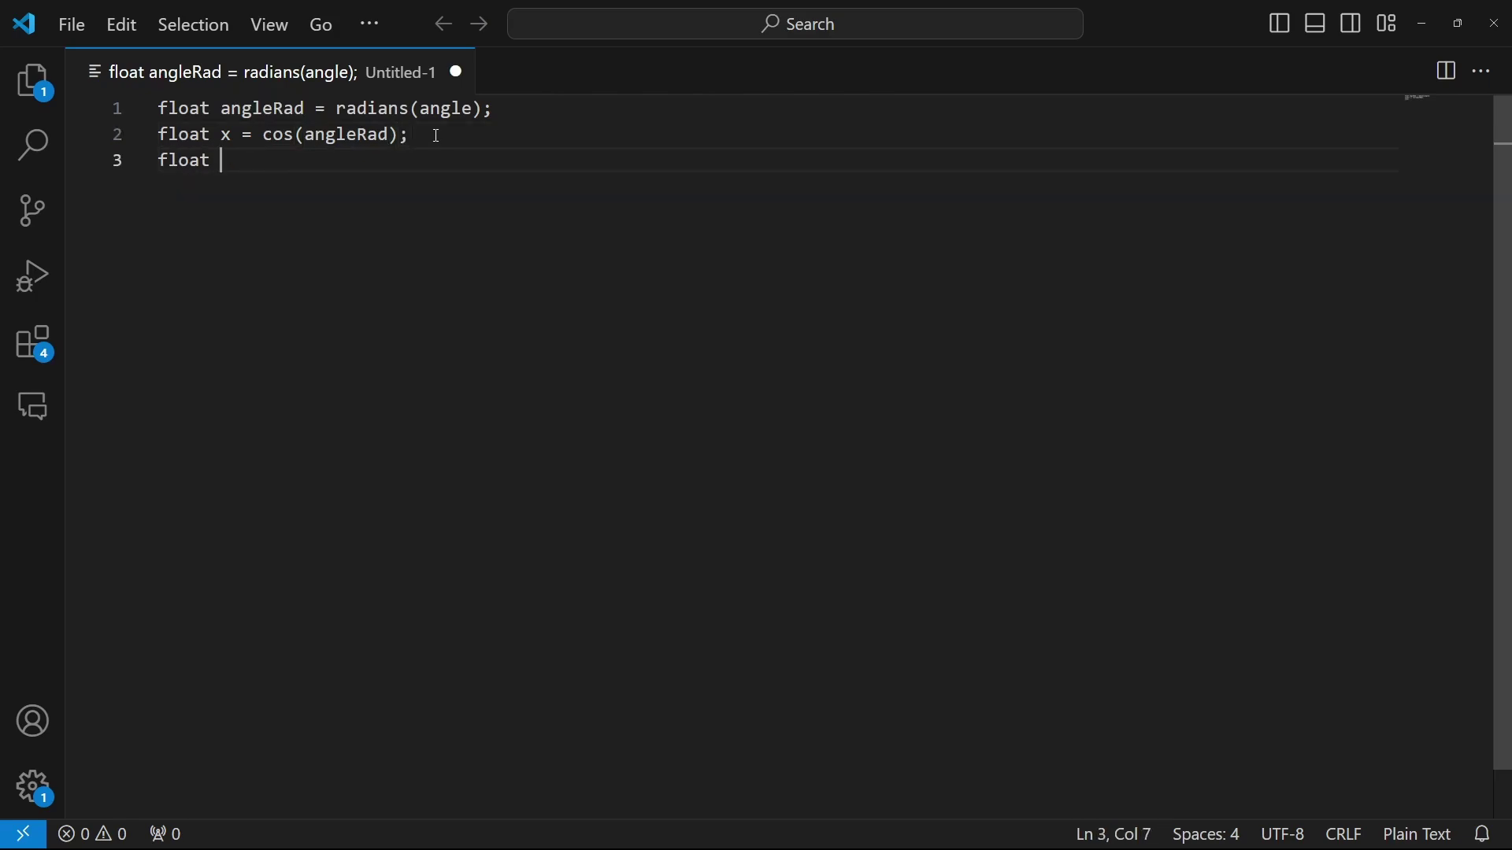
type("y = sin")
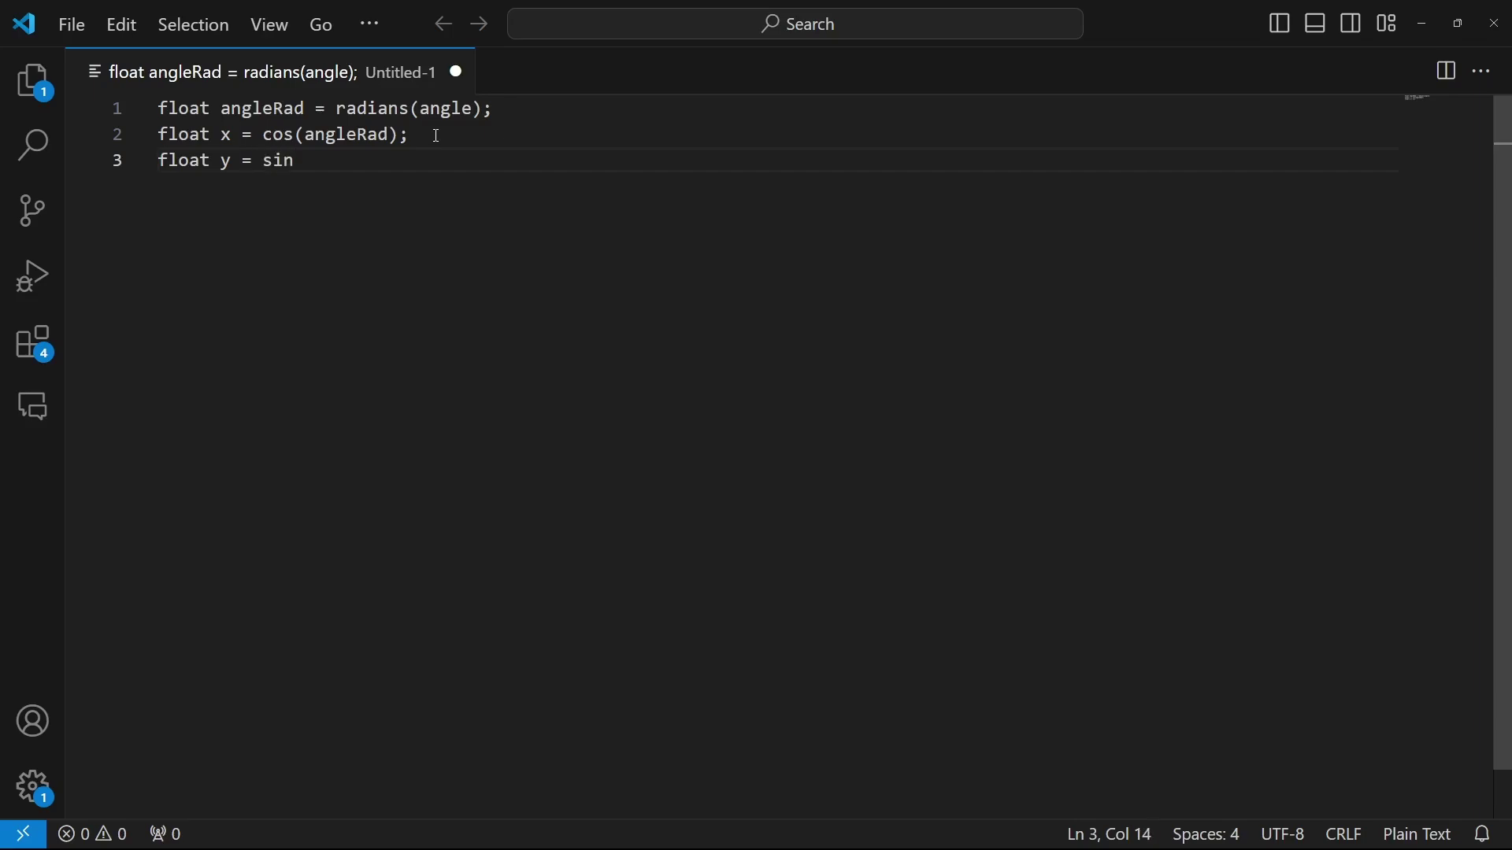
left_click_drag(296, 135, 400, 137)
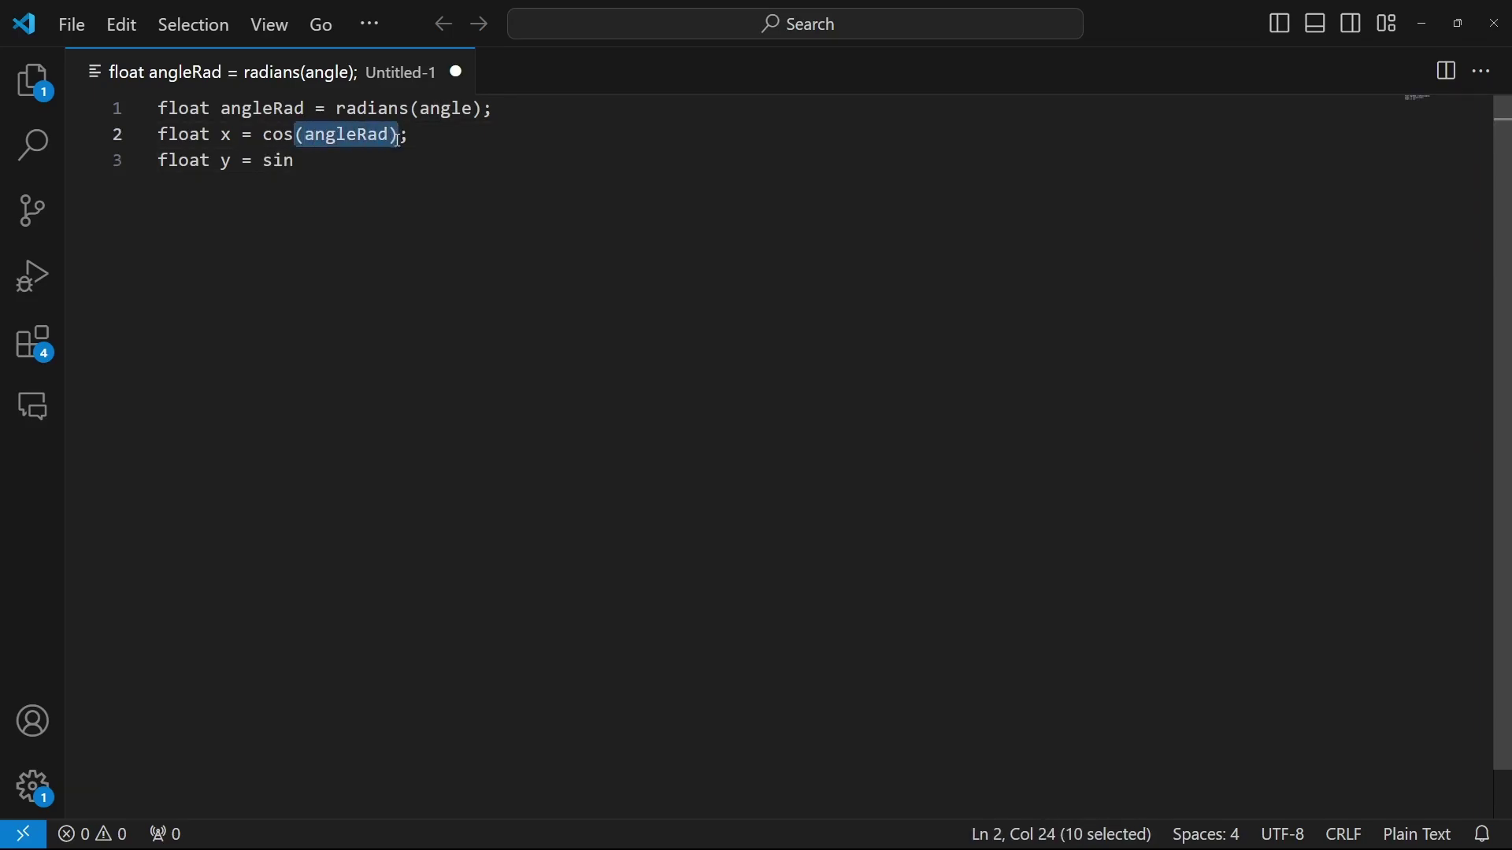
key("ctrl+c")
left_click(393, 166)
key("ctrl+v")
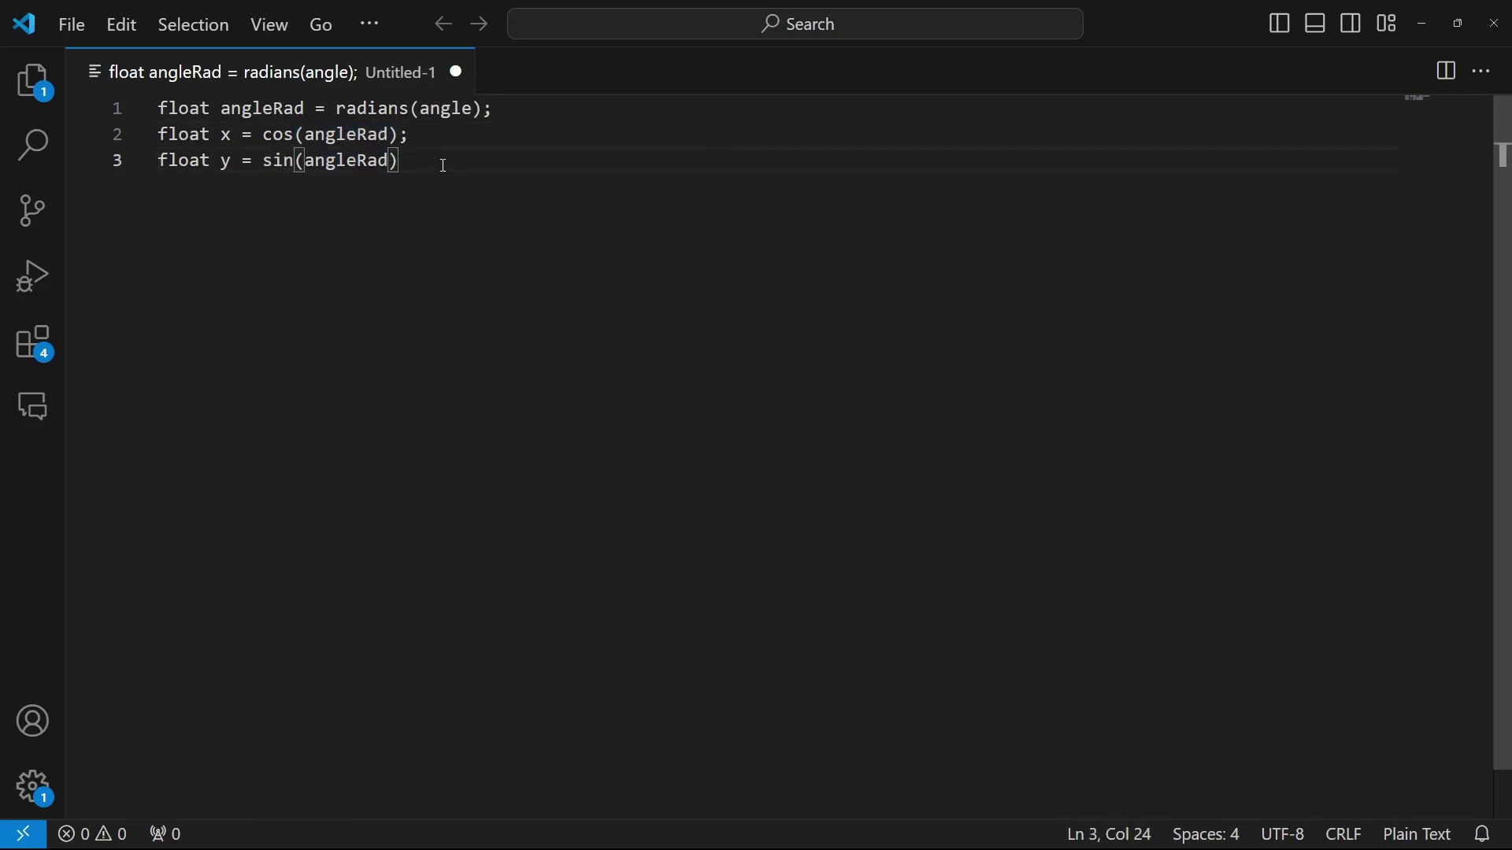
type(";")
Leave a blank line and write the final code line: return float2(y,x);
key("Return")
key("Return")
type("re")
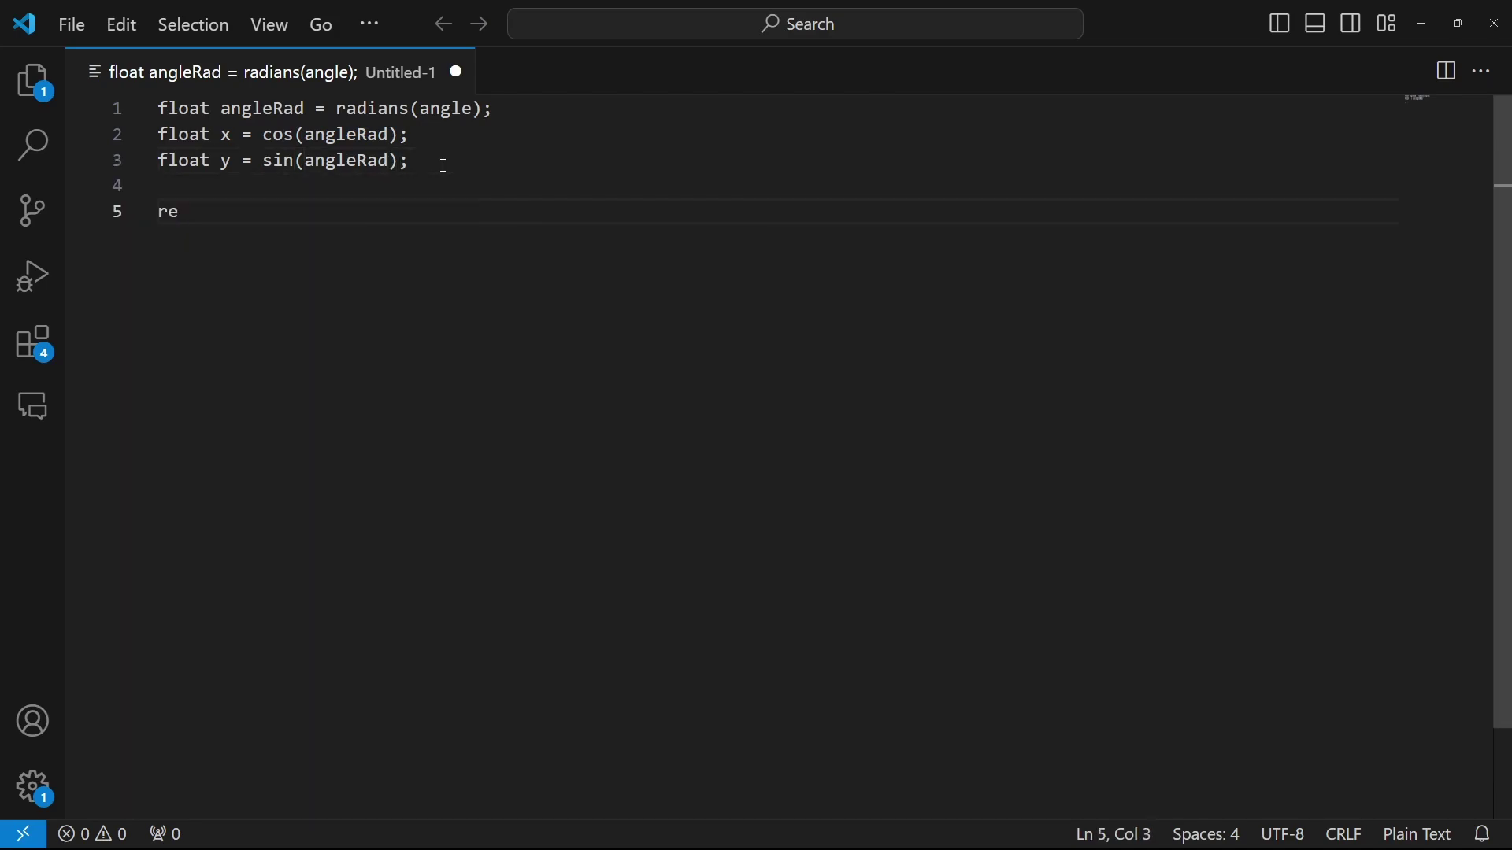
type("turn float2")
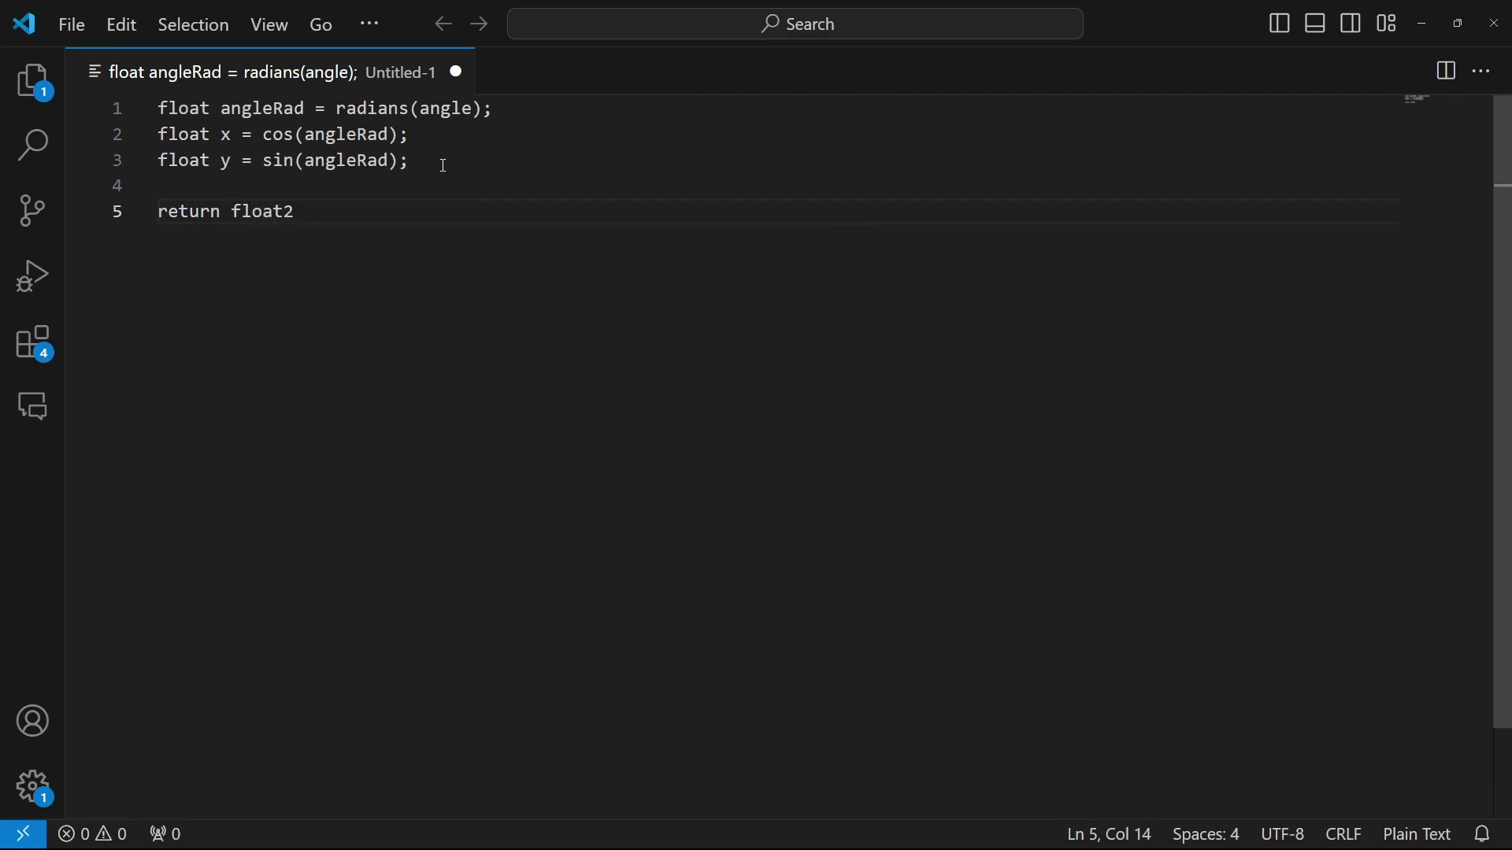
type("(y,x);")
Copy the whole code, switch back to Unreal Engine and paste it as the Custom node's code
key("ctrl+a")
left_click(523, 226)
left_click(1424, 24)
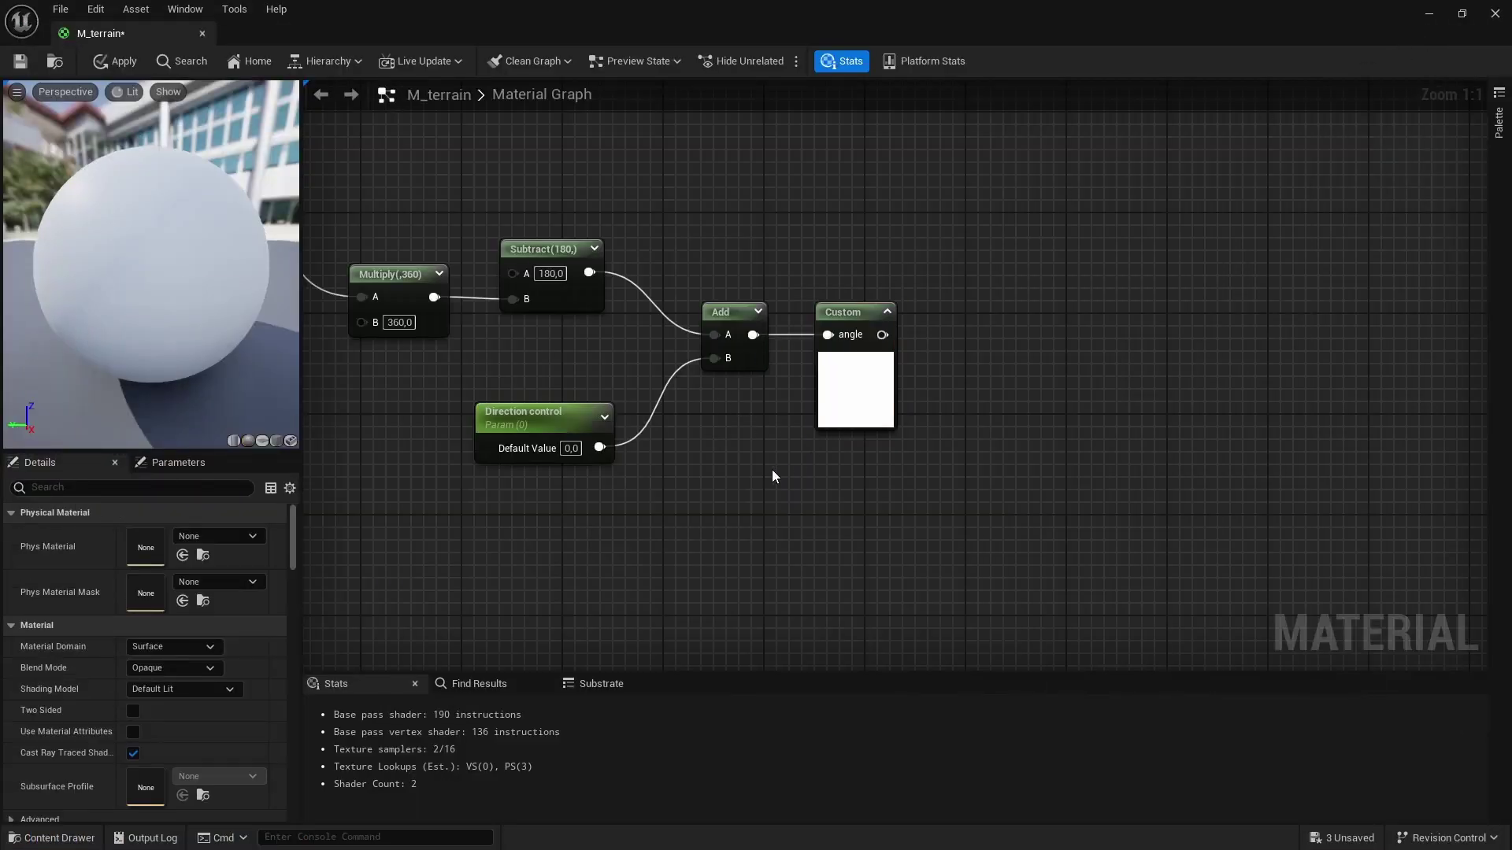
left_click(201, 534)
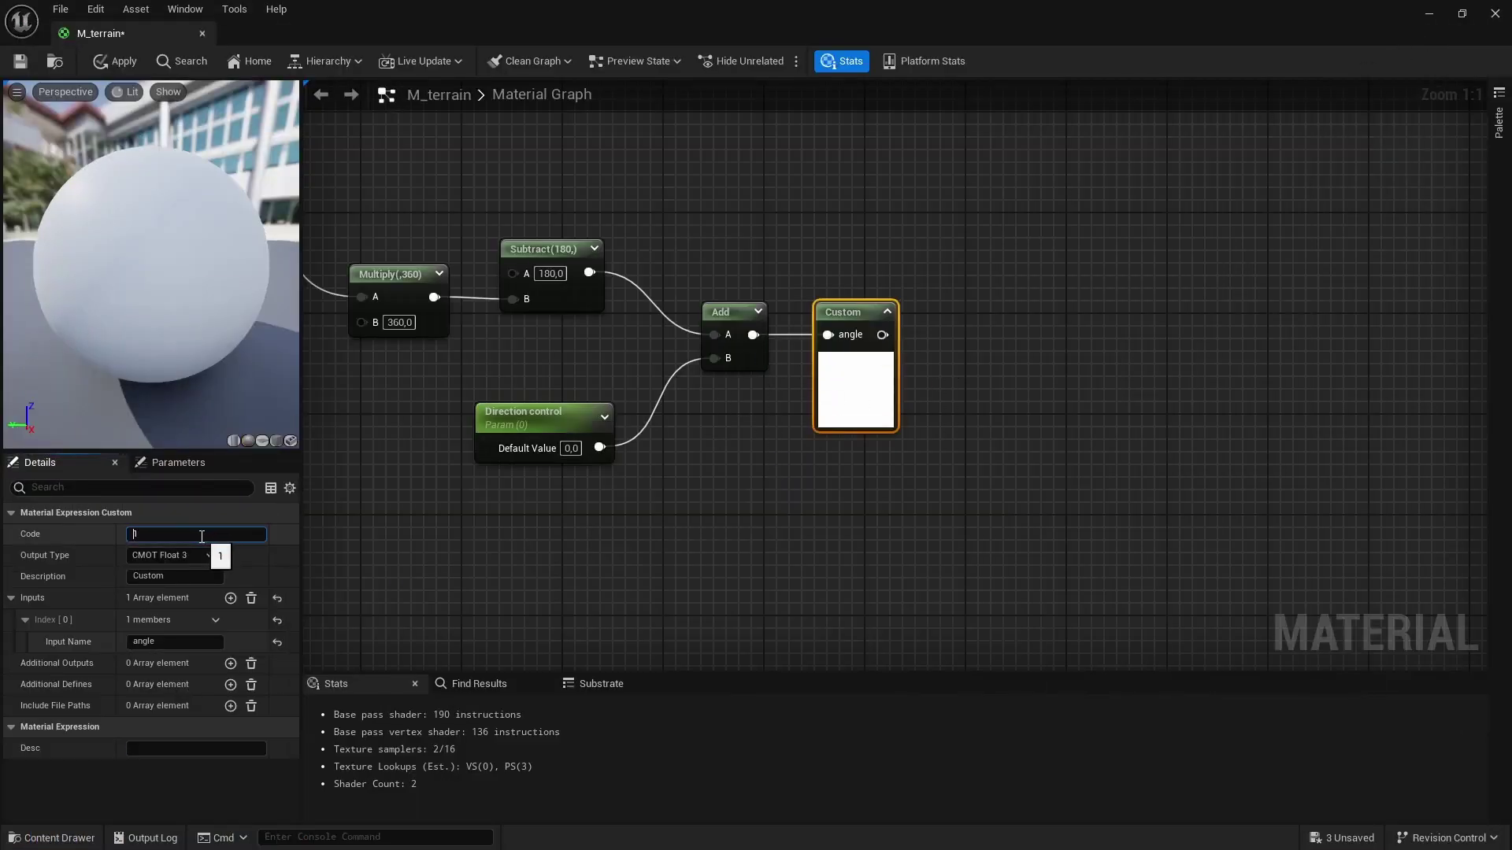
key("ctrl+v")
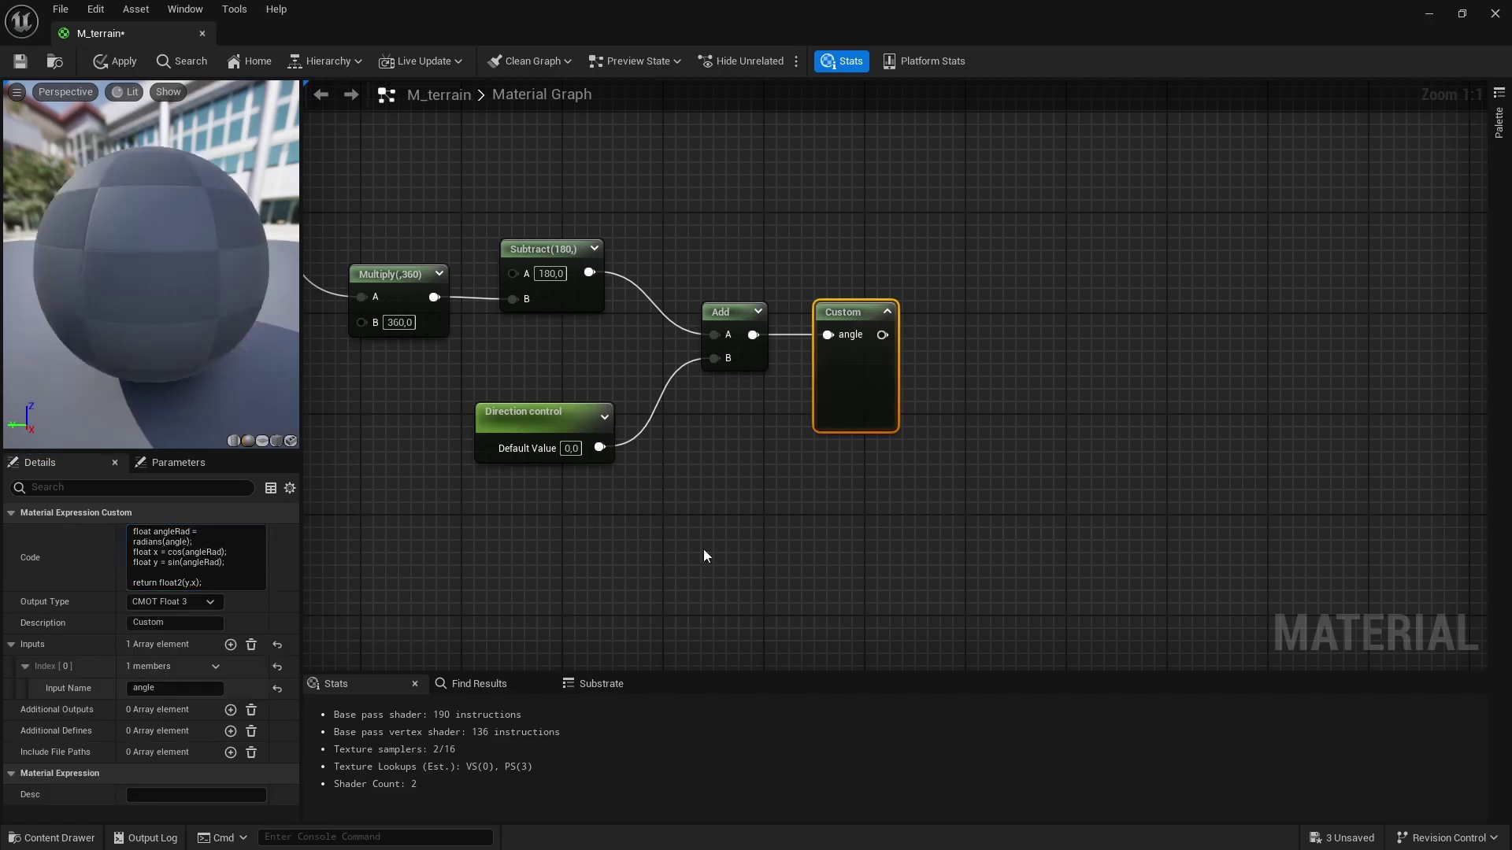
left_click(886, 517)
right_click_drag(886, 516, 716, 513)
left_click(676, 398)
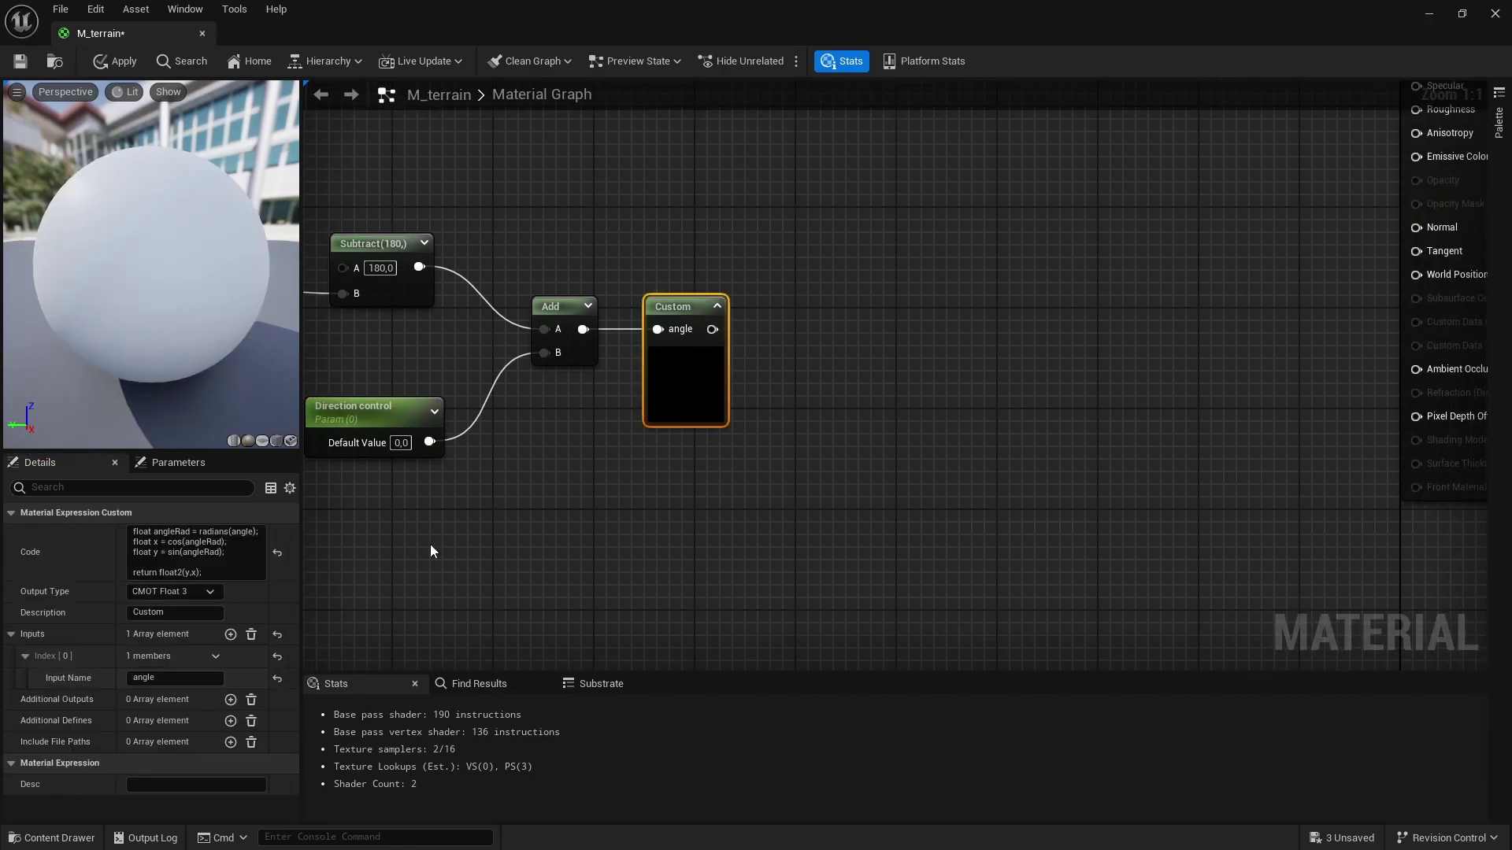
Add a FlowMaps function node between the Custom node and the material output, leaving space before it
right_click_drag(568, 507, 525, 486)
right_click(755, 348)
type("flow")
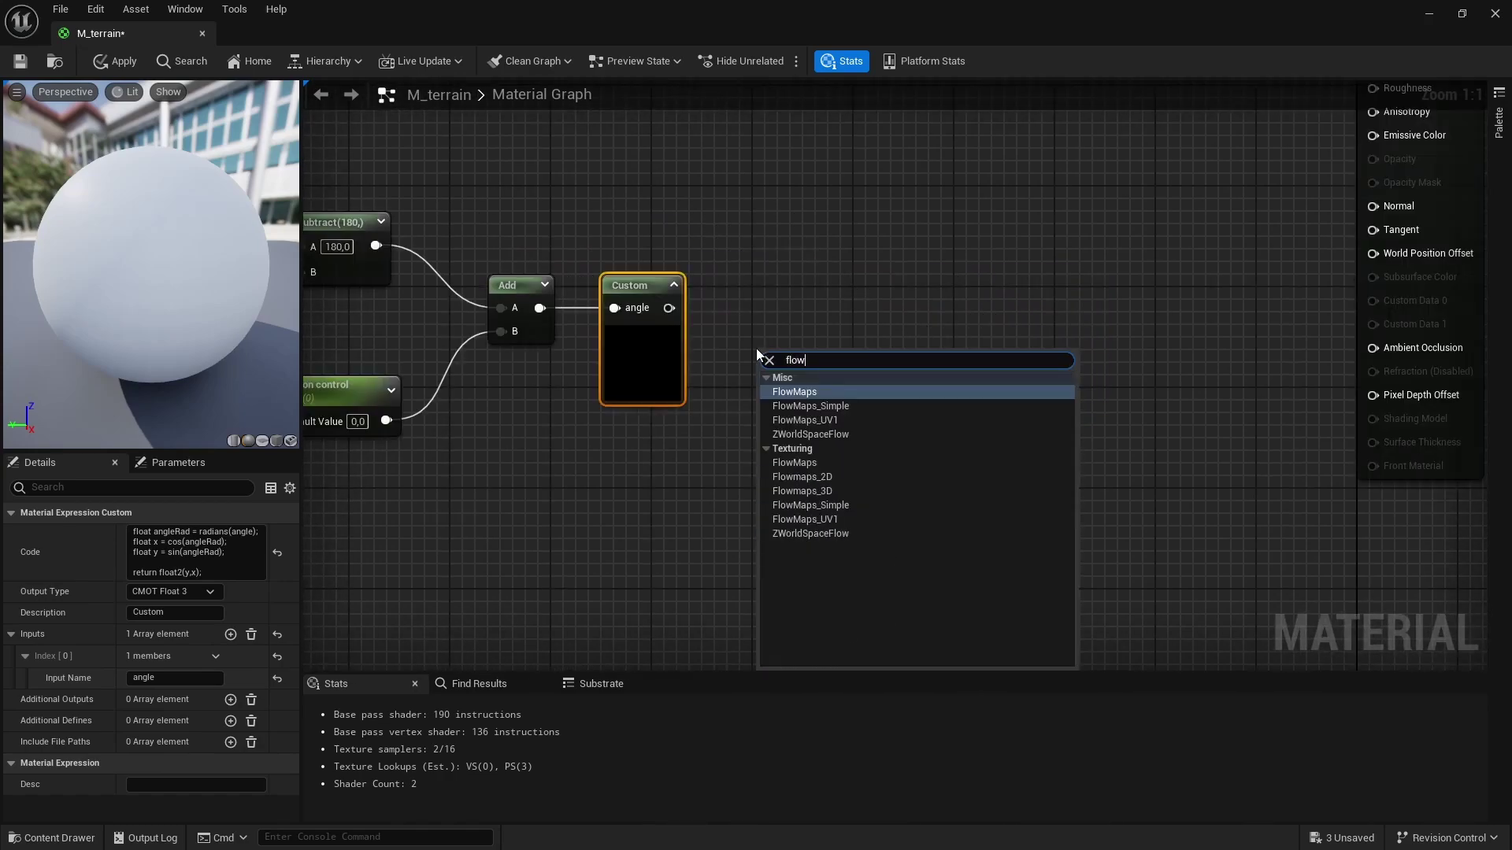
left_click(817, 392)
scroll(826, 362, "down", 4)
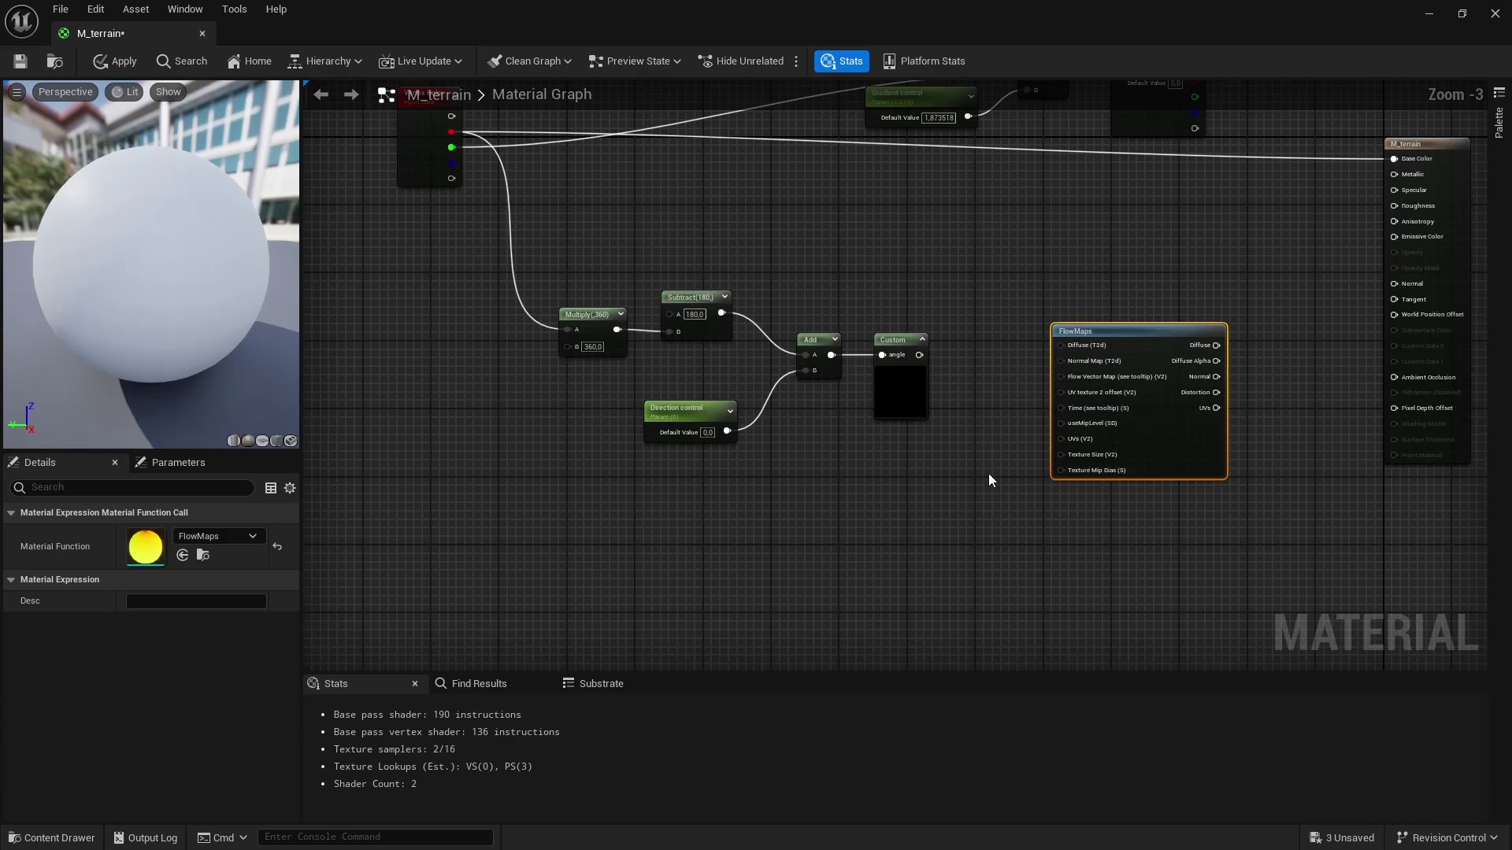
scroll(989, 475, "up", 4)
left_click_drag(682, 388, 569, 276)
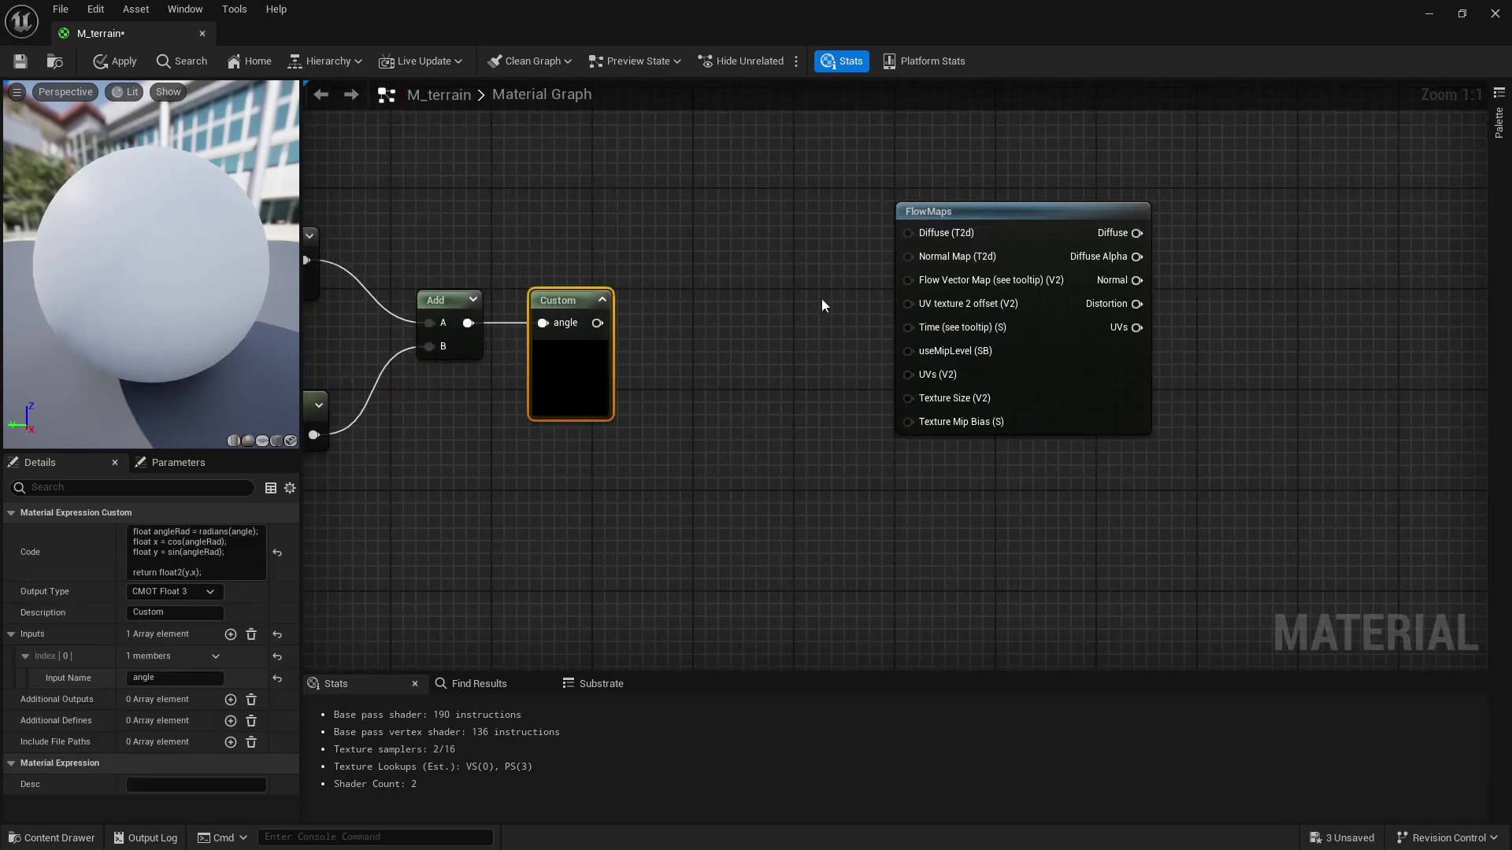
left_click(844, 331)
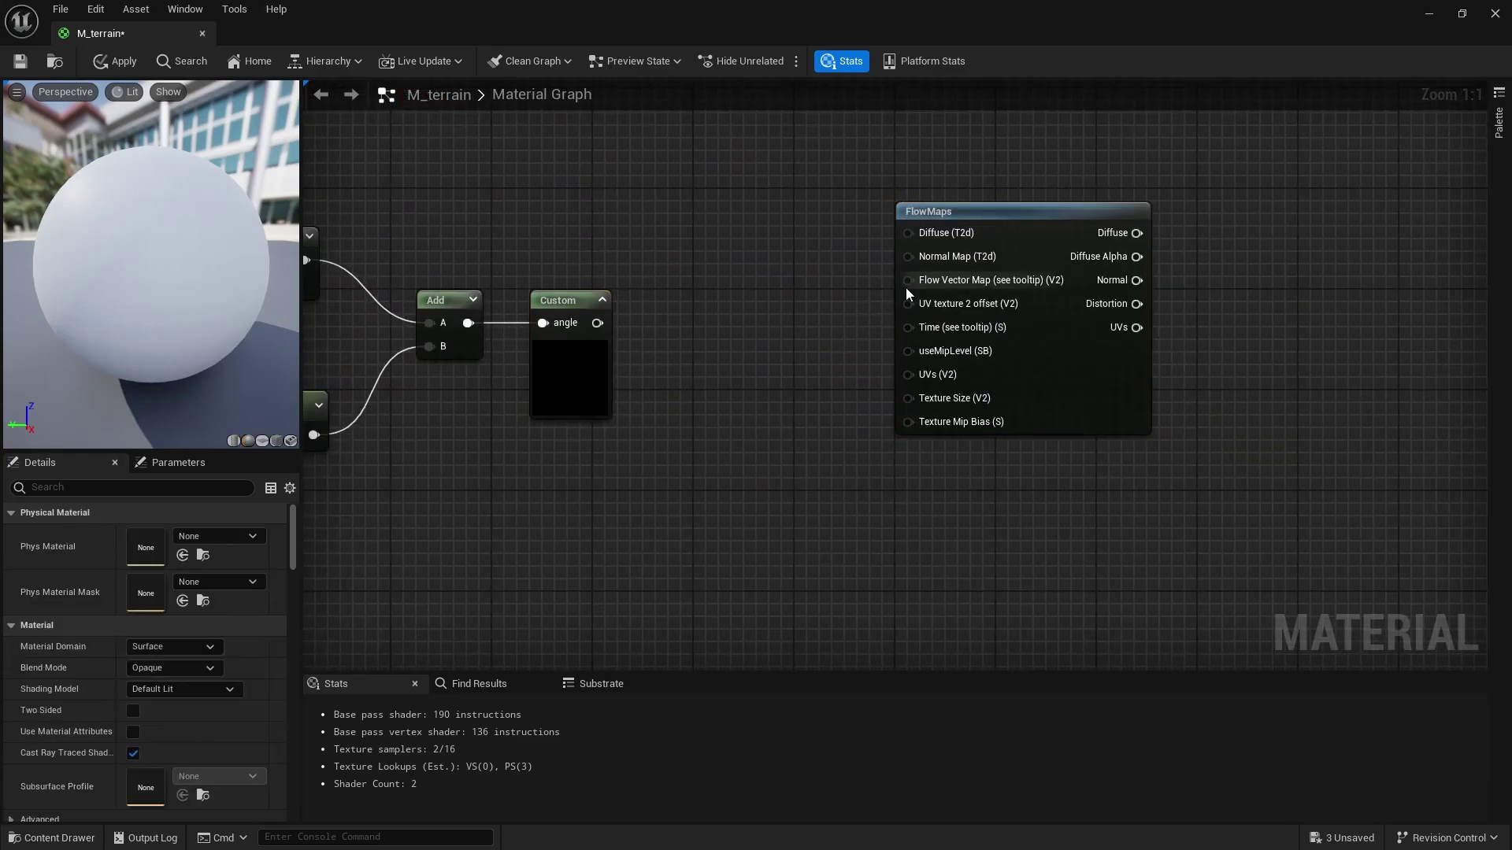
mouse_move(908, 287)
Add a Multiply node after the Custom node and connect the Custom output to its A input
right_click_drag(694, 356, 867, 347)
left_click(839, 309)
left_click_drag(767, 314, 852, 340)
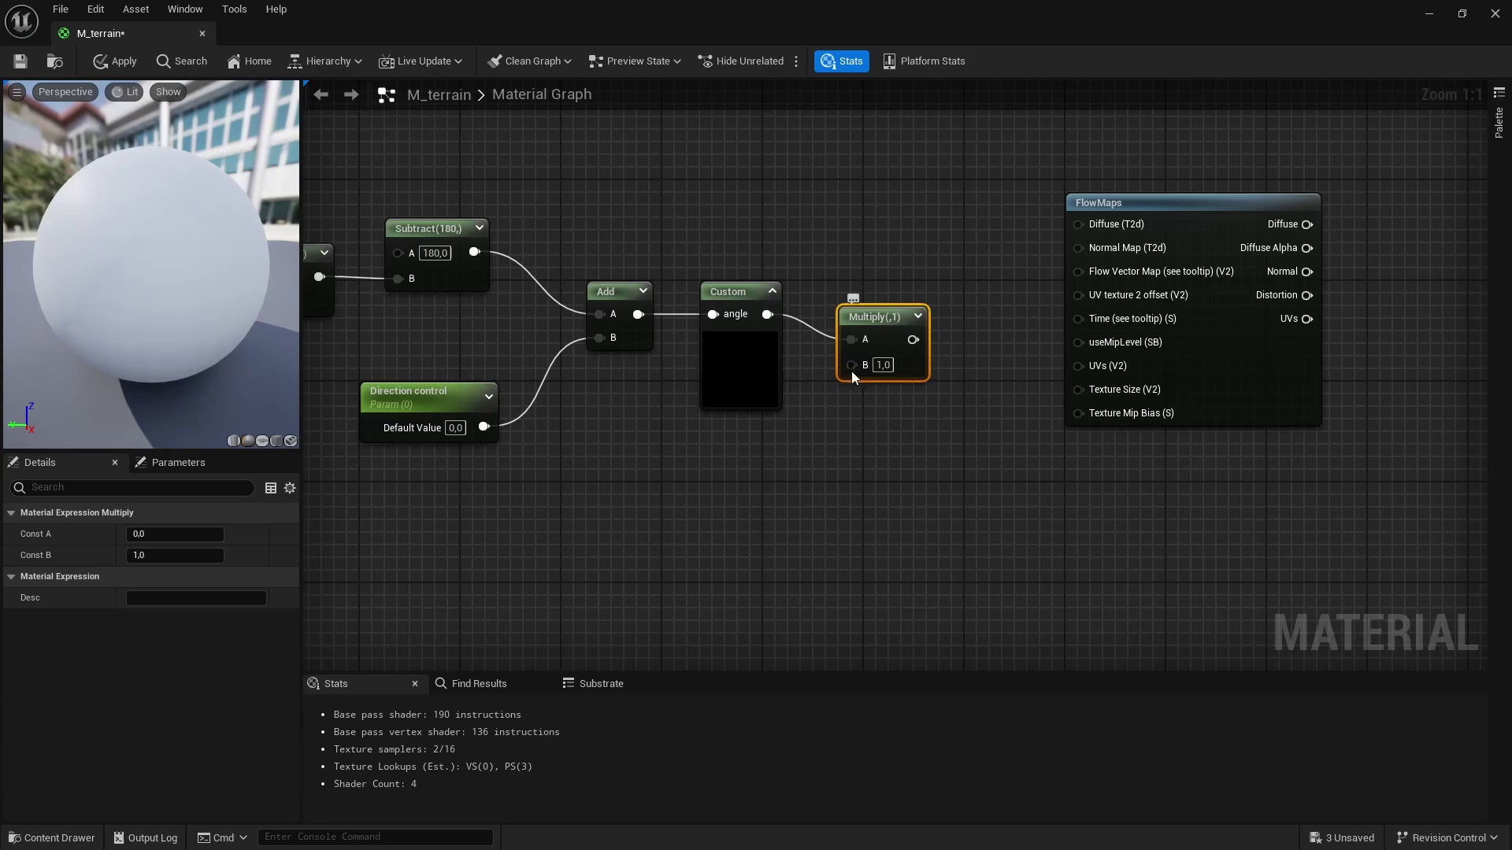
Promote the new Multiply node's B input to a parameter named Flow Multiplier
right_click(852, 367)
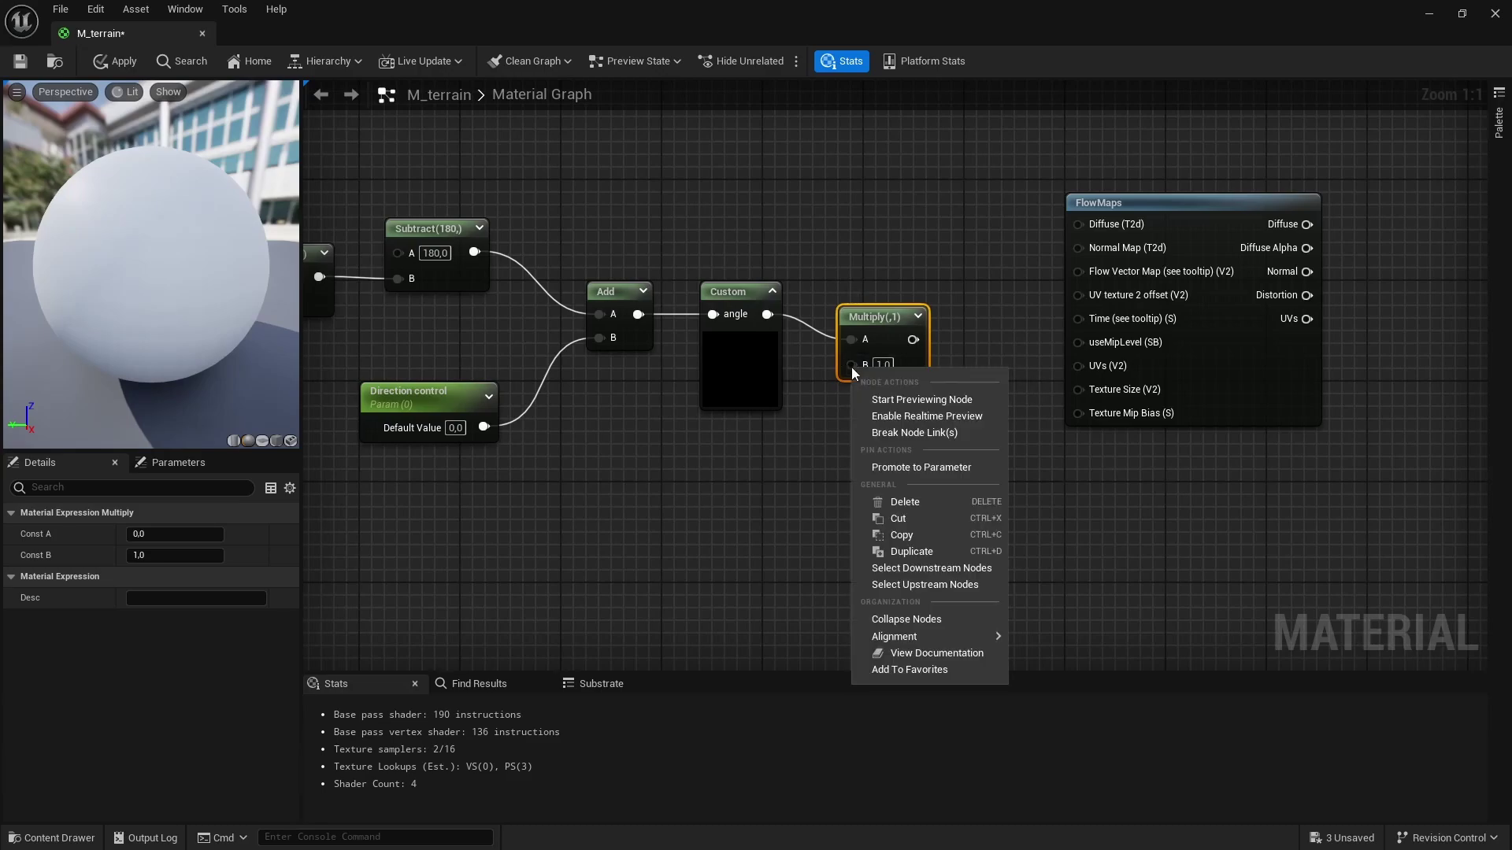
left_click(873, 468)
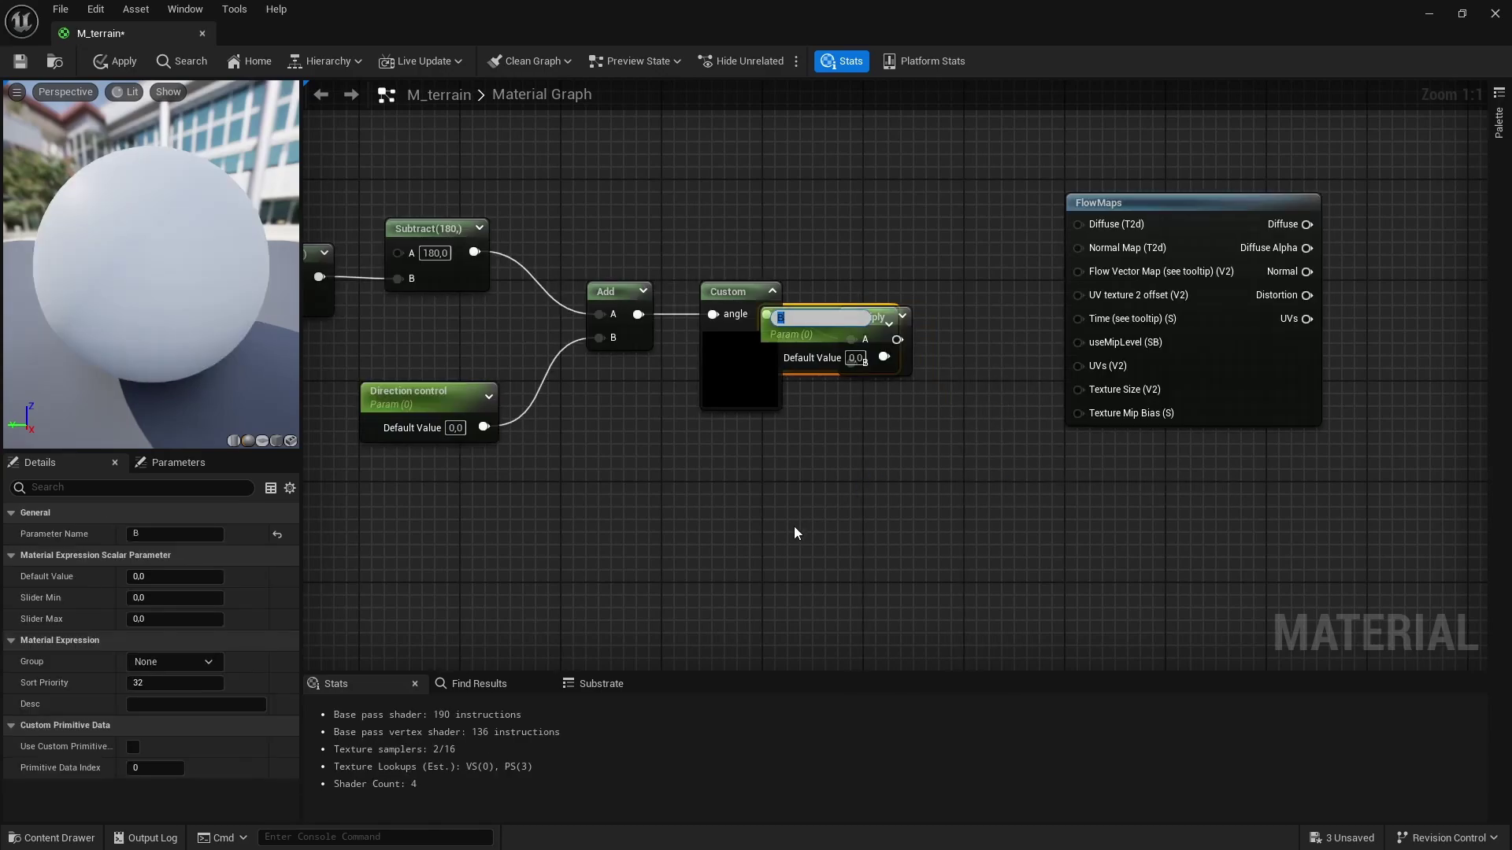
type("Vector")
key("ctrl+a")
type("Flow Multiplier")
key("Return")
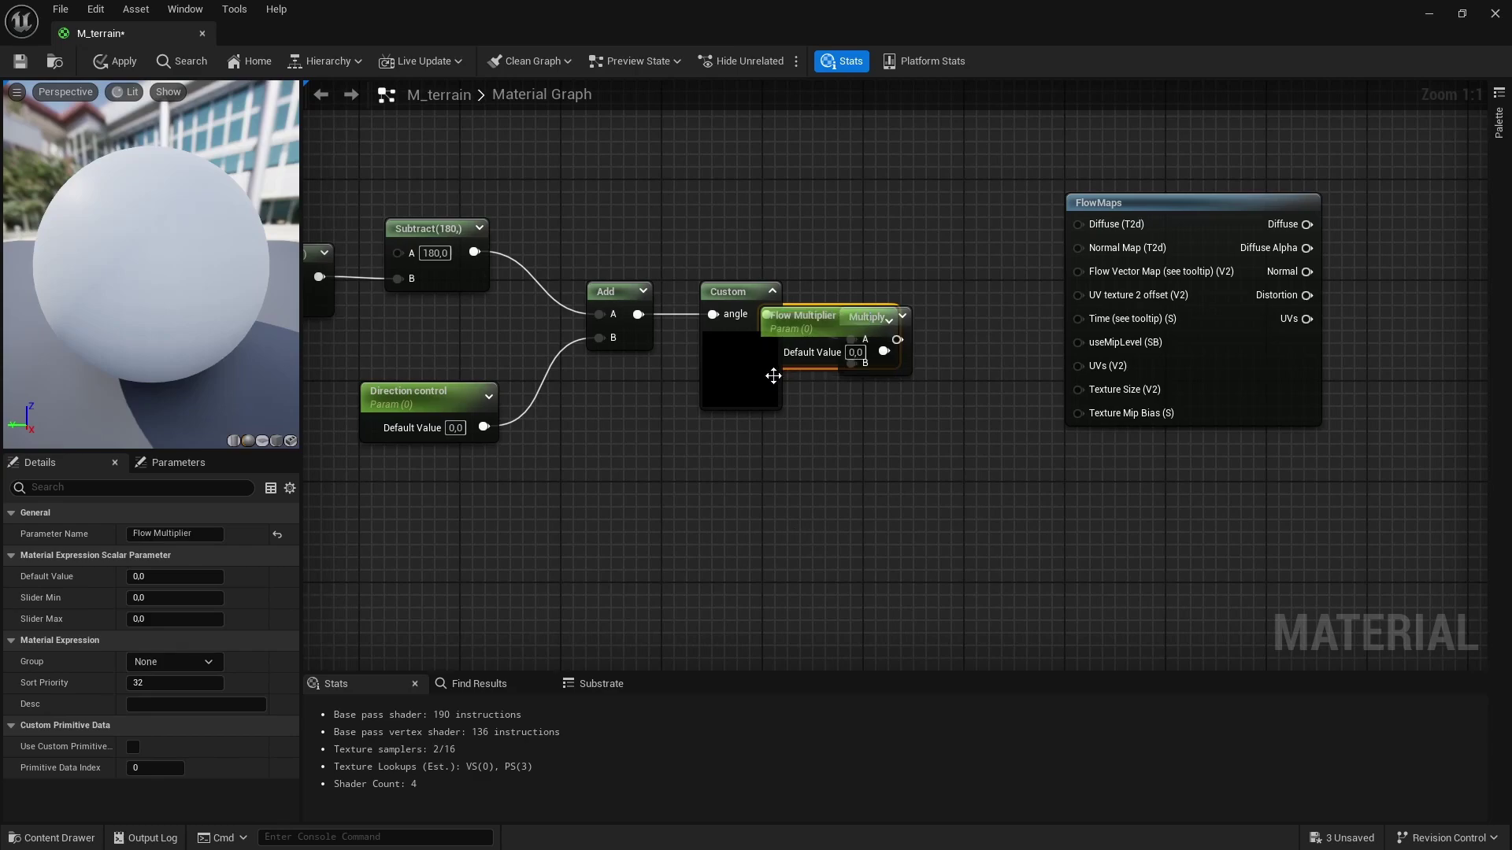
Place the Flow Multiplier parameter below the Custom node and set its default value to 0,05
left_click_drag(802, 368, 675, 455)
left_click(180, 576)
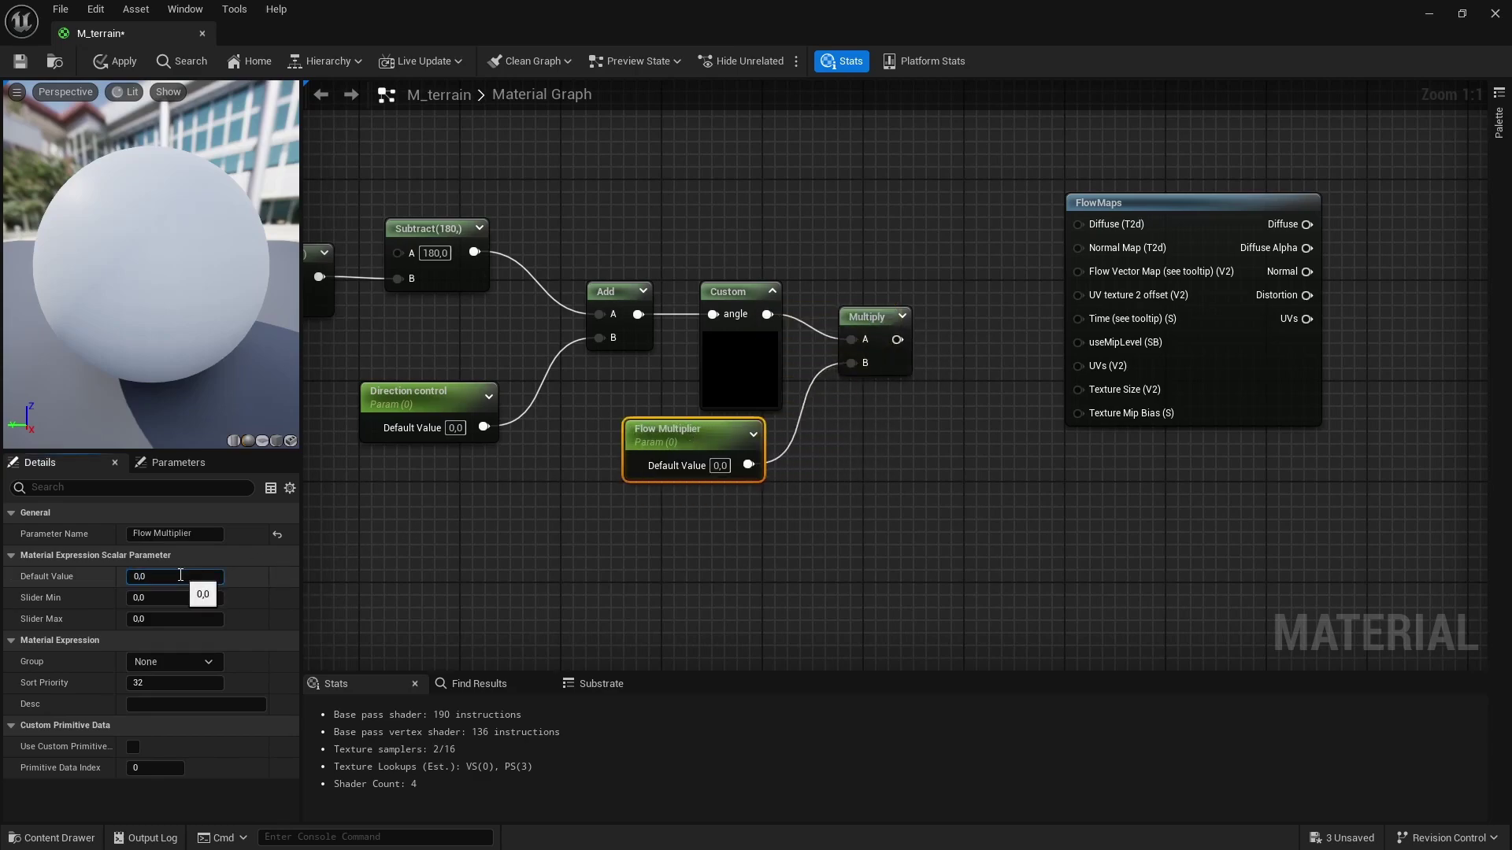
type("0,05")
left_click(944, 511)
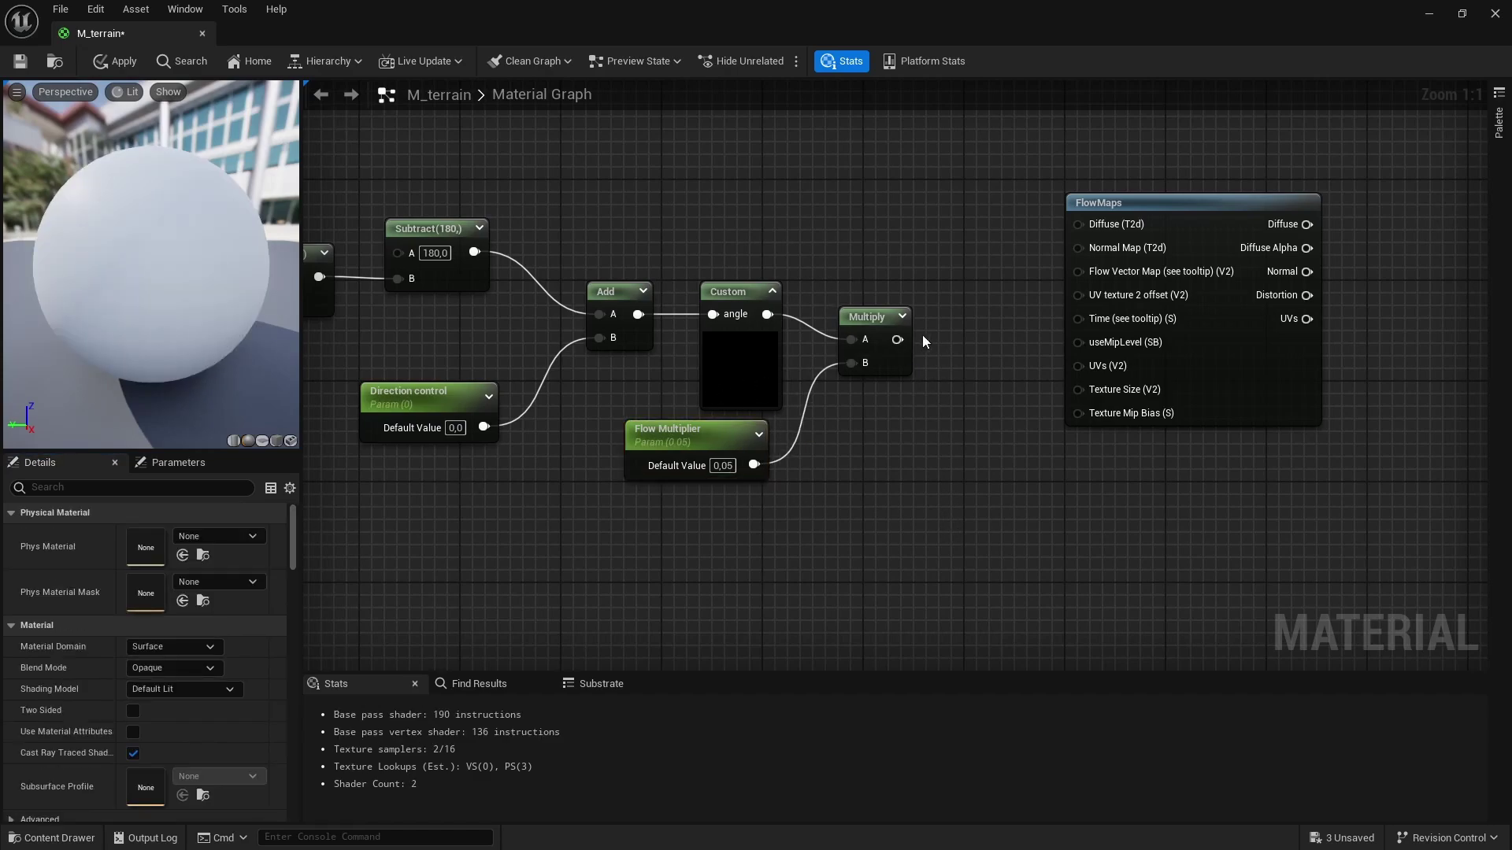
Connect the Multiply output to FlowMaps' Flow Vector Map input and shift the FlowMaps node further from it
left_click_drag(897, 339, 1080, 272)
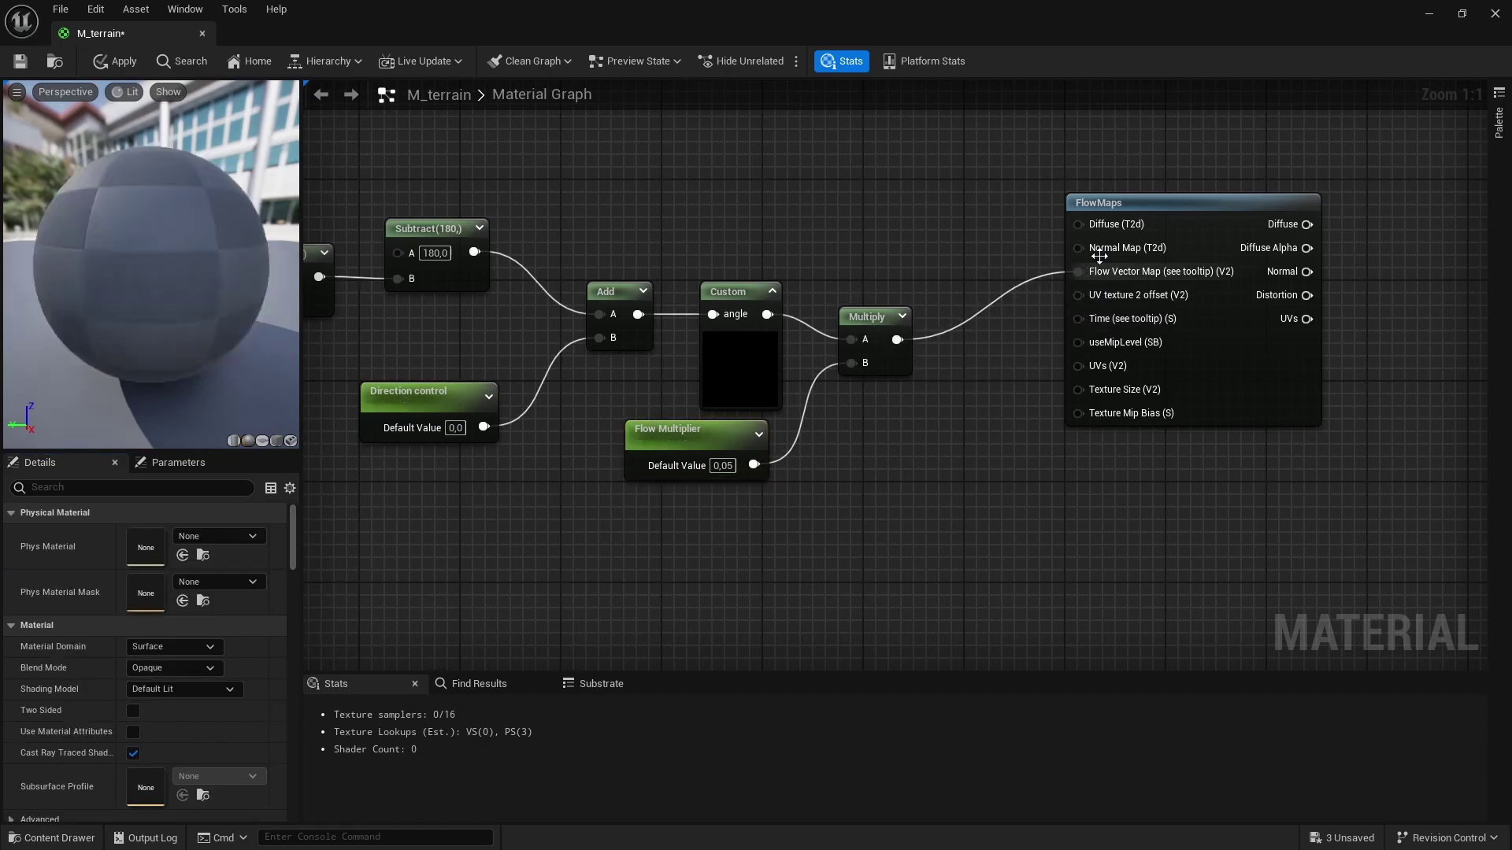
right_click_drag(994, 253, 963, 414)
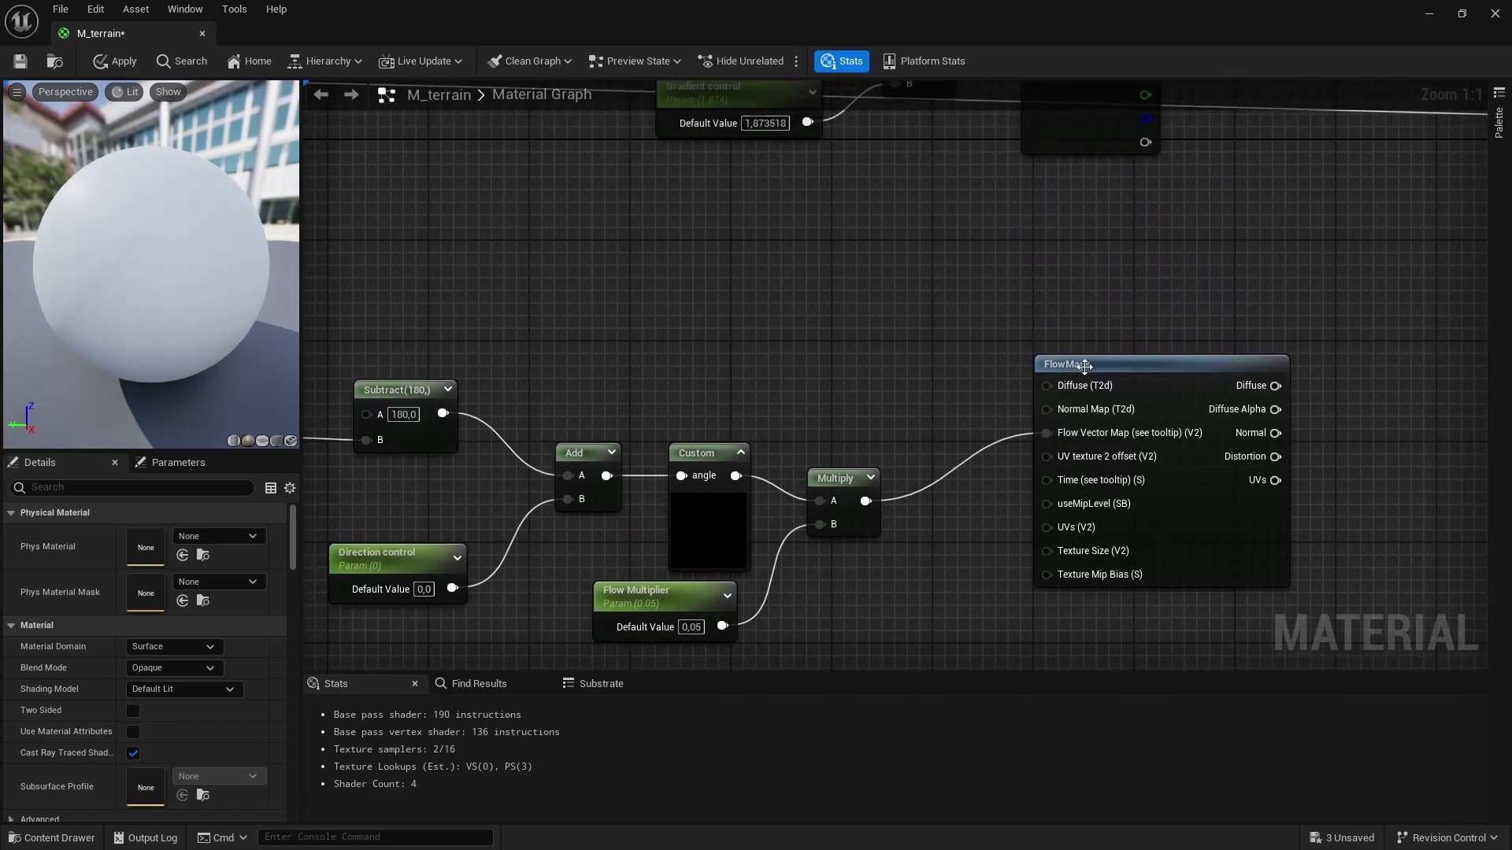
left_click_drag(1083, 365, 1157, 364)
Add a Texture Object node above the Custom node and duplicate it, stacking the two nodes
right_click(813, 293)
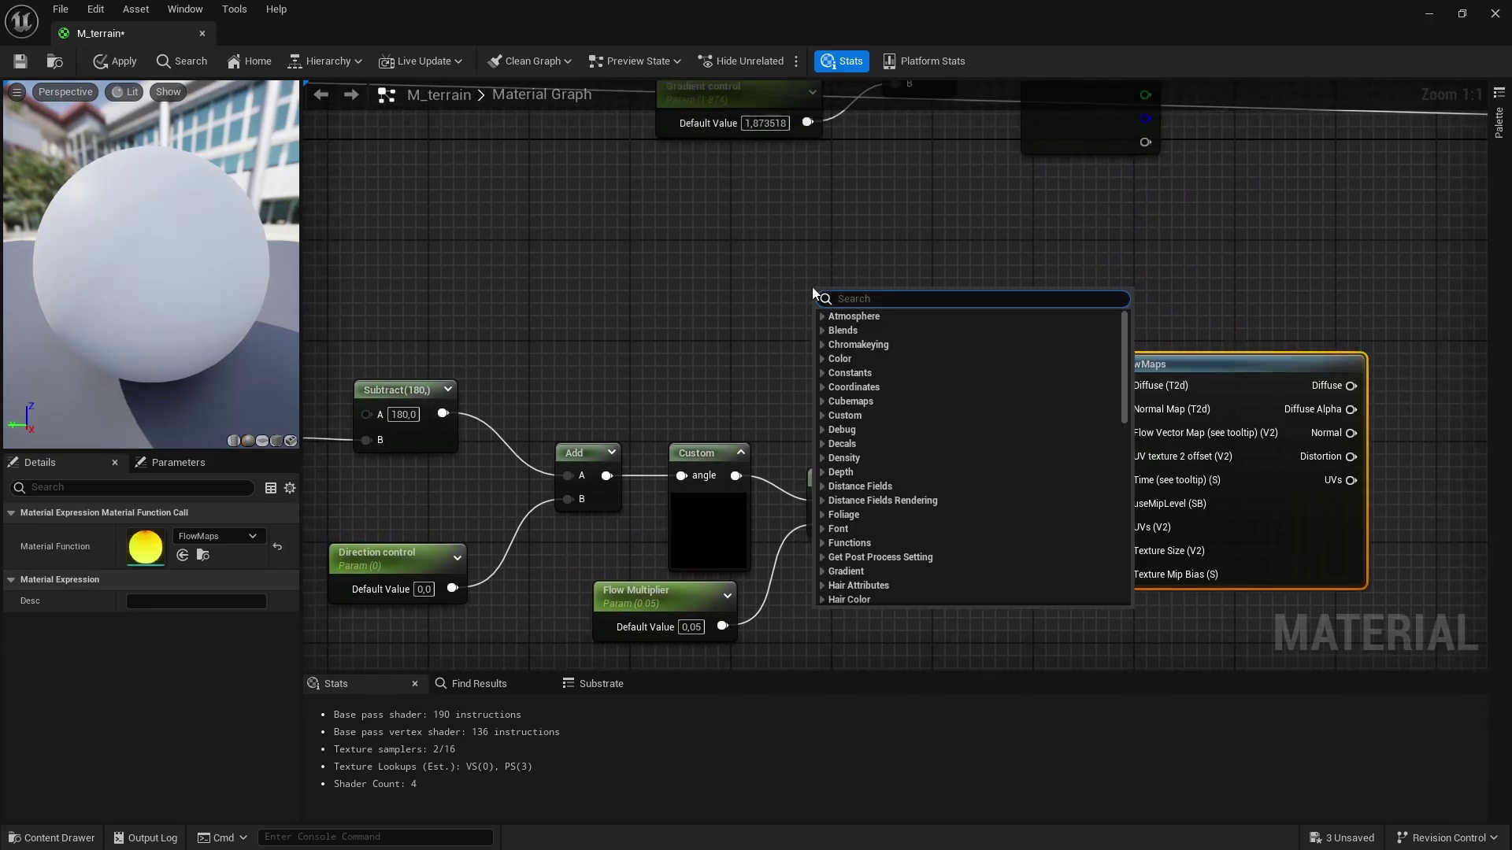
type("texture")
key("Return")
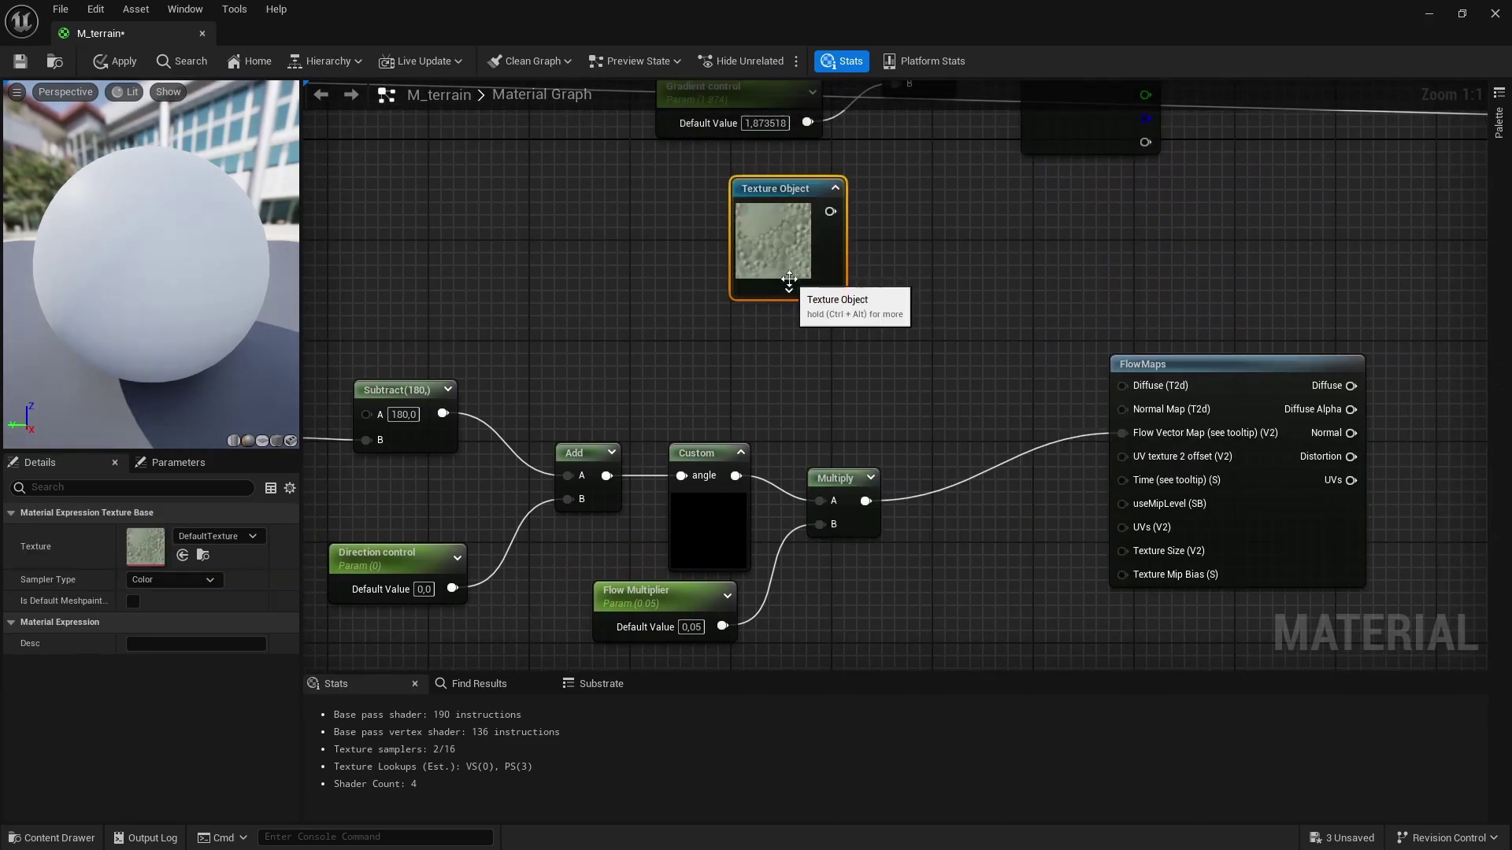
key("ctrl+w")
left_click_drag(916, 358, 798, 364)
left_click(958, 364)
right_click_drag(958, 364, 815, 366)
Assign Lava_River_emissive and Lava_River_normal to the two Texture Objects and connect them to FlowMaps' Diffuse and Normal Map inputs
left_click(674, 244)
key("ctrl+space")
left_click(443, 642)
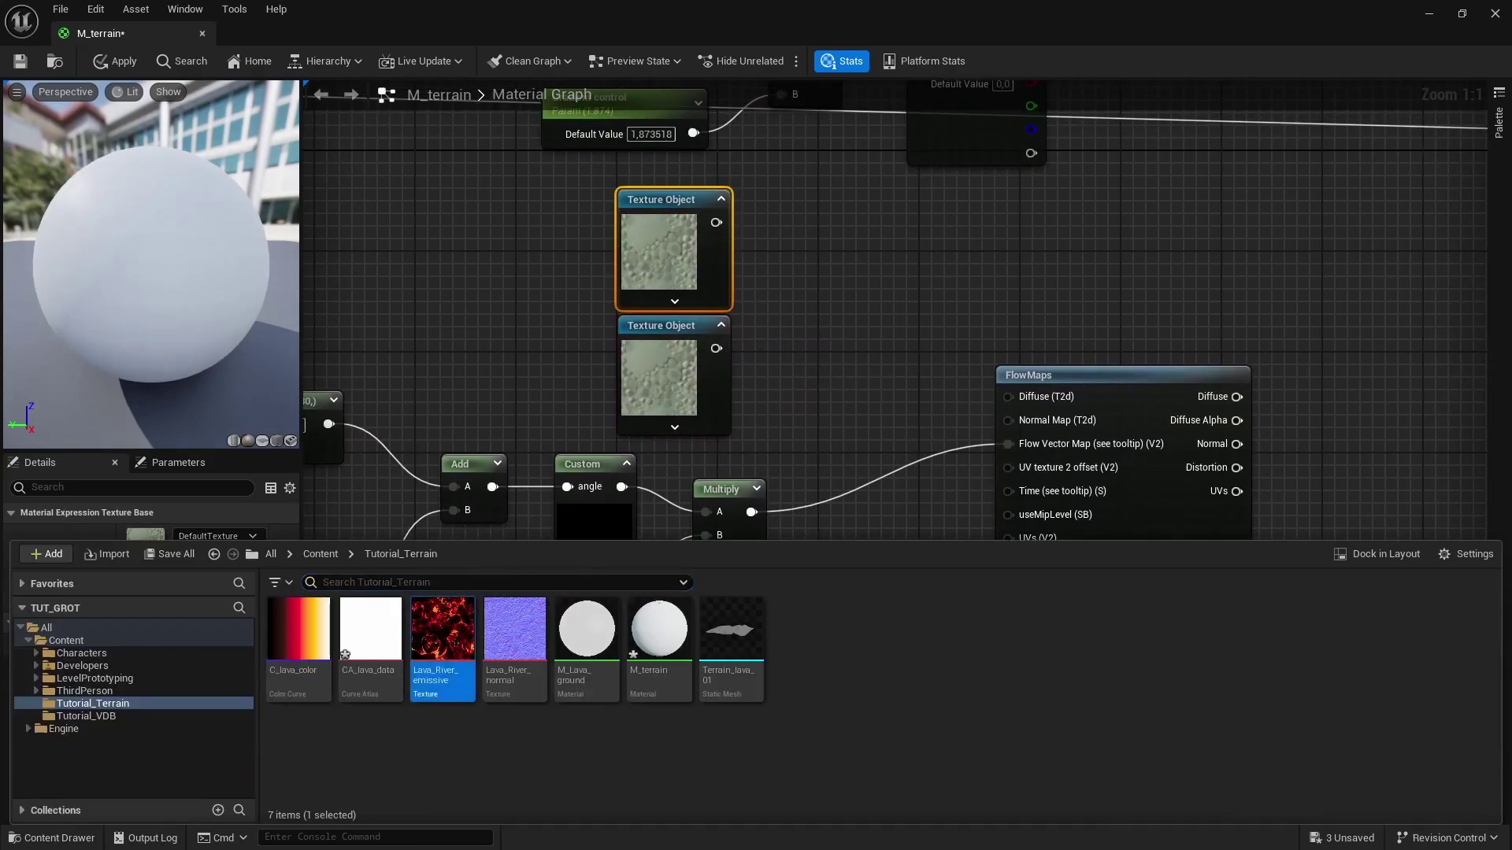
left_click(182, 555)
left_click(671, 370)
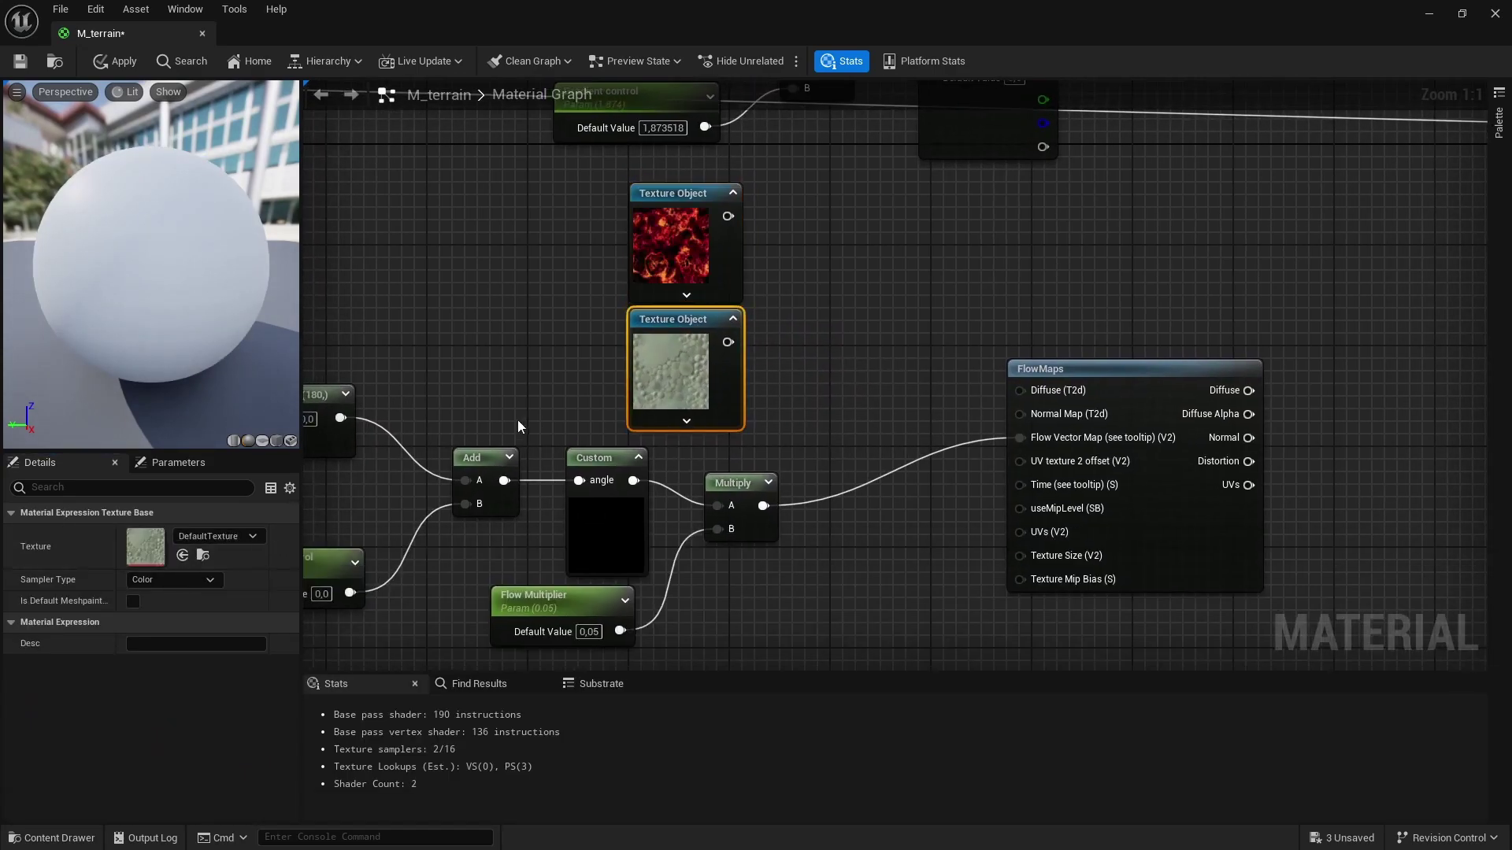
key("ctrl+space")
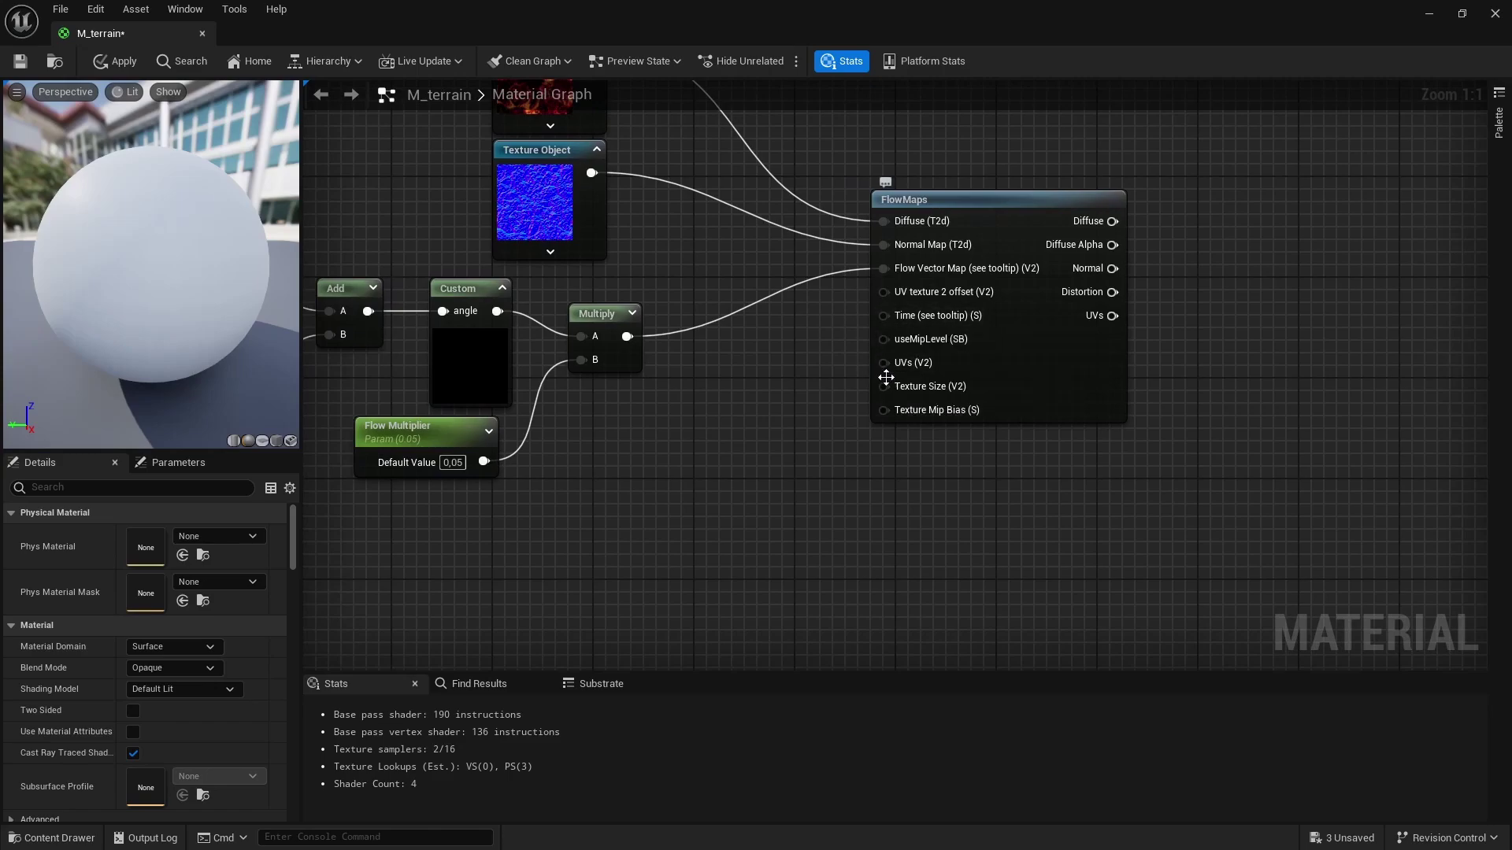
Apply the changes made to the M_terrain material
scroll(886, 378, "down", 6)
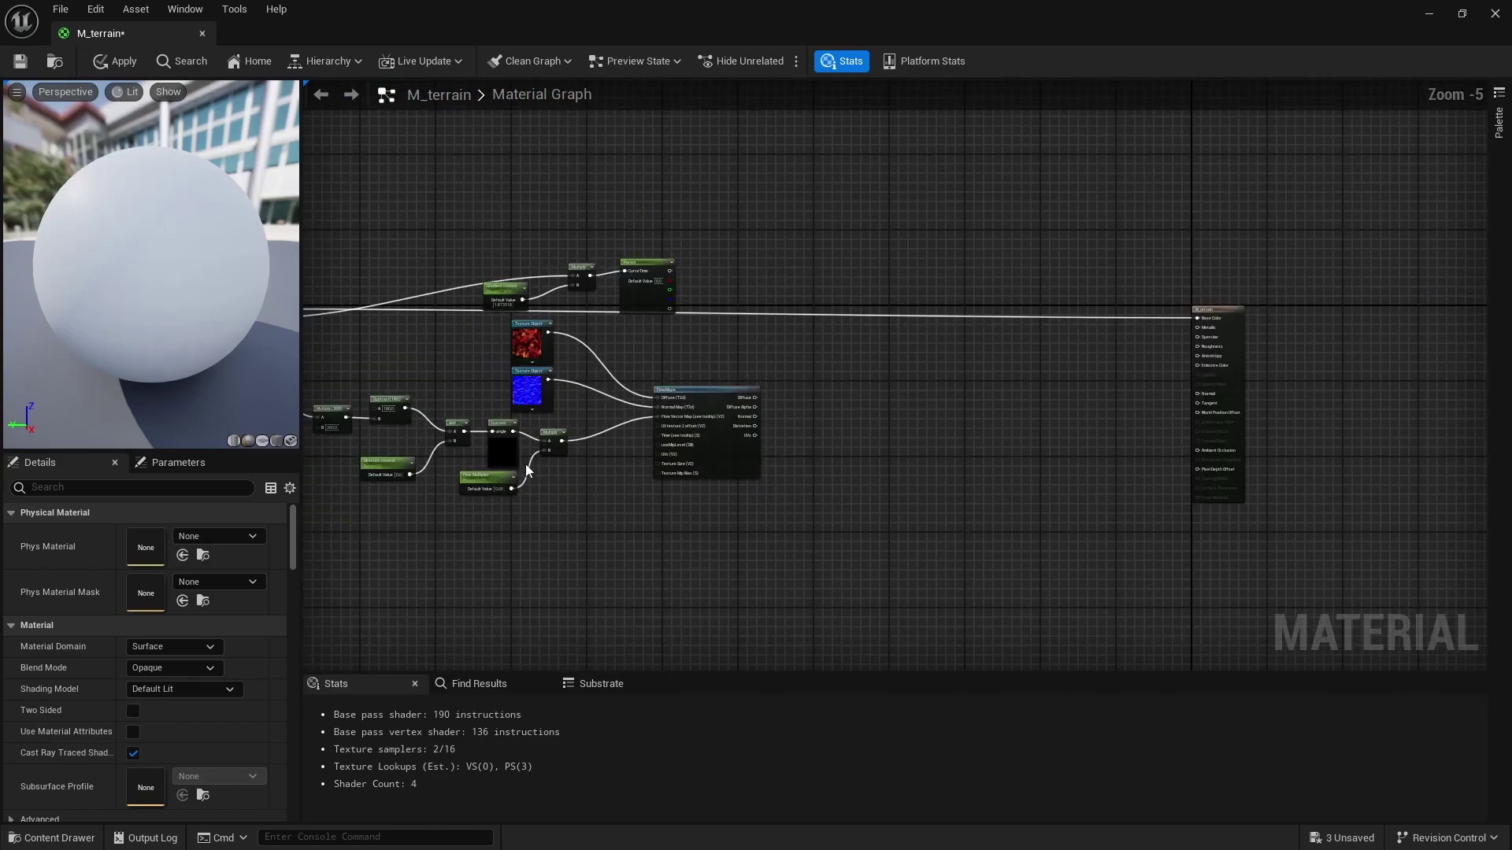
right_click_drag(526, 467, 788, 481)
left_click(117, 63)
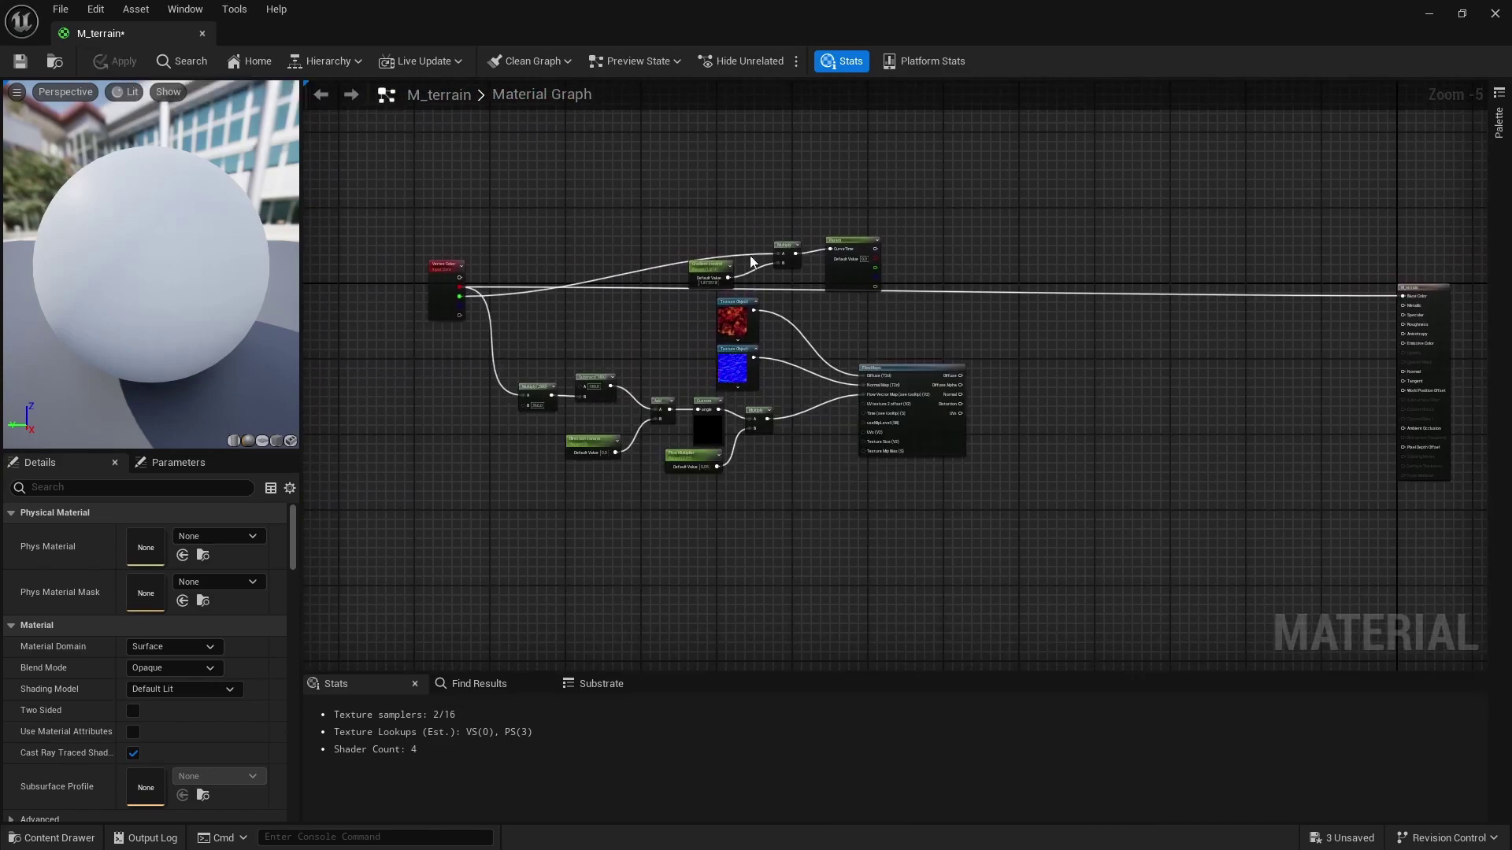
Connect FlowMaps' Diffuse output to the material's Emissive Color and disconnect the Base Color input
scroll(980, 379, "up", 3)
scroll(587, 447, "down", 2)
scroll(588, 448, "down", 1)
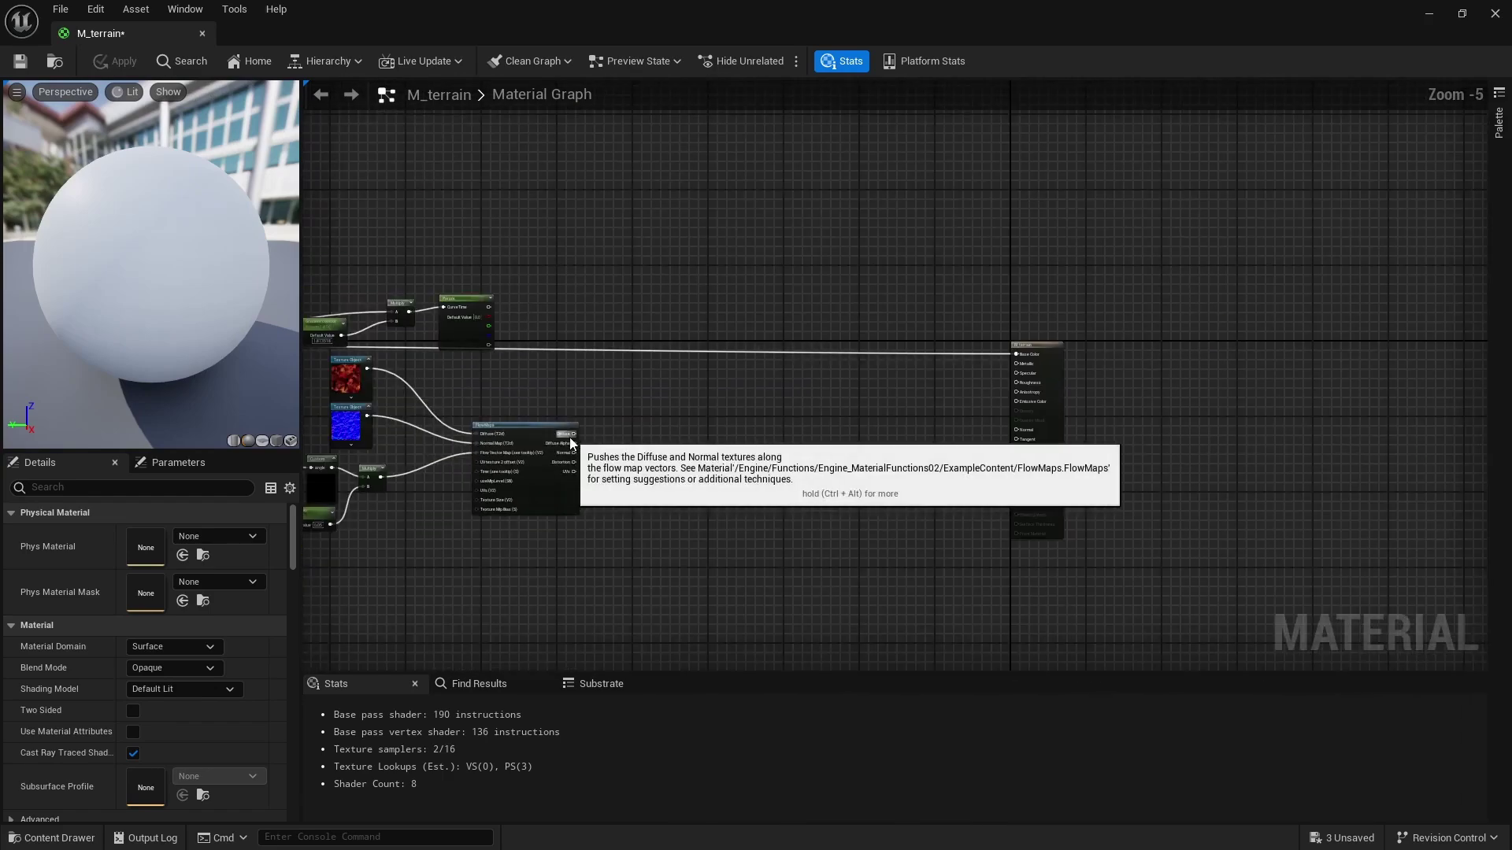
left_click_drag(572, 434, 1016, 401)
scroll(1019, 400, "up", 6)
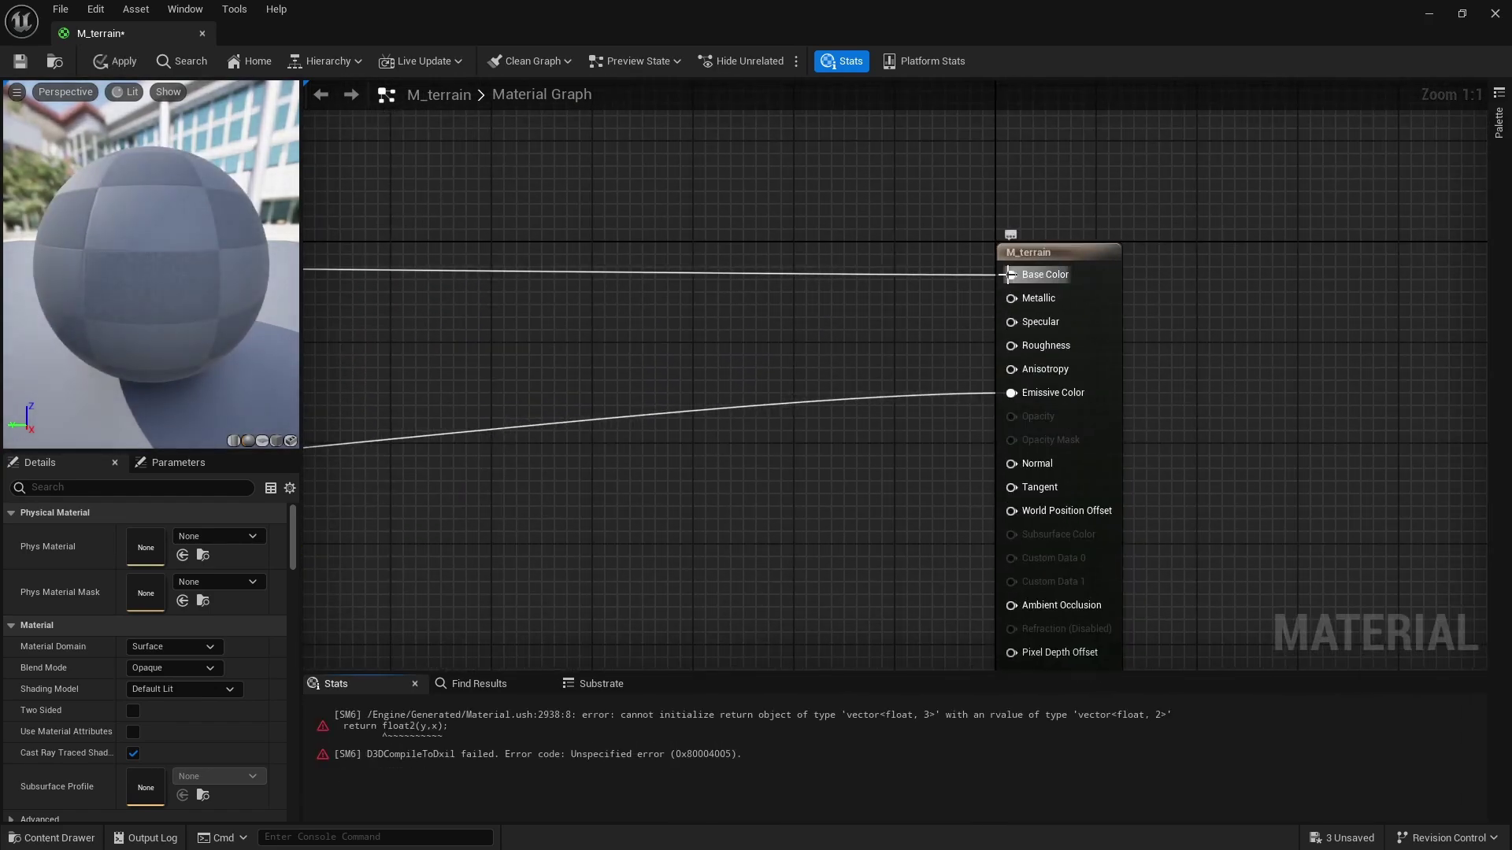
left_click(1011, 275, "alt")
left_click_drag(878, 18, 1105, 185)
key("ctrl+s")
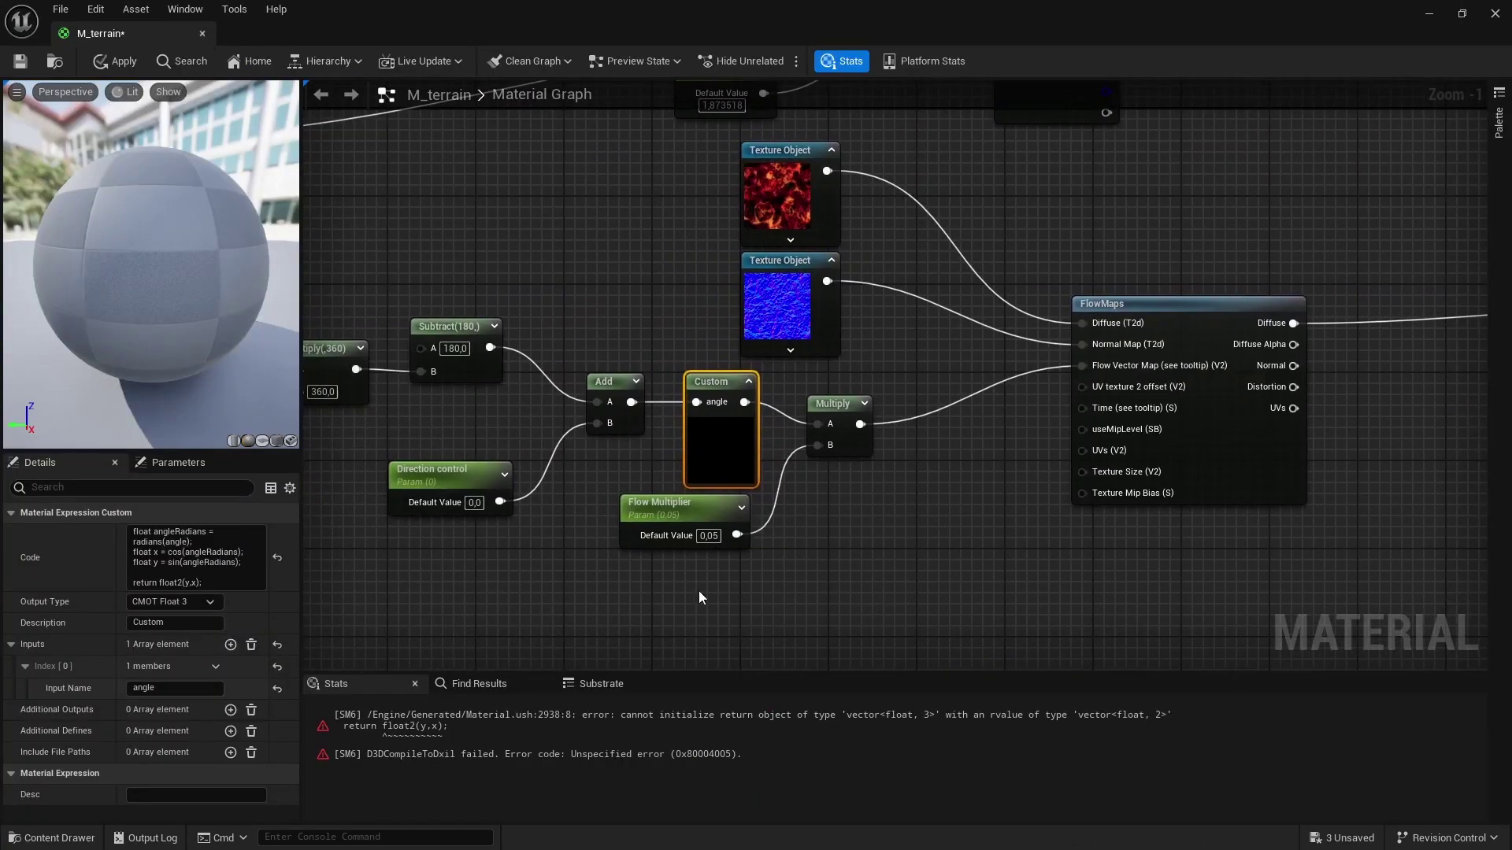
Set the Custom node's output type to CMOT Float 2
left_click(183, 603)
left_click(166, 637)
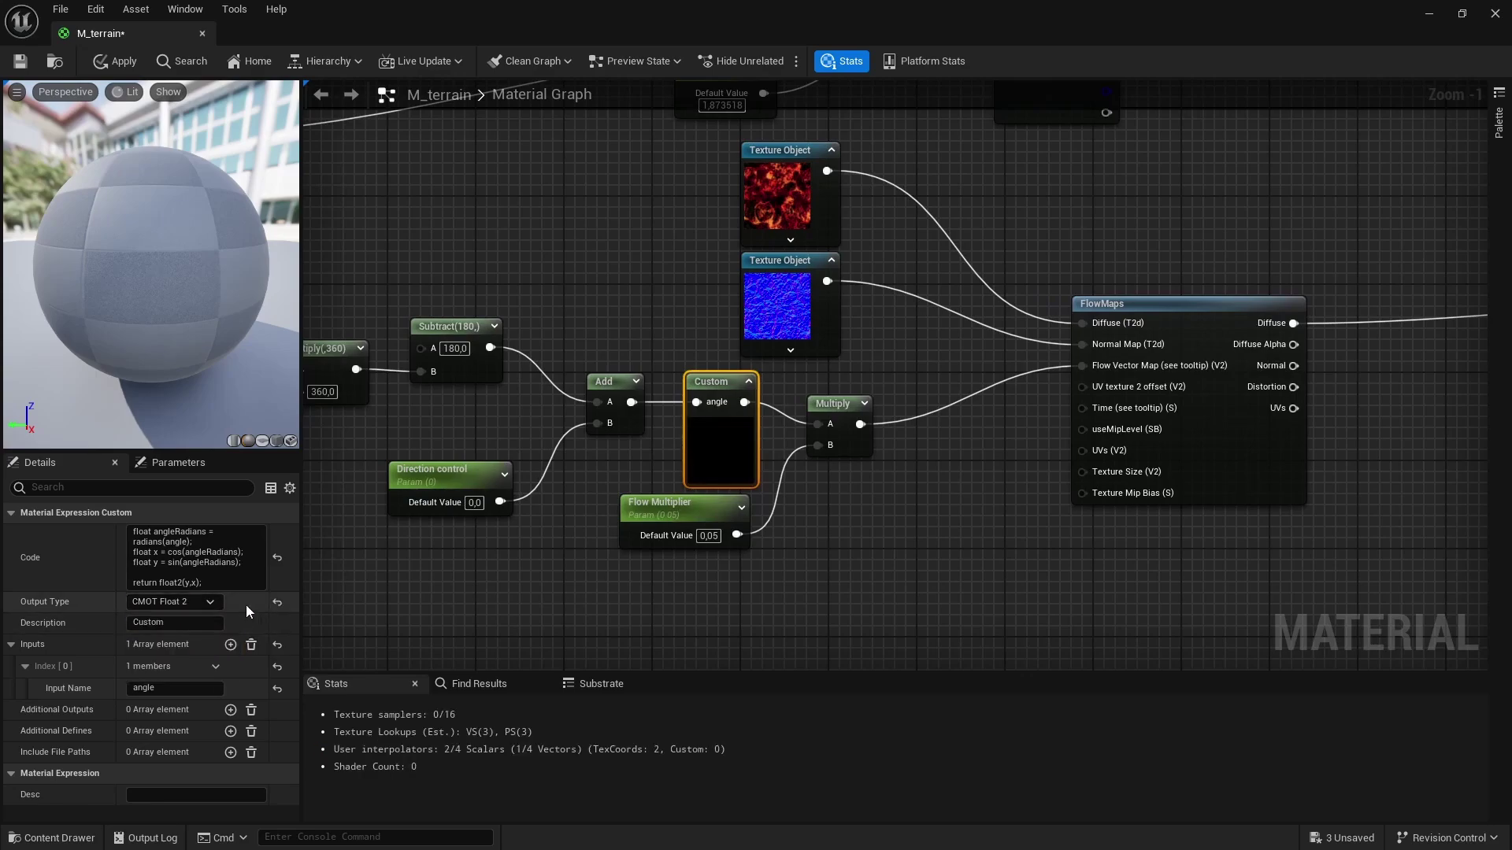
left_click(196, 603)
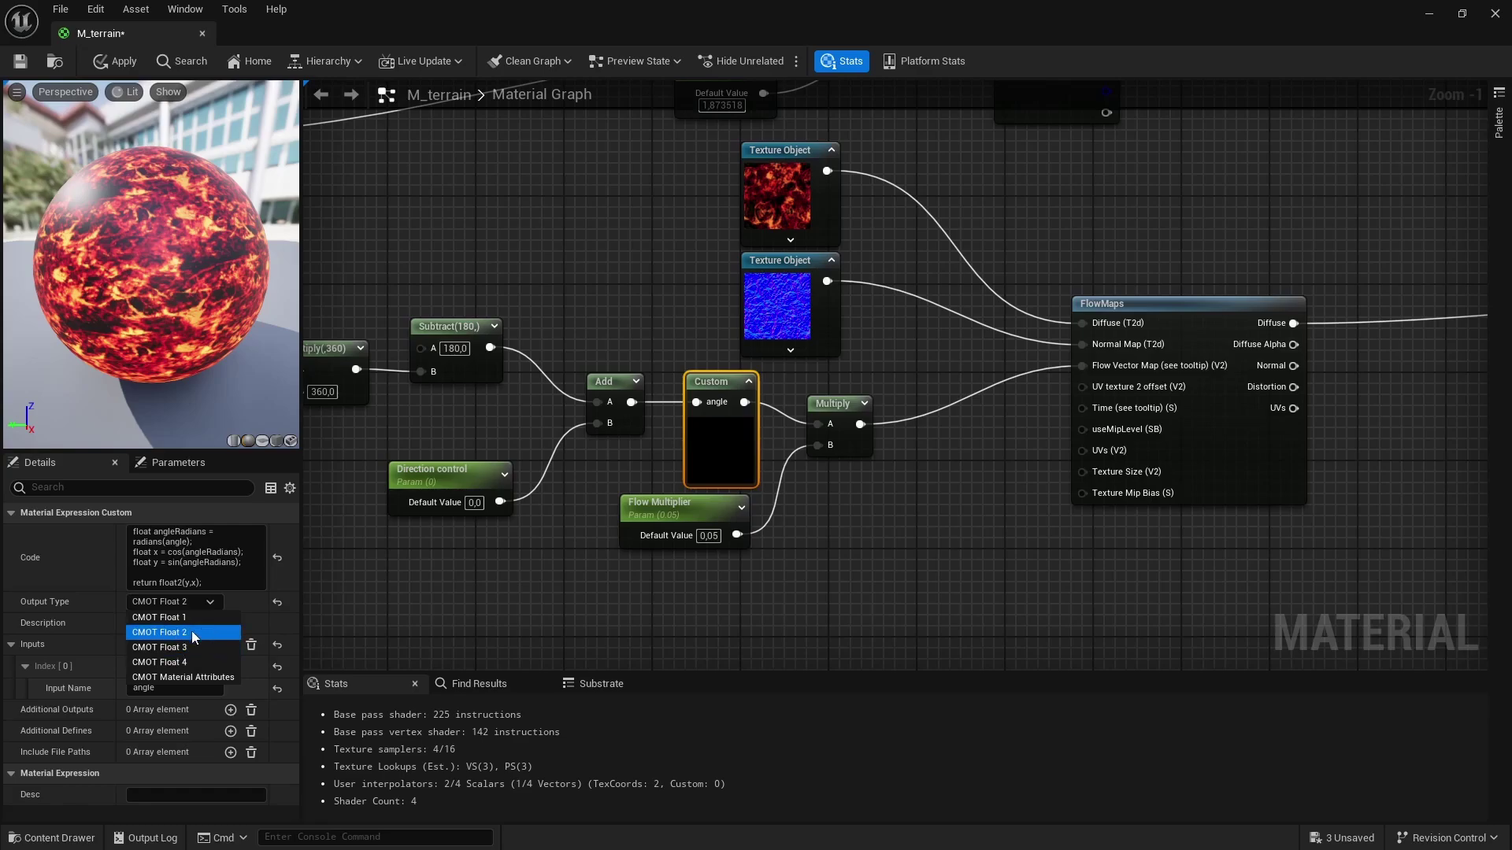
left_click(163, 632)
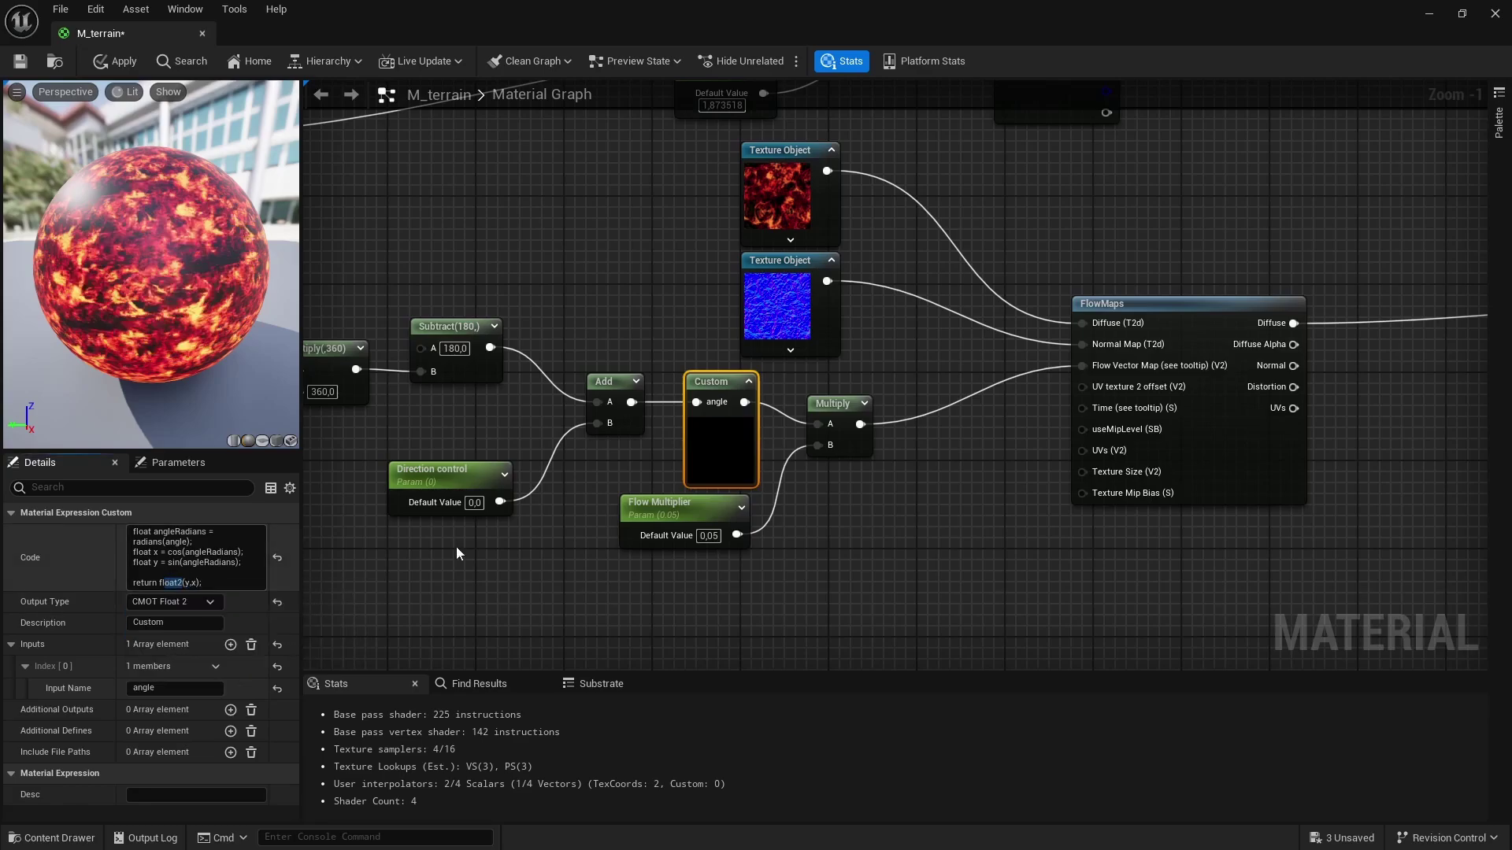
Apply the changes made to the M_terrain material and uncover the lava terrain in the level viewport
left_click(833, 573)
left_click(110, 62)
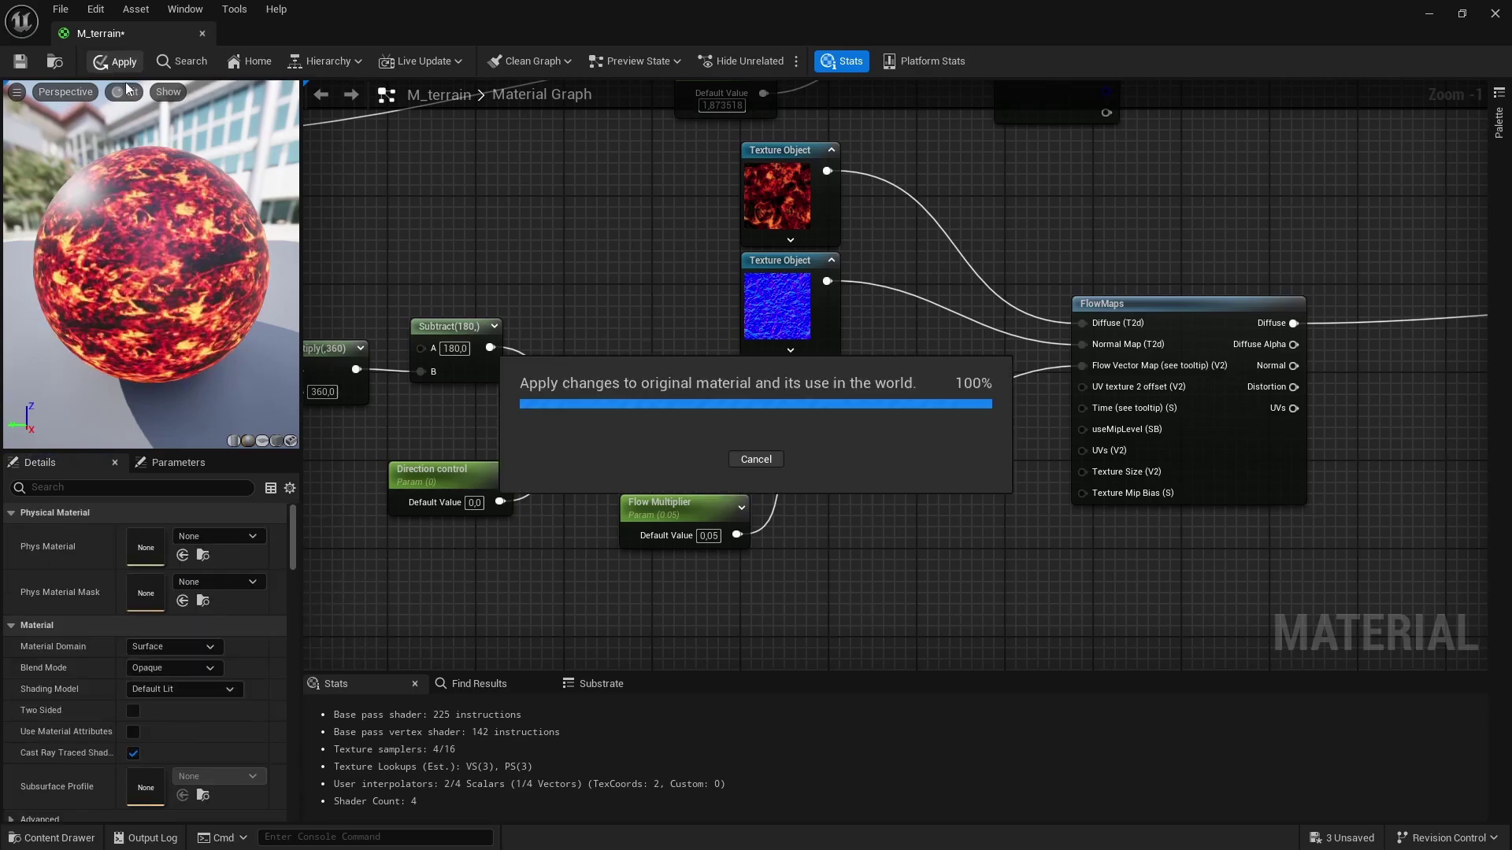
left_click_drag(824, 24, 1107, 201)
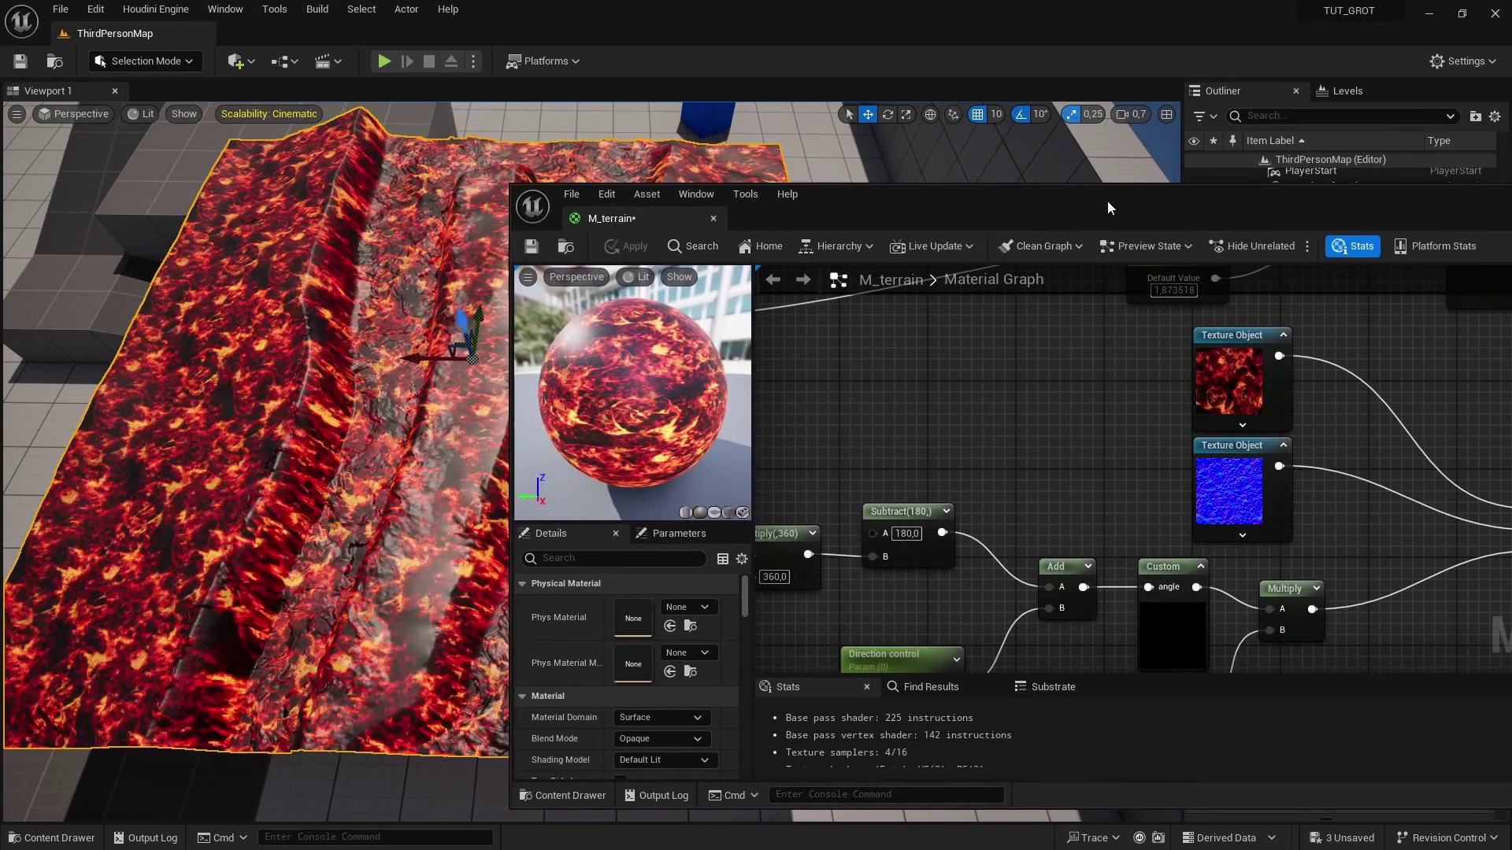
left_click_drag(885, 209, 1069, 197)
Examine the lava flow along the terrain in Unlit mode and return the viewport to Lit mode
mouse_move(538, 341)
right_mouse_down()
mouse_move(557, 374)
mouse_move(556, 347)
right_mouse_up()
key("alt+3")
right_click_drag(536, 478, 537, 433)
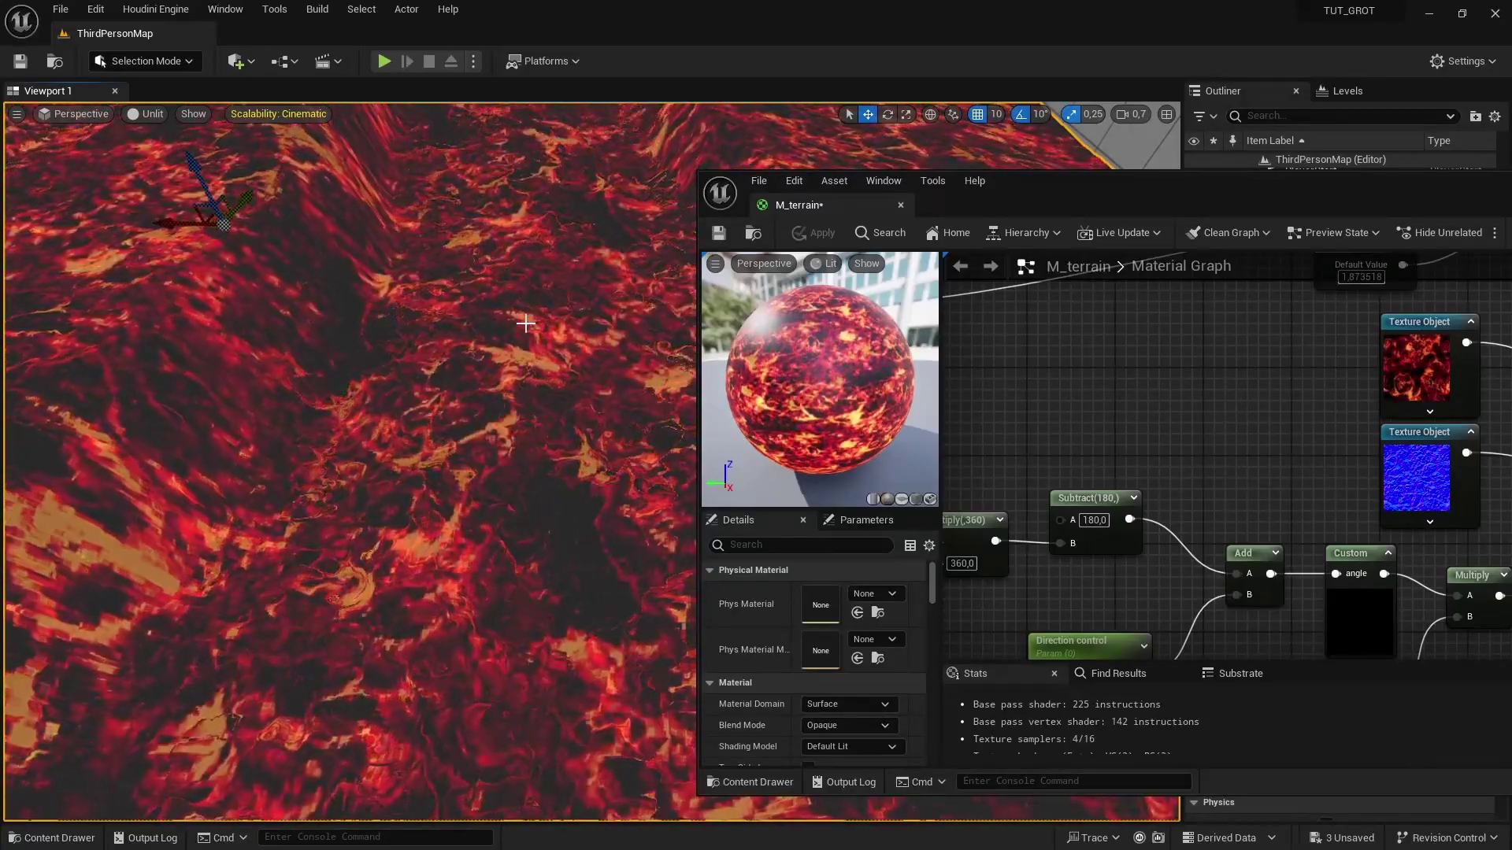
right_click_drag(489, 409, 497, 314)
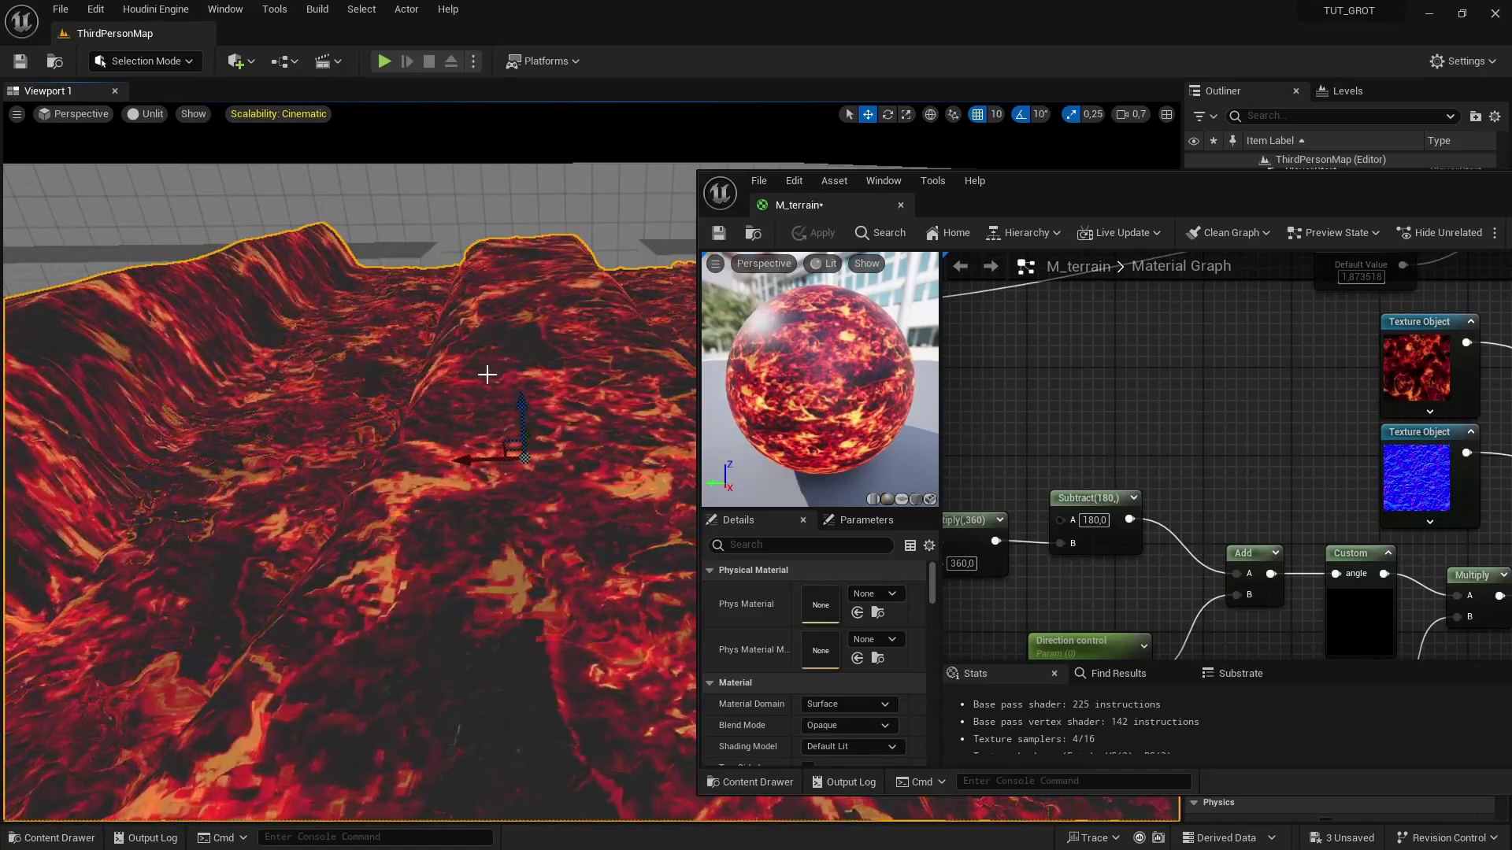
right_click_drag(544, 412, 470, 526)
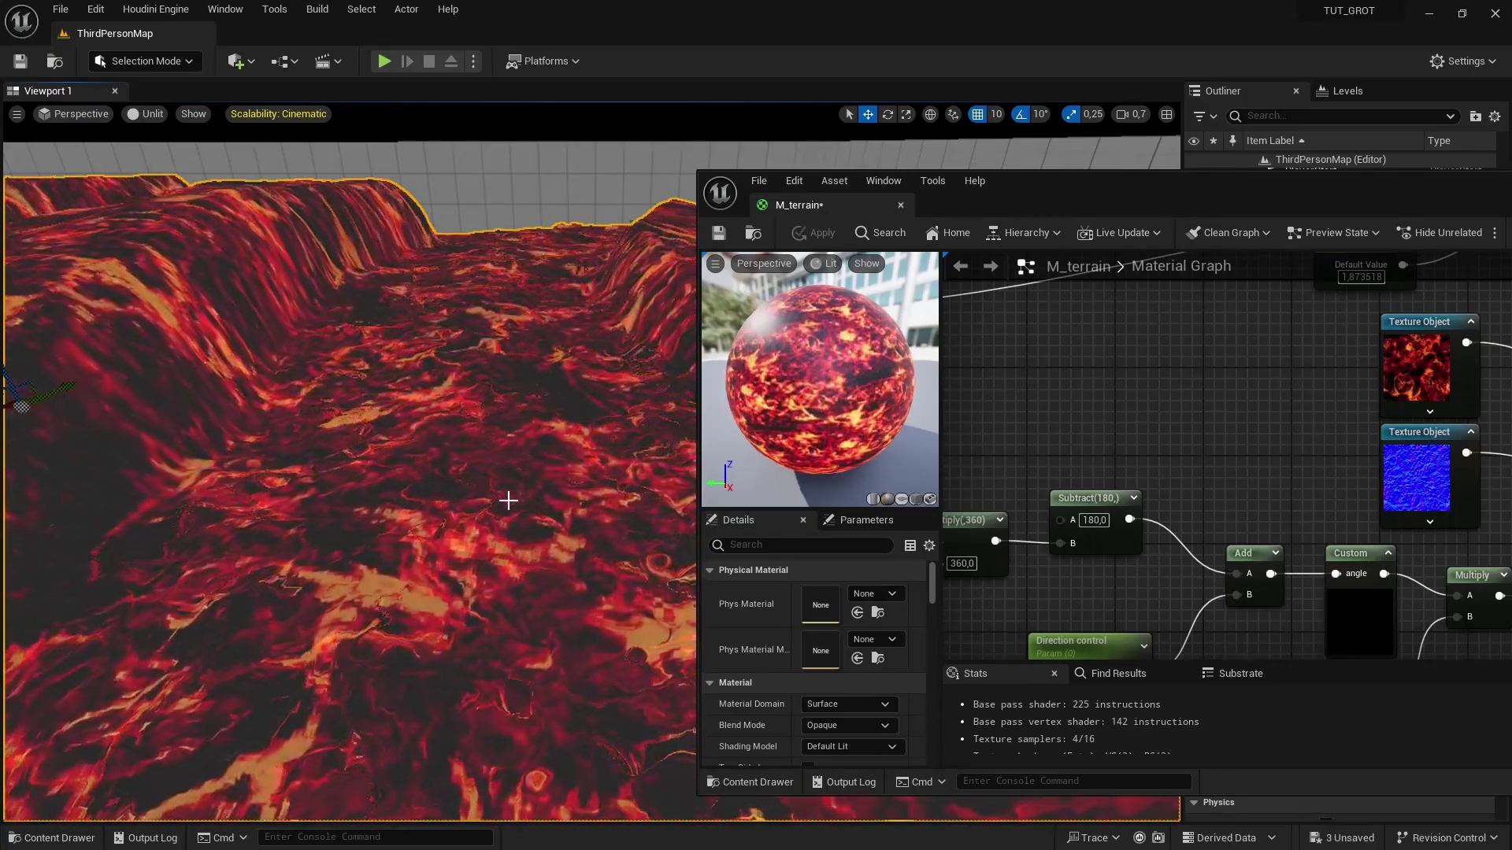
right_click_drag(506, 499, 506, 499)
left_click_drag(1150, 183, 591, 324)
key("alt+4")
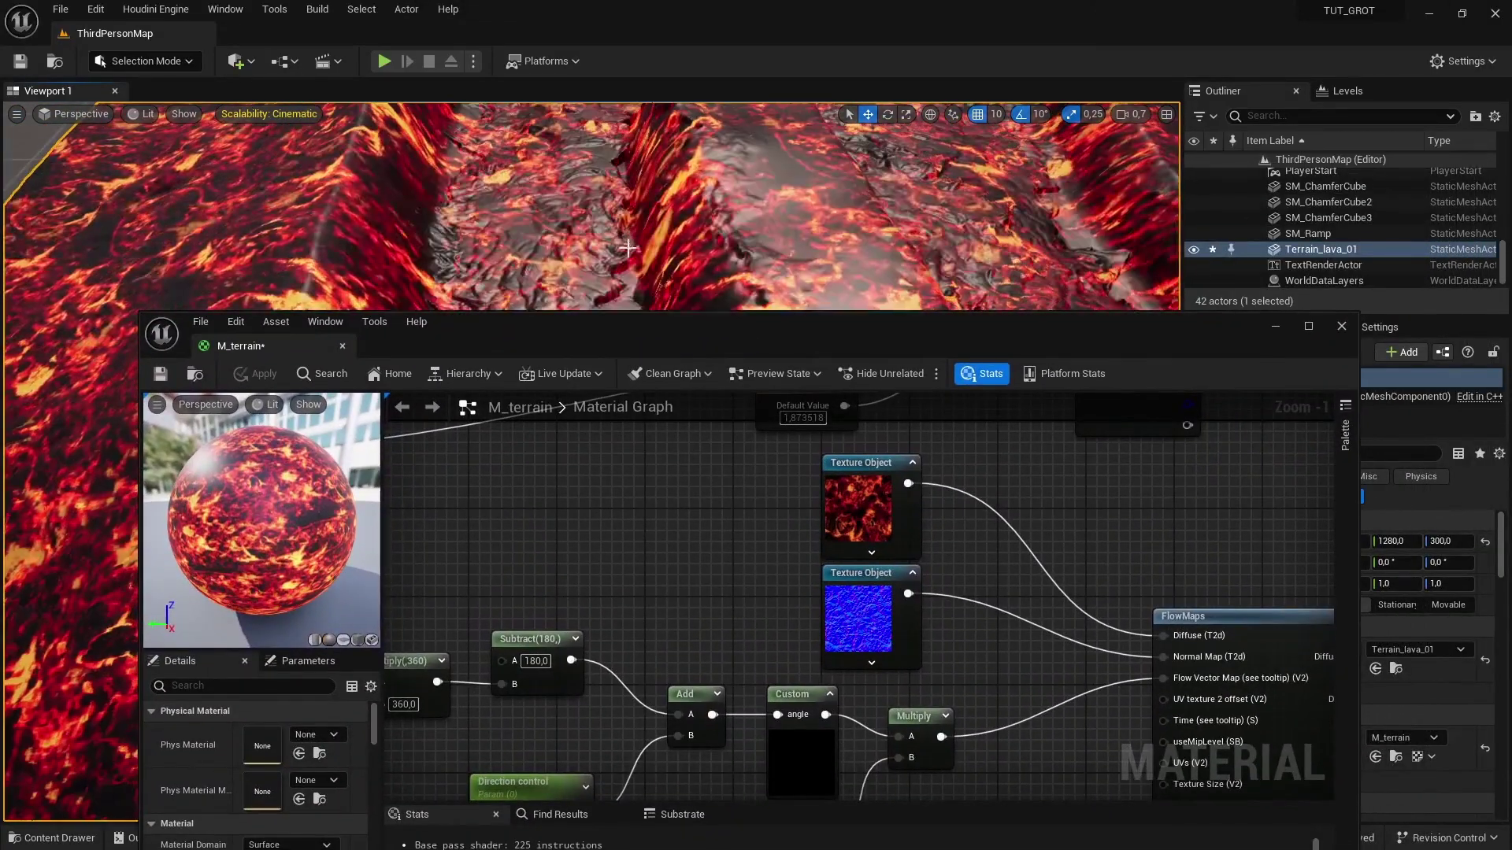
Move the Gradient control, Multiply and Param curve nodes up and away from the Texture Objects in the material graph
left_click(1308, 325)
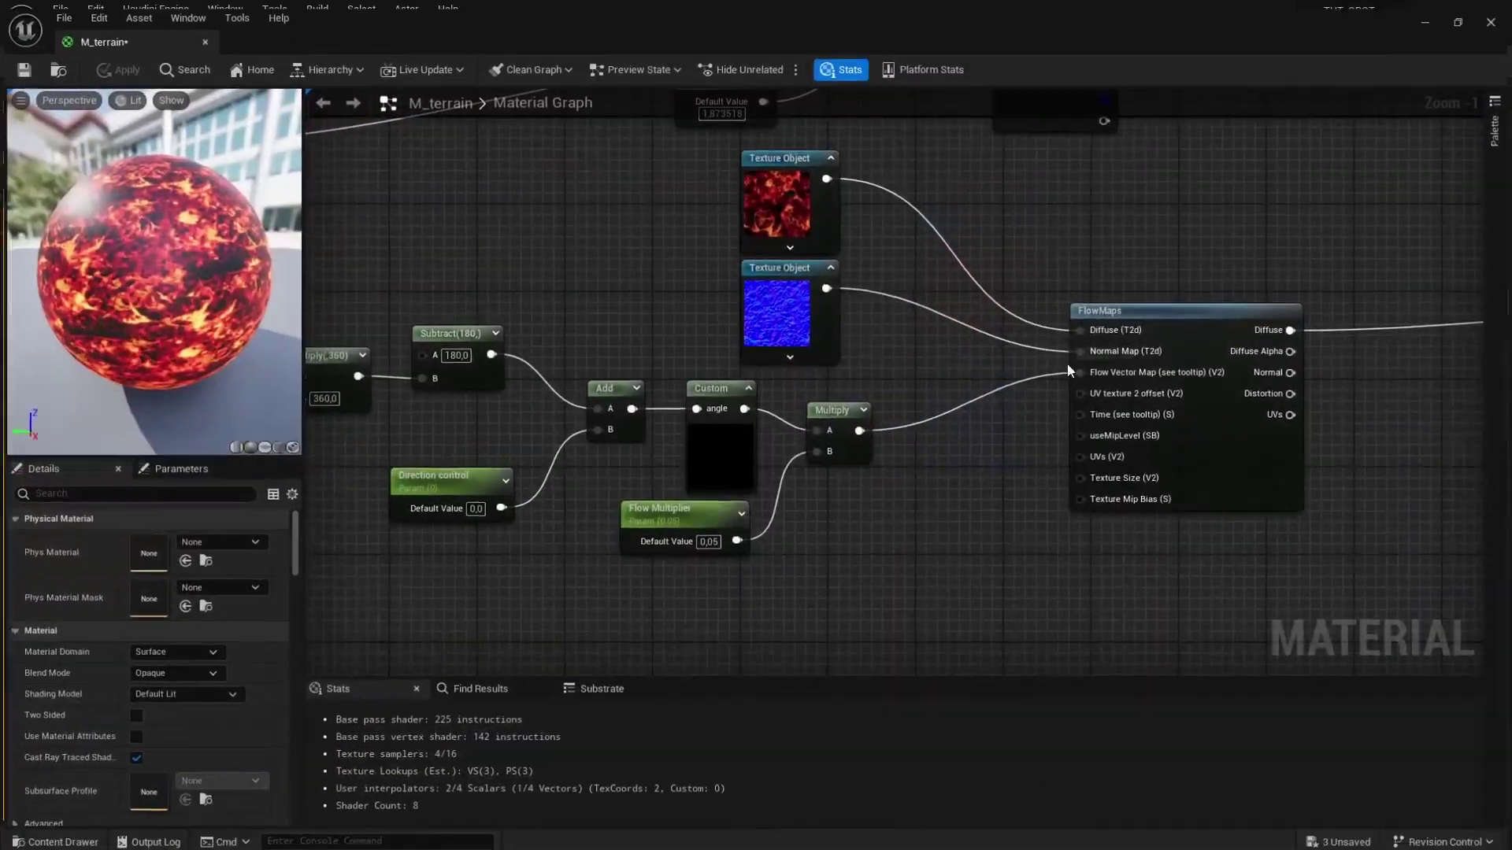
scroll(686, 355, "down", 3)
right_click_drag(951, 324, 771, 340)
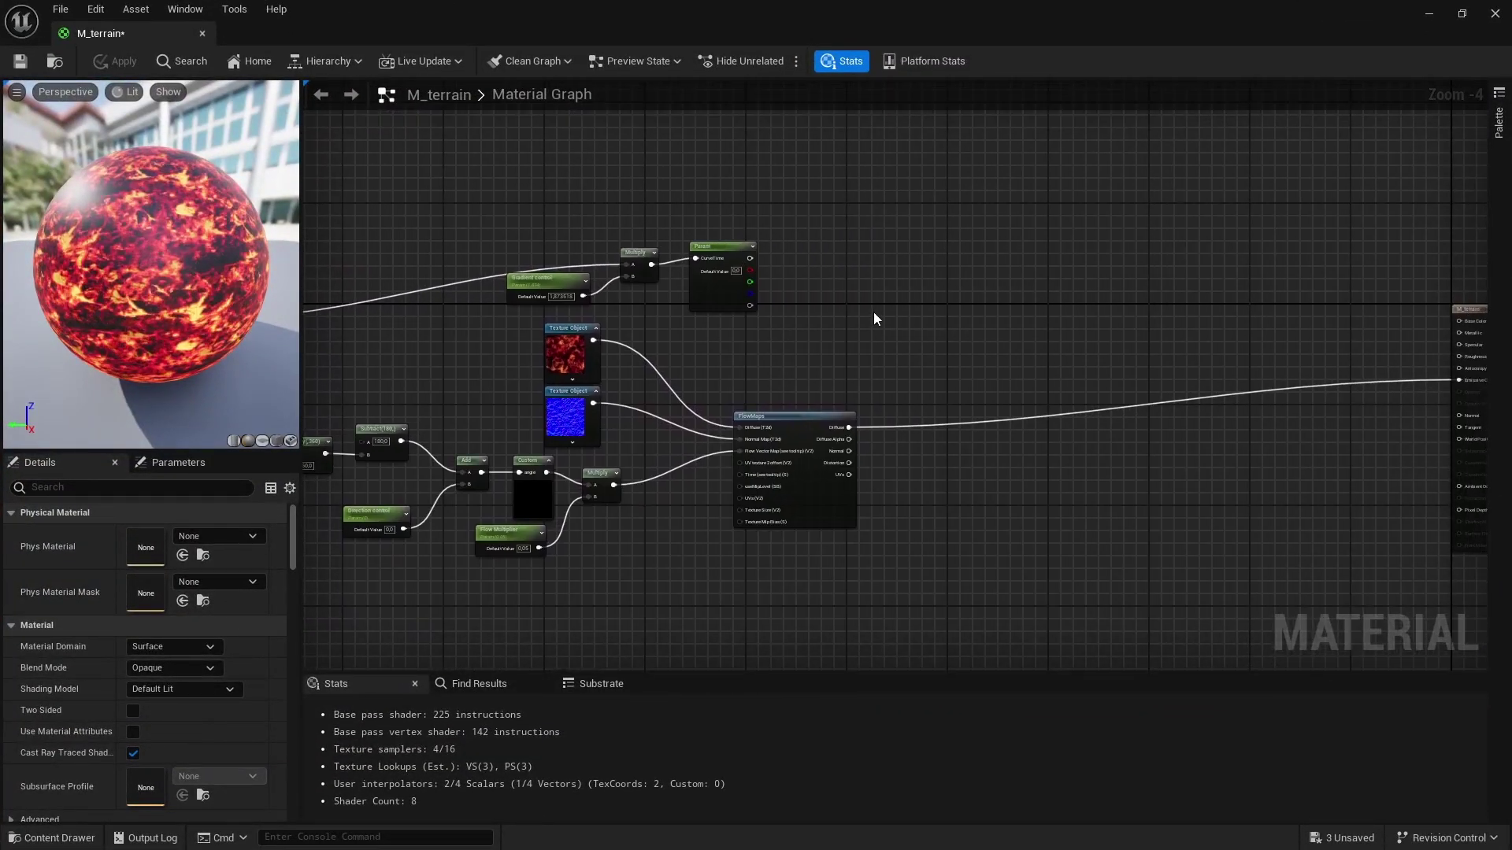
left_click_drag(690, 245, 496, 175)
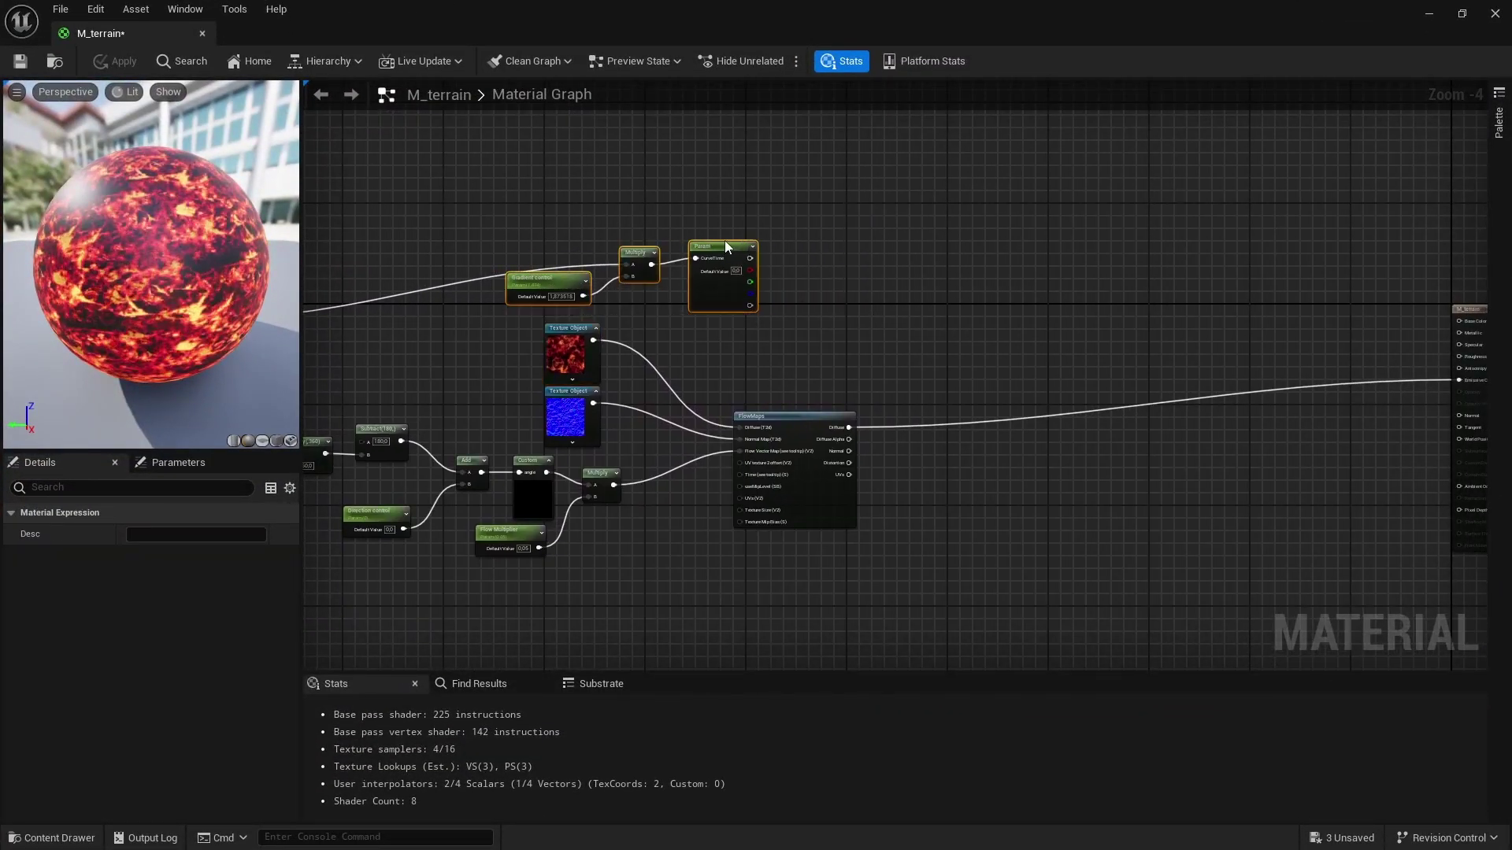
left_click_drag(727, 243, 821, 209)
left_click(869, 307)
right_click_drag(907, 319, 821, 307)
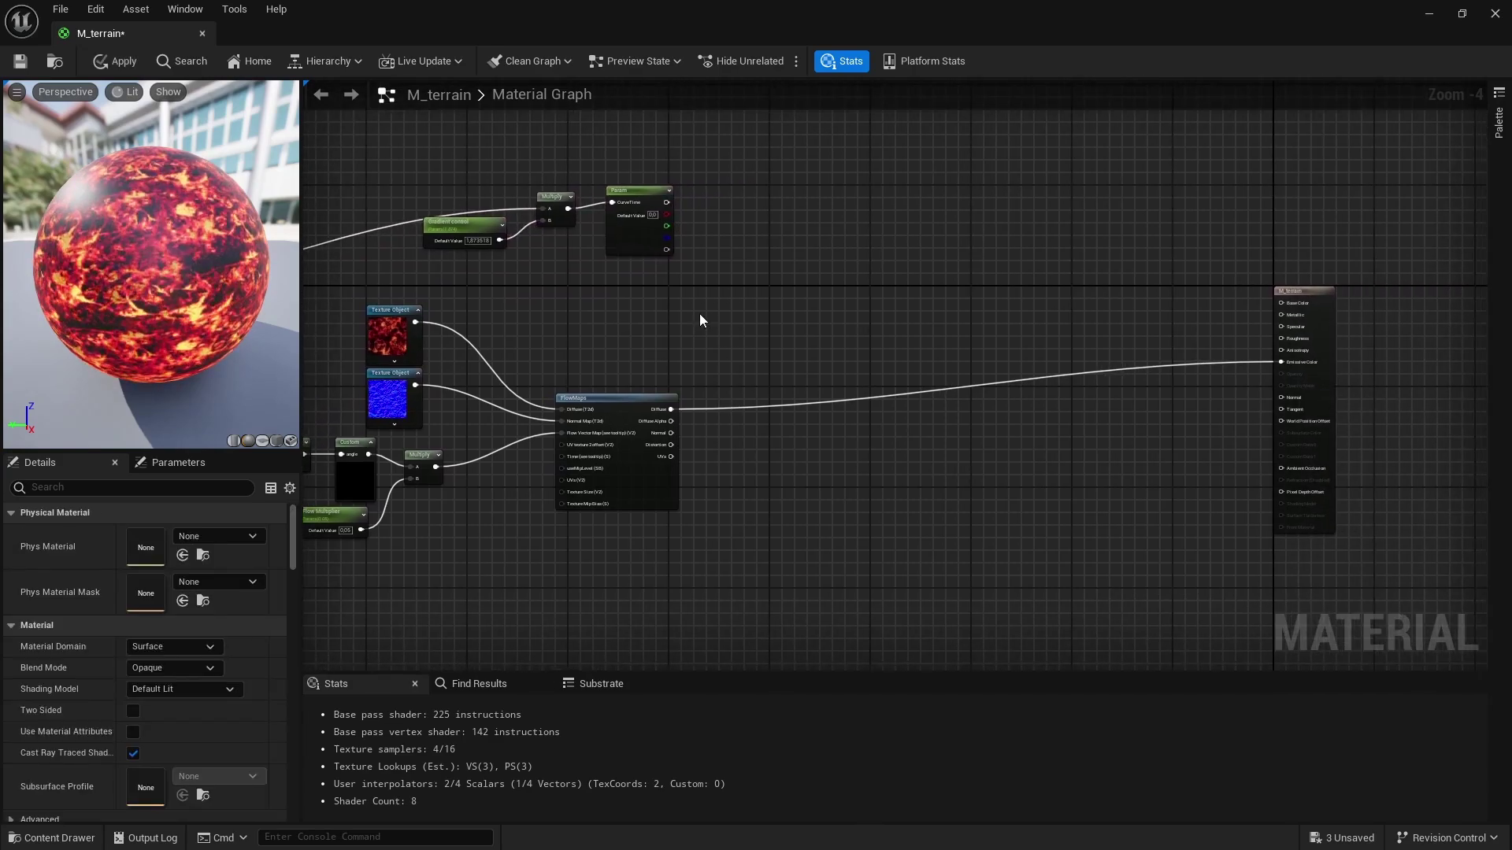
Add a Multiply node with the Param curve's output in A and FlowMaps' Diffuse output in B
left_click(752, 319)
scroll(734, 357, "up", 4)
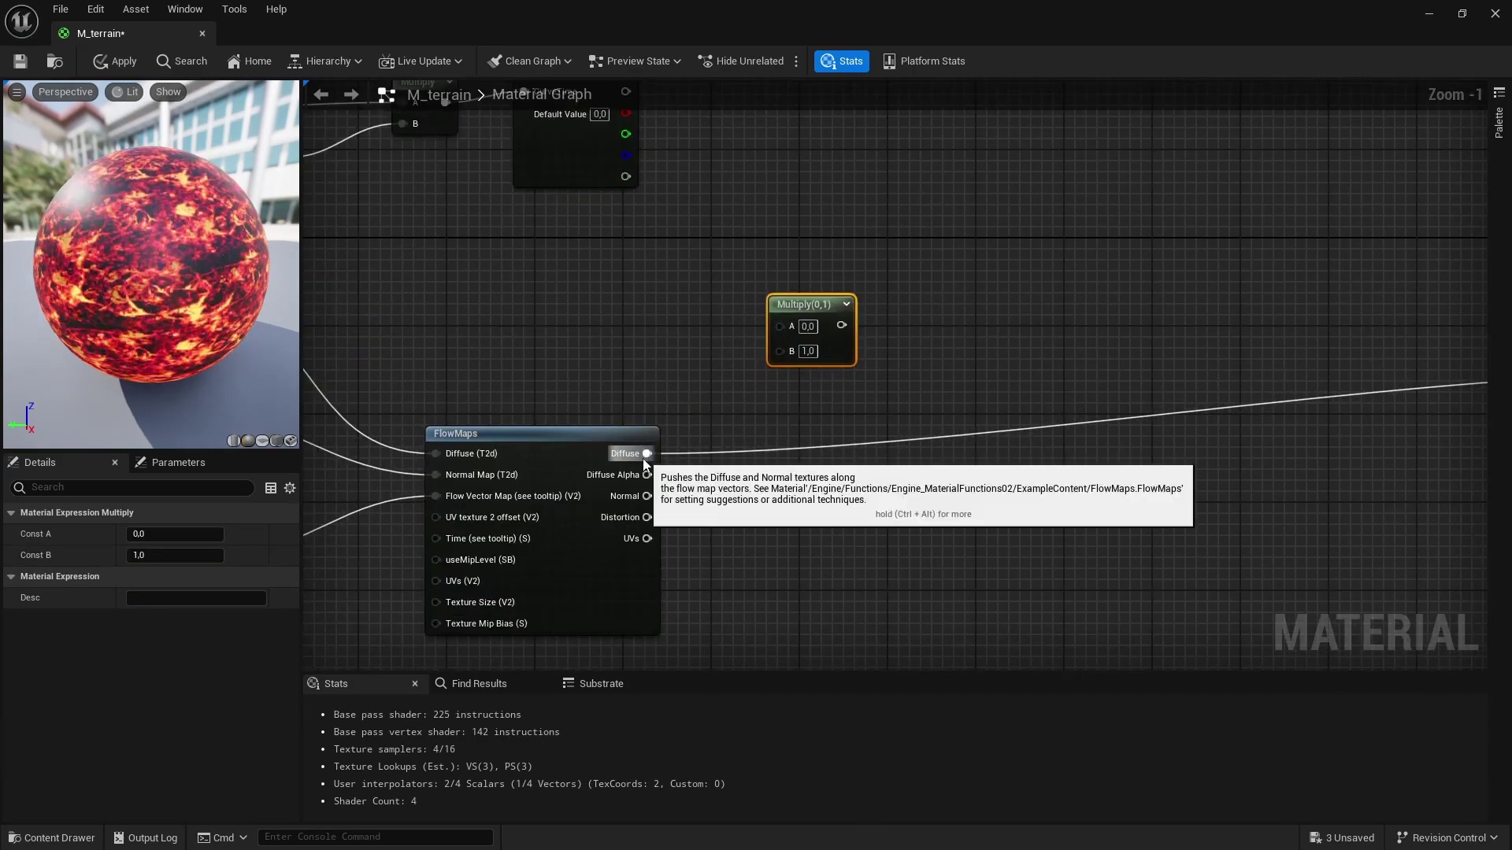
left_click_drag(655, 445, 774, 350)
scroll(776, 347, "down", 3)
left_click_drag(656, 149, 786, 254)
Add a Lerp node and connect the new Multiply's output to its B input
left_click(907, 278)
right_click_drag(907, 278, 1026, 337)
left_click(1013, 292)
left_click_drag(930, 282, 1163, 277)
right_click_drag(955, 365, 1129, 368)
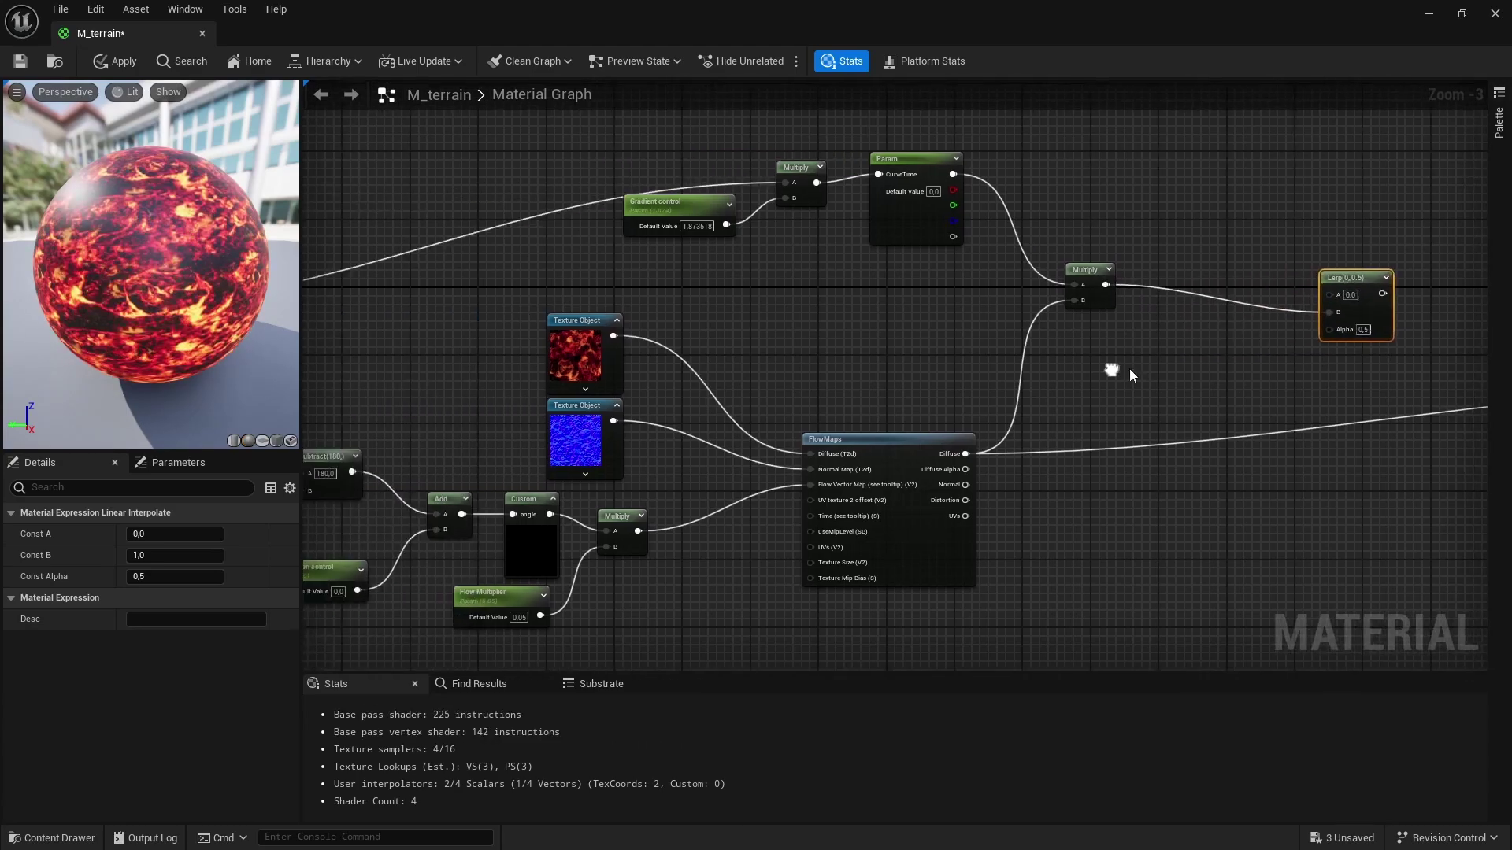
Connect Vertex Color's green channel to the Lerp's Alpha and the Lerp's output to the material's Emissive Color
scroll(1129, 369, "down", 3)
scroll(735, 363, "up", 3)
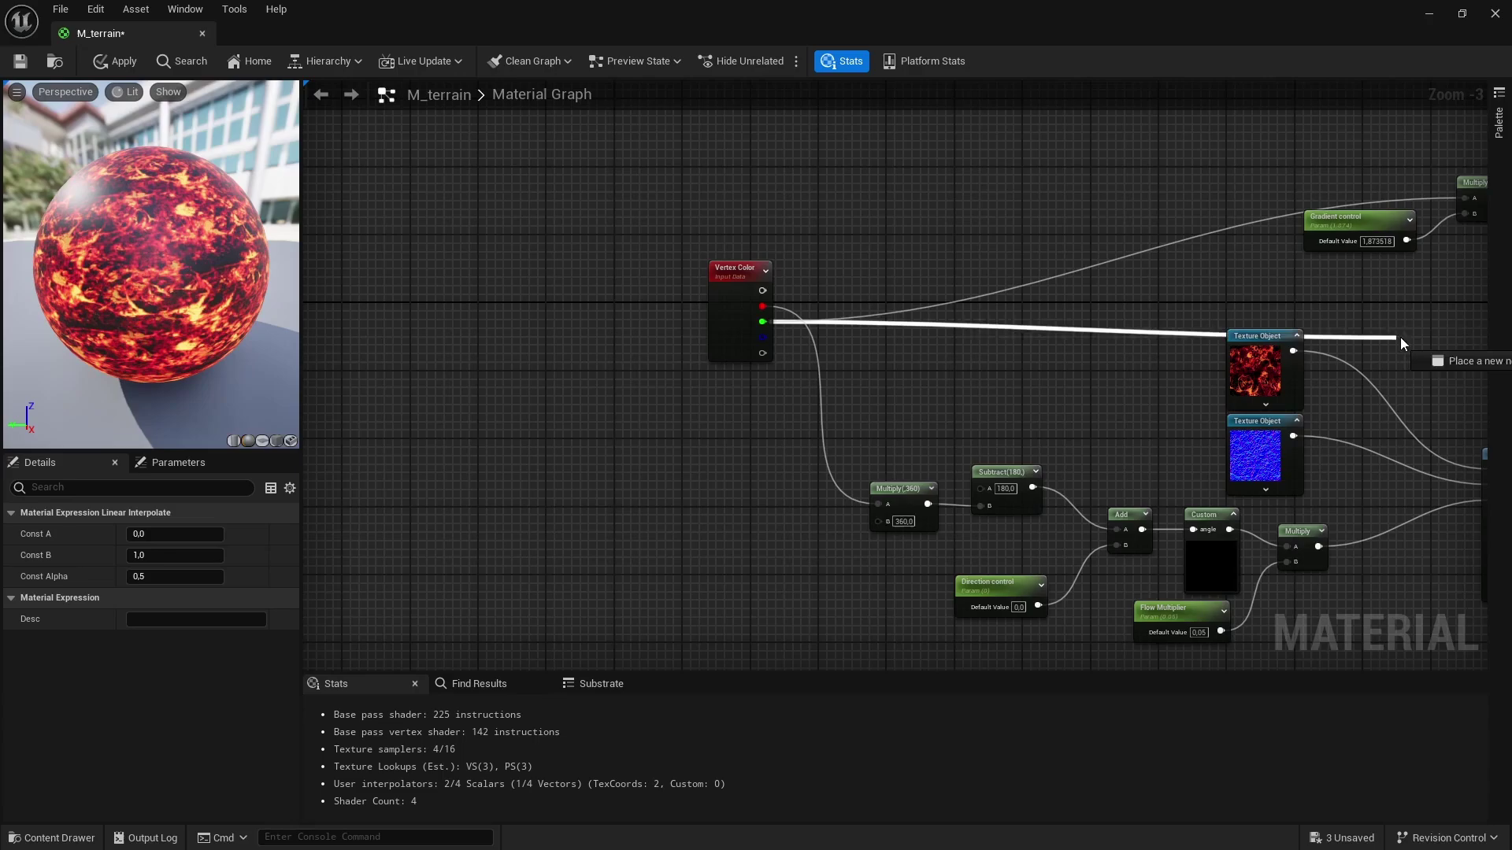
left_click_drag(1400, 343, 1339, 348)
right_click_drag(1340, 391, 738, 402)
left_click_drag(774, 320, 1185, 417)
Apply the Lerp changes to the material and inspect the lava channel on the terrain in the level
left_click_drag(907, 8, 1080, 206)
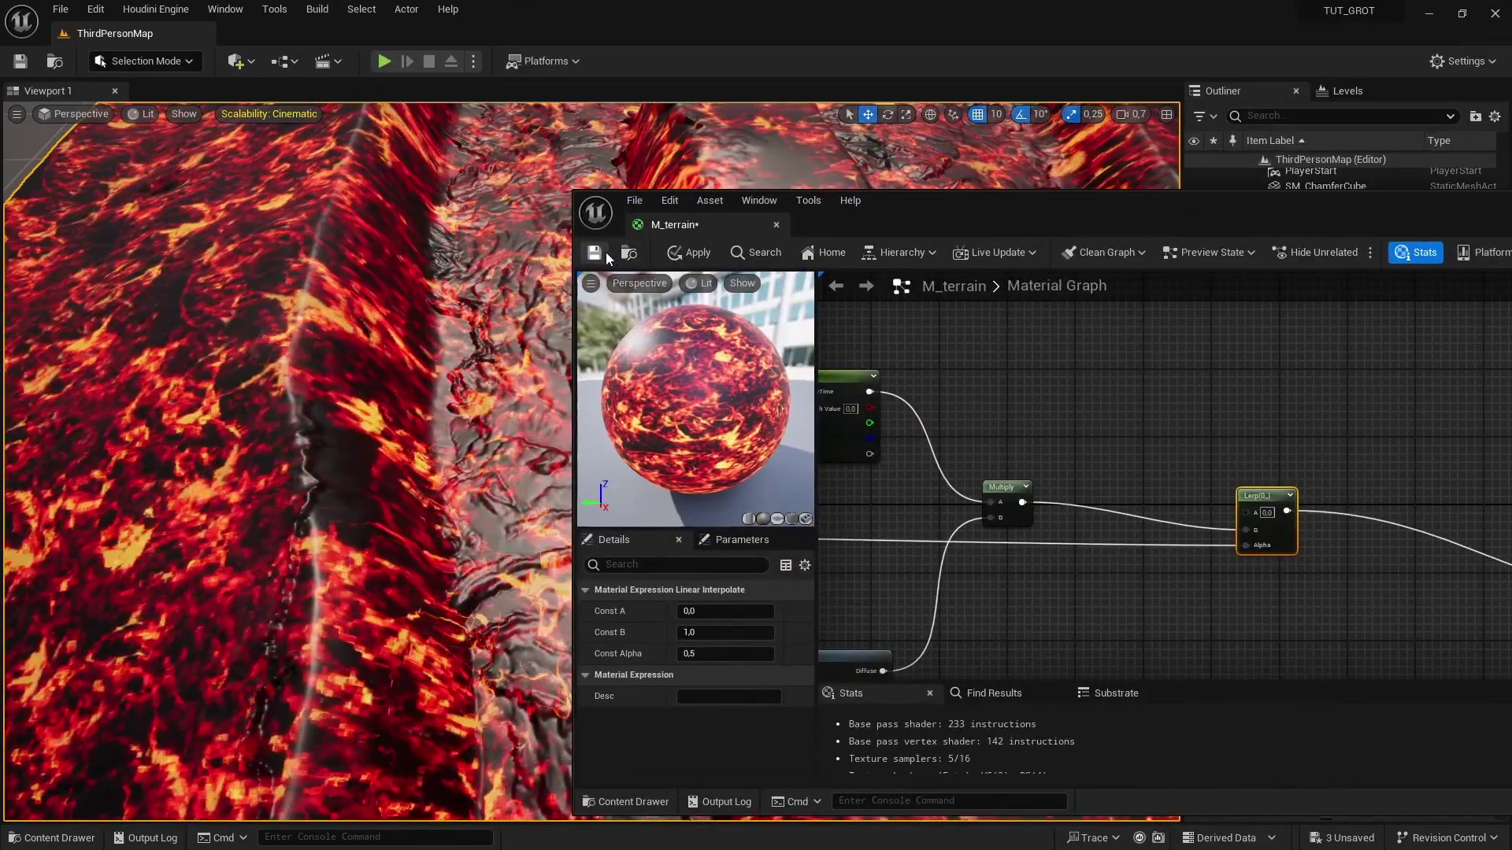
left_click(697, 253)
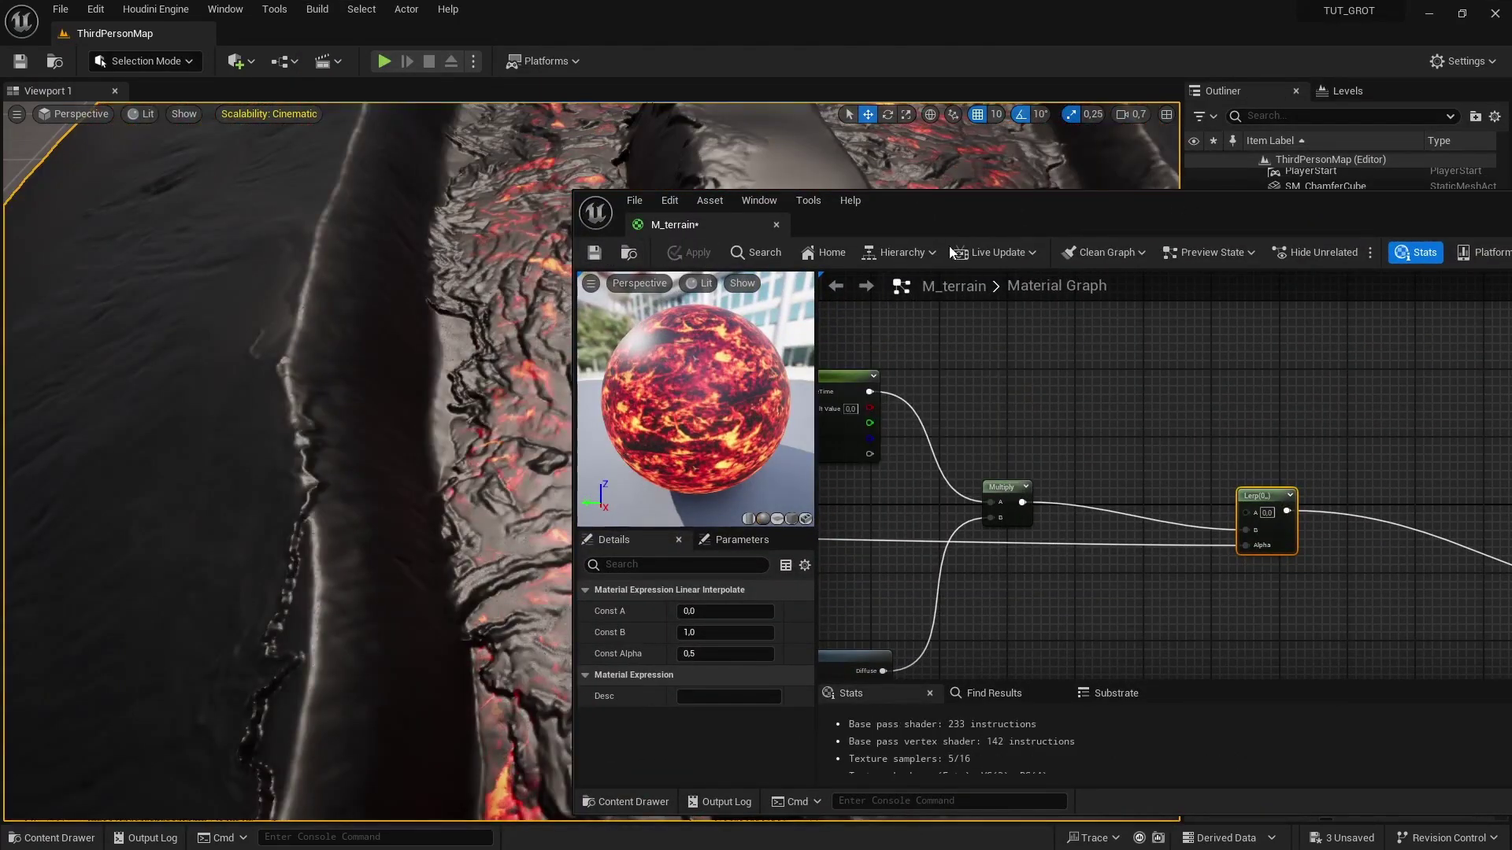
left_click_drag(965, 204, 1184, 183)
right_click_drag(532, 376, 788, 355)
right_click_drag(500, 354, 443, 478)
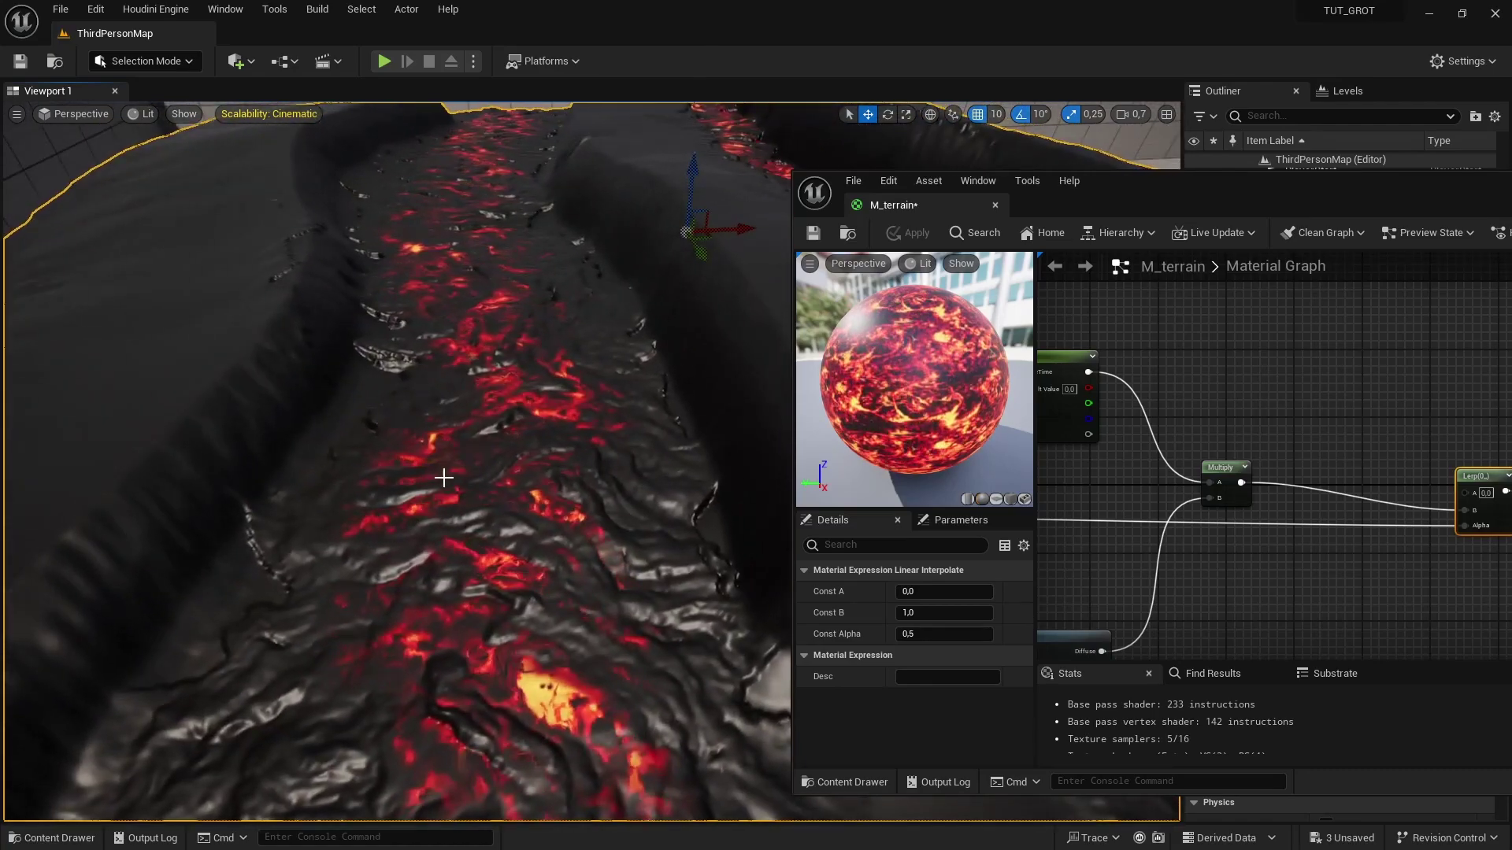
right_click_drag(470, 415, 513, 508)
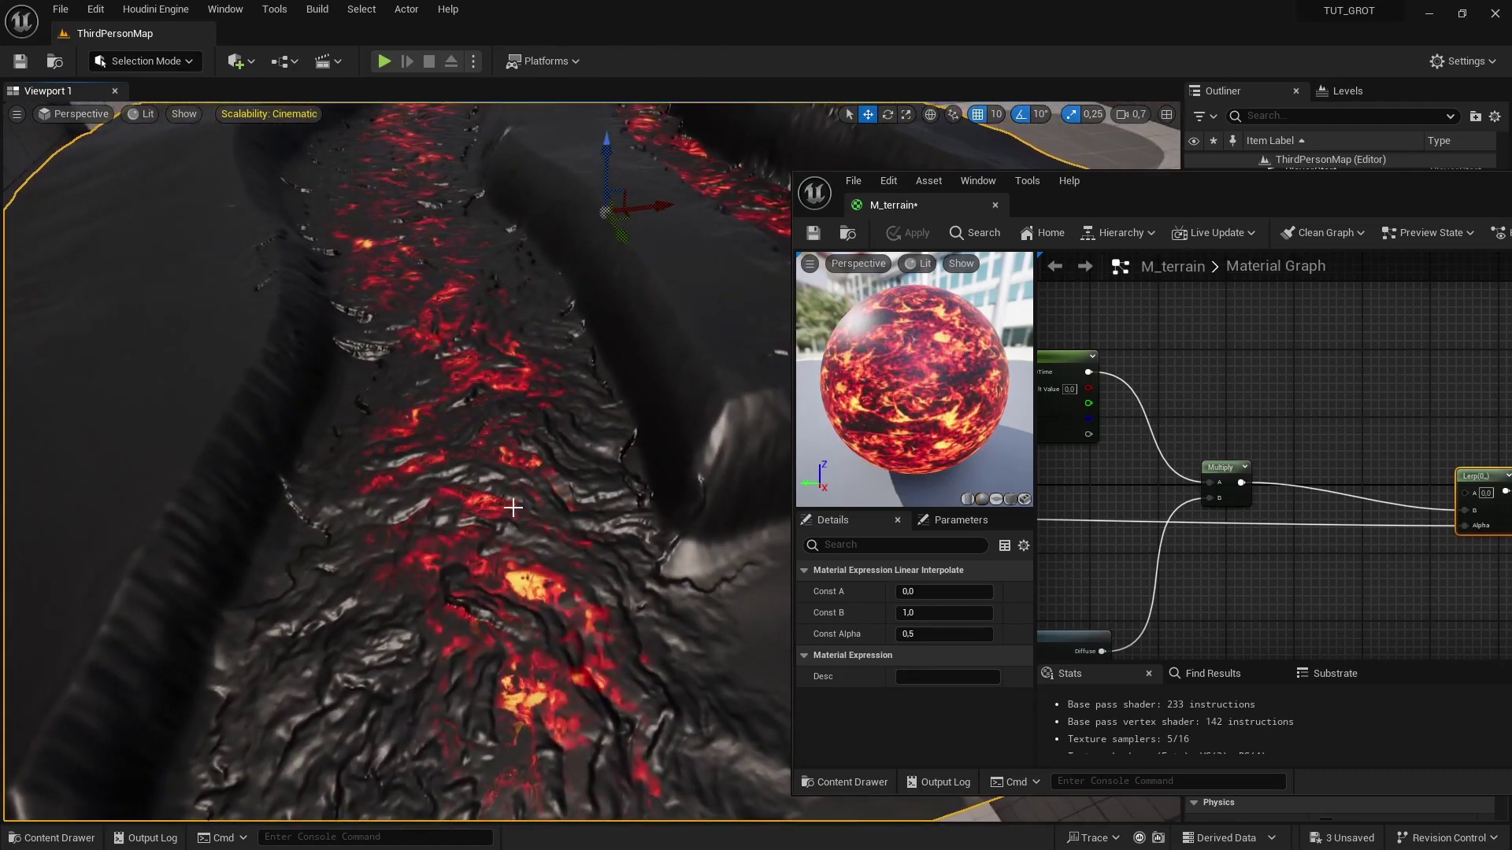
Set the Gradient control parameter's default value to 3.690115
scroll(1311, 363, "down", 6)
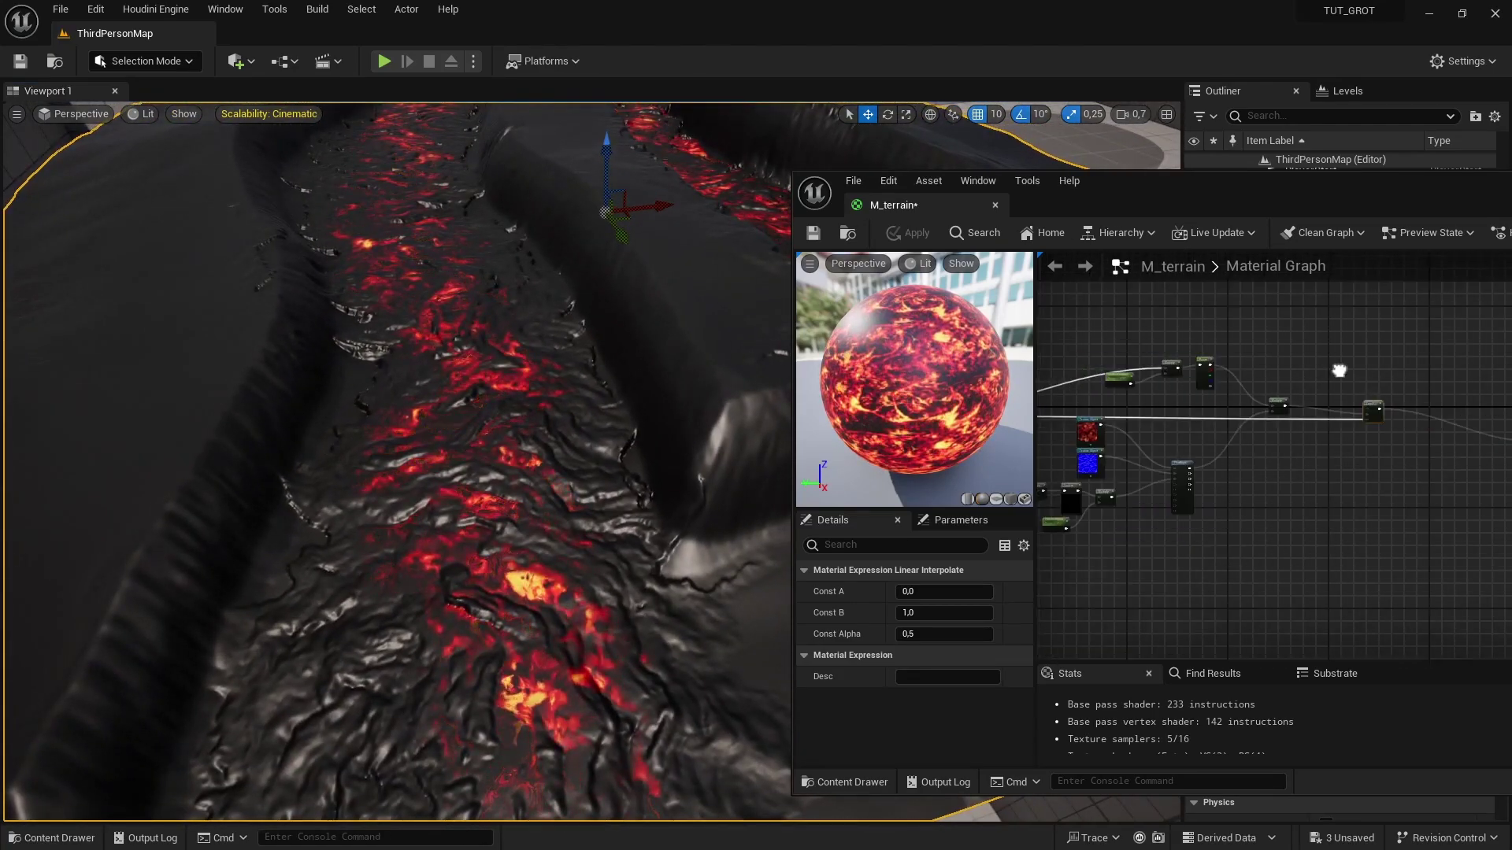
mouse_move(1118, 214)
left_mouse_down()
mouse_move(880, 208)
mouse_move(1135, 228)
left_mouse_up()
scroll(1157, 425, "up", 5)
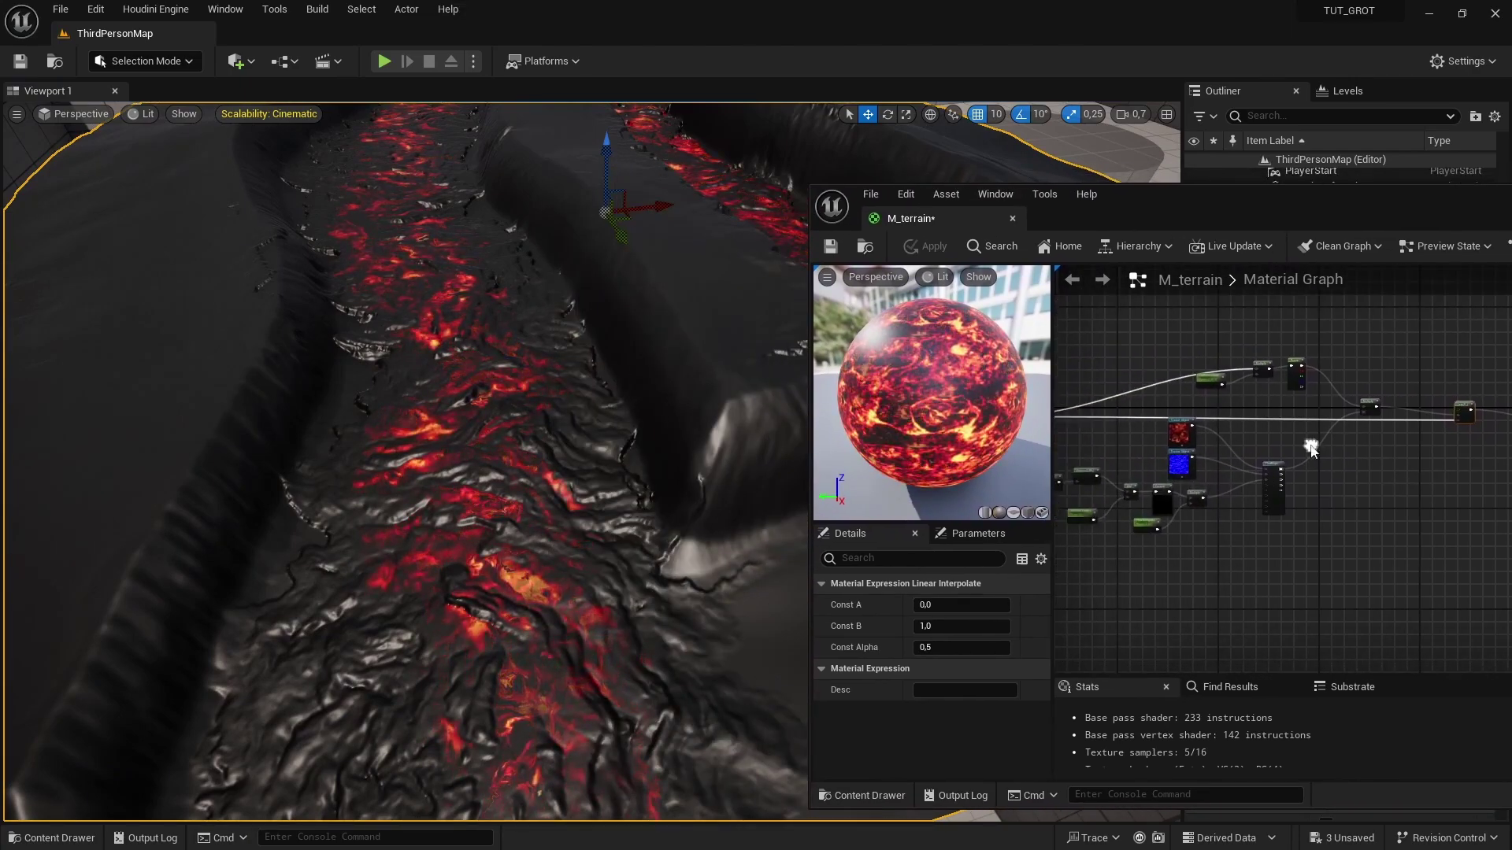
left_click(1187, 324)
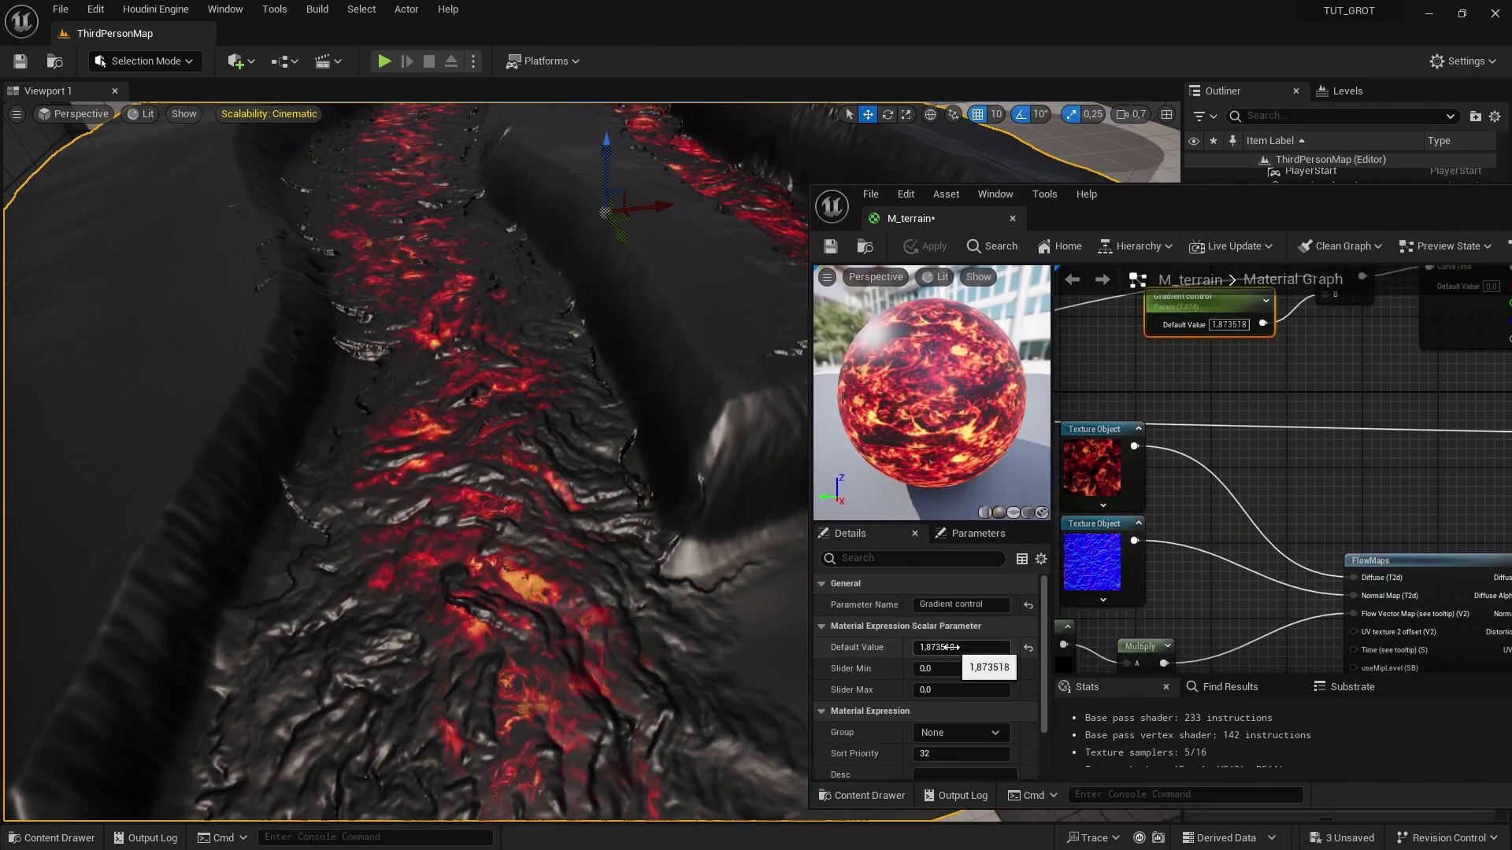
left_click_drag(960, 648, 917, 647)
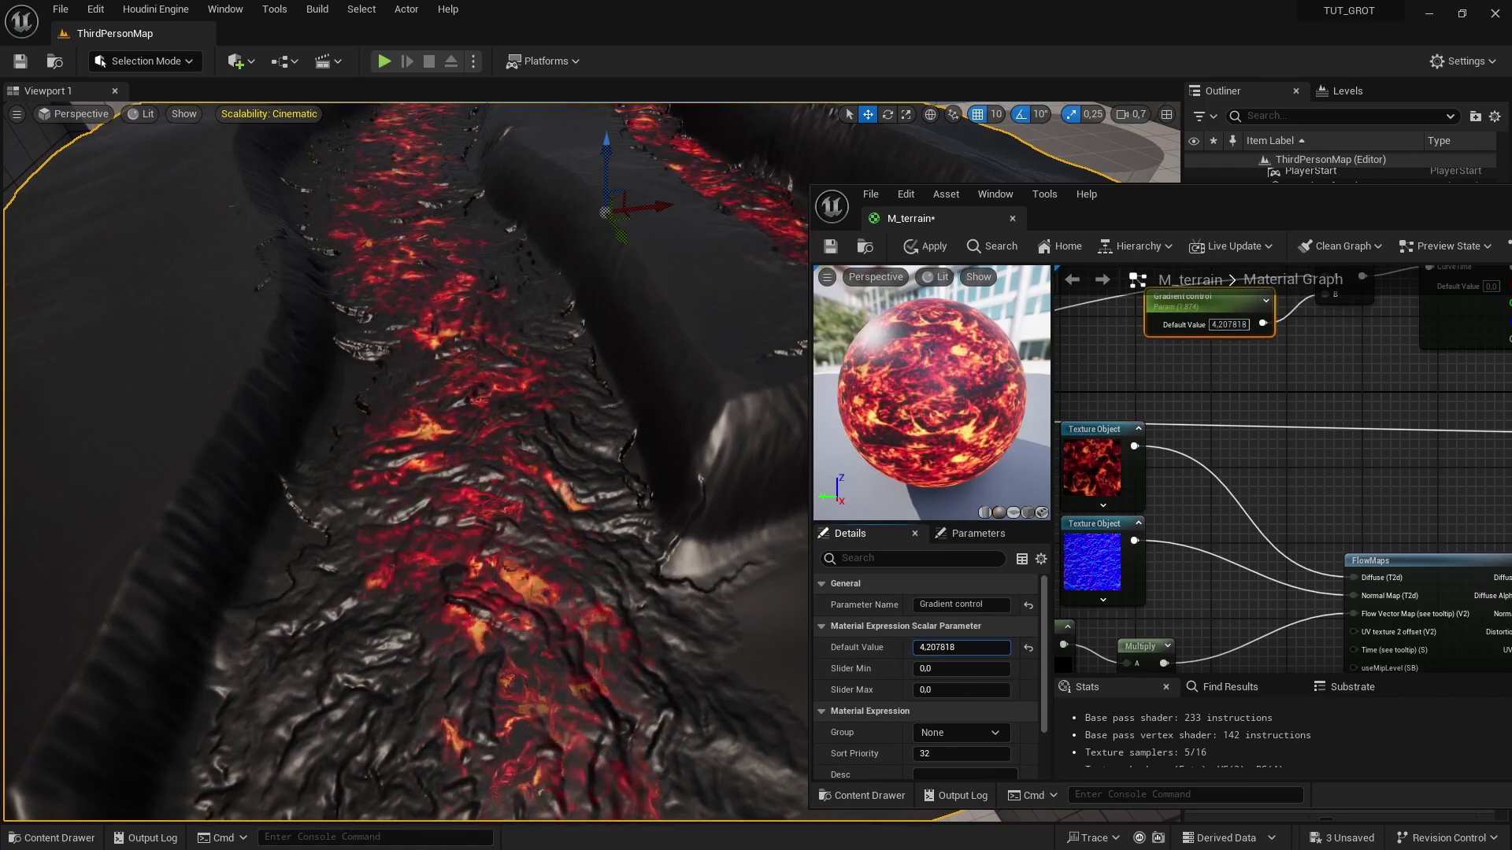
right_click_drag(1349, 413, 1193, 475)
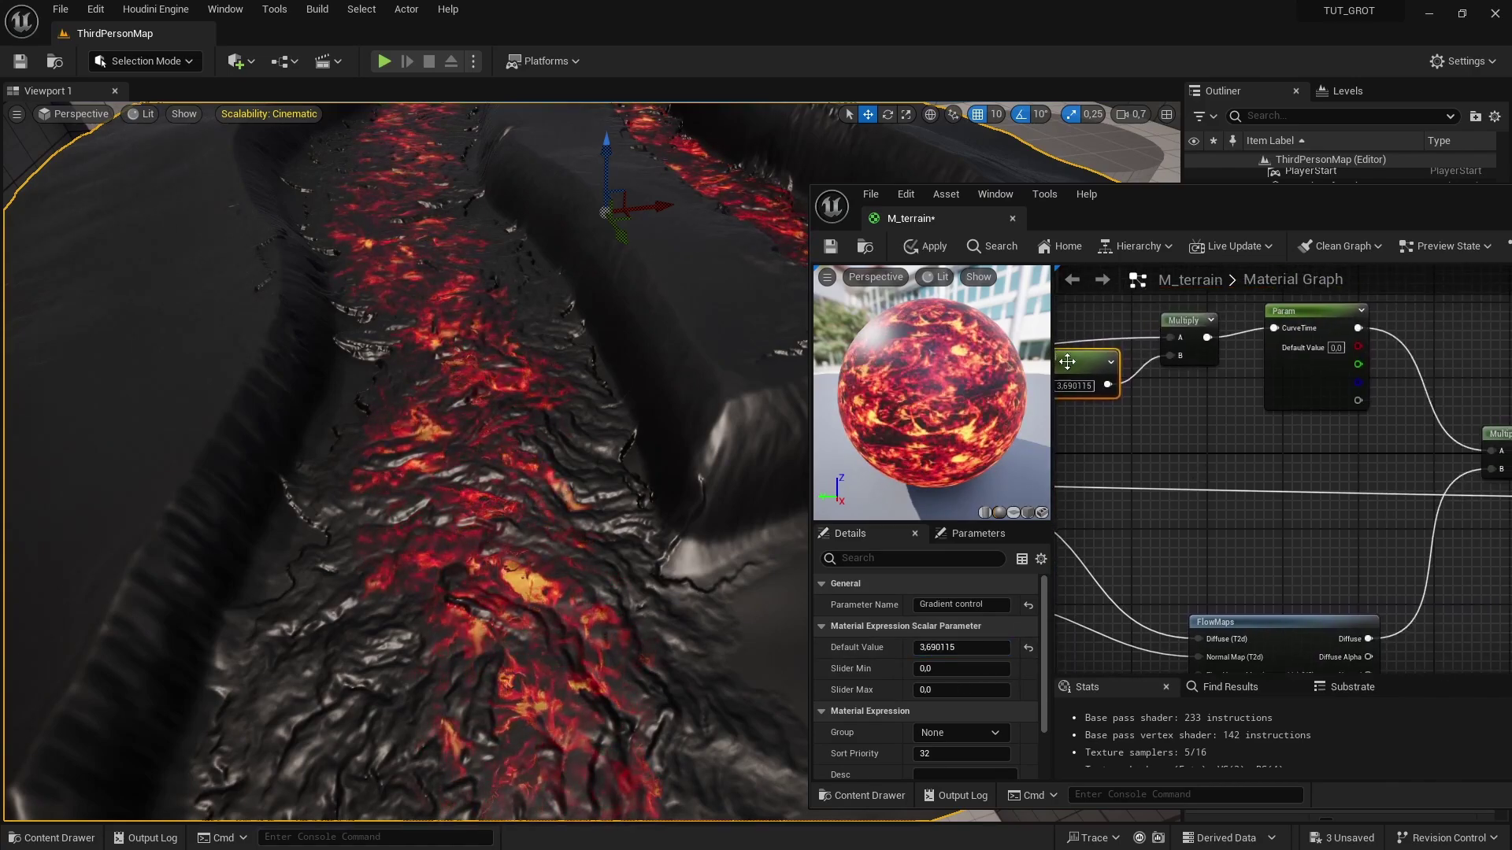
Connect the Gradient control Multiply's output to the Lerp's Alpha and move the Param curve and its following Multiply higher
left_click_drag(1480, 209, 704, 279)
left_click(998, 266)
right_click_drag(756, 338, 904, 441)
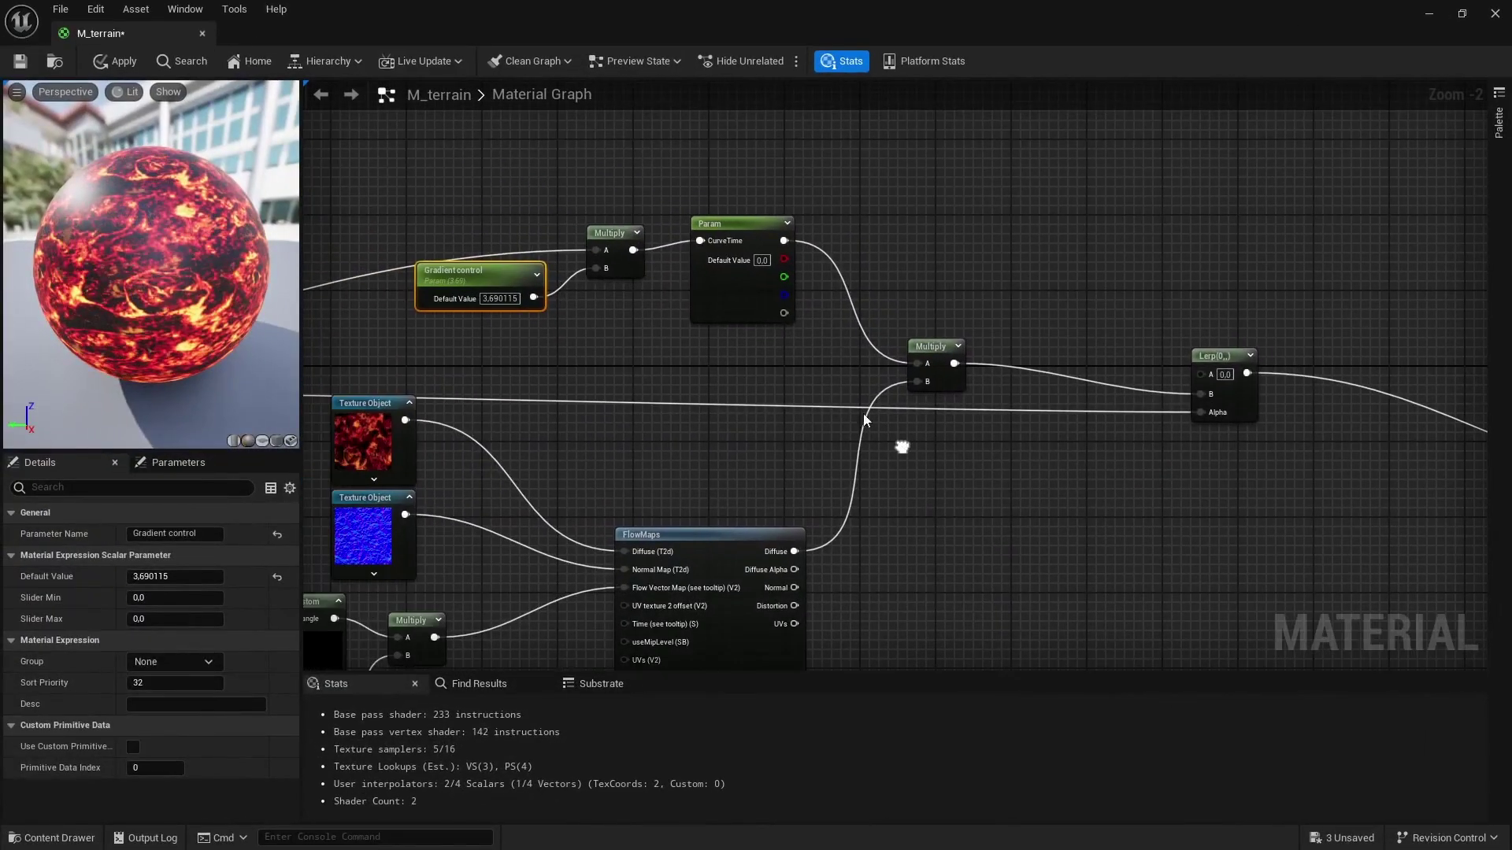
left_click(638, 315)
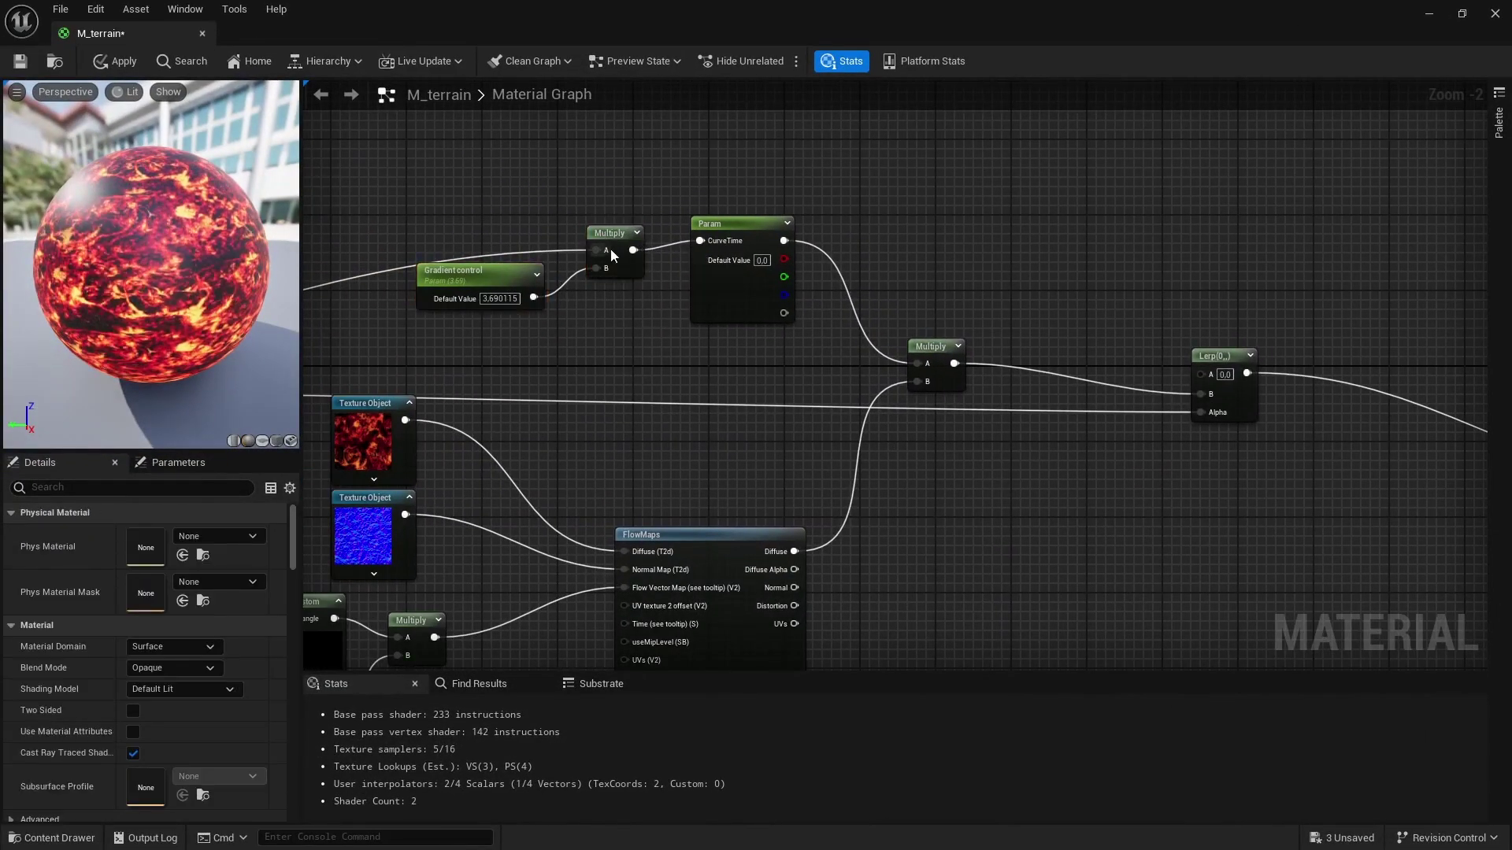
left_click_drag(718, 307, 814, 193)
left_click_drag(935, 347, 1009, 206)
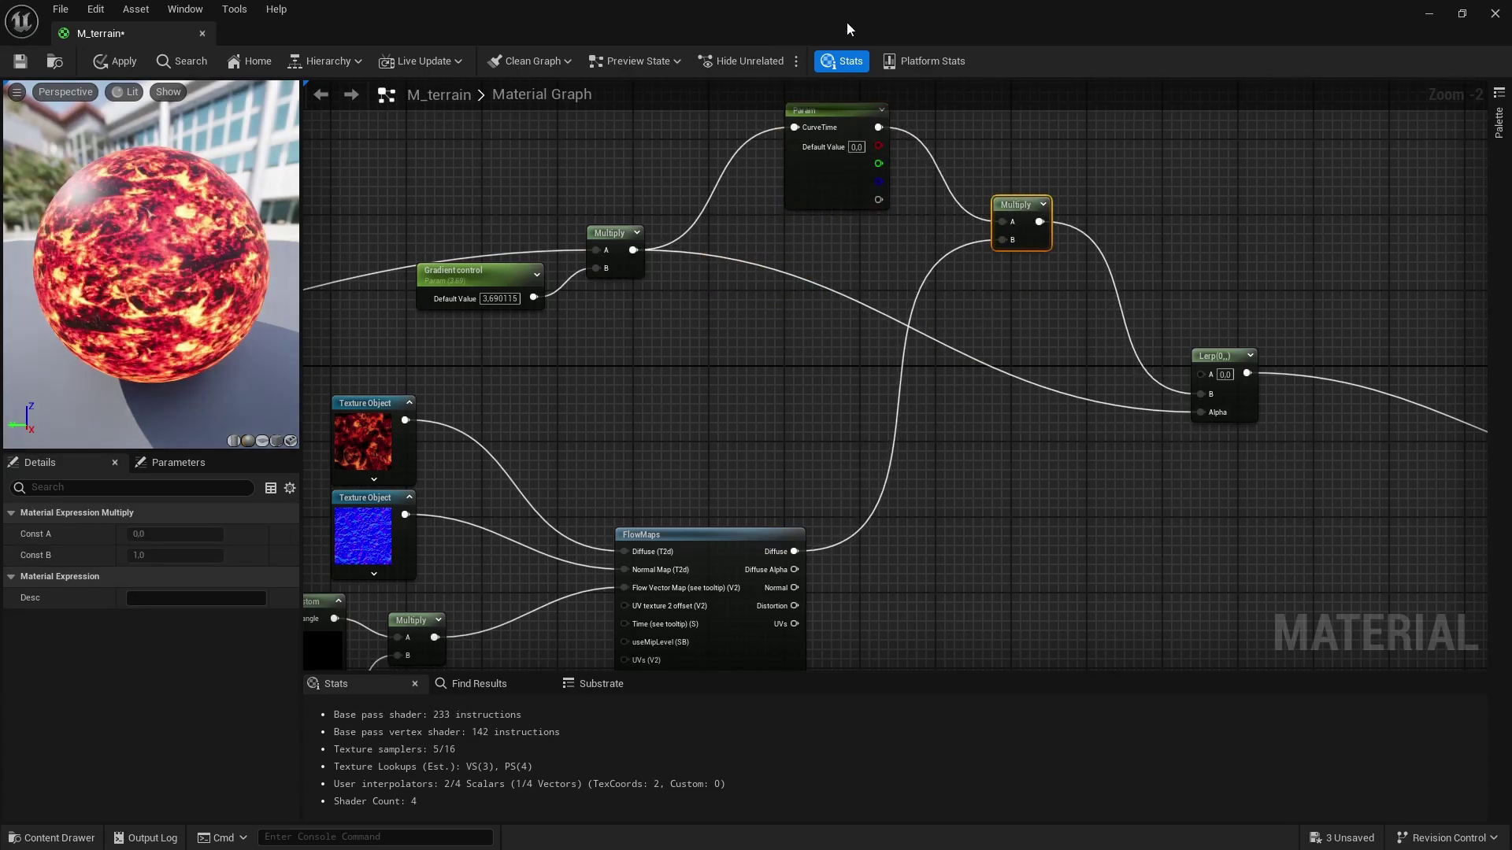
Apply the rewired Lerp Alpha to the material and inspect the lava channel in the level viewport
left_click_drag(847, 21, 1083, 71)
left_click(649, 122)
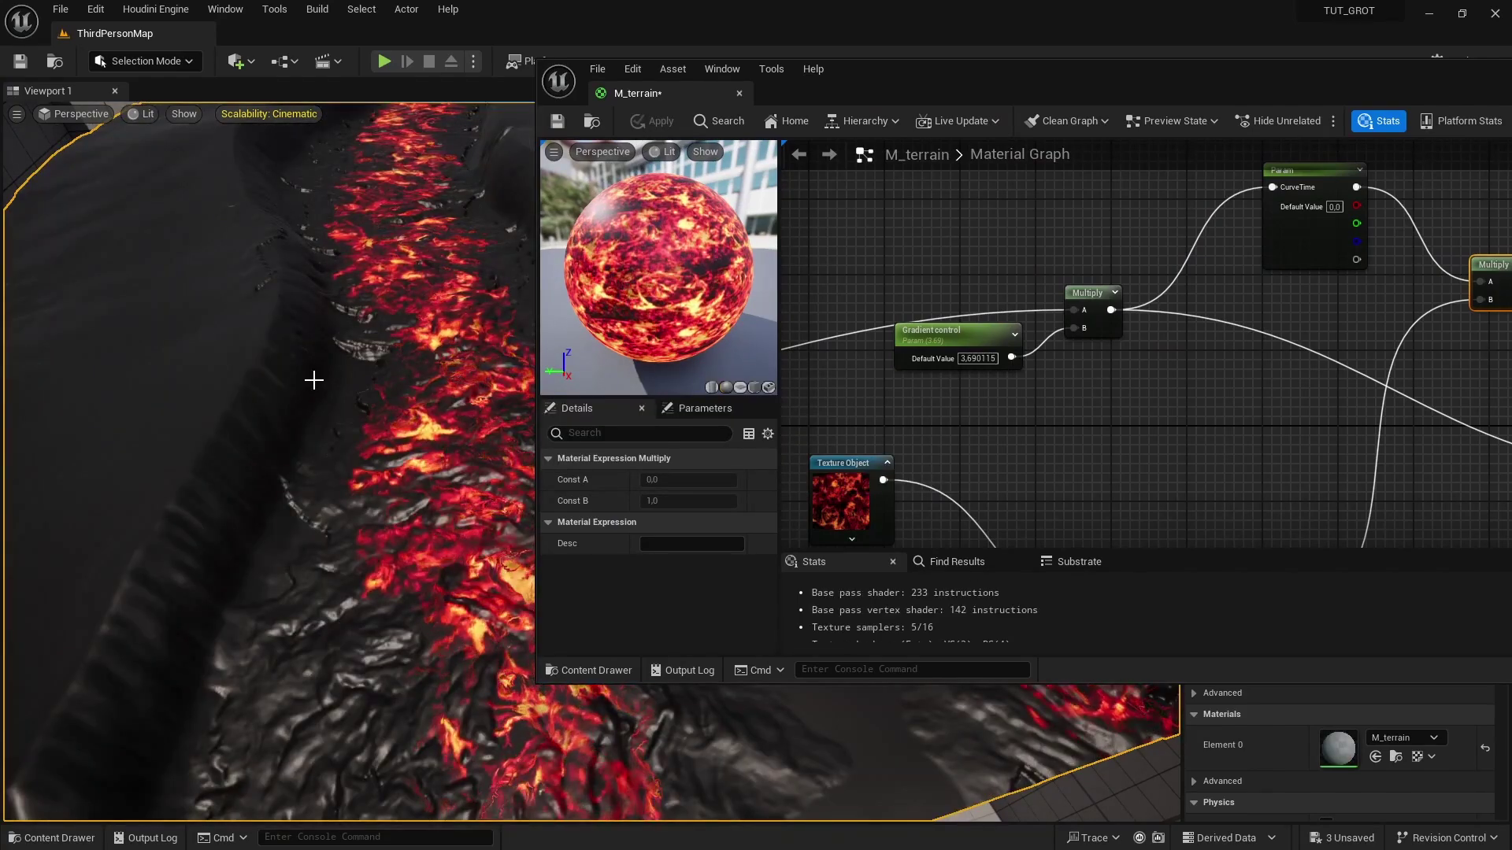
right_click_drag(314, 381, 441, 381)
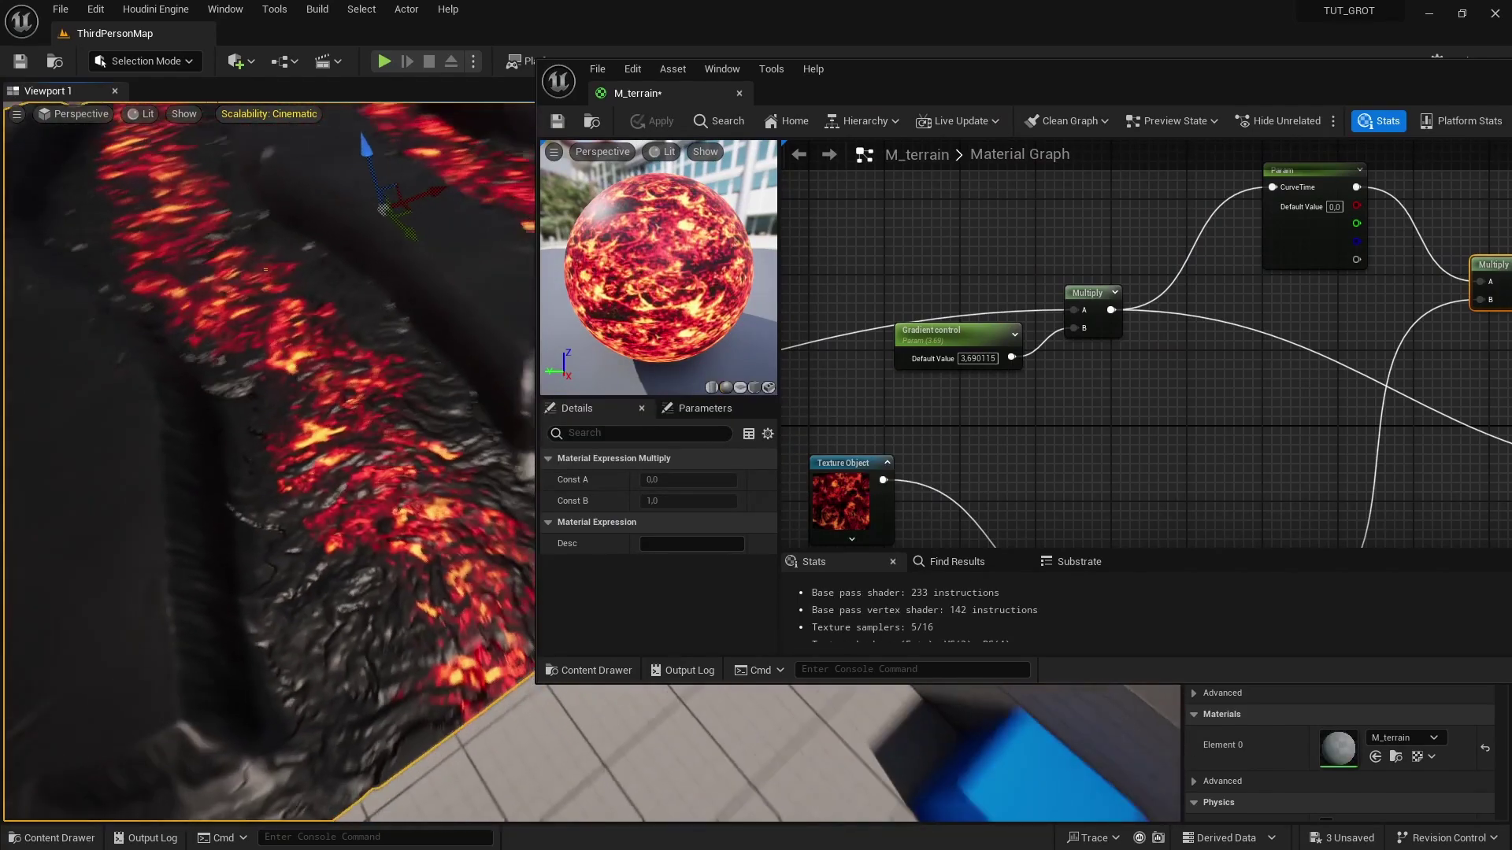
Set the Gradient control parameter's default value to 2.602031 and check the lava spread on the terrain
left_click(913, 337)
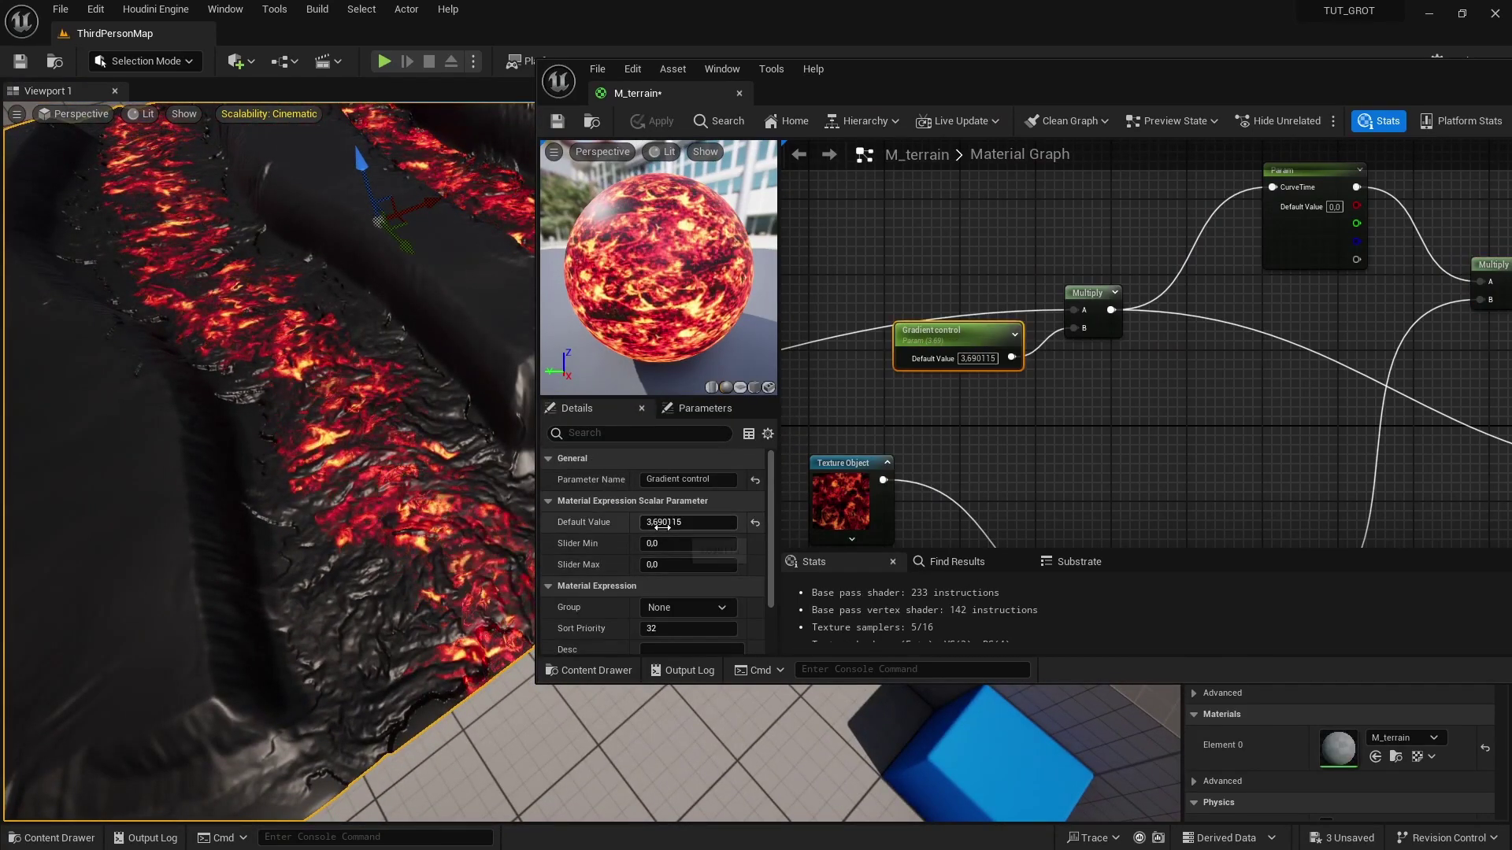
mouse_move(662, 525)
left_mouse_down()
mouse_move(618, 525)
mouse_move(724, 525)
mouse_move(645, 525)
left_mouse_up()
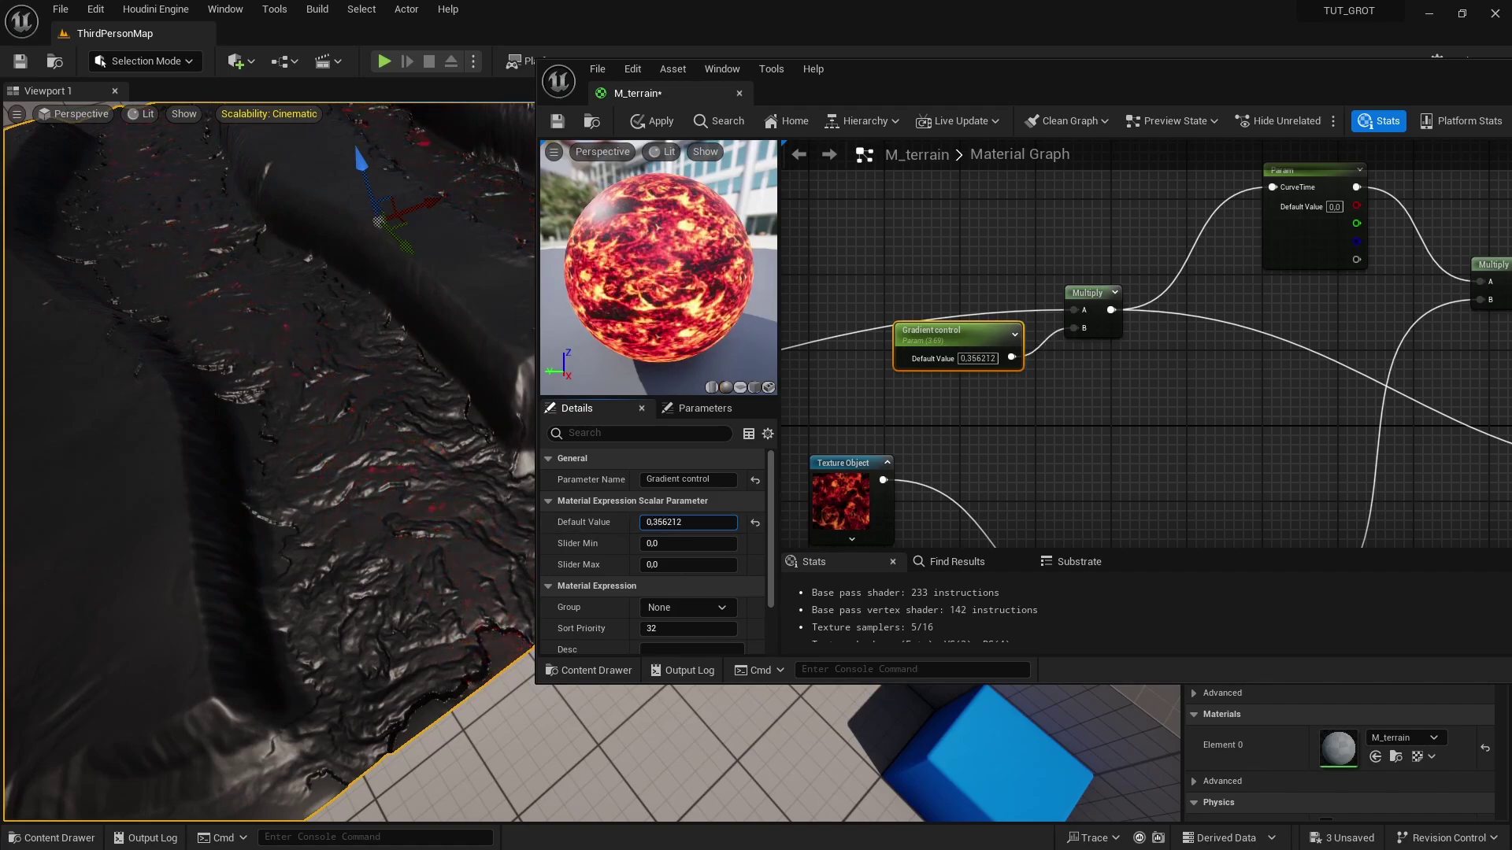
left_click_drag(645, 525, 661, 526)
right_click_drag(425, 507, 480, 516)
Add a Lerp node beside Vertex Color and connect the blue vertex color channel to its Alpha input
left_click_drag(1036, 85, 530, 249)
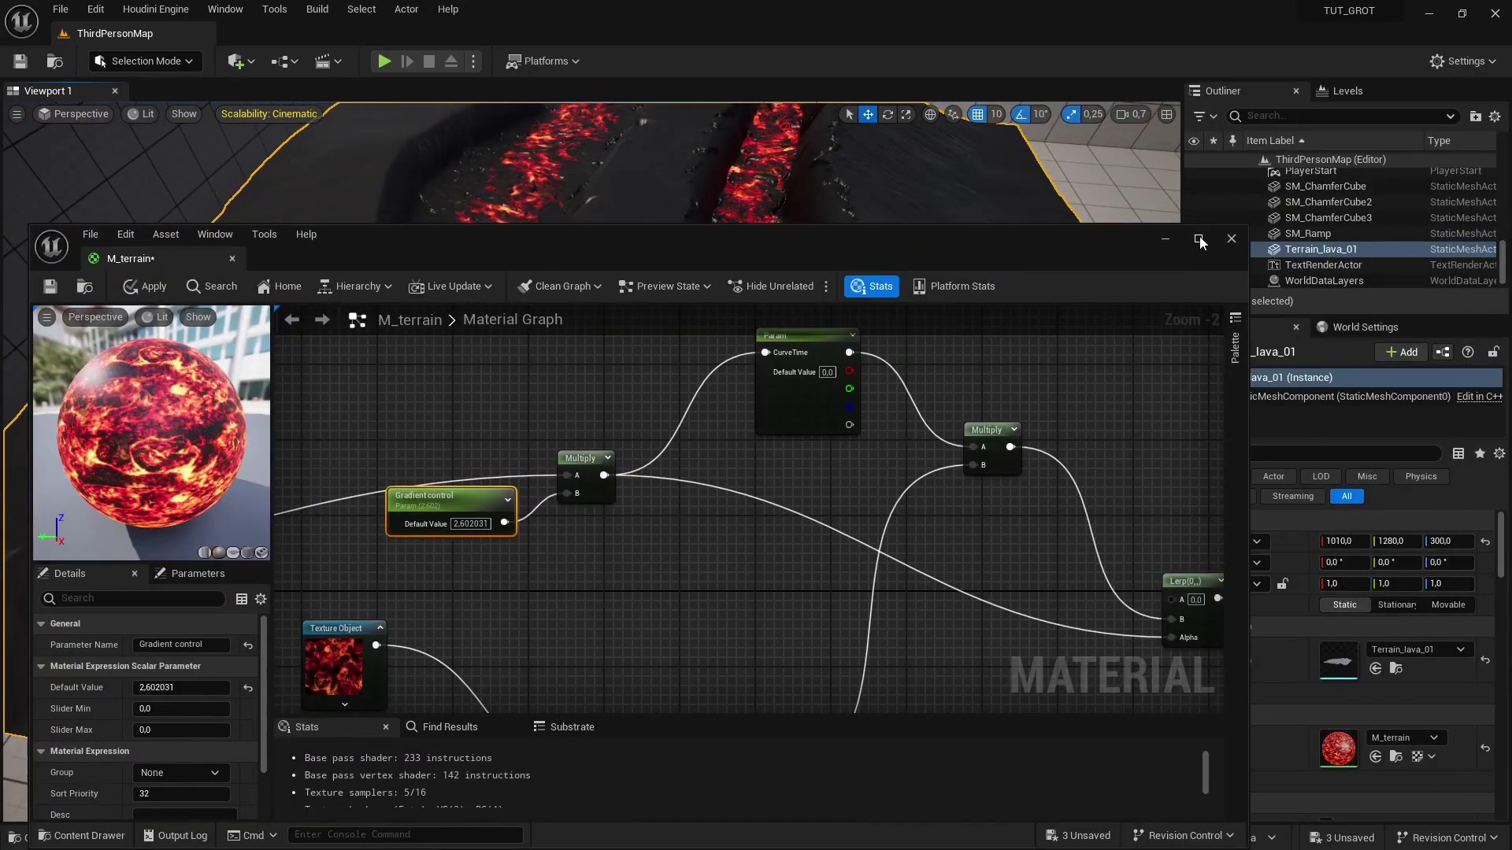
left_click(1199, 238)
scroll(692, 388, "down", 3)
right_click_drag(692, 389, 1119, 346)
scroll(715, 373, "up", 3)
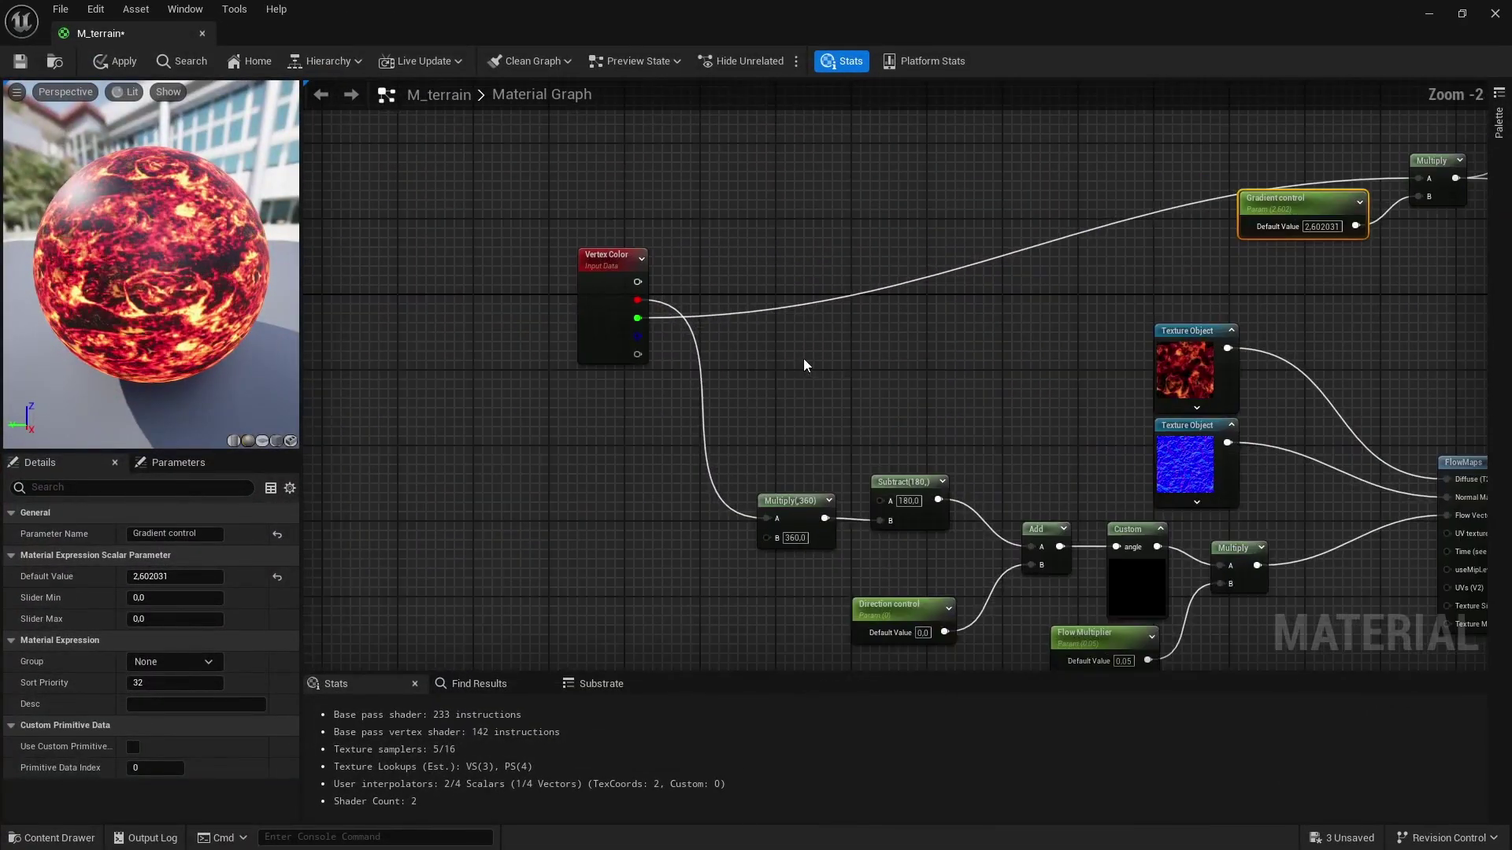
right_click_drag(803, 357, 622, 383)
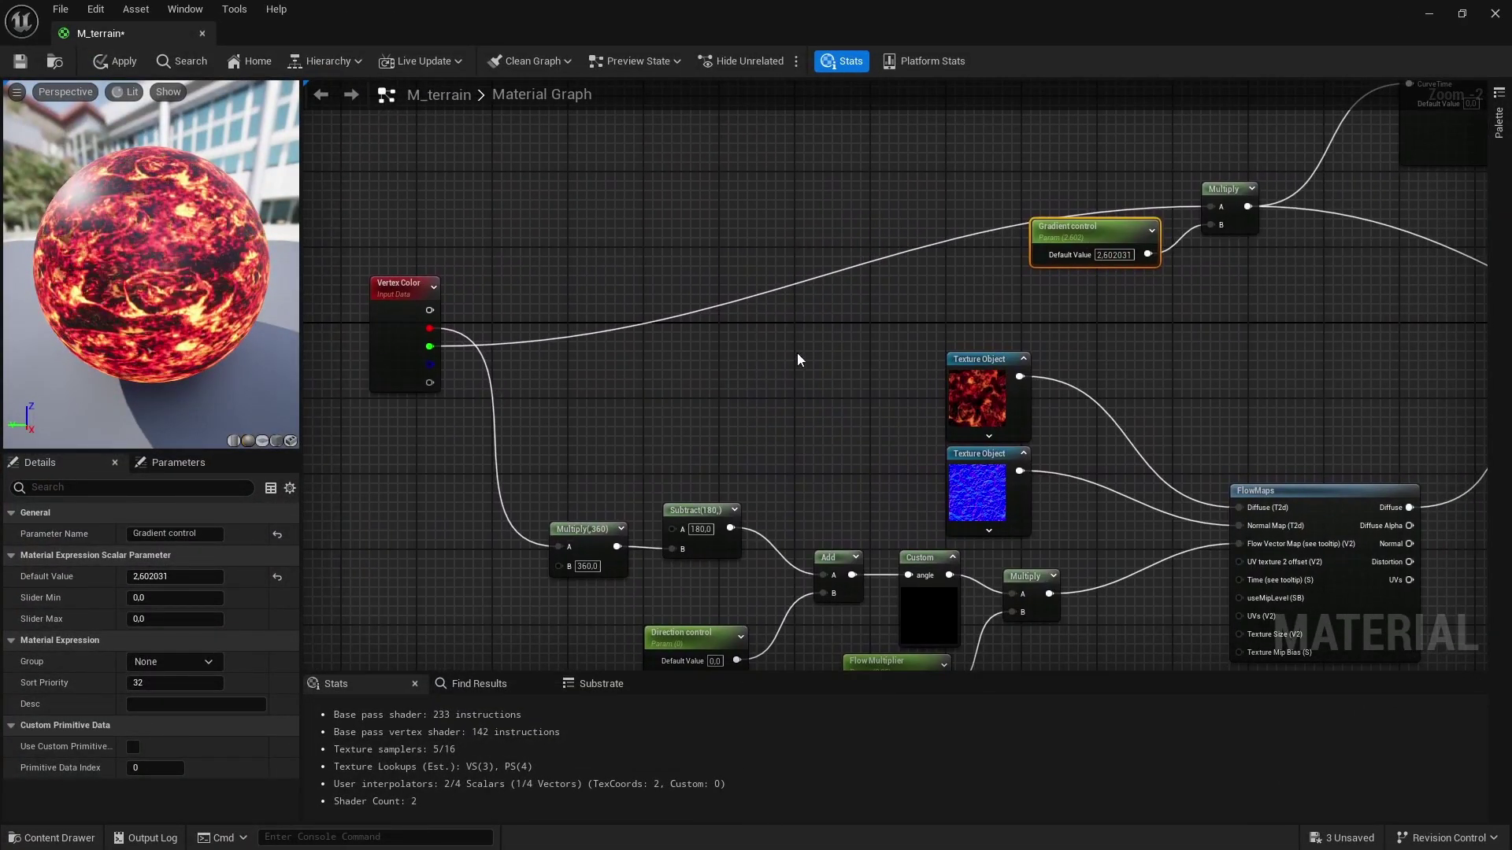
right_click_drag(797, 354, 654, 377)
scroll(653, 376, "down", 4)
scroll(565, 386, "up", 3)
right_click_drag(607, 245, 618, 265)
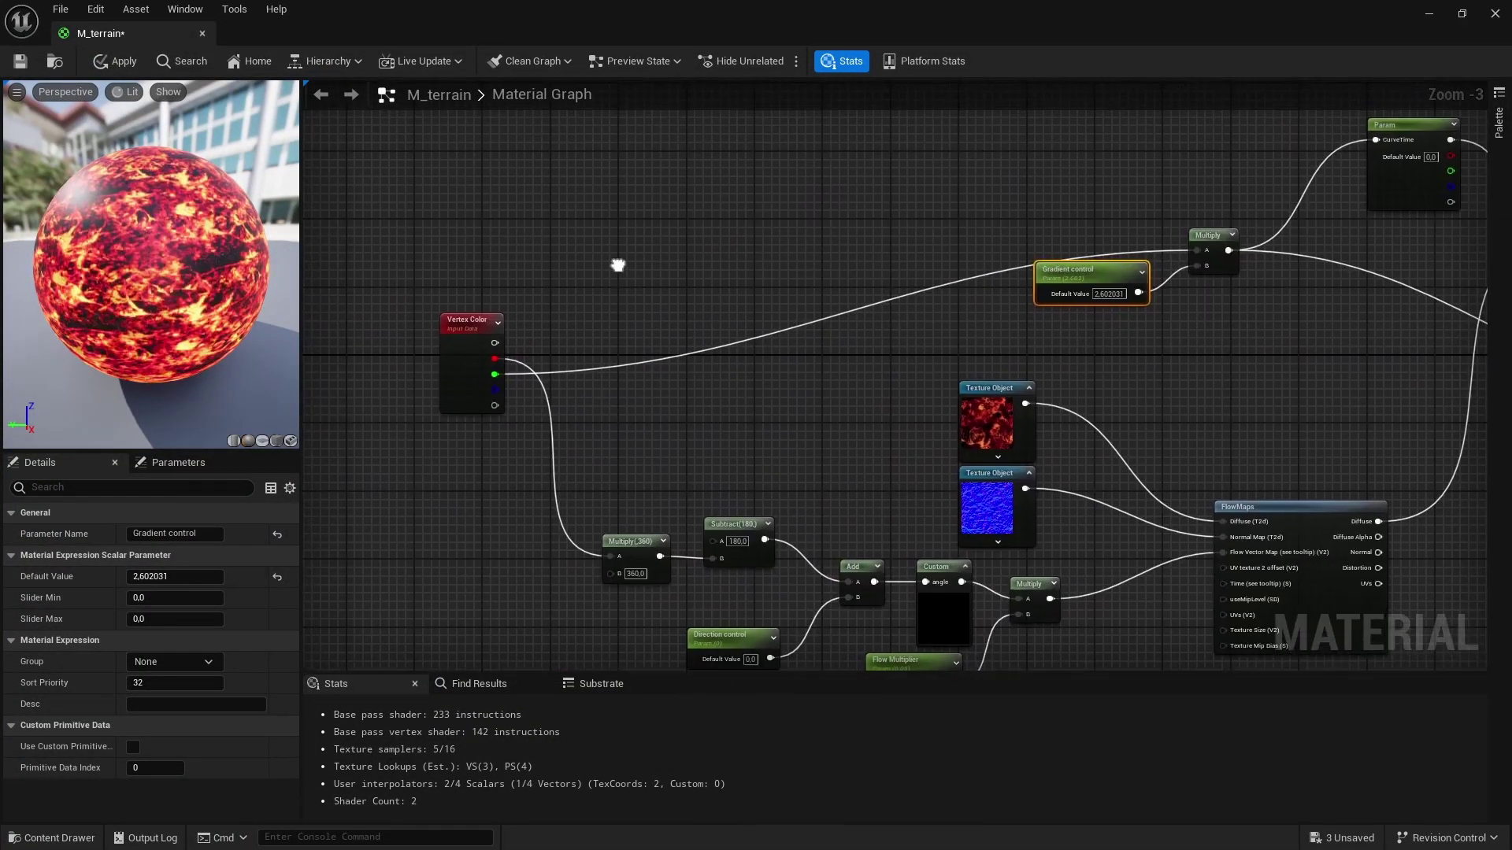
left_click(559, 245)
scroll(513, 373, "up", 1)
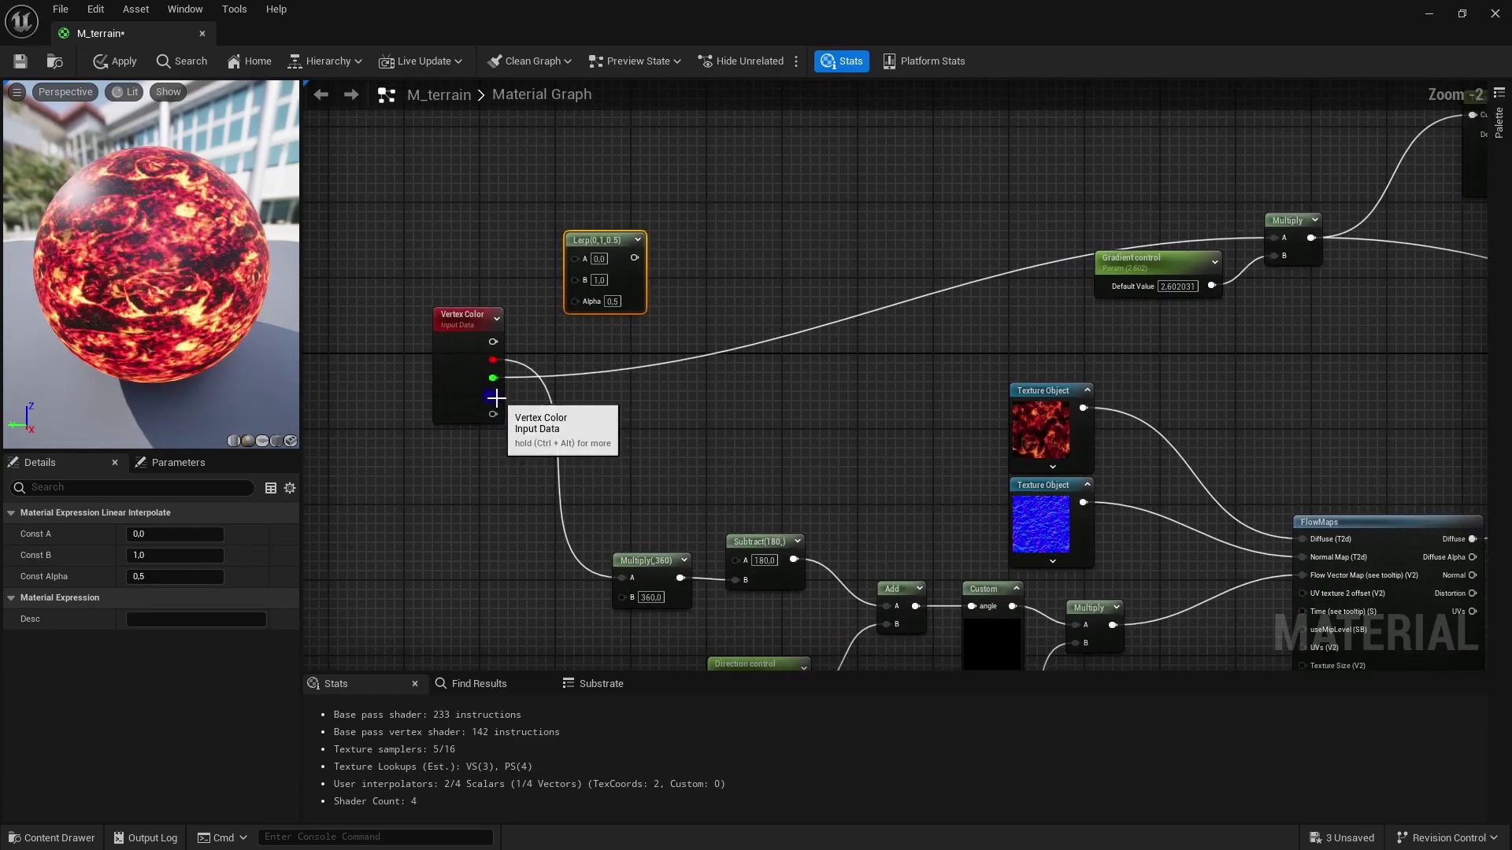
left_click_drag(496, 397, 584, 307)
right_click_drag(684, 380, 564, 412)
scroll(526, 331, "down", 5)
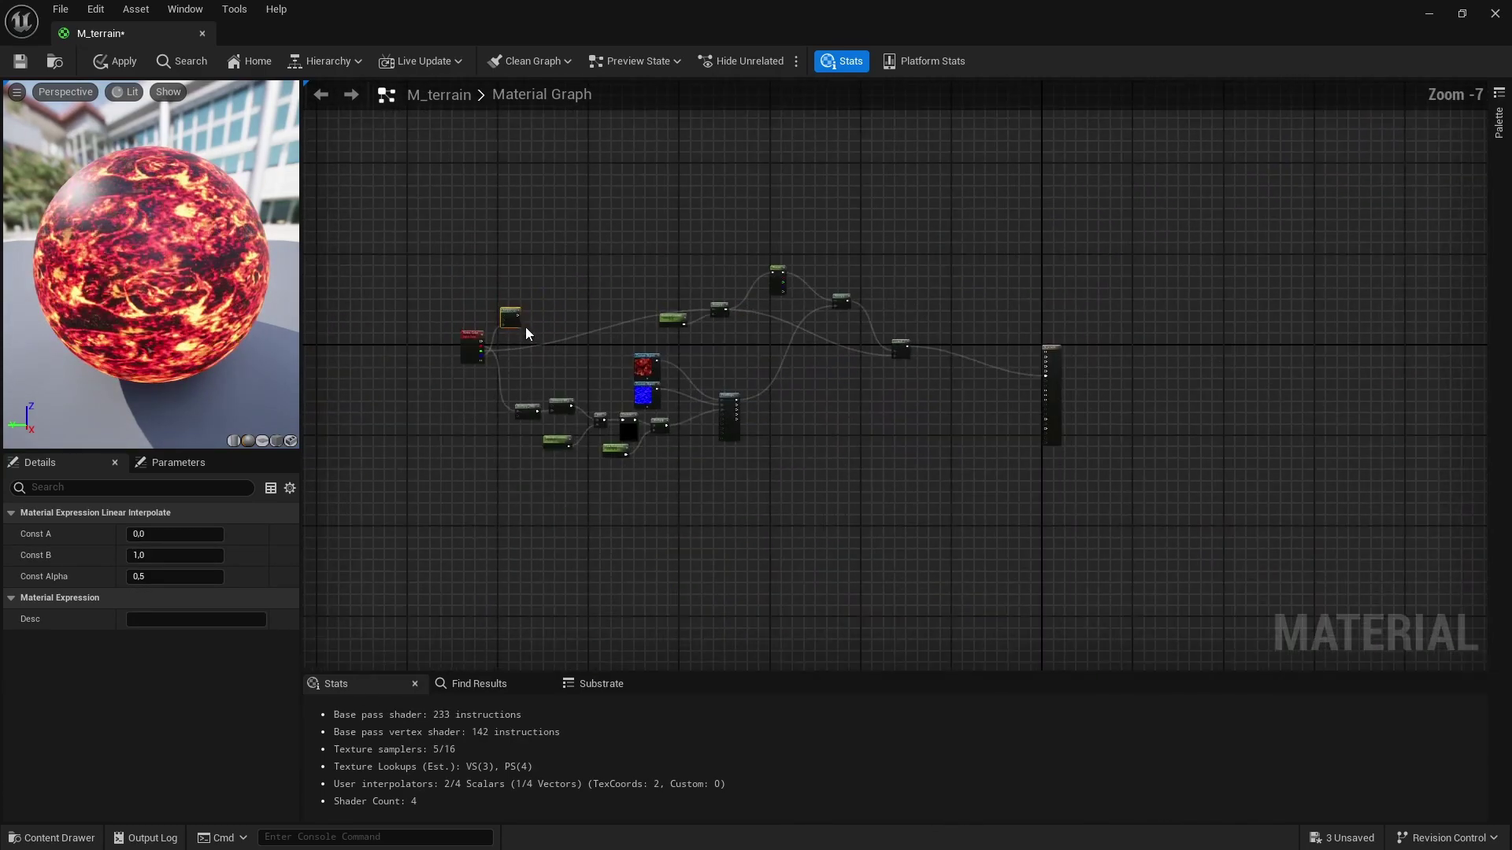
Move the Lerp feeding Emissive Color up and away from the Multiply, and connect a Constant of 0.8 to the material's Roughness
scroll(933, 285, "up", 5)
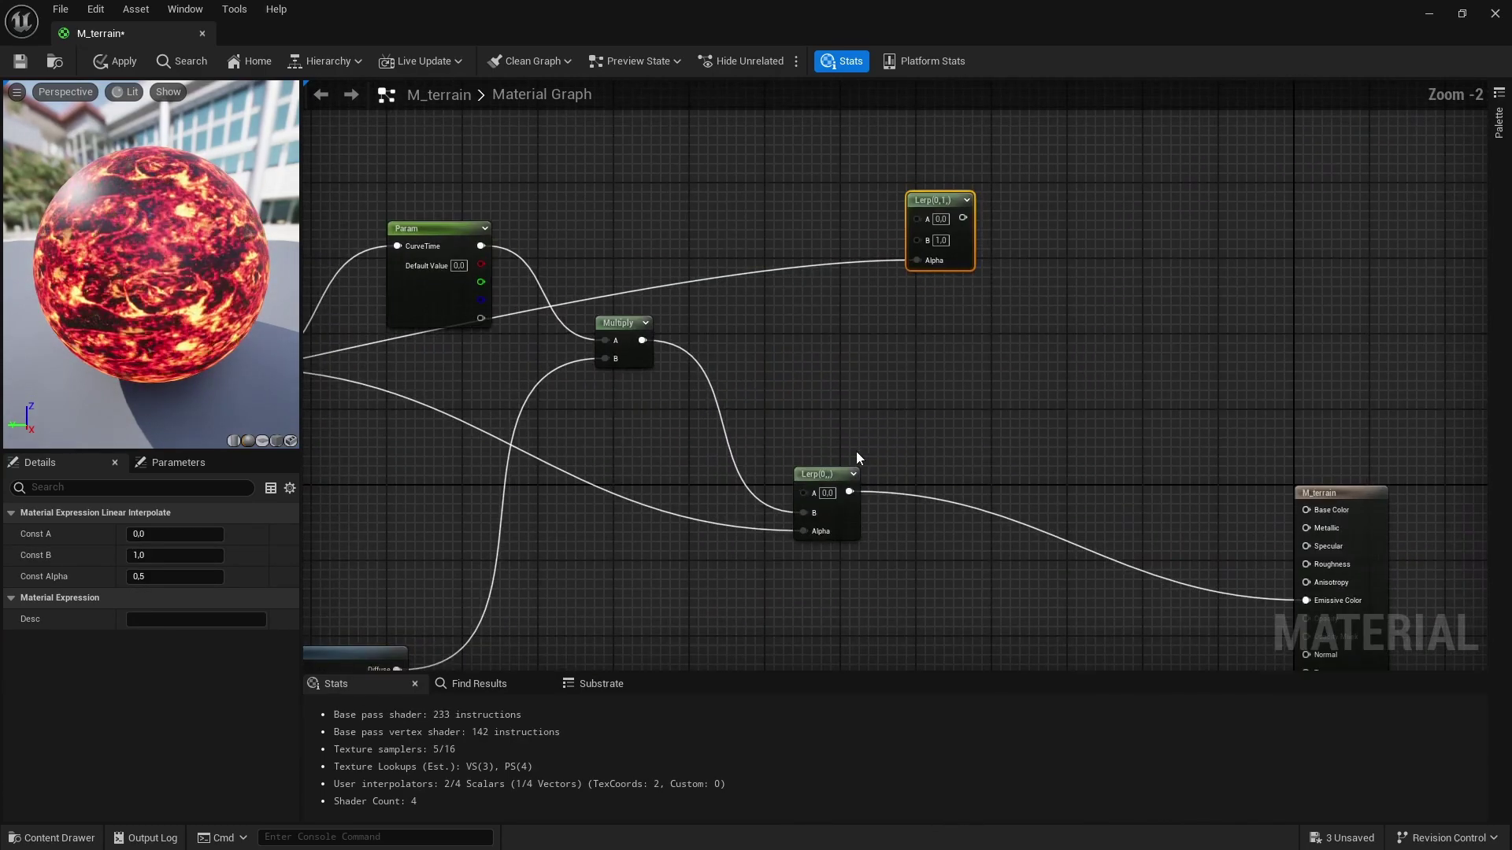
left_click_drag(830, 476, 984, 418)
right_click_drag(1109, 336, 898, 263)
scroll(971, 507, "up", 2)
left_click(773, 509)
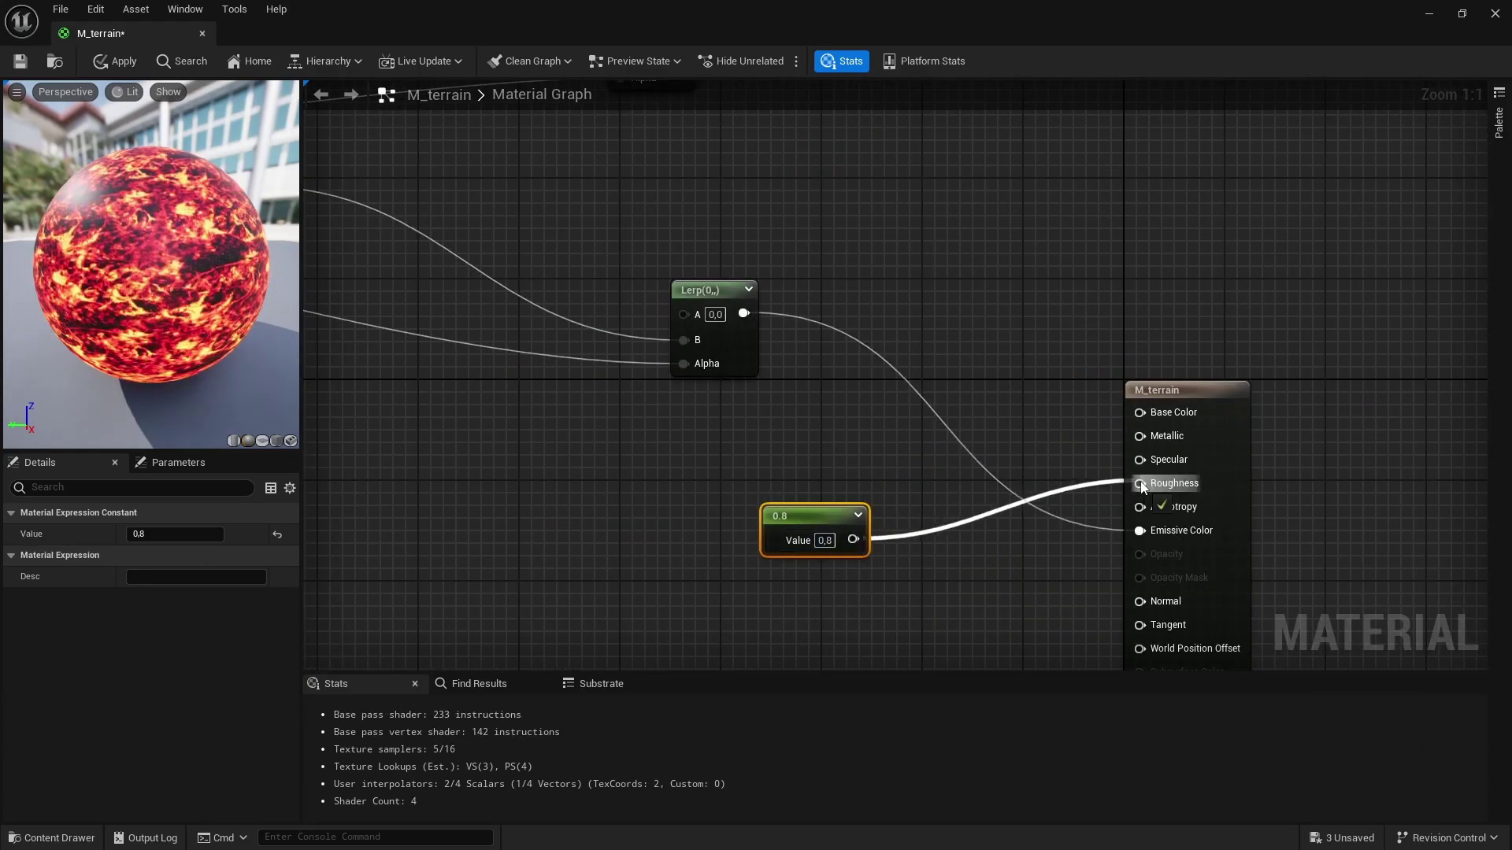
left_click_drag(1141, 486, 1140, 484)
Add a Constant3Vector node above the Param curve node for the first terrain color
right_click_drag(850, 211, 916, 370)
scroll(916, 370, "down", 1)
left_click_drag(740, 199, 676, 134)
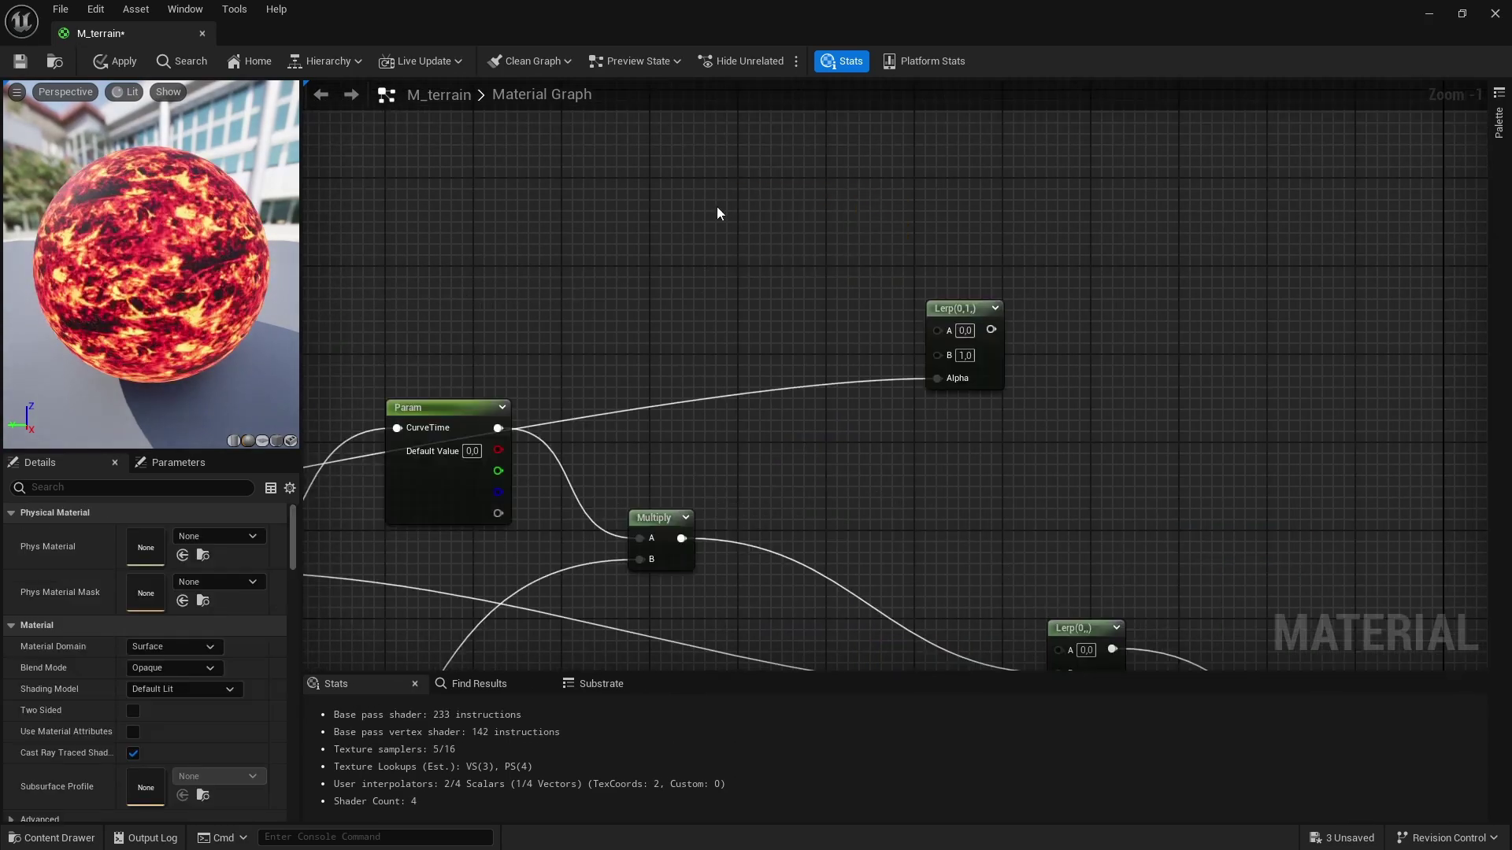
right_click_drag(754, 238, 666, 214)
key("3")
left_click(645, 150)
left_click_drag(682, 235, 554, 154)
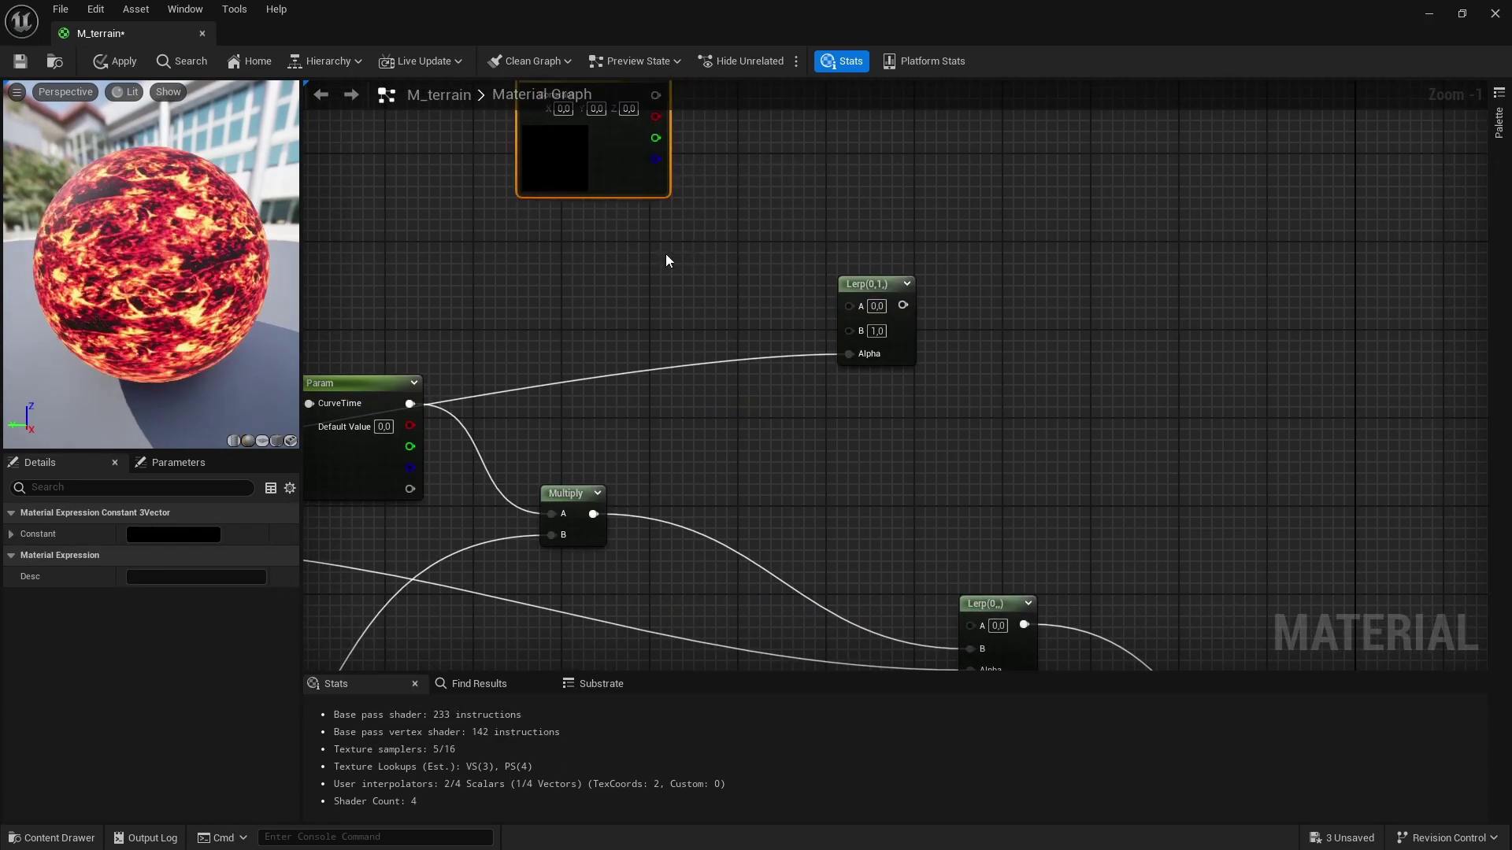
Add a second Constant3Vector node beneath the first and move both higher above the blue-channel Lerp
right_click_drag(674, 255, 720, 363)
key("3")
left_click(641, 371)
left_click_drag(690, 468, 614, 429)
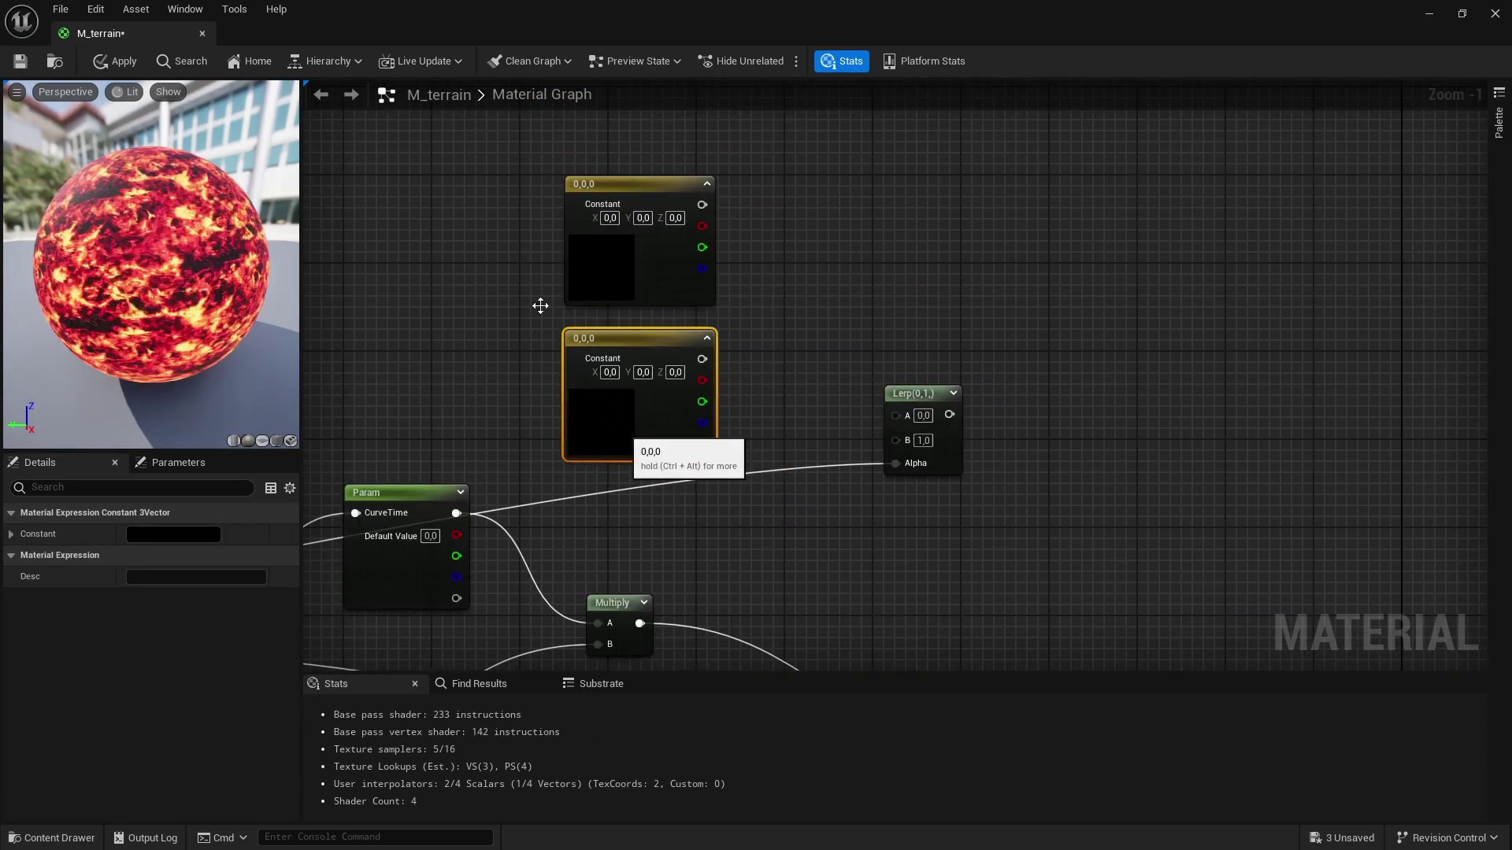
left_click_drag(540, 306, 640, 370)
left_click_drag(641, 372, 641, 263)
left_click(751, 305)
right_click_drag(750, 306, 769, 369)
Set the upper color constant to dark red (0.098958, 0.019467, 0.017498) and connect it to the blue-channel Lerp's A input
left_click(660, 245)
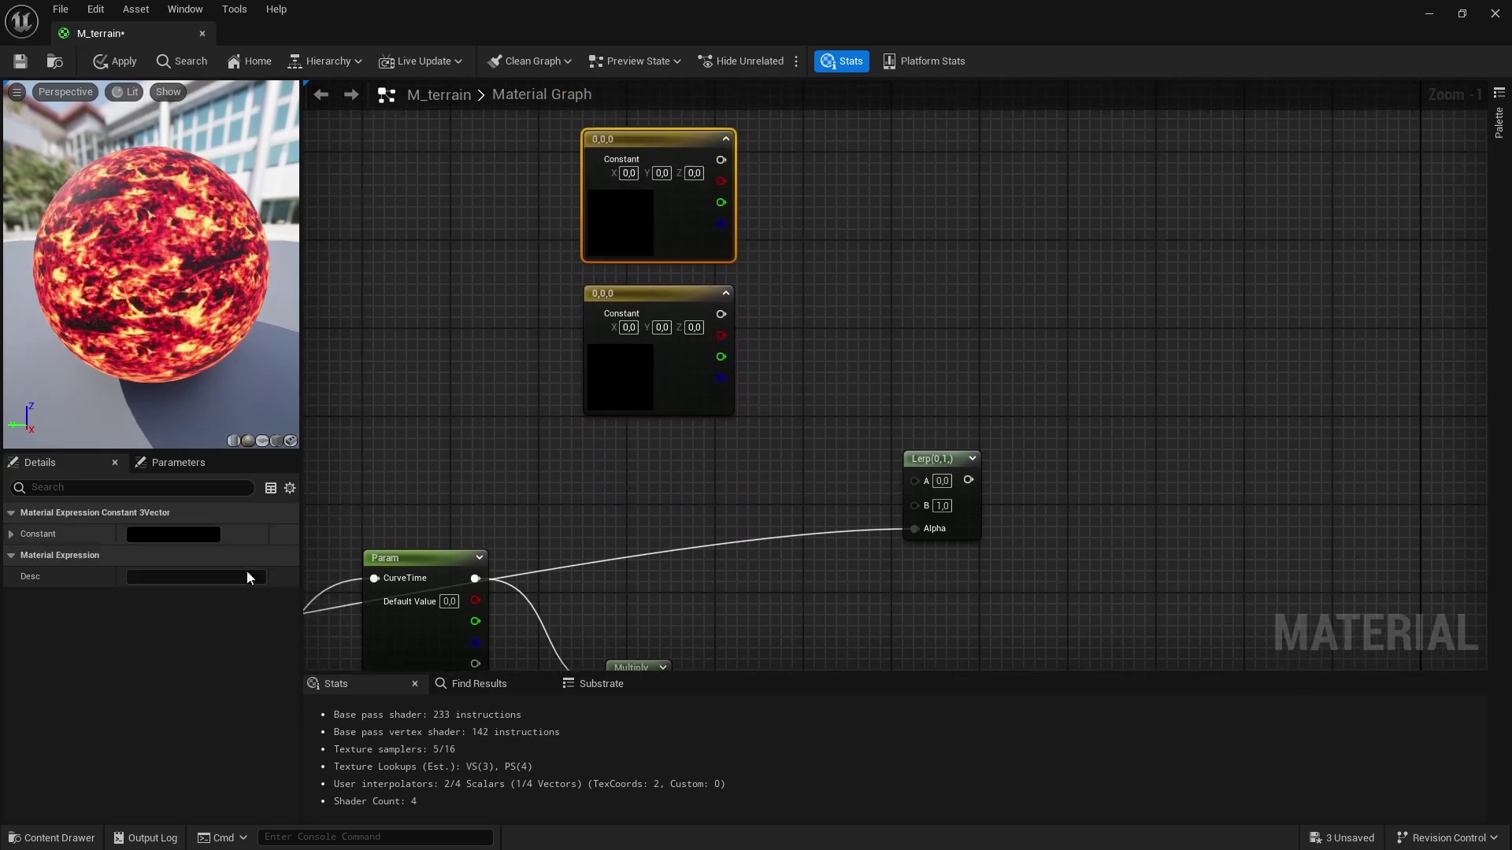
left_click(187, 534)
left_click_drag(302, 561, 342, 568)
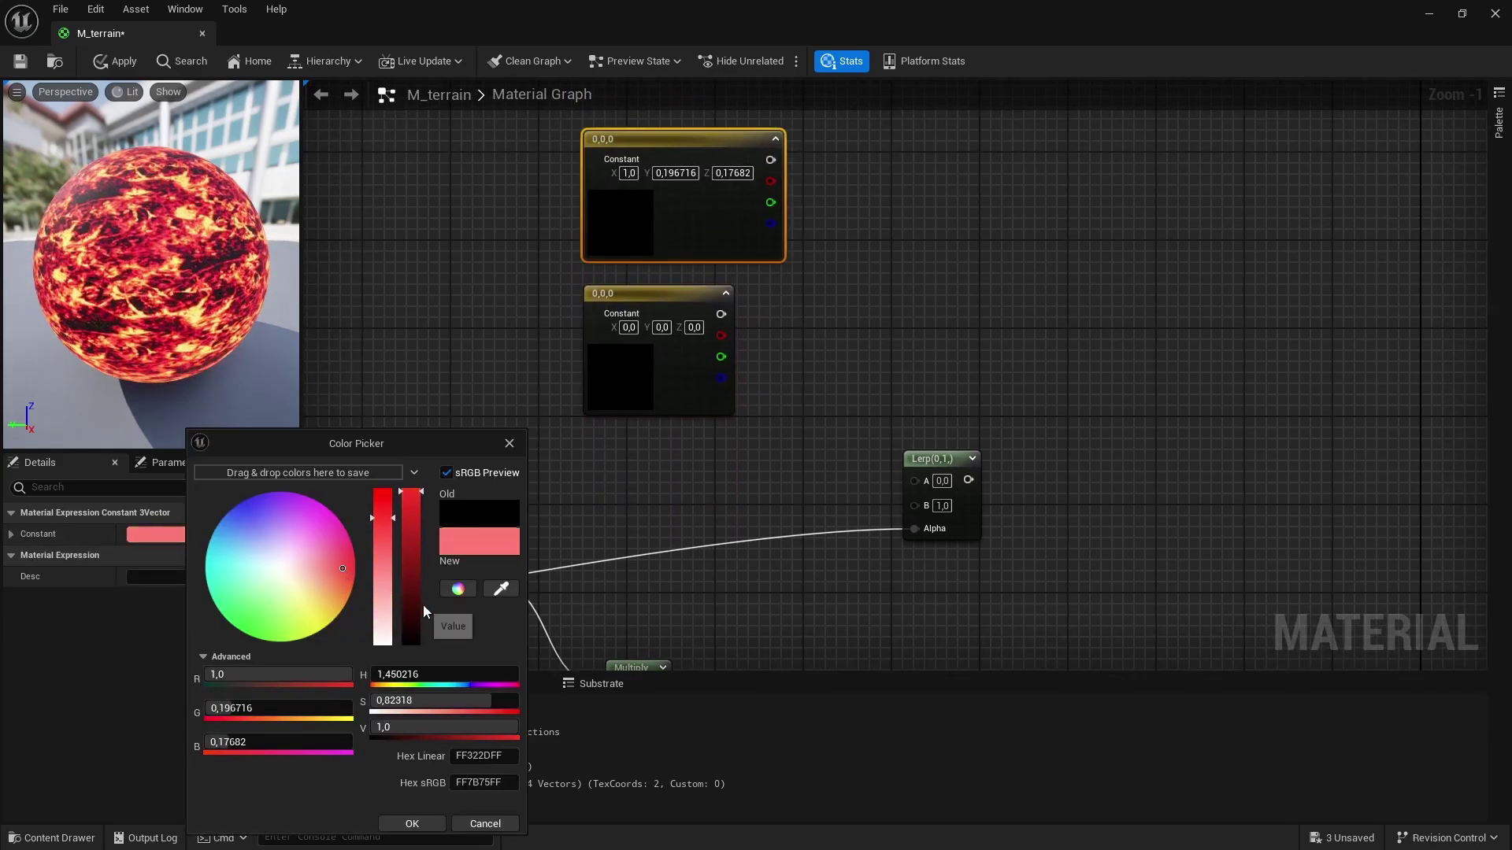
left_click_drag(415, 608, 416, 617)
left_click(437, 824)
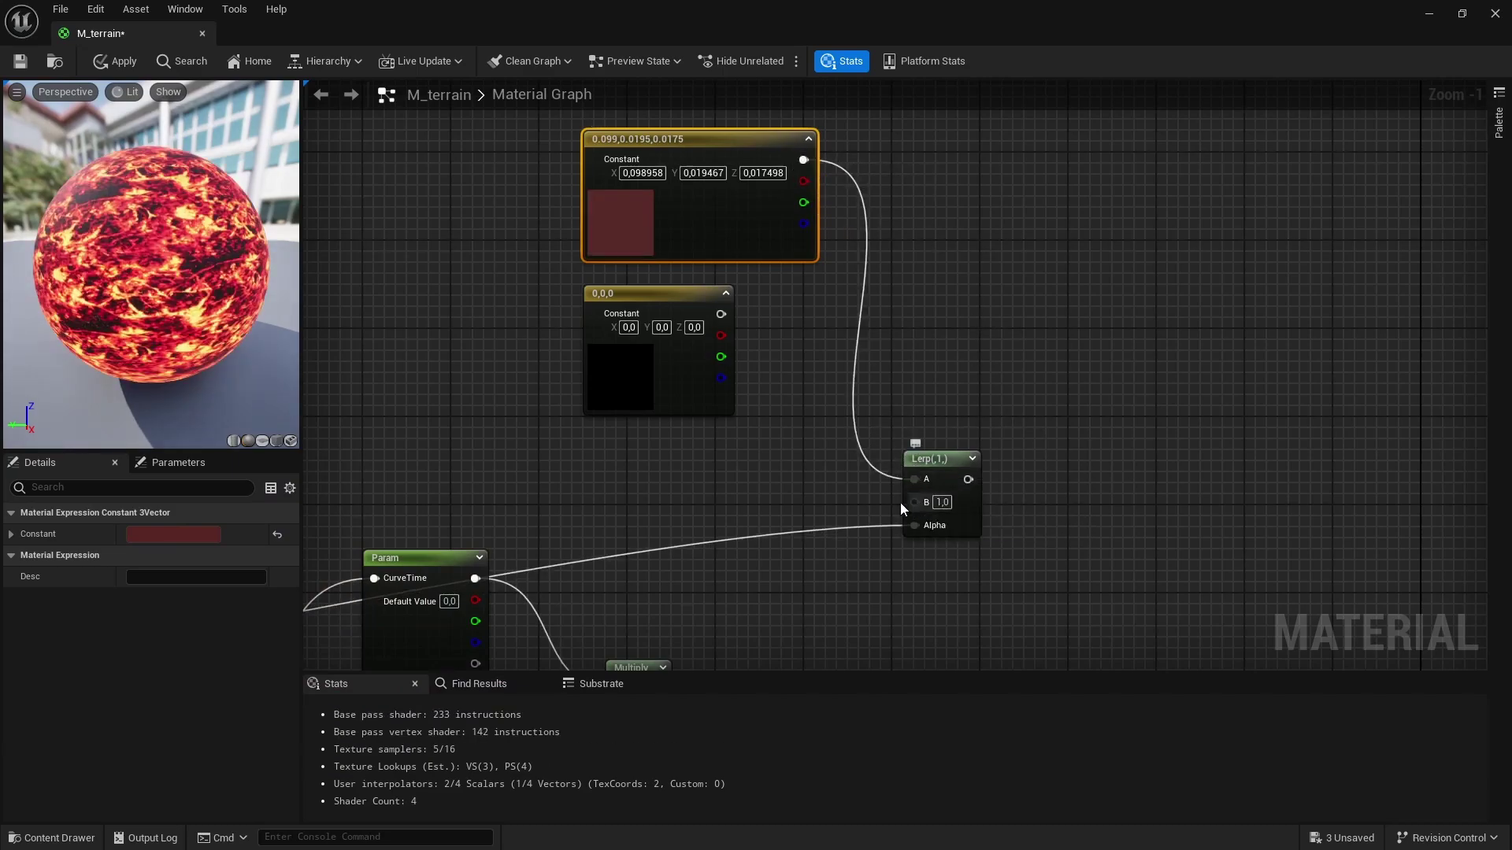
Connect the lower color constant to the blue-channel Lerp's B input and set its color to grey 0.125
left_click(177, 536)
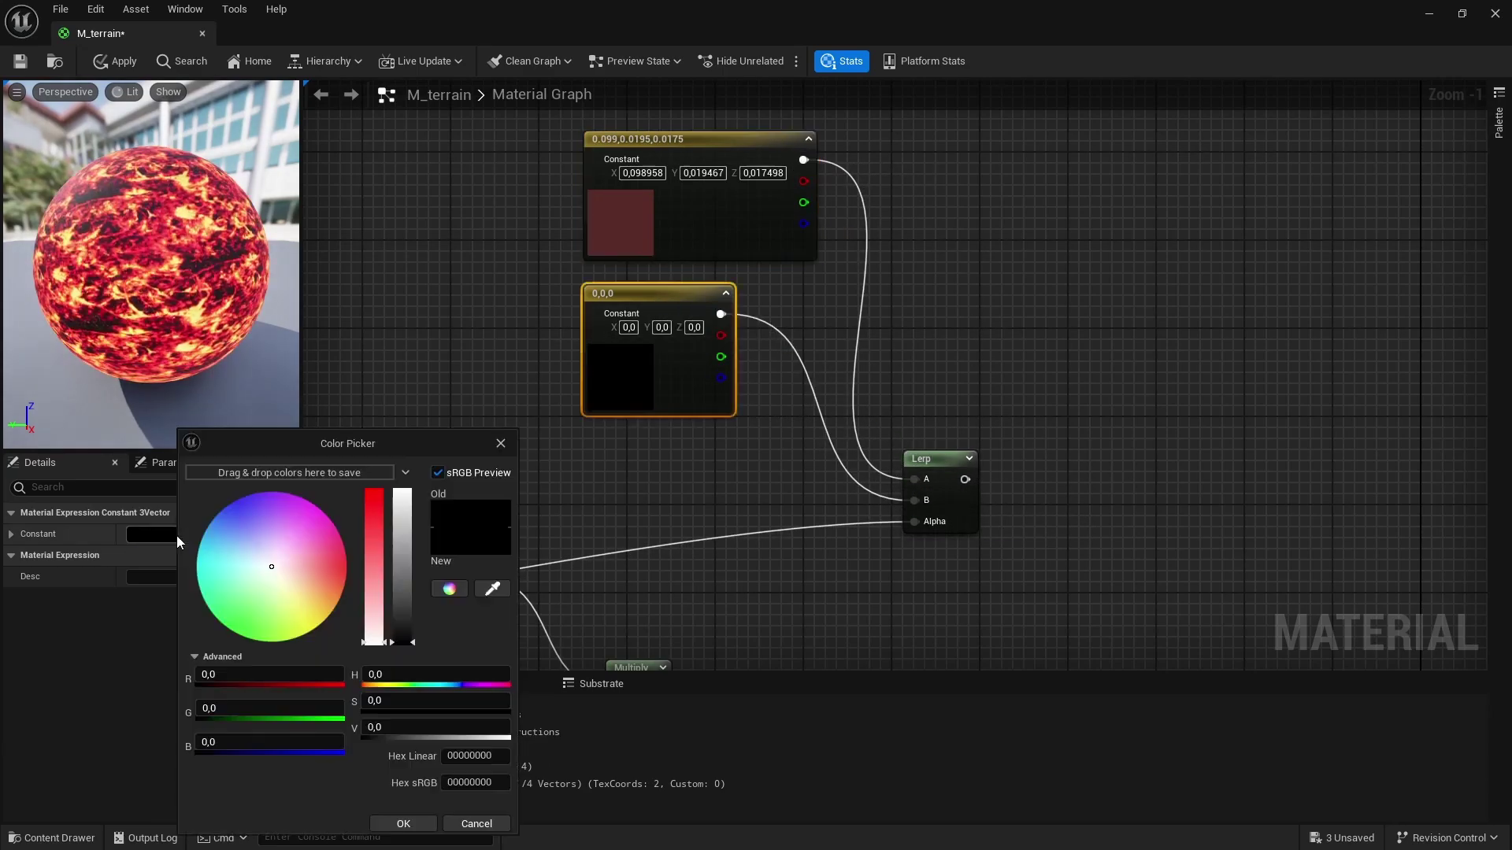
left_click(404, 624)
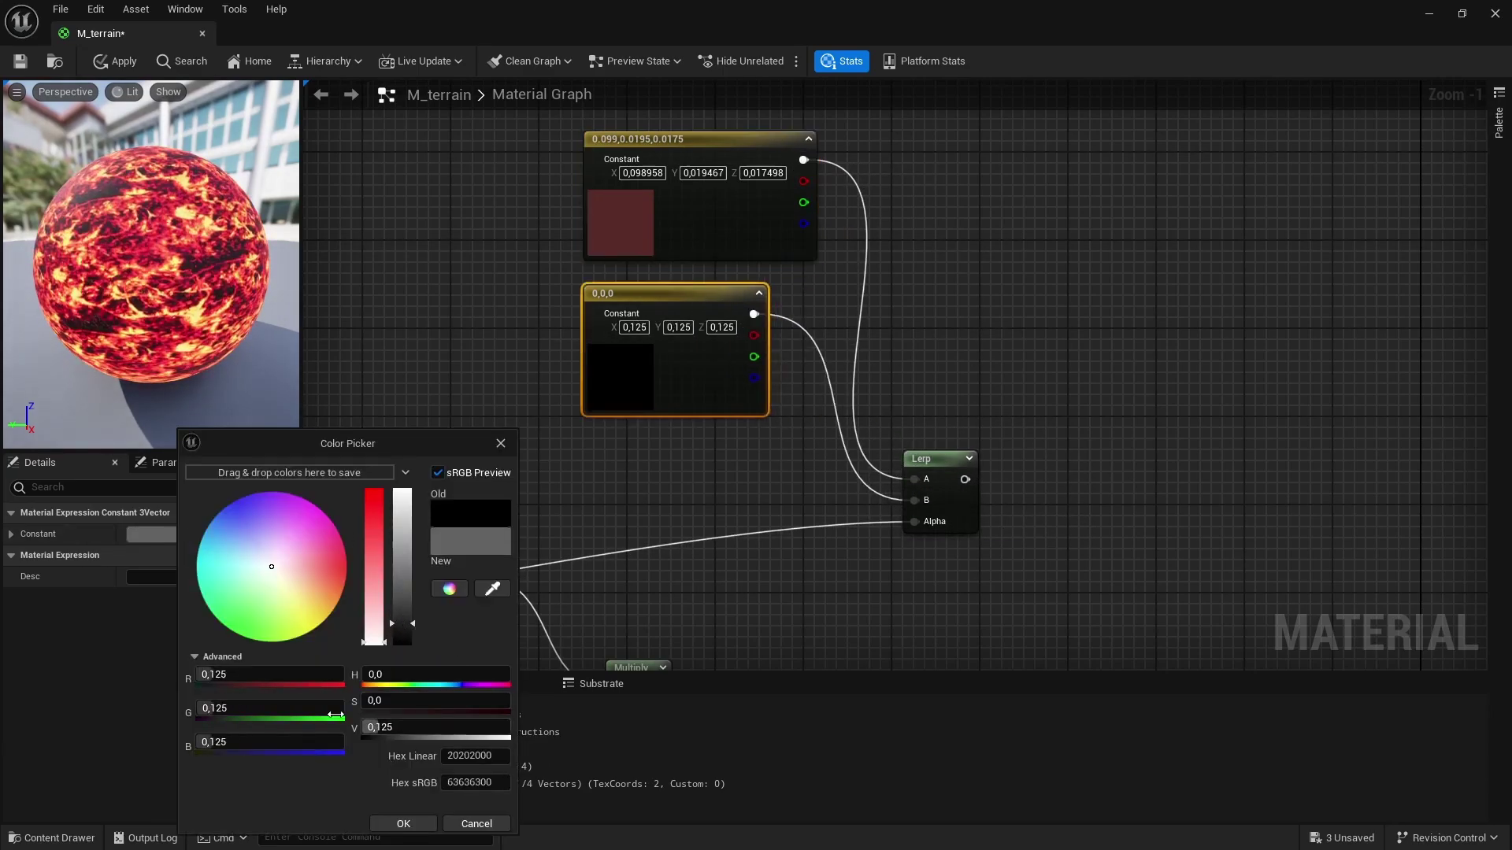
left_click(401, 823)
Connect the blue-channel Lerp's output to the A input of the Lerp feeding Emissive Color
scroll(1003, 399, "down", 2)
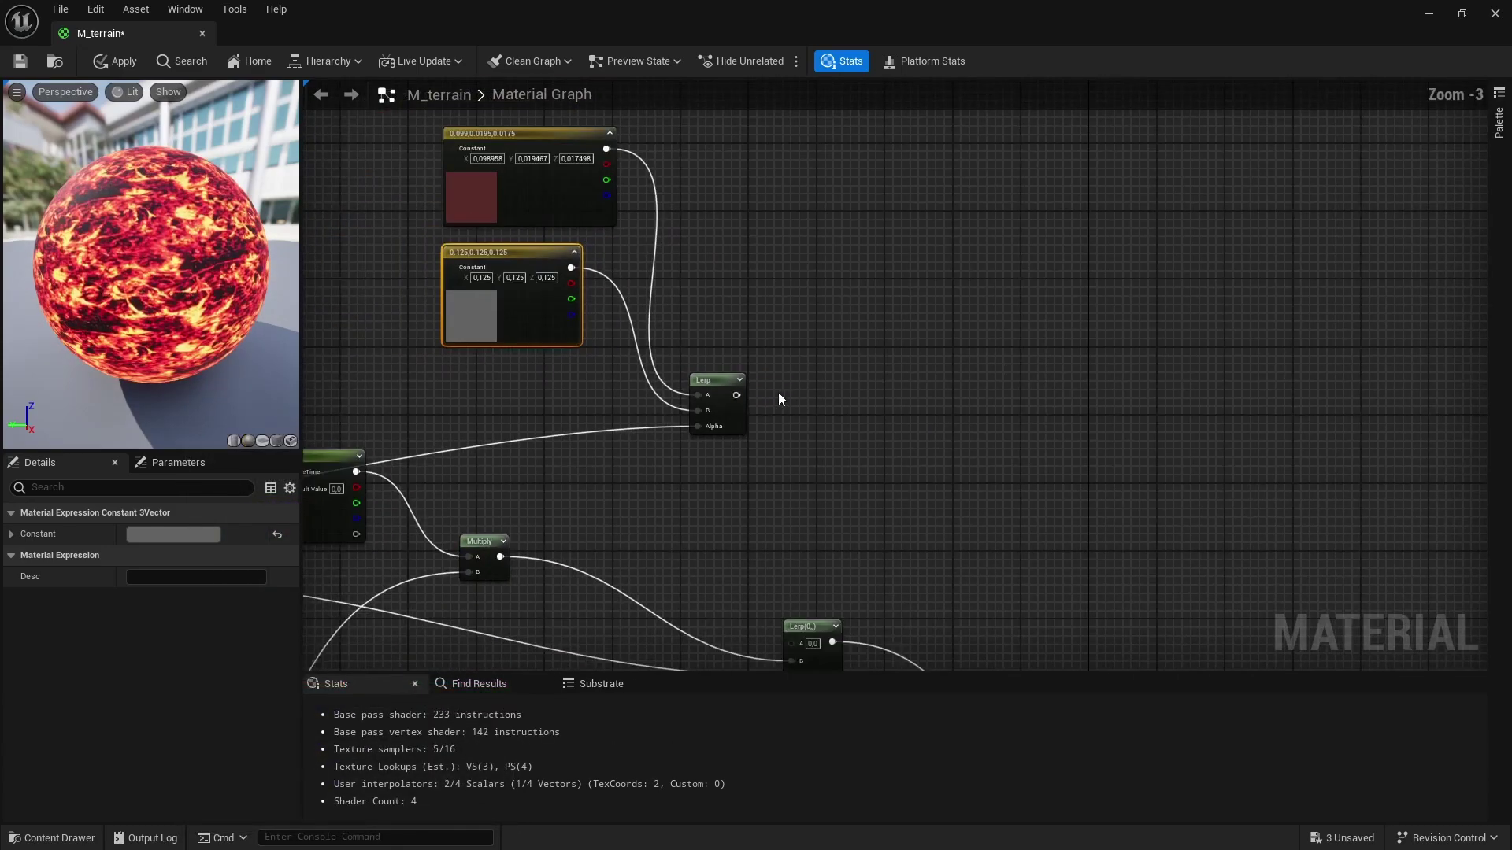
right_click_drag(971, 521, 837, 351)
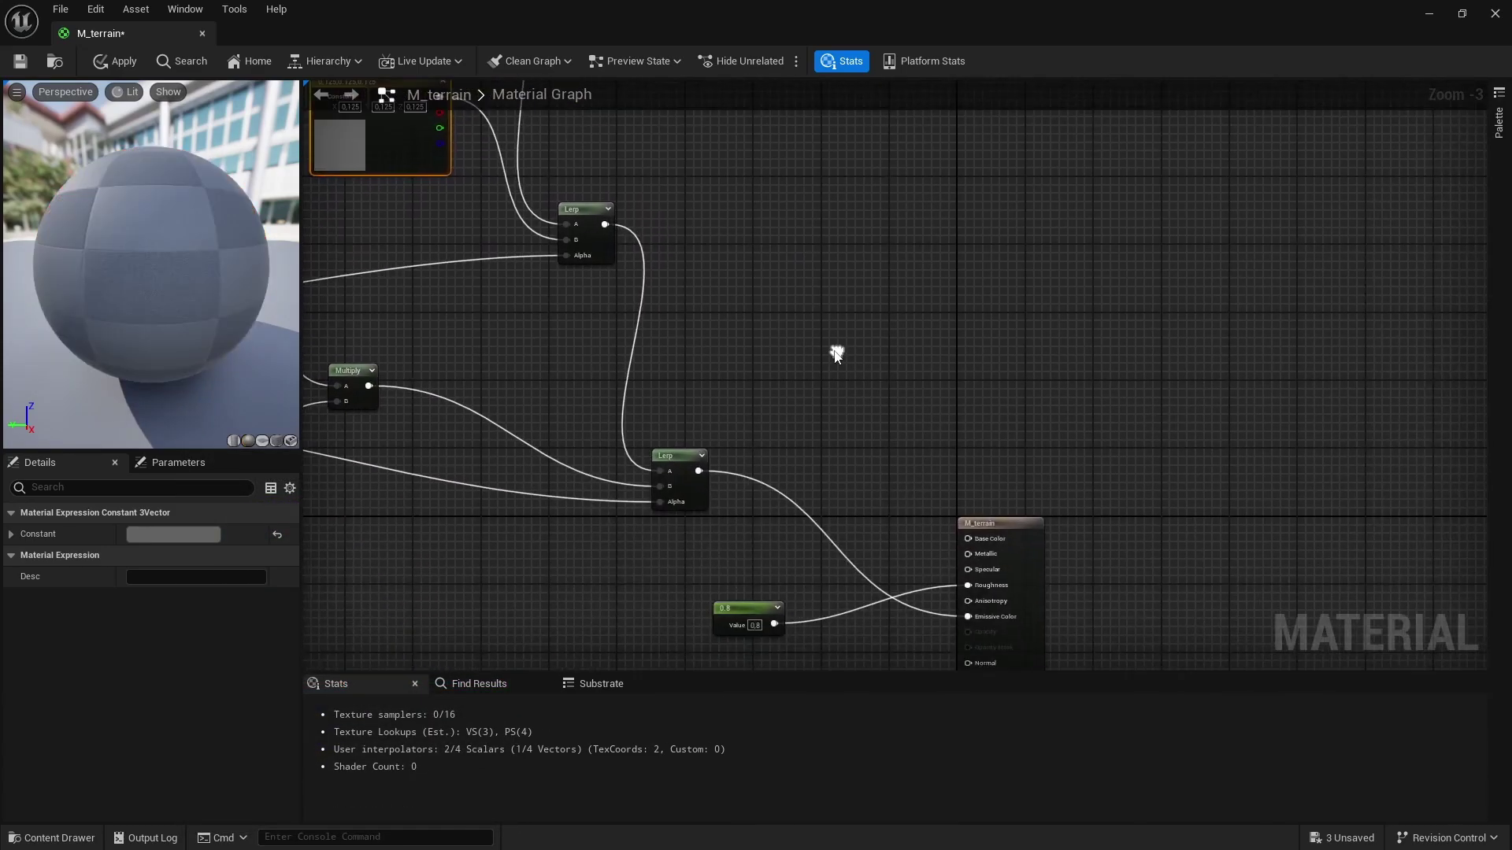
scroll(834, 356, "down", 1)
Restore the material editor to a floating window over the level, apply the material and inspect the blended terrain colors
left_click_drag(784, 28, 1253, 213)
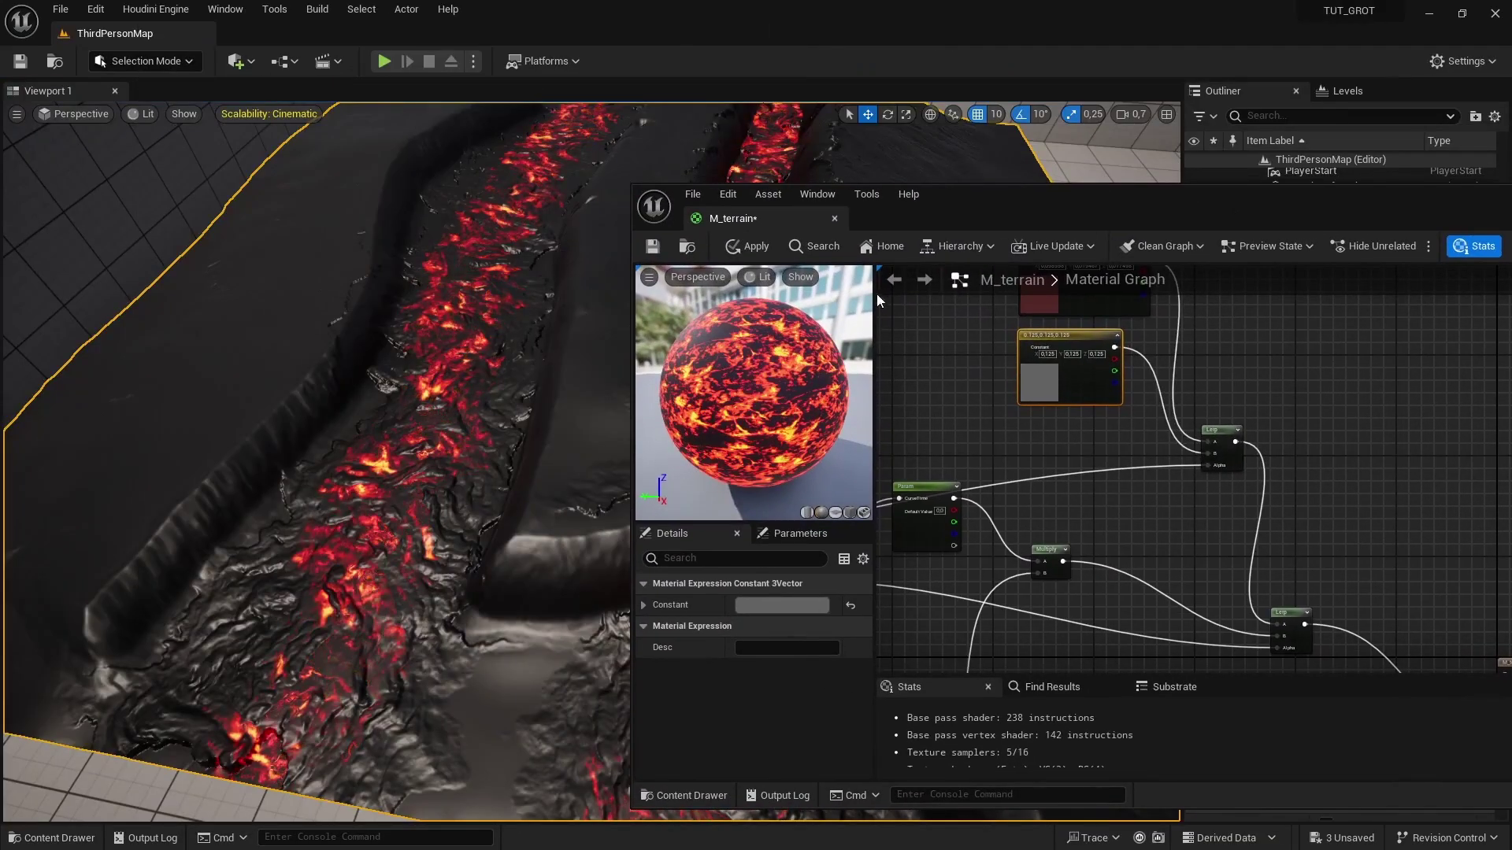
left_click(755, 247)
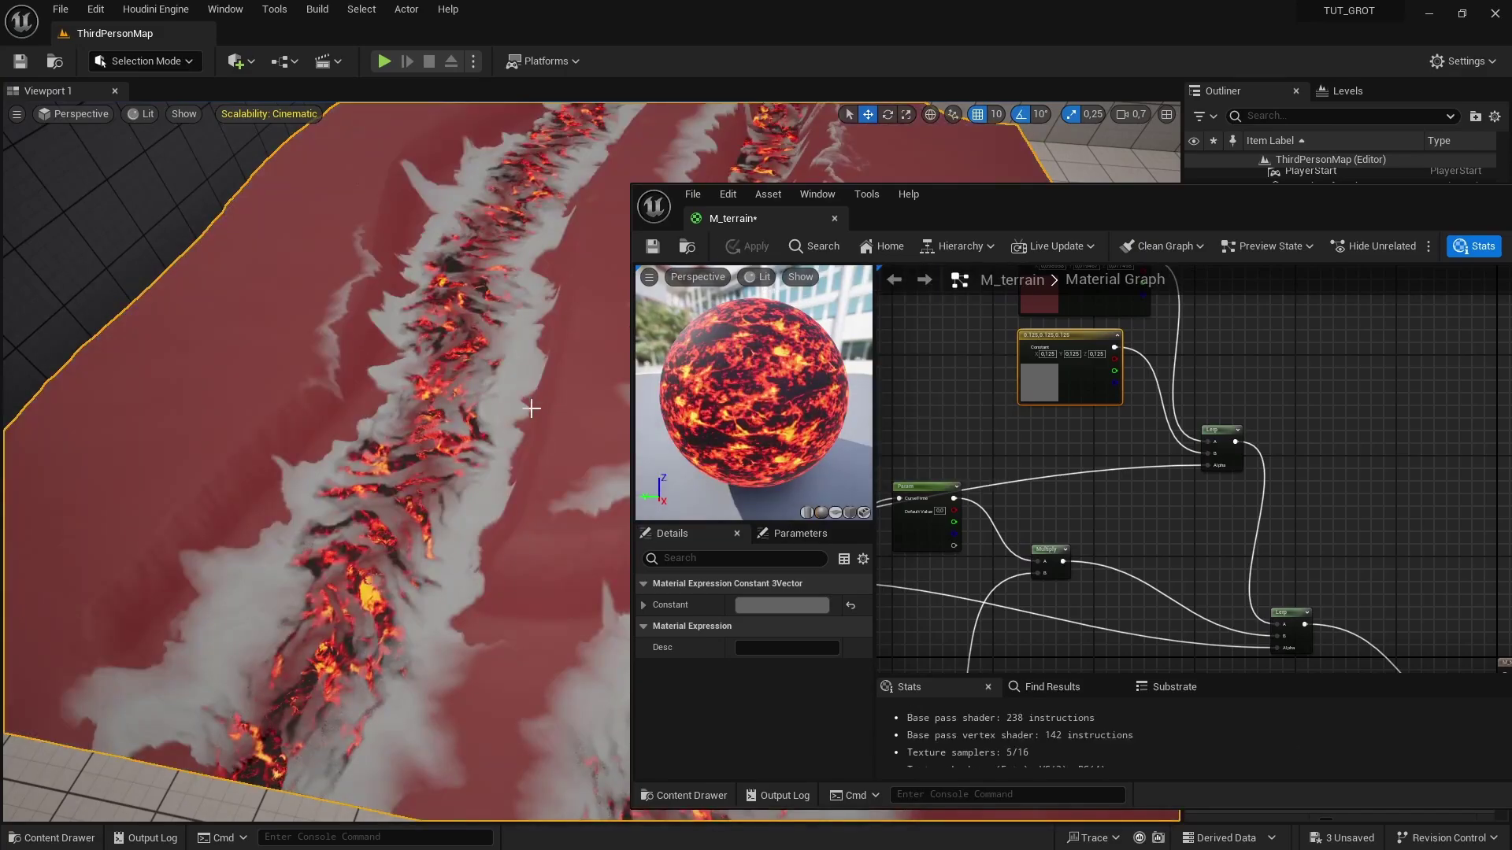
right_click_drag(529, 408, 569, 366)
right_click_drag(1084, 450, 1026, 494)
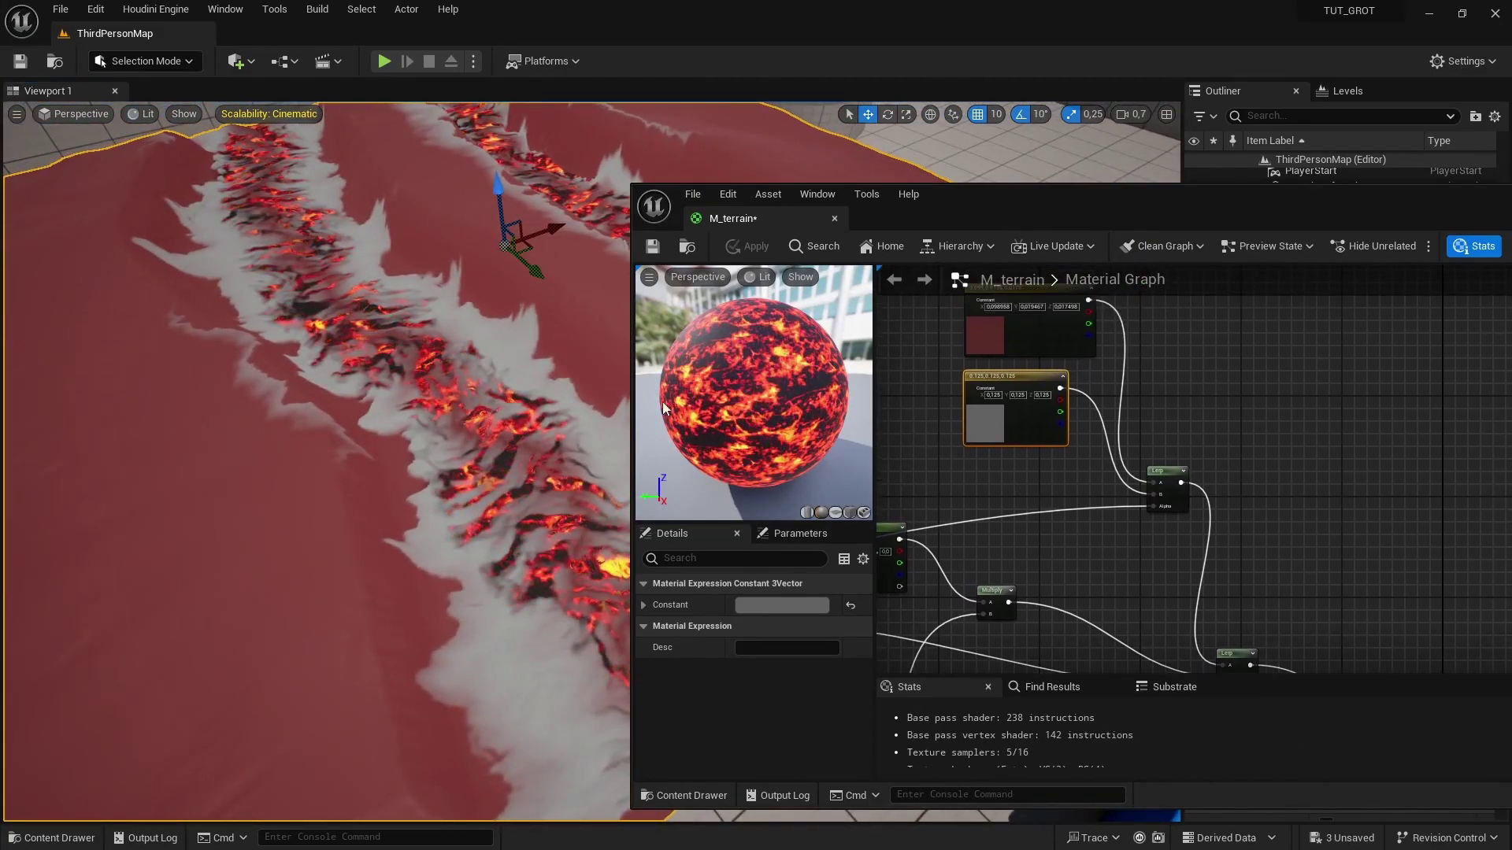
right_click_drag(350, 428, 441, 447)
key("alt+3")
key("alt+4")
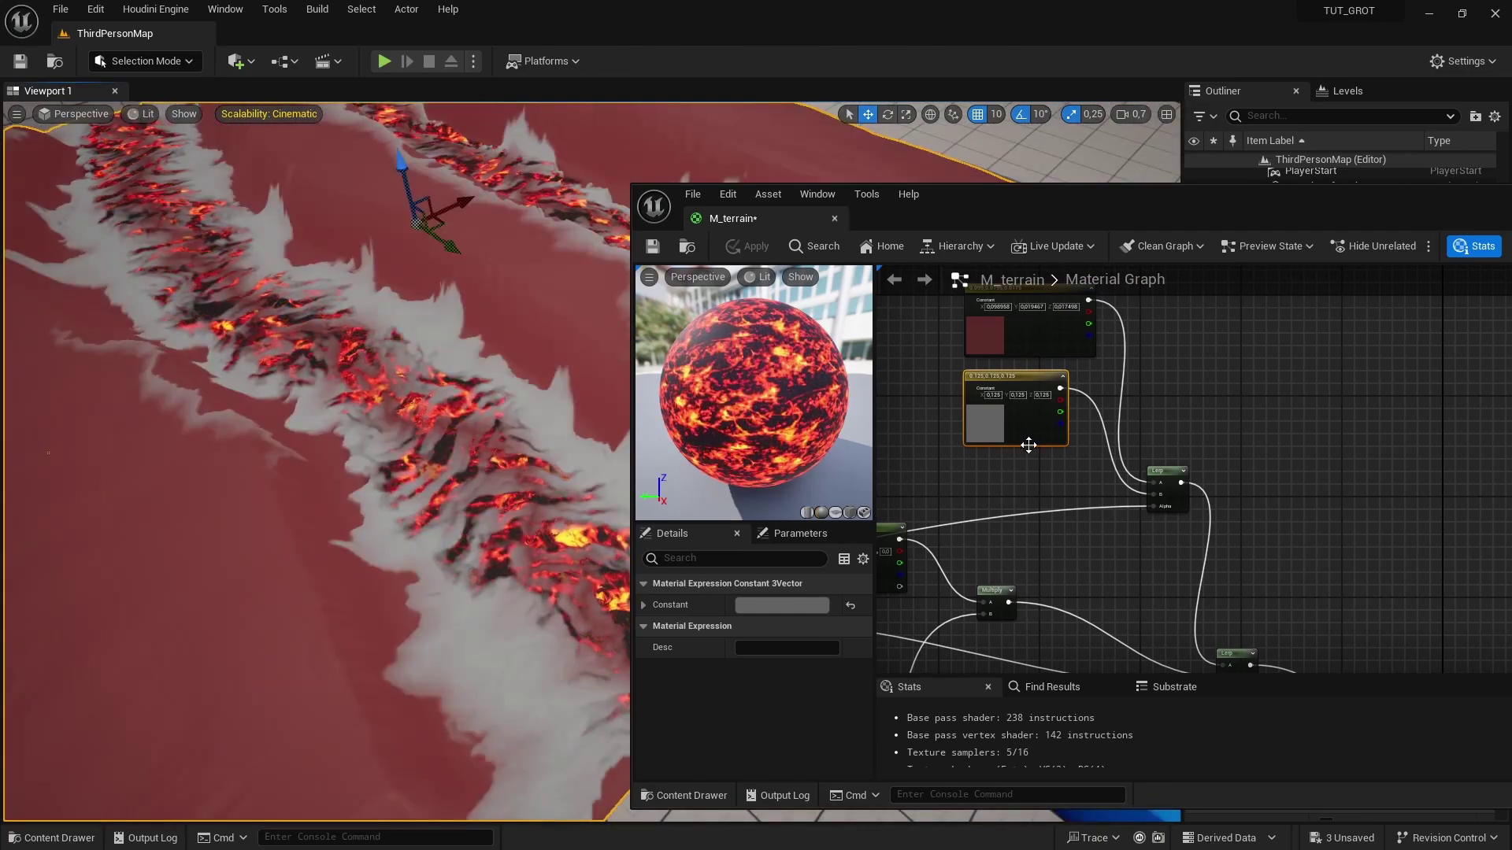
Select both color constants and move them farther away from the blue-channel Lerp
right_click_drag(1039, 492, 1046, 522)
scroll(1004, 419, "up", 1)
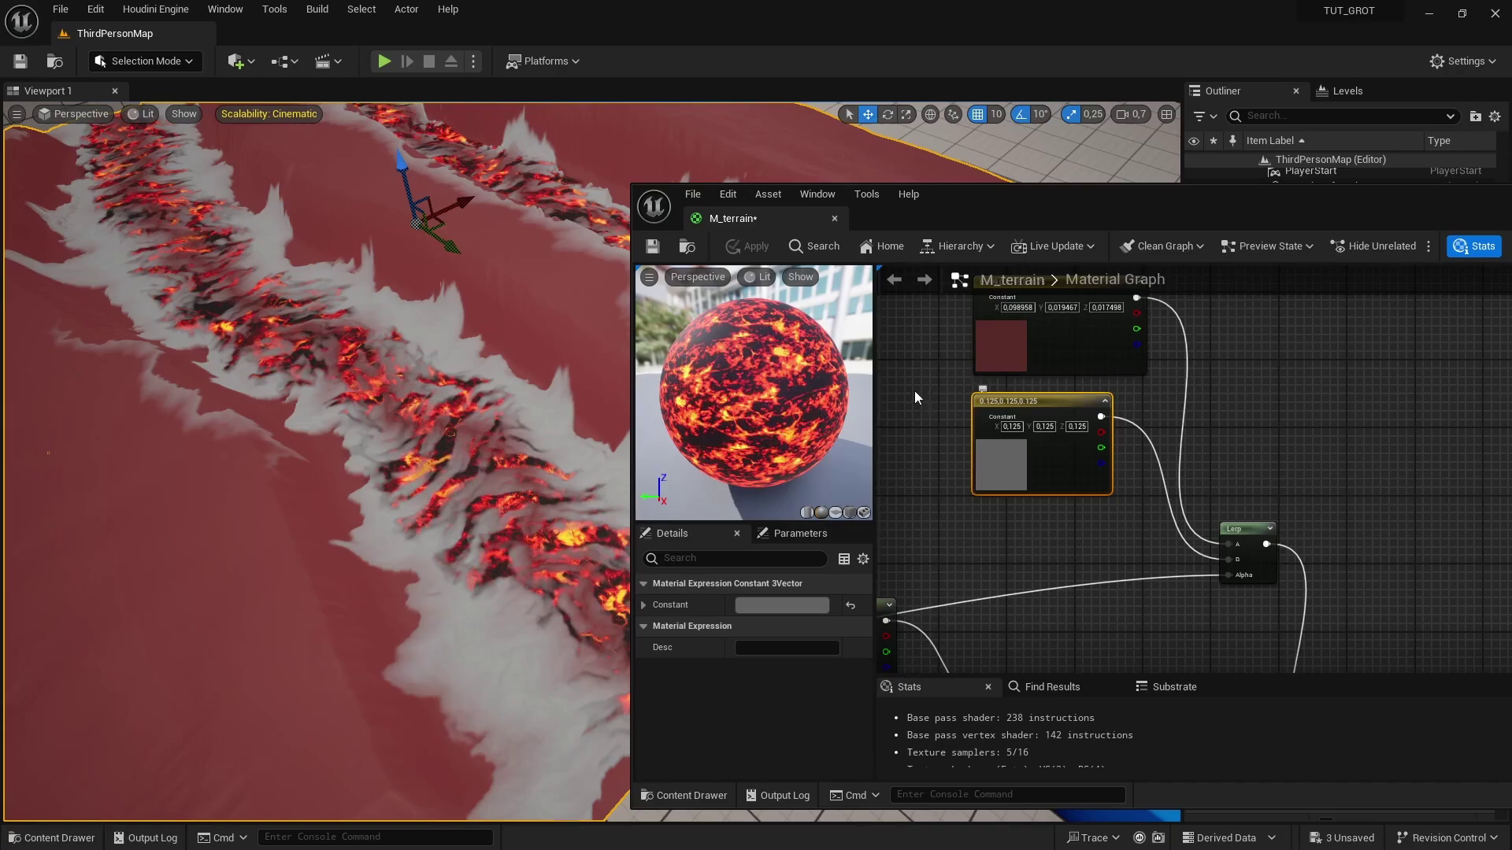
right_click_drag(915, 392, 991, 467)
scroll(1093, 465, "down", 3)
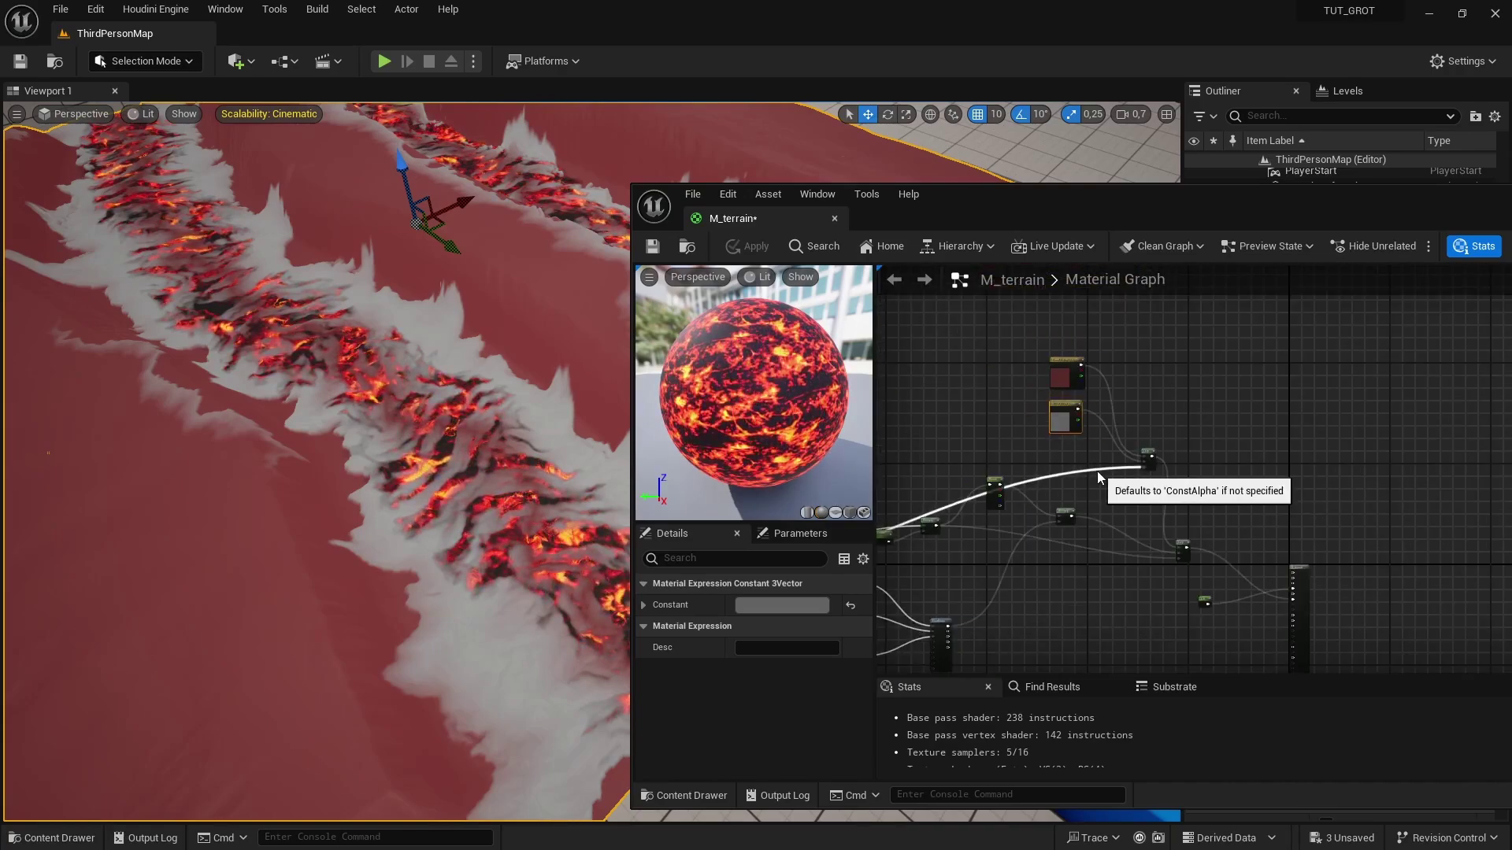
scroll(1097, 471, "up", 2)
left_click_drag(954, 300, 1046, 425)
left_click_drag(1063, 382, 968, 350)
right_click_drag(1017, 394, 1104, 477)
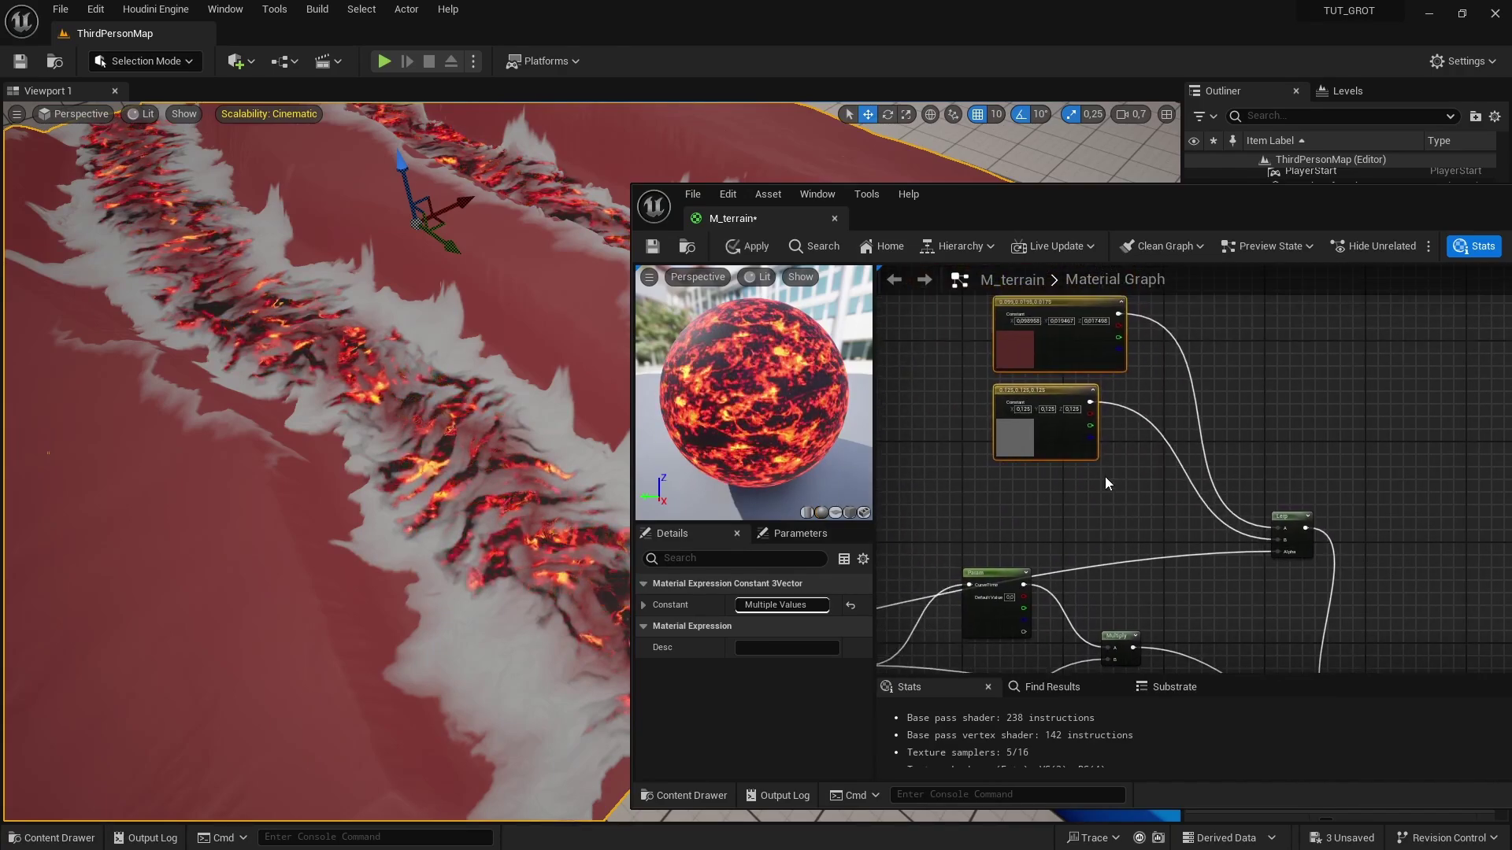
Convert the grey and dark red color constants to parameters
left_click(1104, 477)
left_click(1034, 452)
right_click(1017, 445)
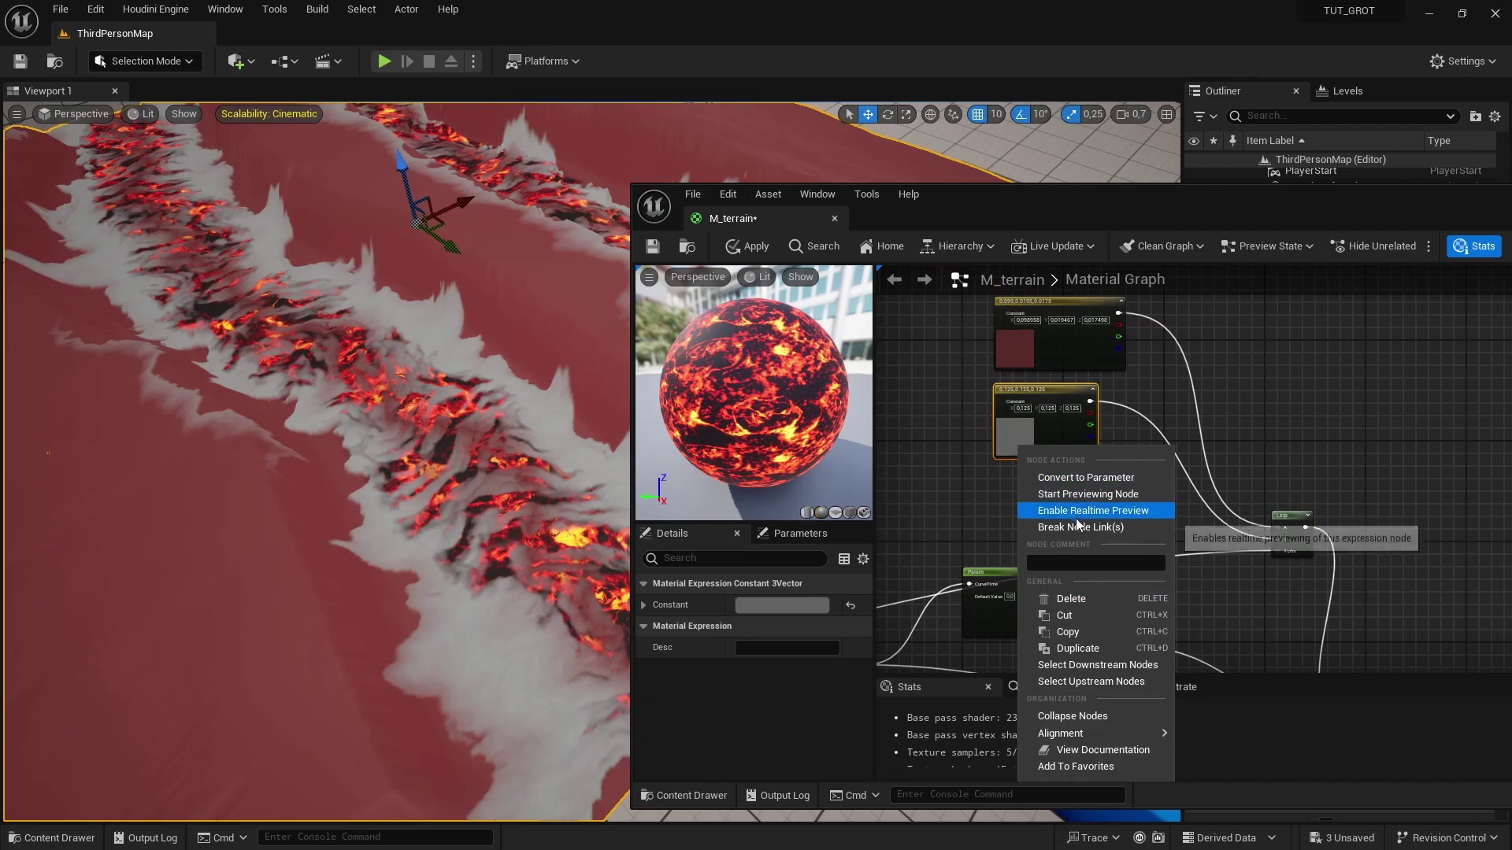
left_click(1090, 478)
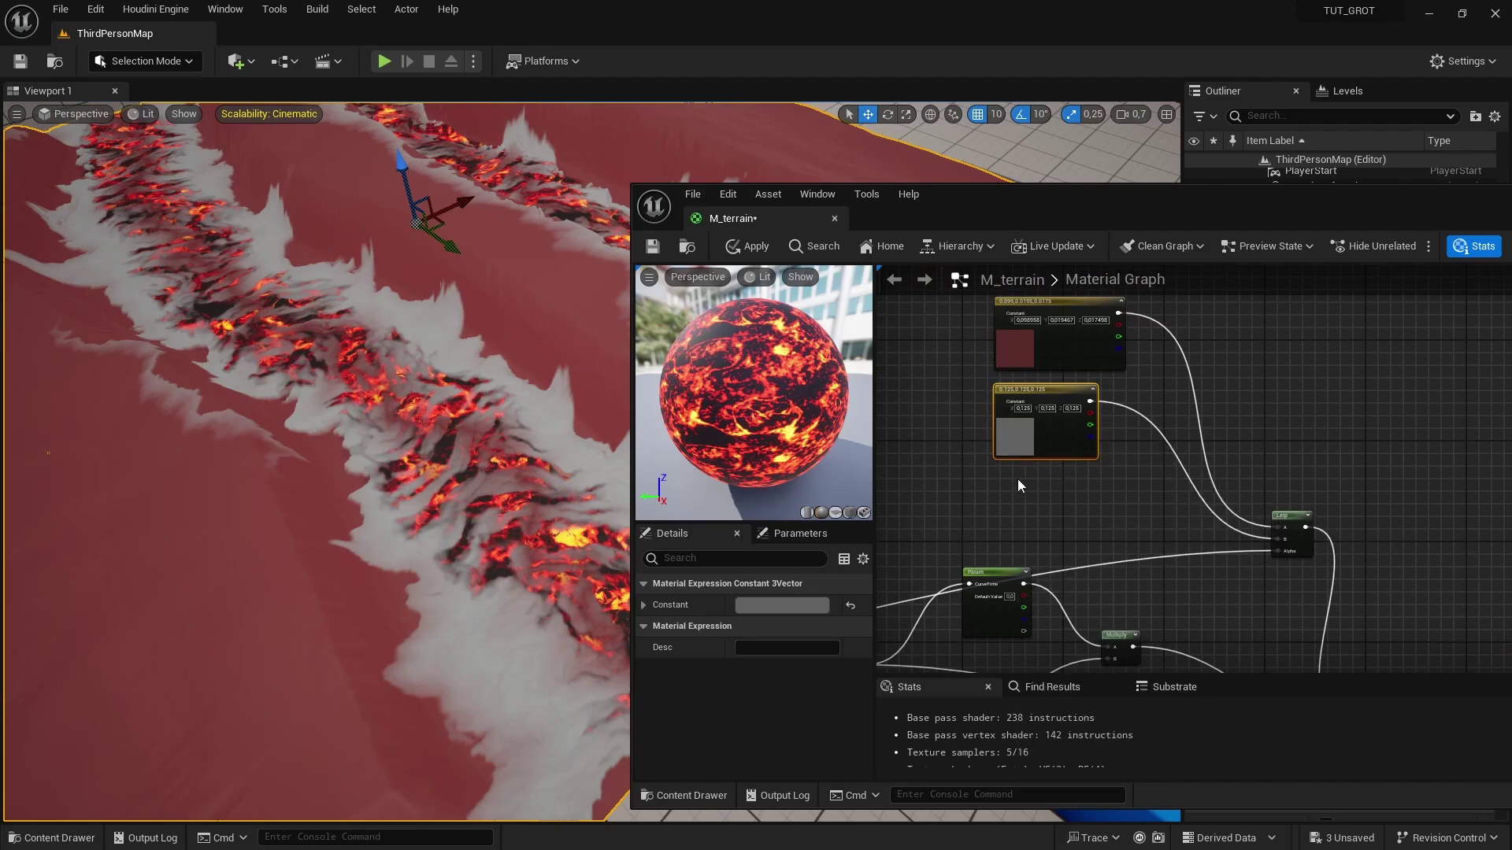
right_click(1022, 343)
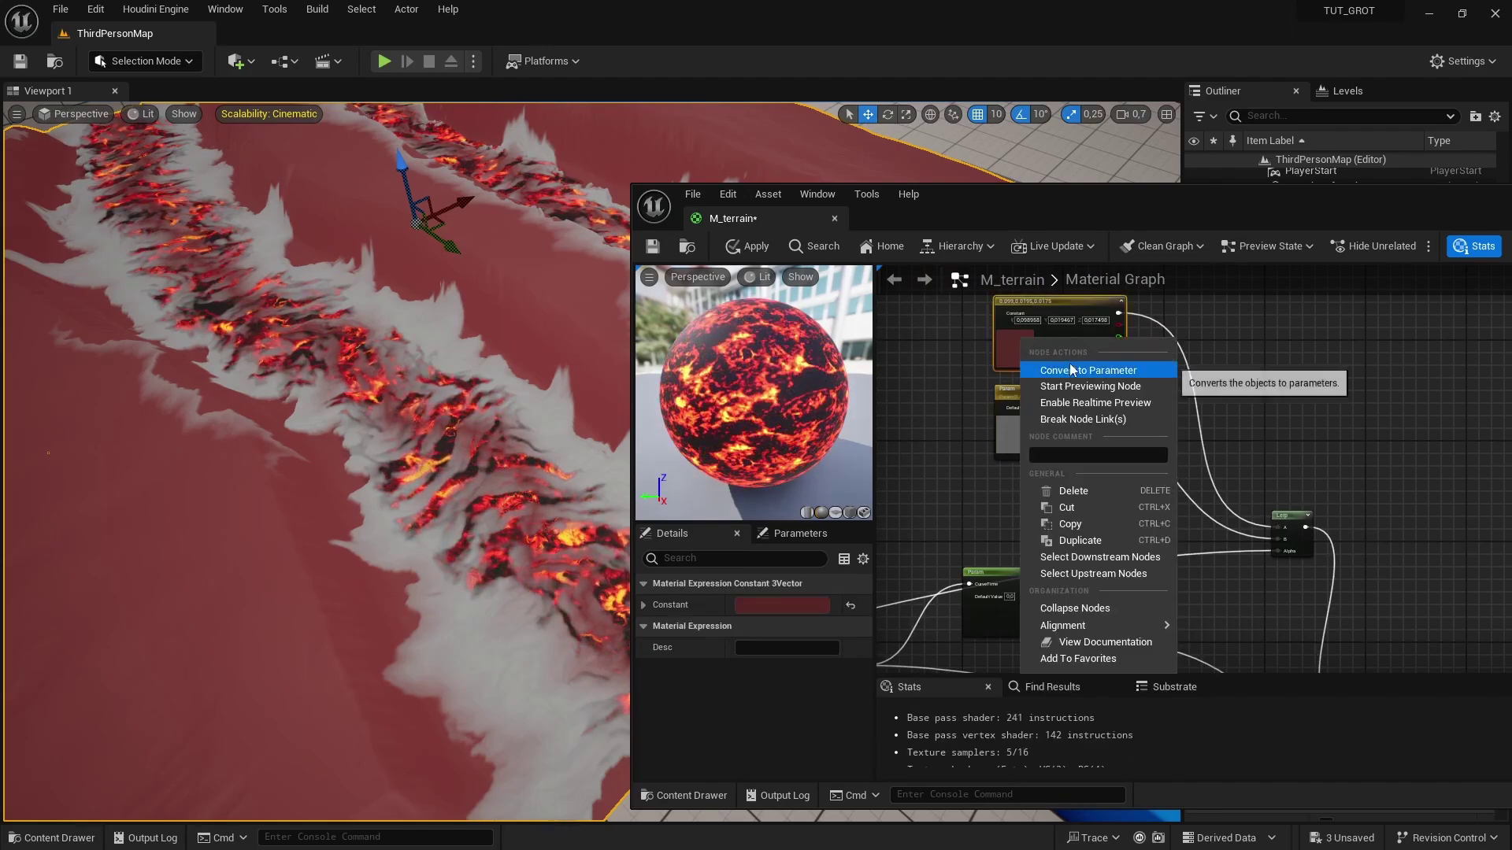
left_click(1071, 370)
Set the grey color parameter's default to near-black 0.005208, apply the material and inspect the lava banks on the terrain
left_click(1016, 465)
left_click(756, 647)
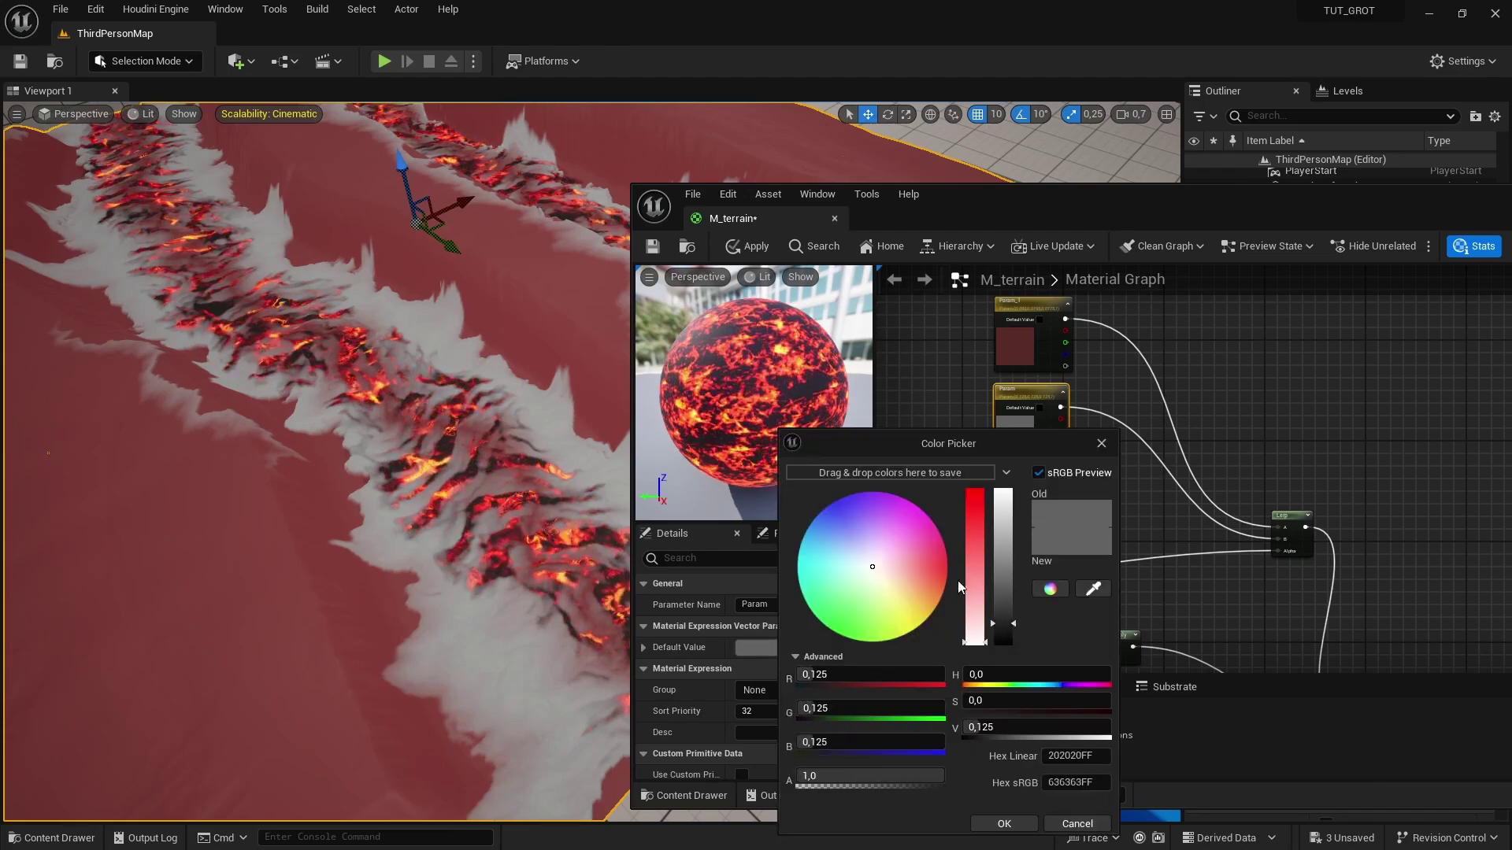
left_click_drag(1007, 623, 1014, 657)
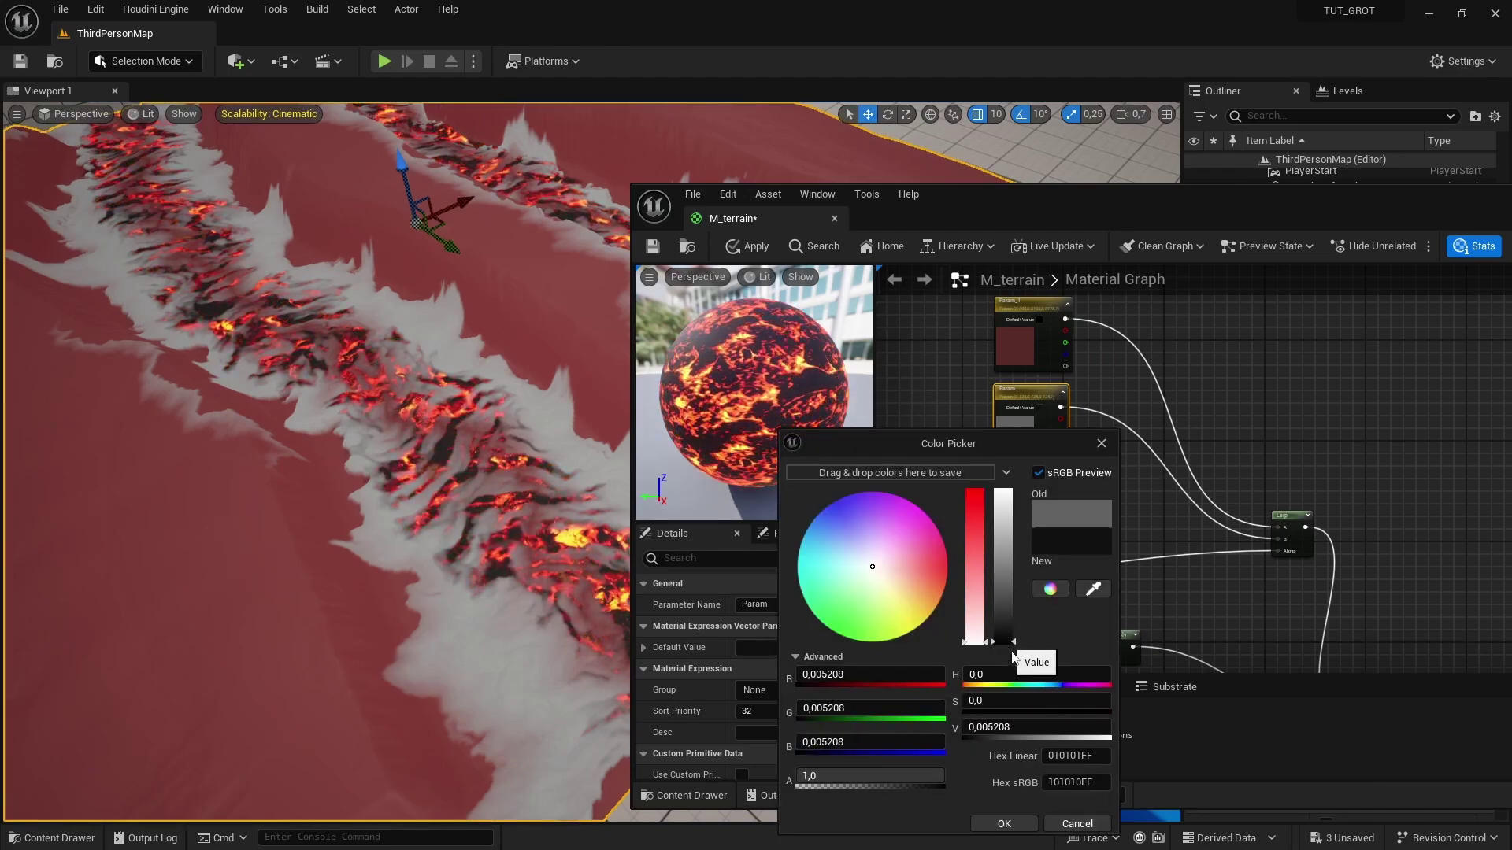
left_click(1003, 824)
left_click(743, 251)
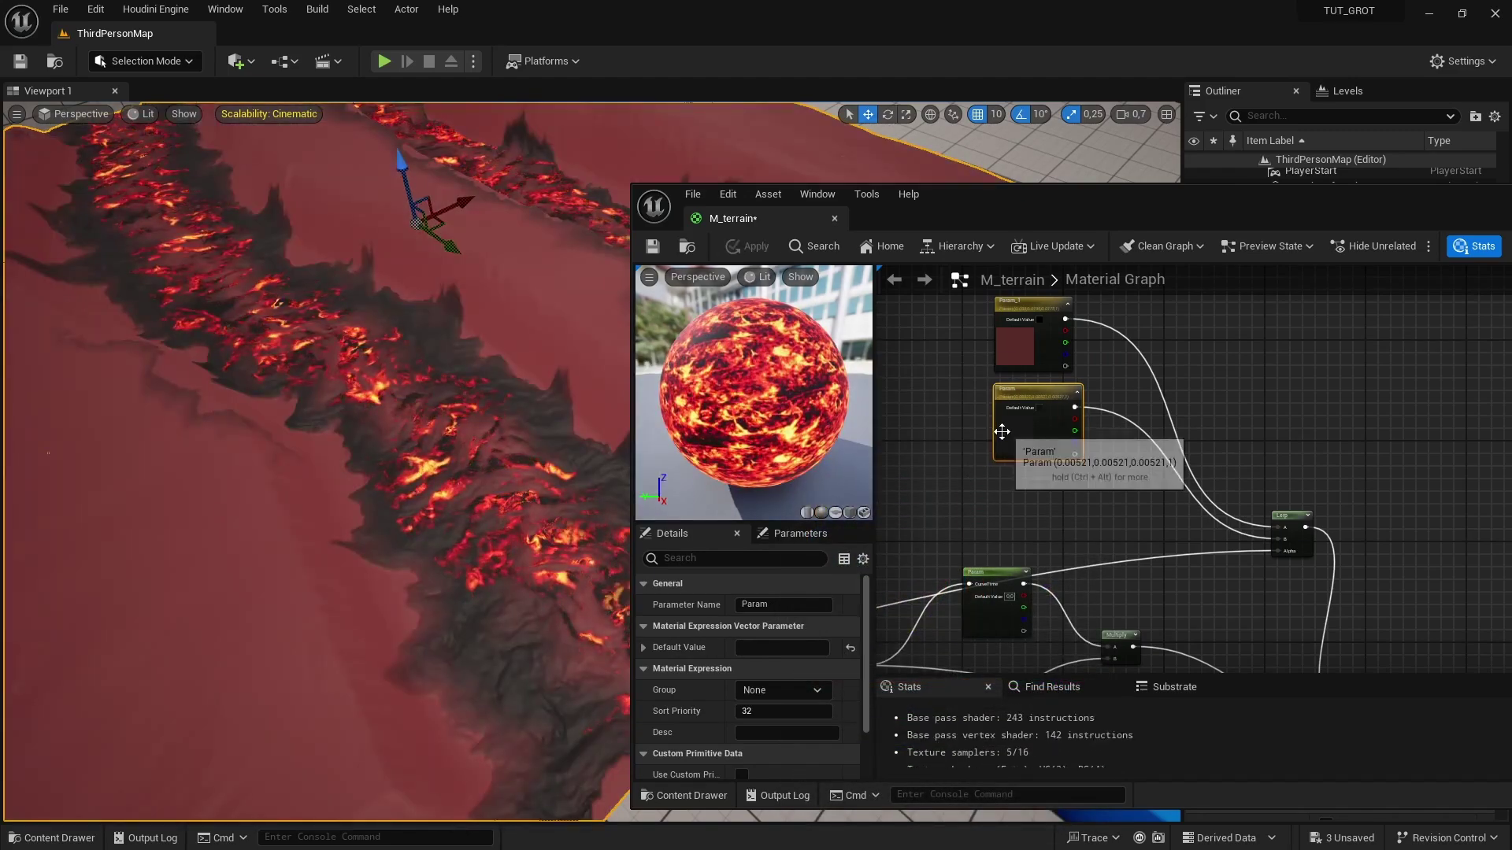
right_click_drag(339, 441, 299, 401)
right_click_drag(405, 493, 591, 432)
Darken the red color parameter's default to a very dark red and save the material
left_click(1025, 339)
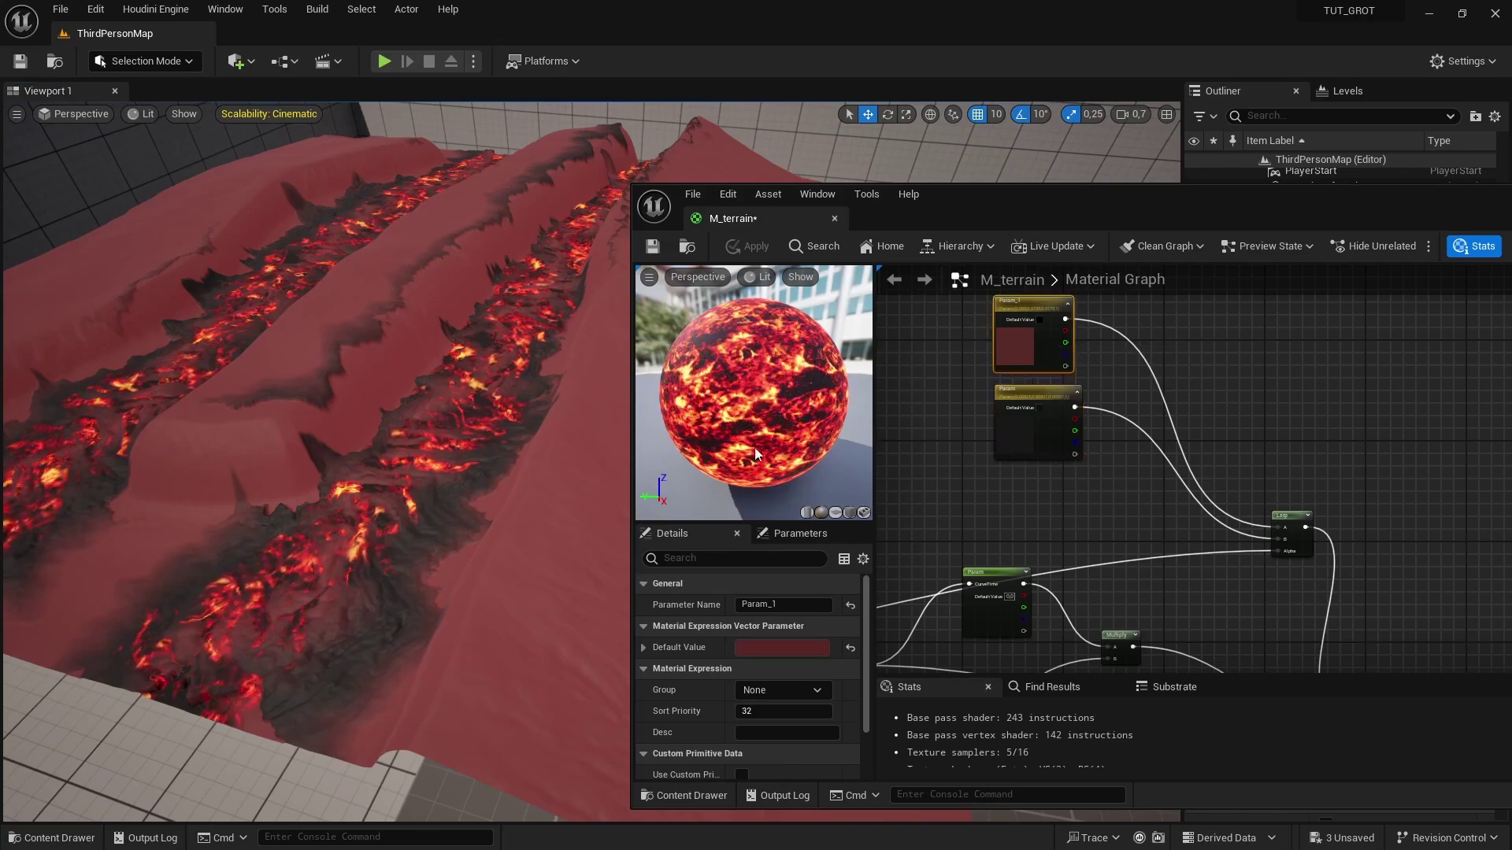
left_click(782, 648)
left_click(926, 572)
mouse_move(927, 575)
left_mouse_down()
mouse_move(874, 522)
mouse_move(840, 614)
mouse_move(905, 629)
mouse_move(950, 601)
mouse_move(952, 571)
left_mouse_up()
left_click_drag(1024, 629, 1025, 641)
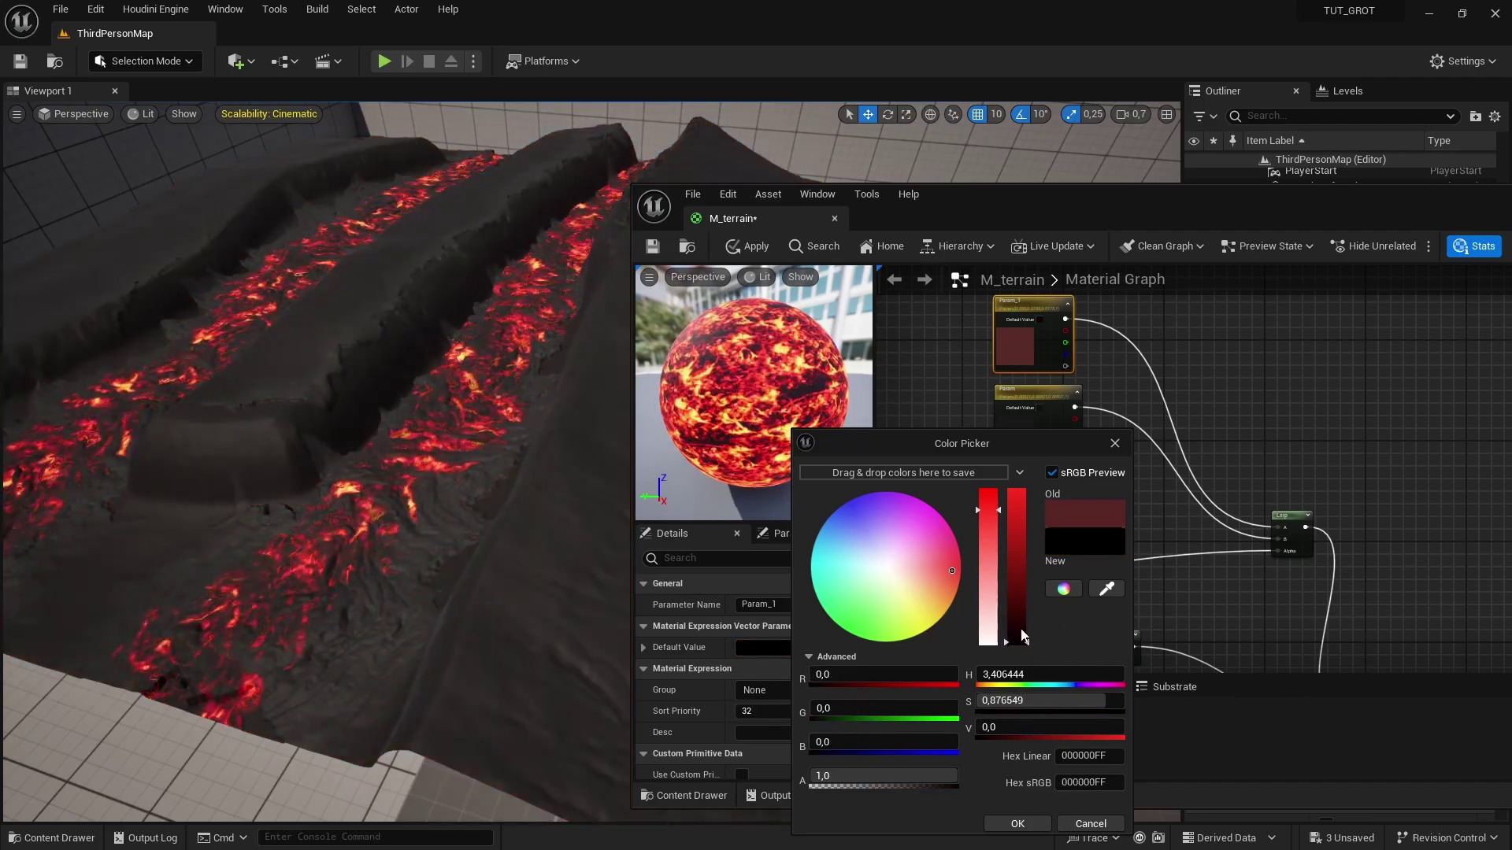
left_click(1017, 824)
left_click(653, 247)
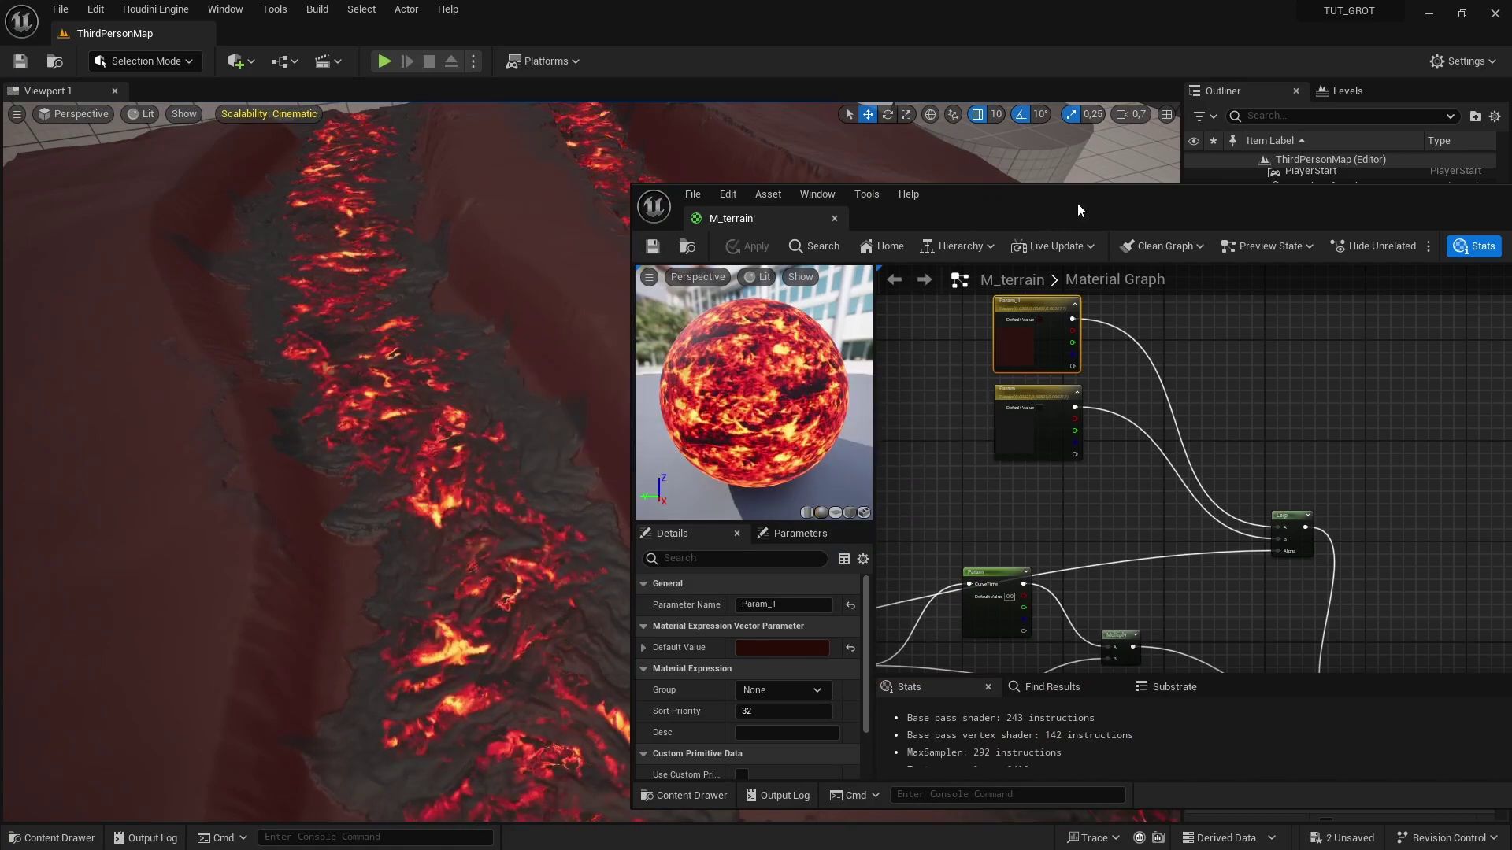
Review the whole material graph, close the material editor and examine the lava terrain in the level from several angles
left_click_drag(1077, 201, 718, 171)
scroll(762, 305, "down", 7)
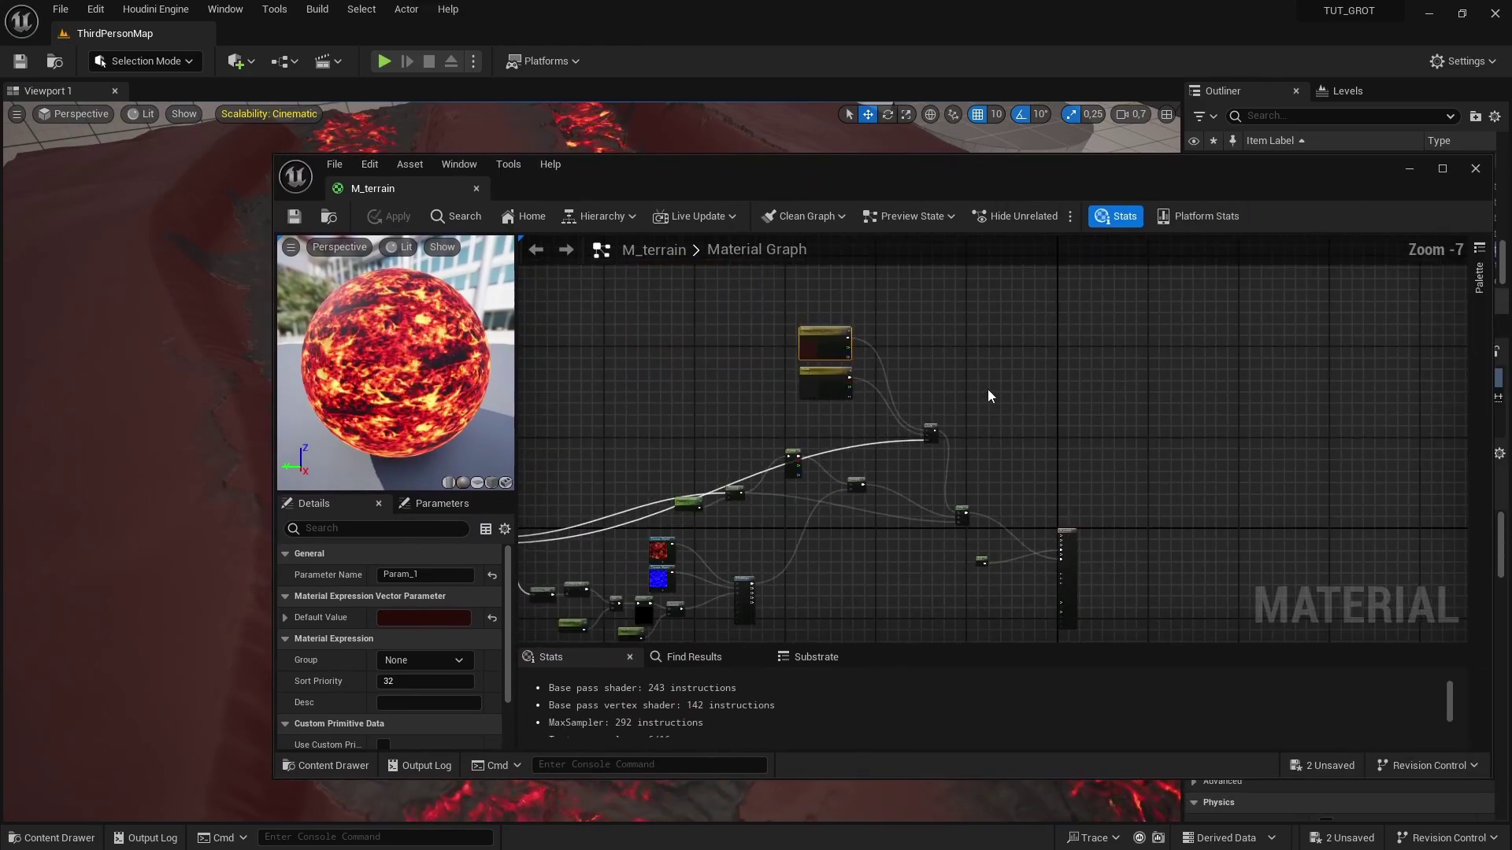
right_click_drag(745, 463, 995, 417)
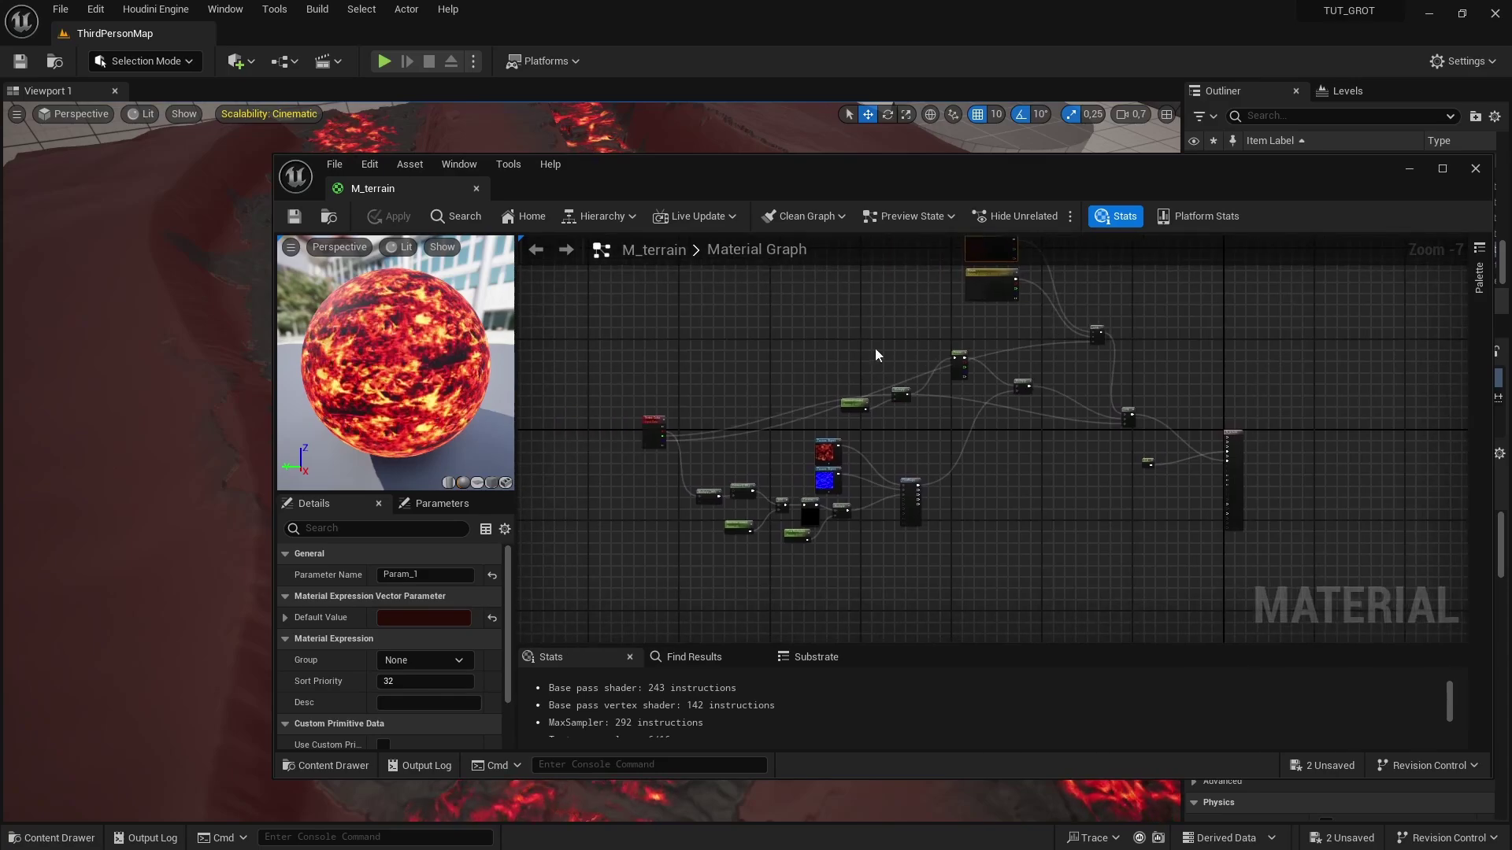
right_click_drag(914, 313, 771, 332)
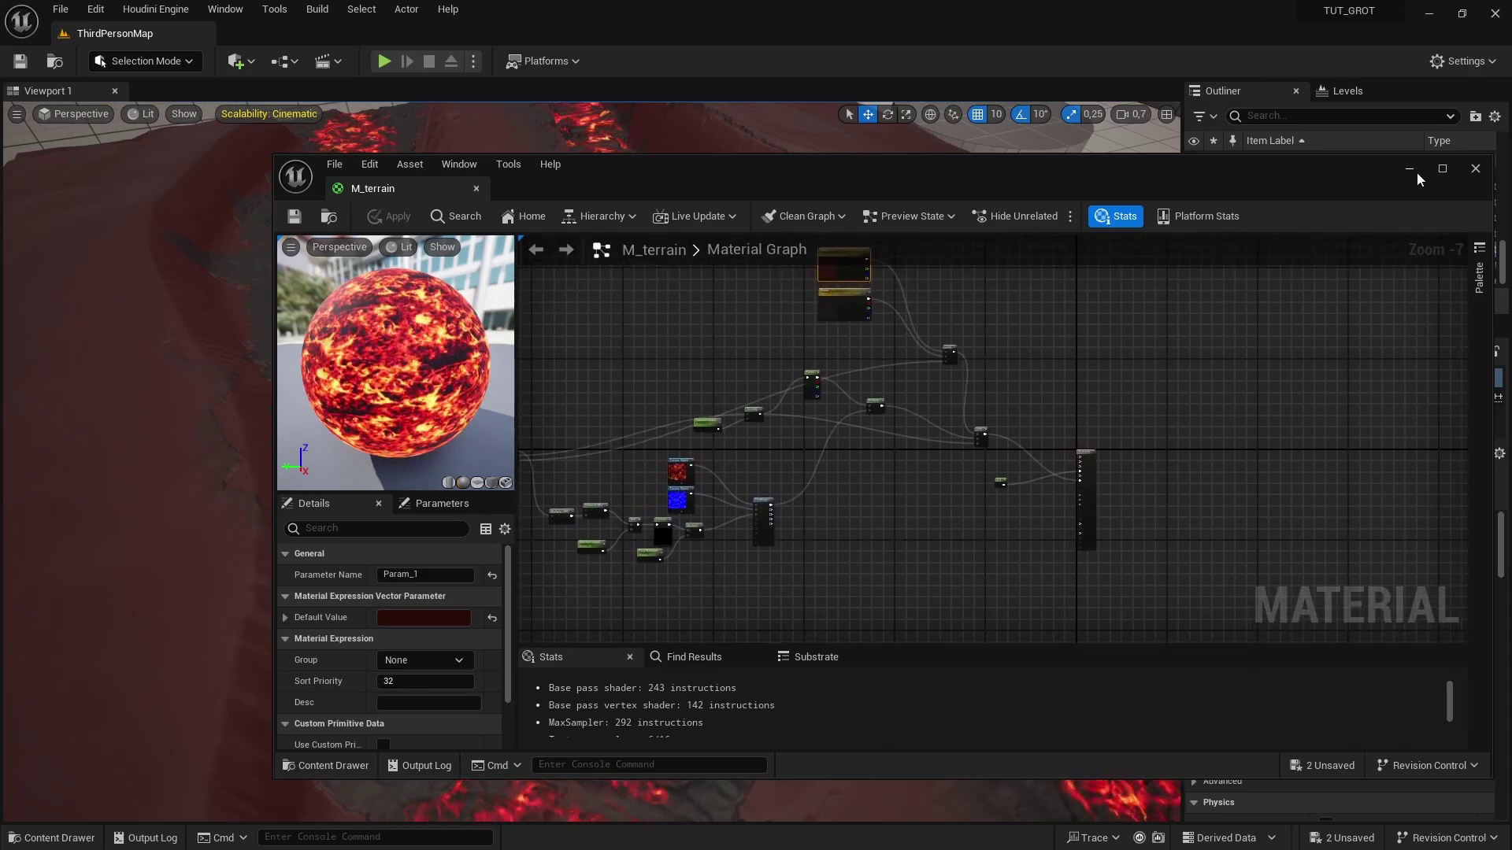
left_click(1476, 169)
mouse_move(519, 452)
right_mouse_down()
mouse_move(519, 283)
mouse_move(618, 402)
mouse_move(614, 386)
mouse_move(511, 409)
mouse_move(522, 448)
right_mouse_up()
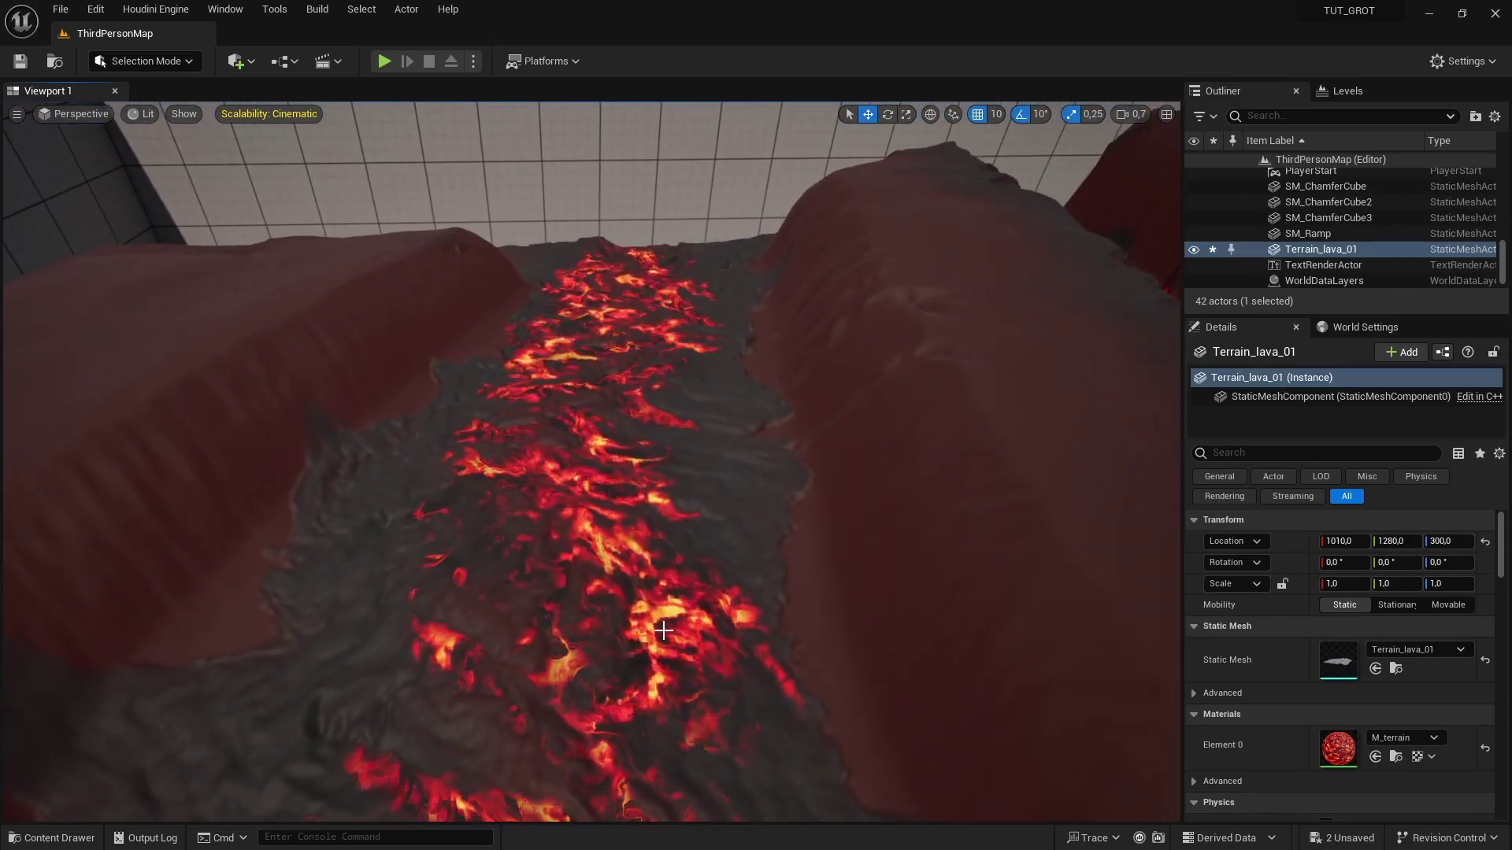
right_click_drag(663, 630, 718, 616)
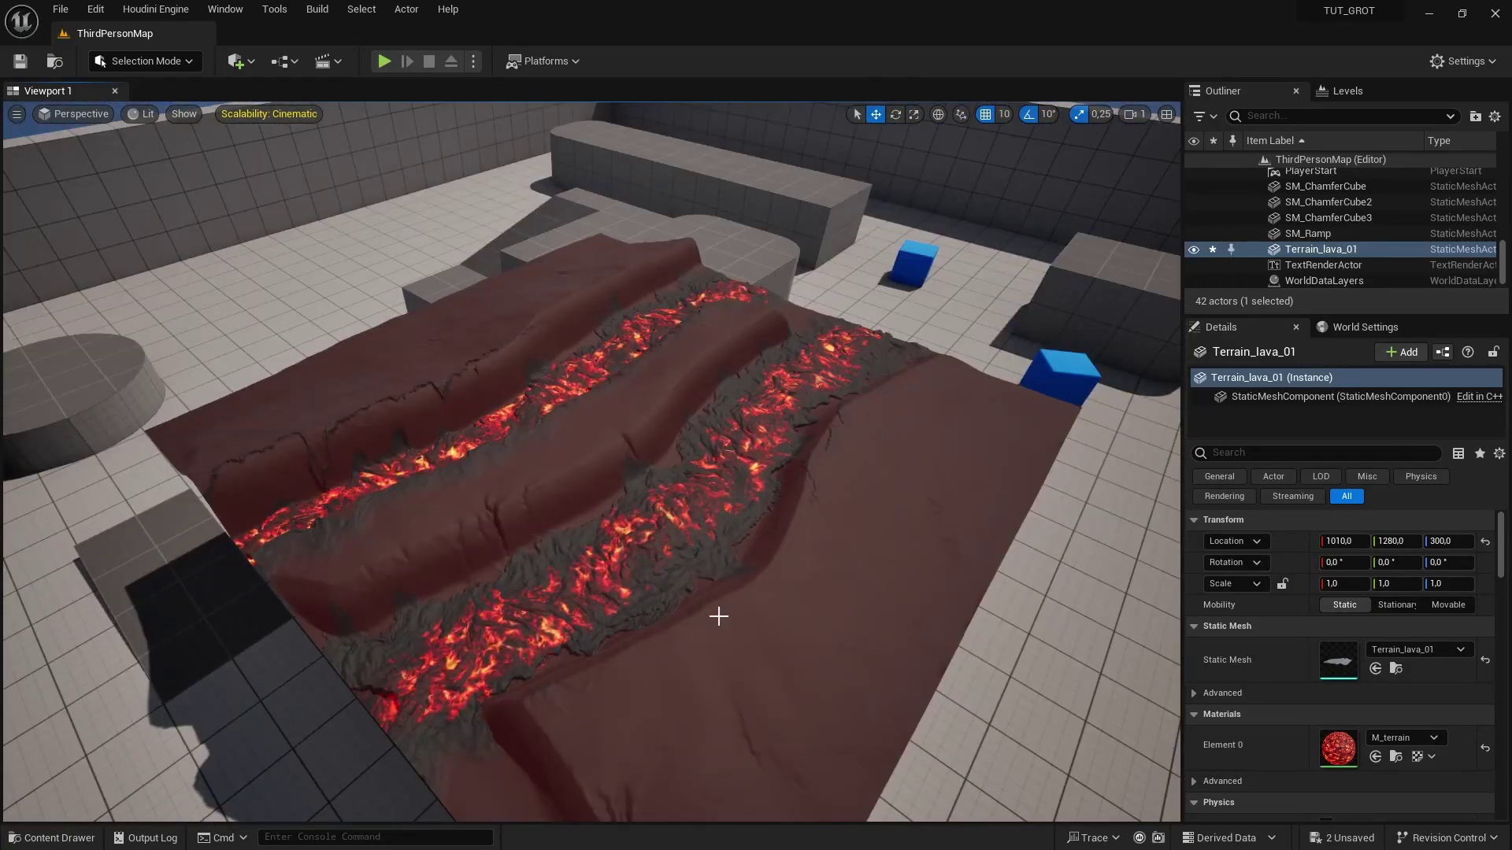